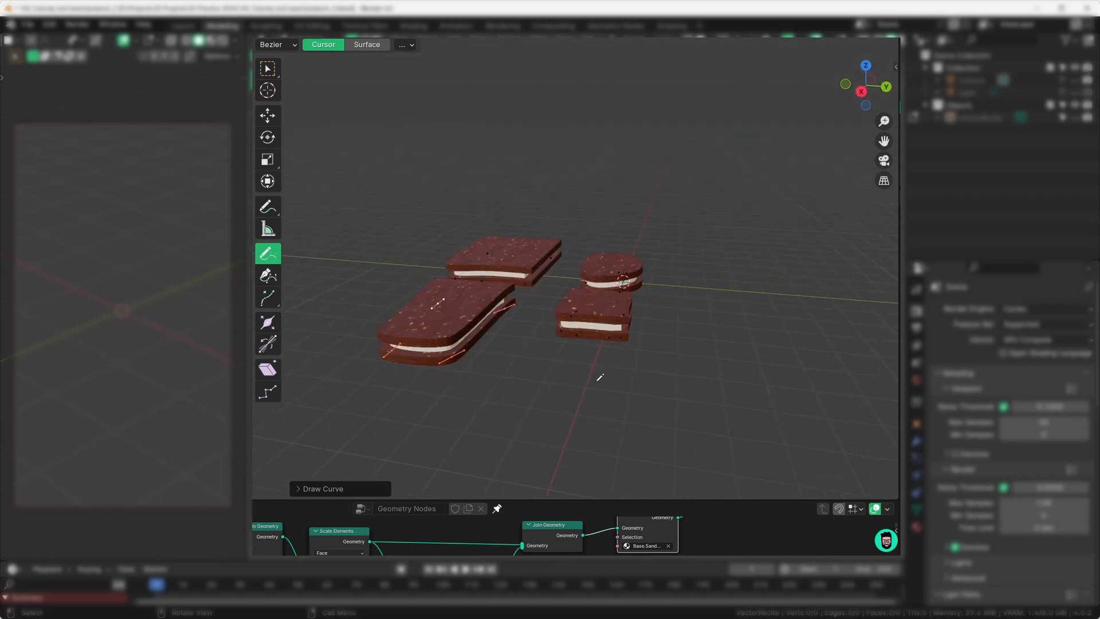
Step: Draw a long curved freehand stroke for a new sandwich, then orbit to view it
{"action": "left_click_drag", "start_coordinate": [582, 449], "coordinate": [729, 449]}
{"action": "mouse_move", "coordinate": [729, 449]}
{"action": "middle_mouse_down"}
{"action": "mouse_move", "coordinate": [673, 388]}
{"action": "mouse_move", "coordinate": [629, 437]}
{"action": "middle_mouse_up"}
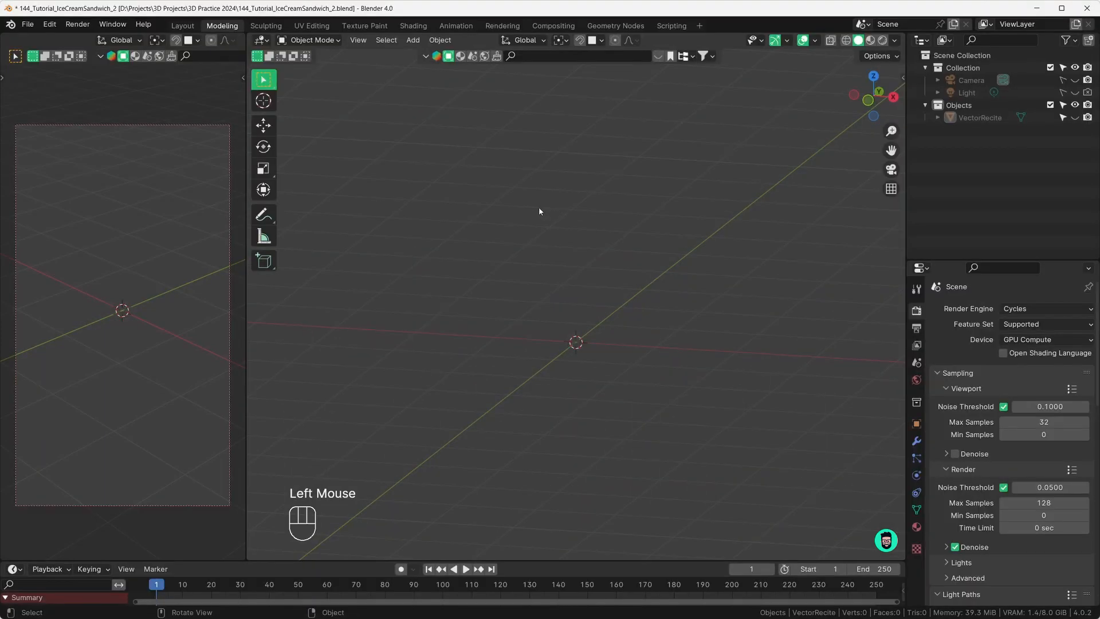
Step: Add a Bezier curve and edit its points from the top view
{"action": "key", "text": "shift+a"}
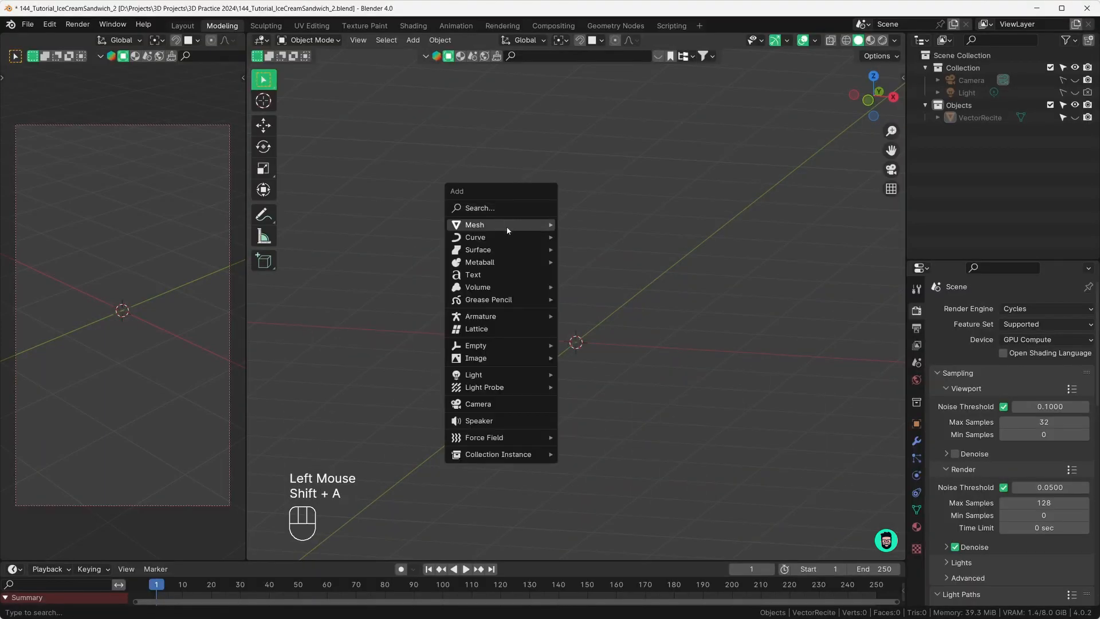
{"action": "mouse_move", "coordinate": [501, 242]}
{"action": "left_click", "coordinate": [589, 237]}
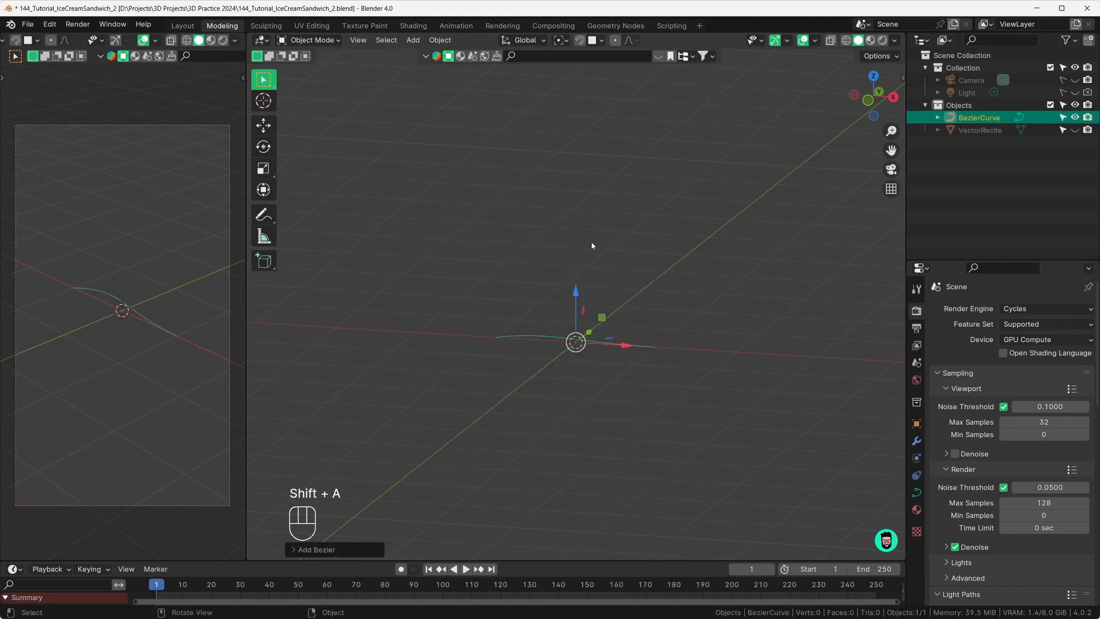
{"action": "middle_click_drag", "start_coordinate": [600, 332], "coordinate": [592, 353]}
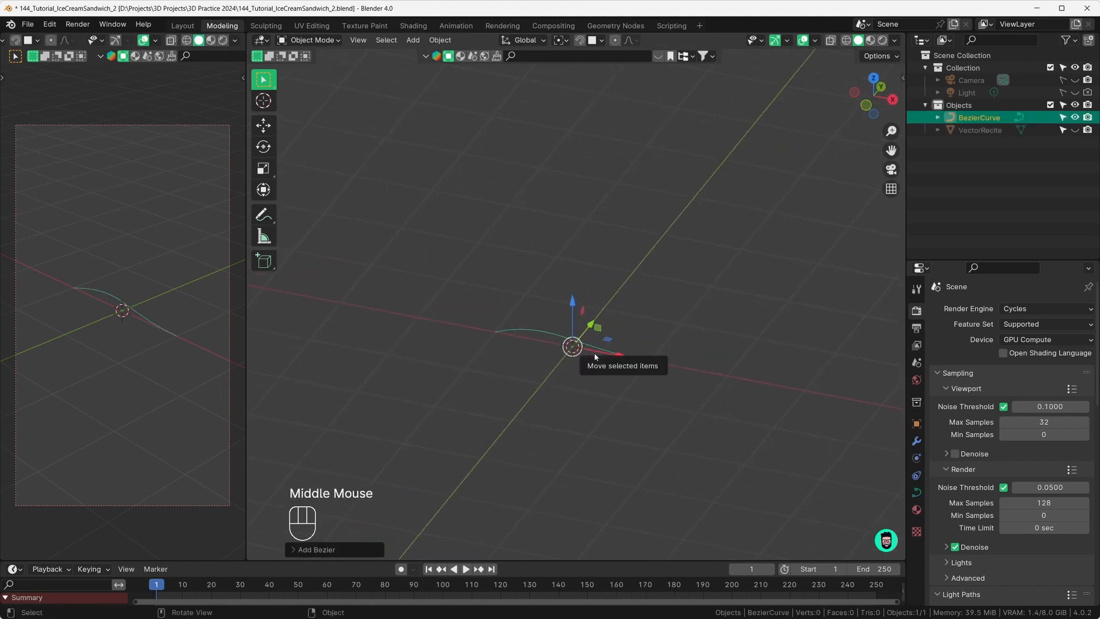
{"action": "key", "text": "KP_7"}
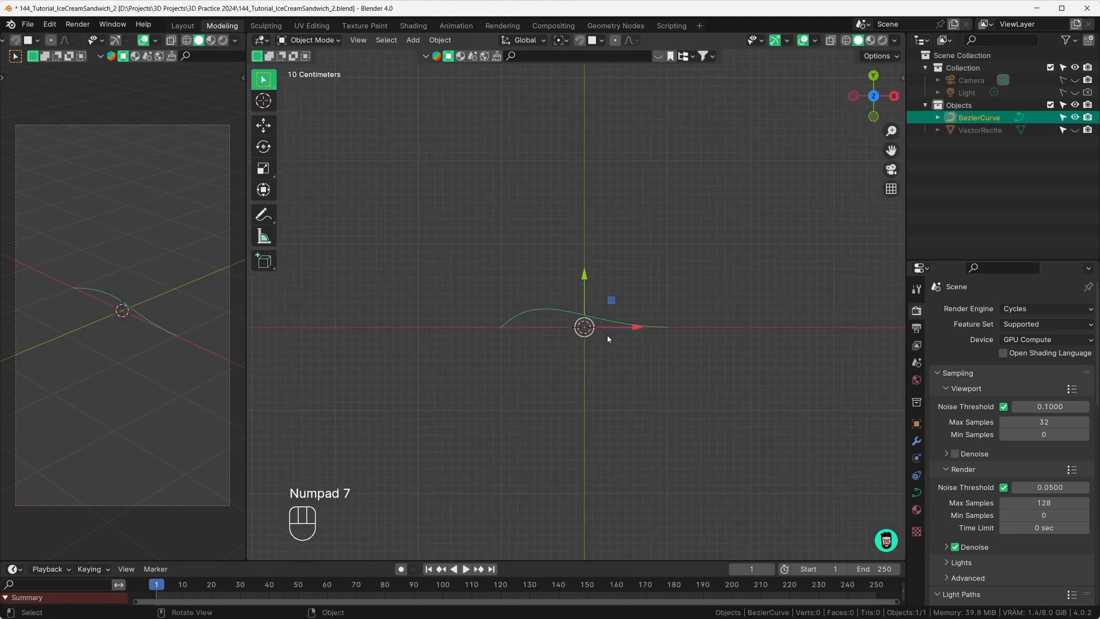
{"action": "key", "text": "Tab"}
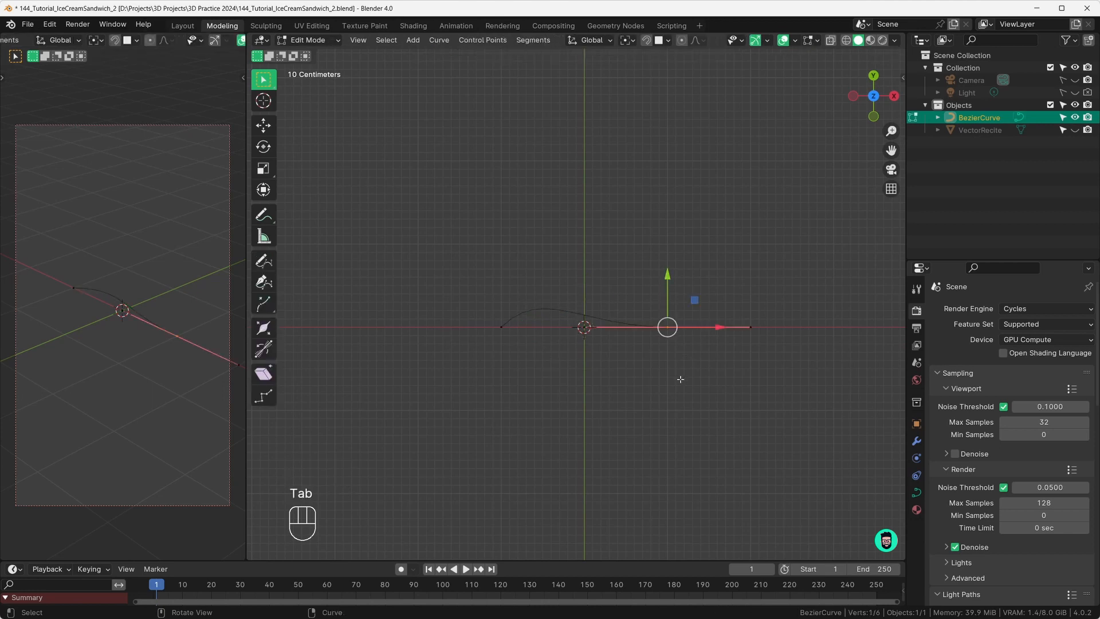
Step: Select the curve's end points and rotate the right point's handles to a new angle
{"action": "left_click_drag", "start_coordinate": [623, 285], "coordinate": [659, 312]}
{"action": "left_click_drag", "start_coordinate": [482, 308], "coordinate": [526, 349]}
{"action": "left_click_drag", "start_coordinate": [638, 292], "coordinate": [699, 366]}
{"action": "key", "text": "r"}
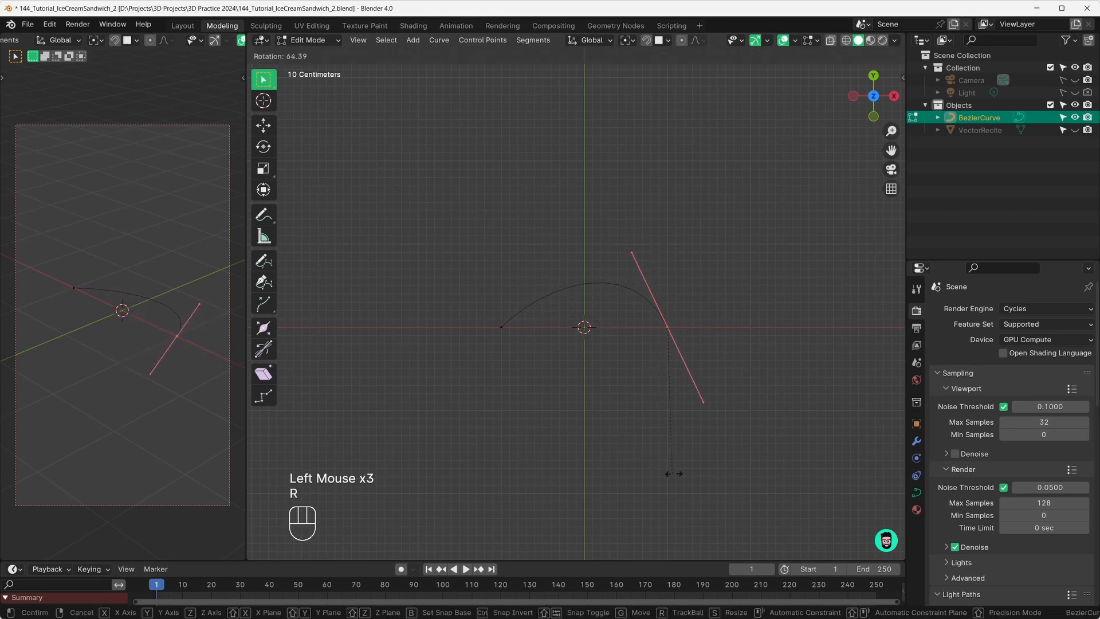
{"action": "left_click", "coordinate": [659, 378]}
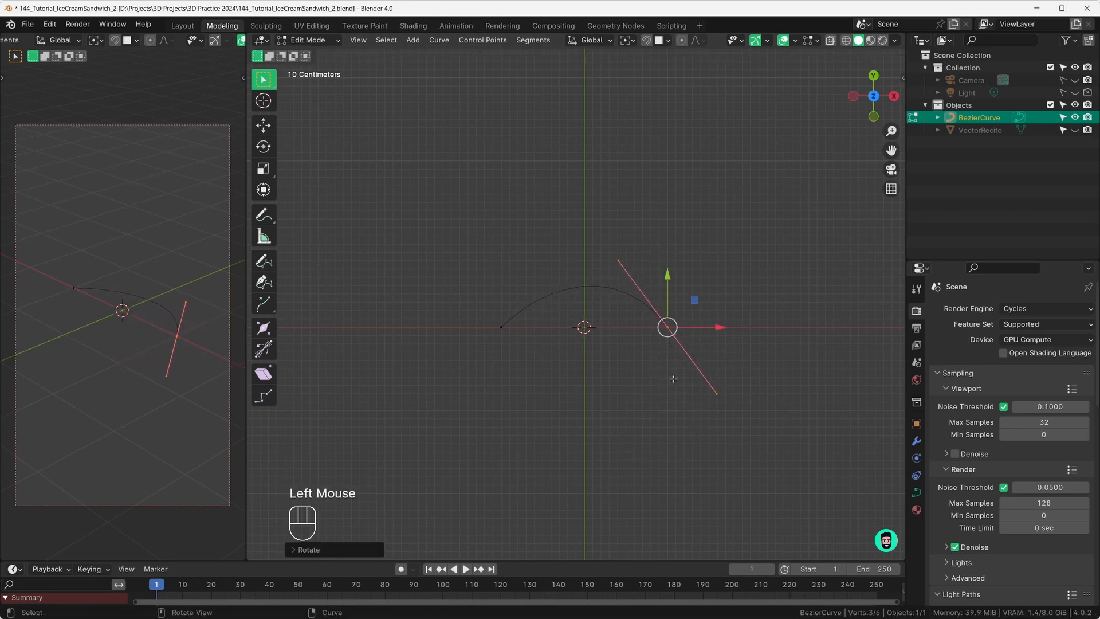
Step: Extrude two more points below and to the left, rotating their handles flat then upright
{"action": "key", "text": "e"}
{"action": "left_click", "coordinate": [698, 403]}
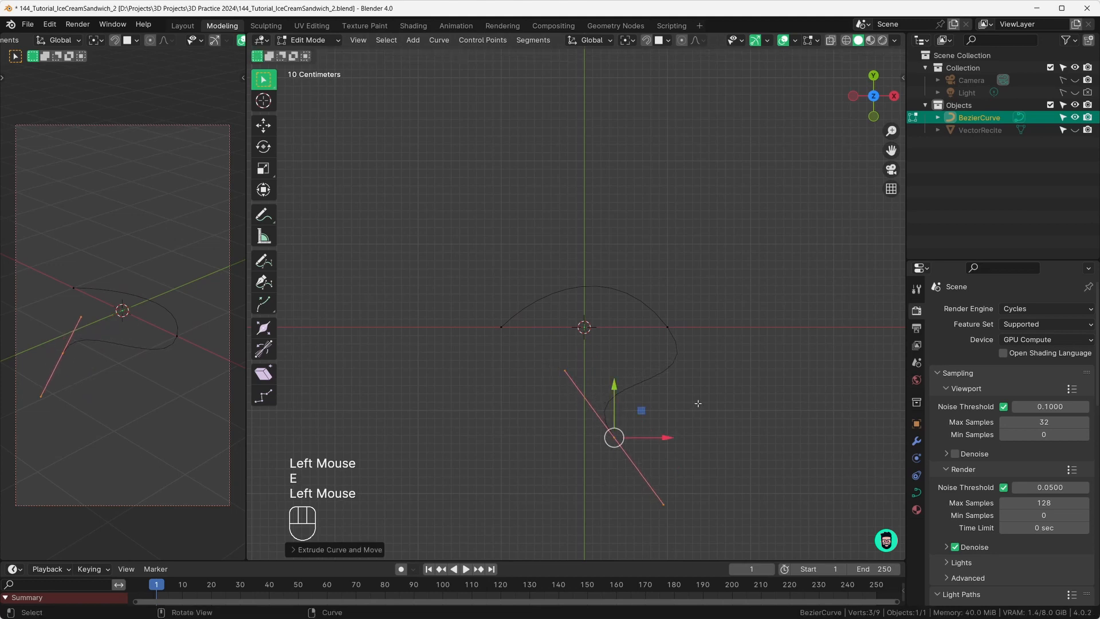
{"action": "key", "text": "r"}
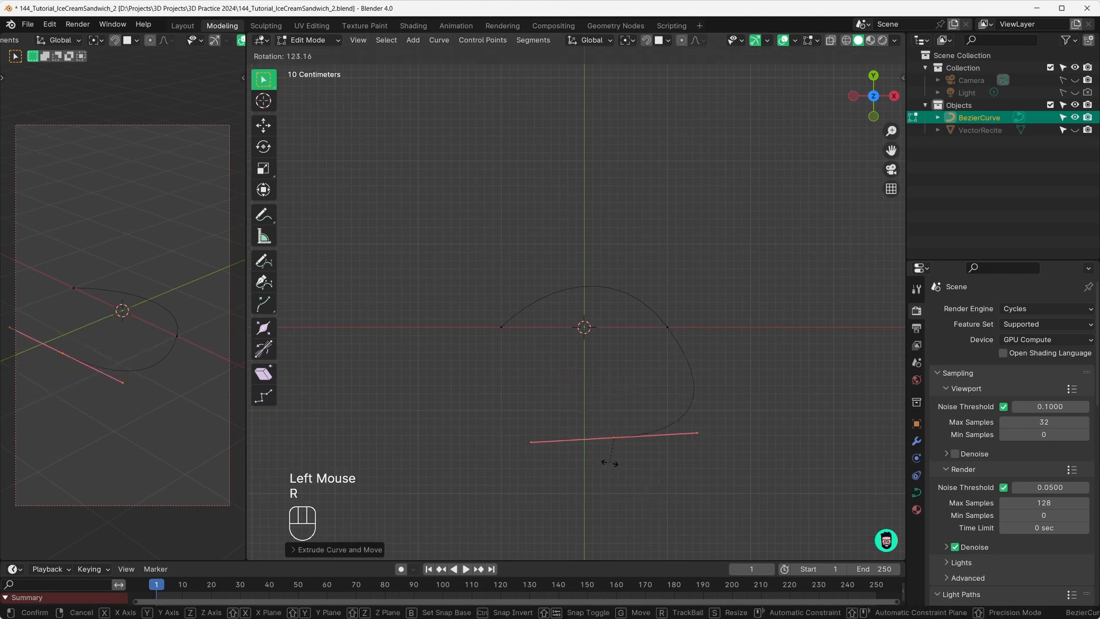
{"action": "left_click", "coordinate": [609, 462]}
{"action": "key", "text": "e"}
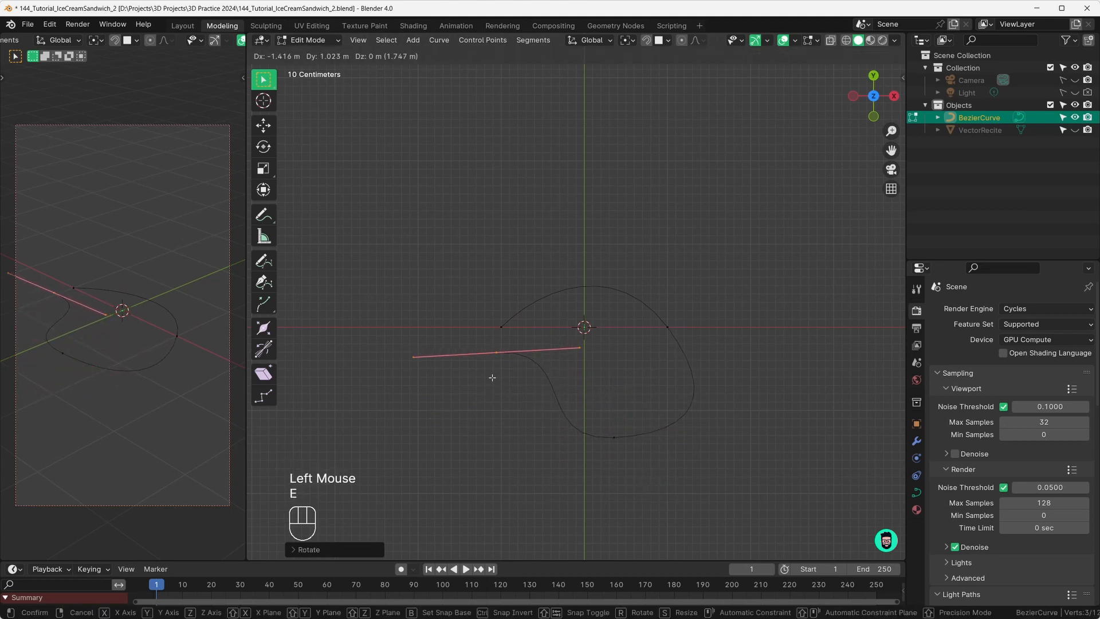
{"action": "left_click", "coordinate": [492, 378]}
{"action": "key", "text": "r"}
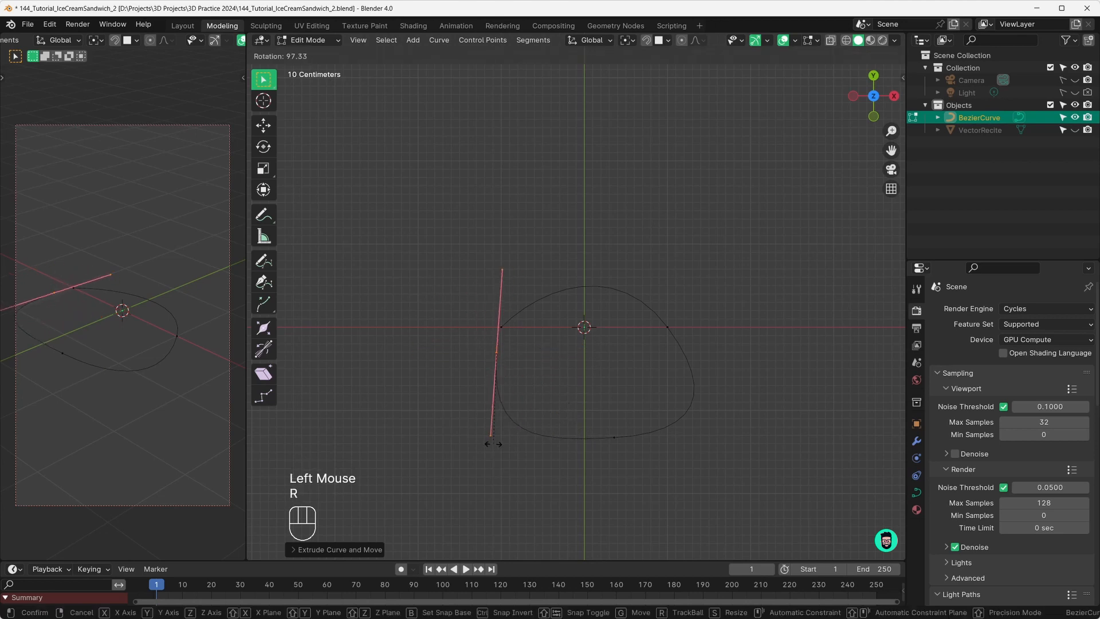
{"action": "left_click", "coordinate": [496, 444]}
{"action": "middle_click_drag", "start_coordinate": [614, 404], "coordinate": [473, 328], "text": "shift"}
{"action": "scroll", "coordinate": [469, 340], "scroll_direction": "down", "scroll_amount": 2}
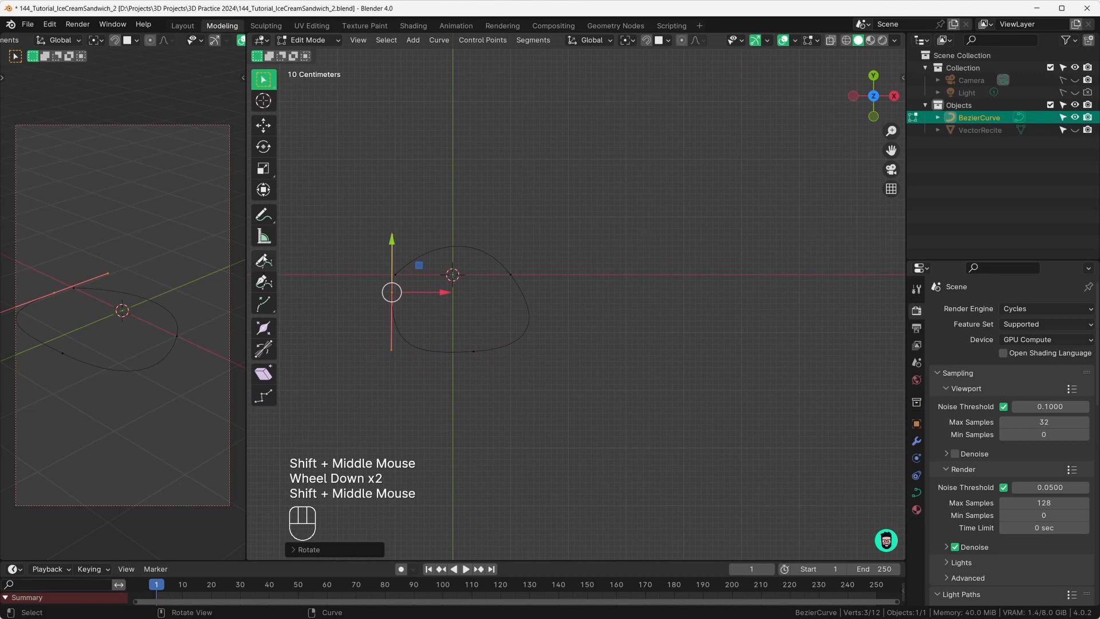
Step: Sketch a squarish freehand outline to the right of the rounded one
{"action": "left_click", "coordinate": [263, 260]}
{"action": "mouse_move", "coordinate": [708, 247]}
{"action": "left_mouse_down"}
{"action": "mouse_move", "coordinate": [620, 250]}
{"action": "mouse_move", "coordinate": [626, 329]}
{"action": "mouse_move", "coordinate": [666, 341]}
{"action": "mouse_move", "coordinate": [716, 331]}
{"action": "mouse_move", "coordinate": [713, 258]}
{"action": "left_mouse_up"}
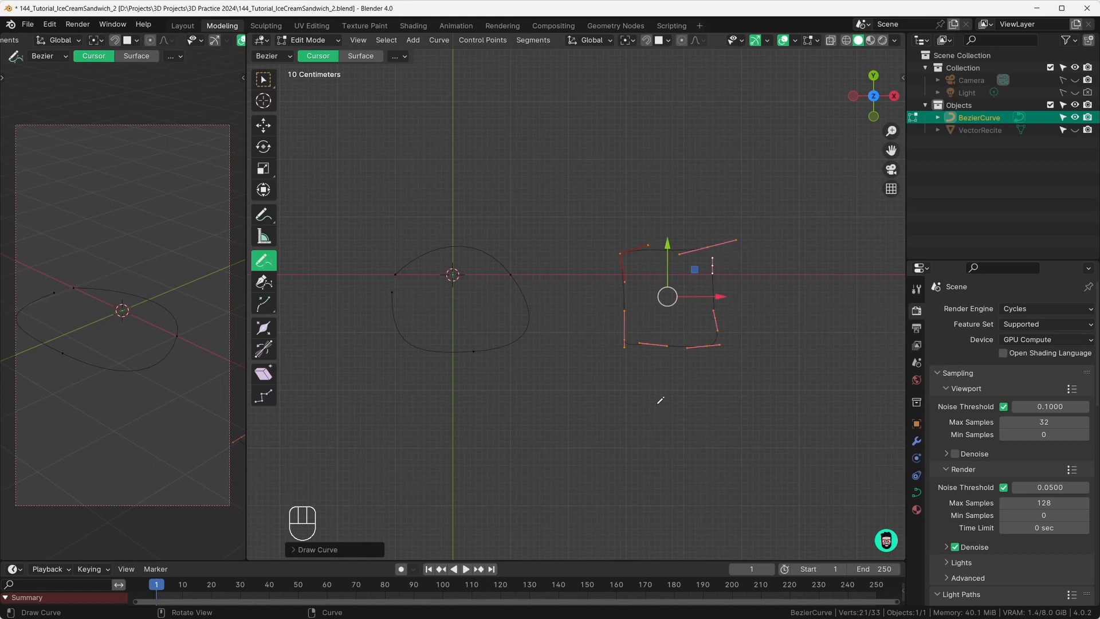
{"action": "key", "text": "Tab"}
{"action": "middle_click_drag", "start_coordinate": [661, 442], "coordinate": [610, 330]}
{"action": "key", "text": "Tab"}
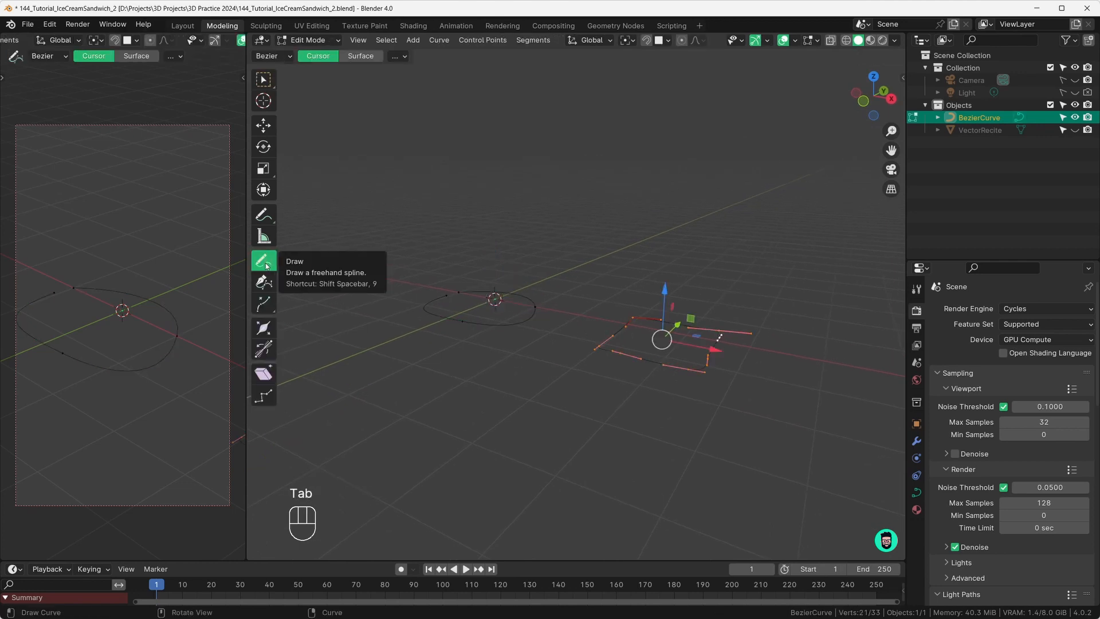
Step: Draw an extra freehand loop above the outlines and inspect it from several angles
{"action": "mouse_move", "coordinate": [663, 192]}
{"action": "left_mouse_down"}
{"action": "mouse_move", "coordinate": [525, 203]}
{"action": "mouse_move", "coordinate": [625, 250]}
{"action": "mouse_move", "coordinate": [649, 210]}
{"action": "left_mouse_up"}
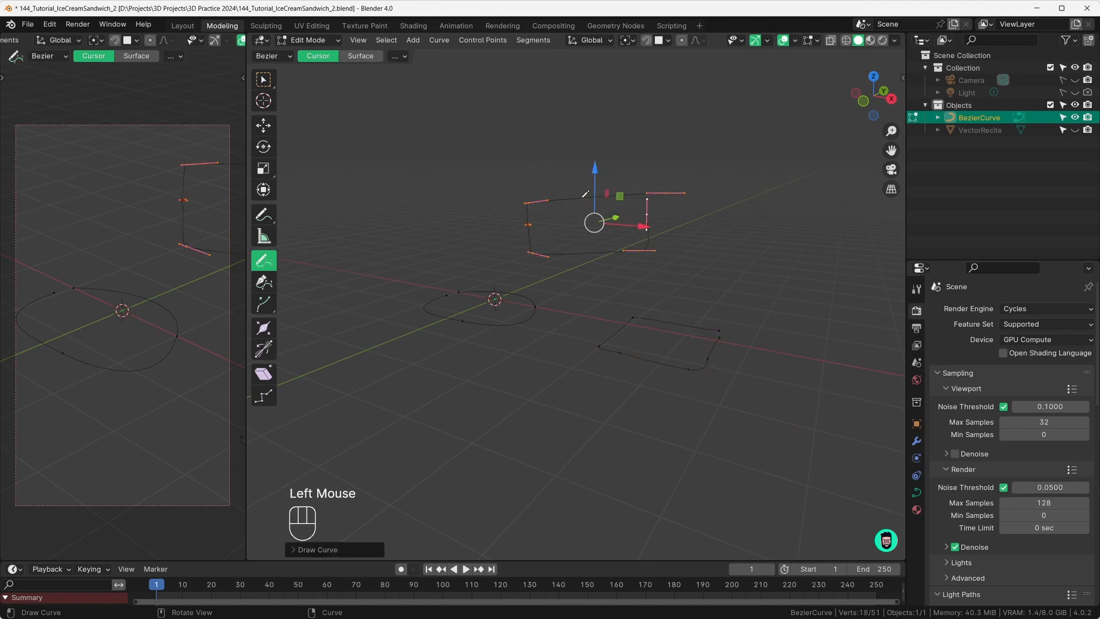
{"action": "mouse_move", "coordinate": [517, 231]}
{"action": "middle_mouse_down"}
{"action": "mouse_move", "coordinate": [664, 214]}
{"action": "mouse_move", "coordinate": [653, 213]}
{"action": "middle_mouse_up"}
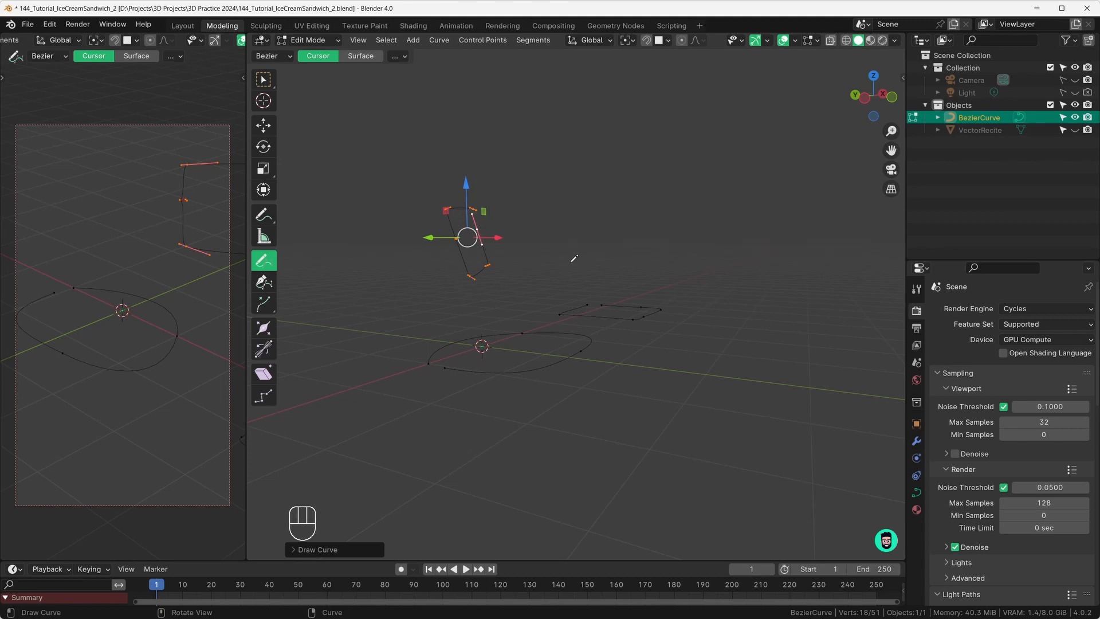
{"action": "middle_click_drag", "start_coordinate": [573, 258], "coordinate": [552, 249]}
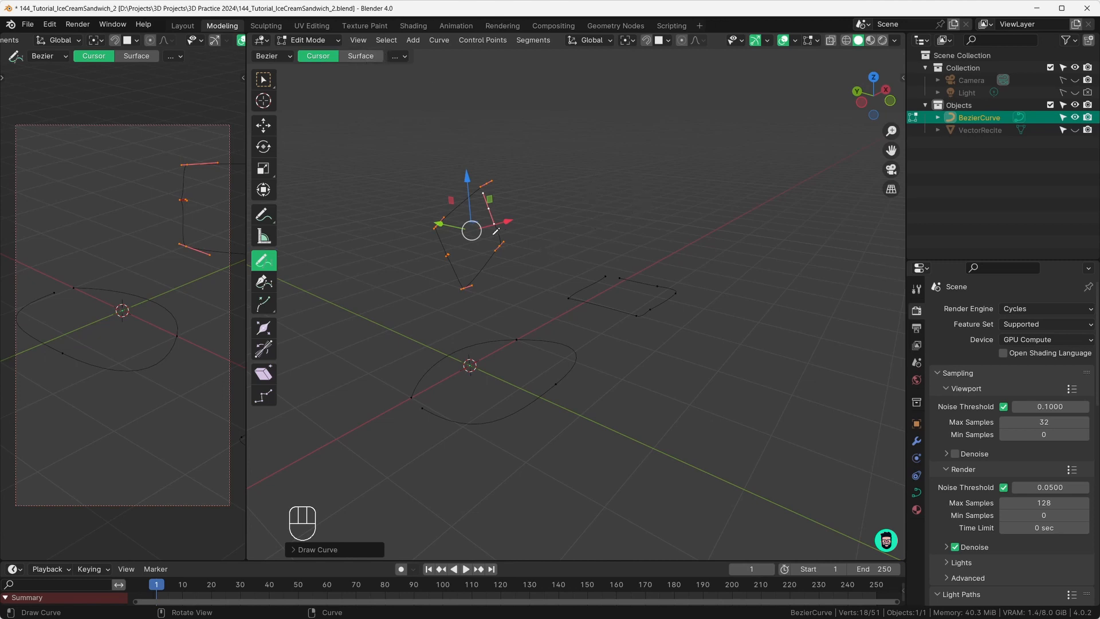
{"action": "middle_click_drag", "start_coordinate": [455, 180], "coordinate": [457, 222]}
Step: Box-select the stray upper loop, delete its vertices, and return to Object Mode
{"action": "key", "text": "Tab"}
{"action": "key", "text": "Tab"}
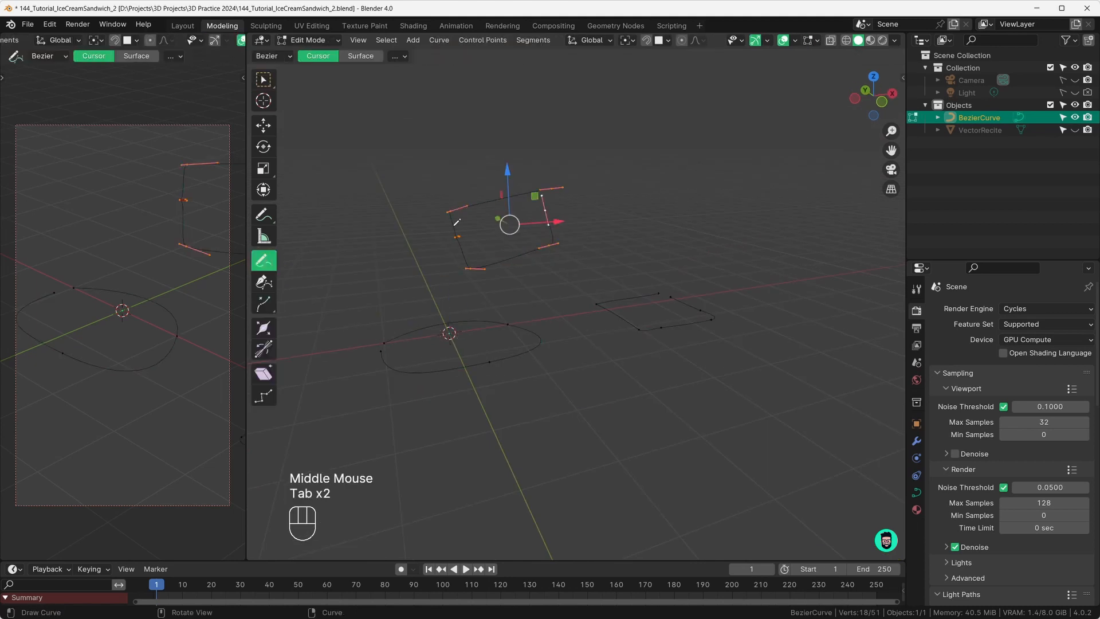
{"action": "left_click", "coordinate": [263, 79]}
{"action": "left_click_drag", "start_coordinate": [373, 123], "coordinate": [602, 265]}
{"action": "key", "text": "x"}
{"action": "left_click", "coordinate": [590, 273]}
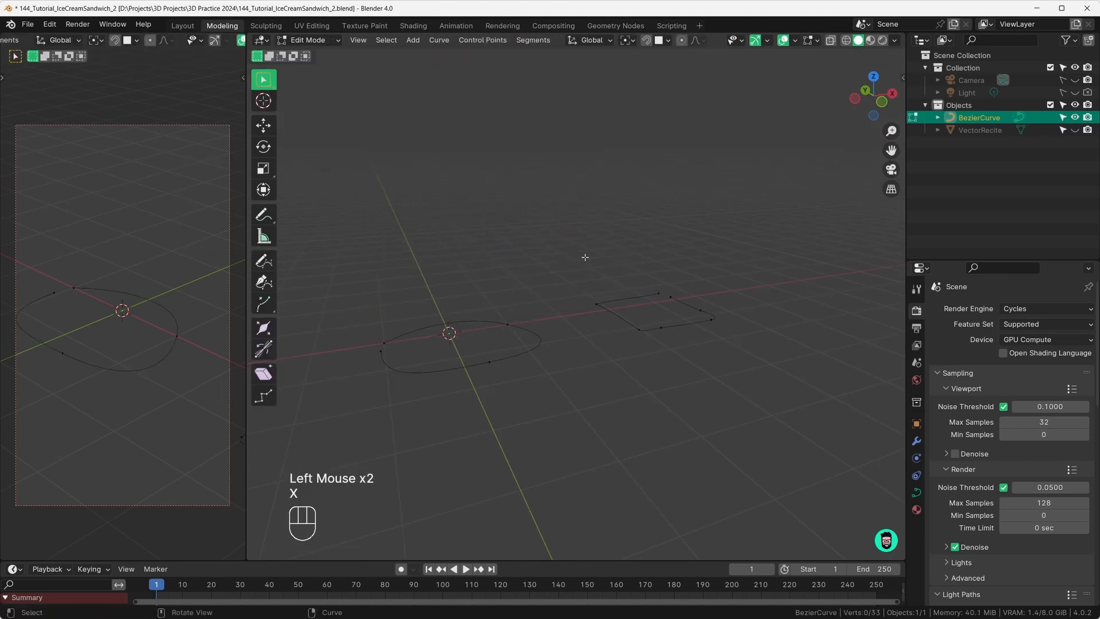
{"action": "middle_click_drag", "start_coordinate": [584, 275], "coordinate": [456, 318]}
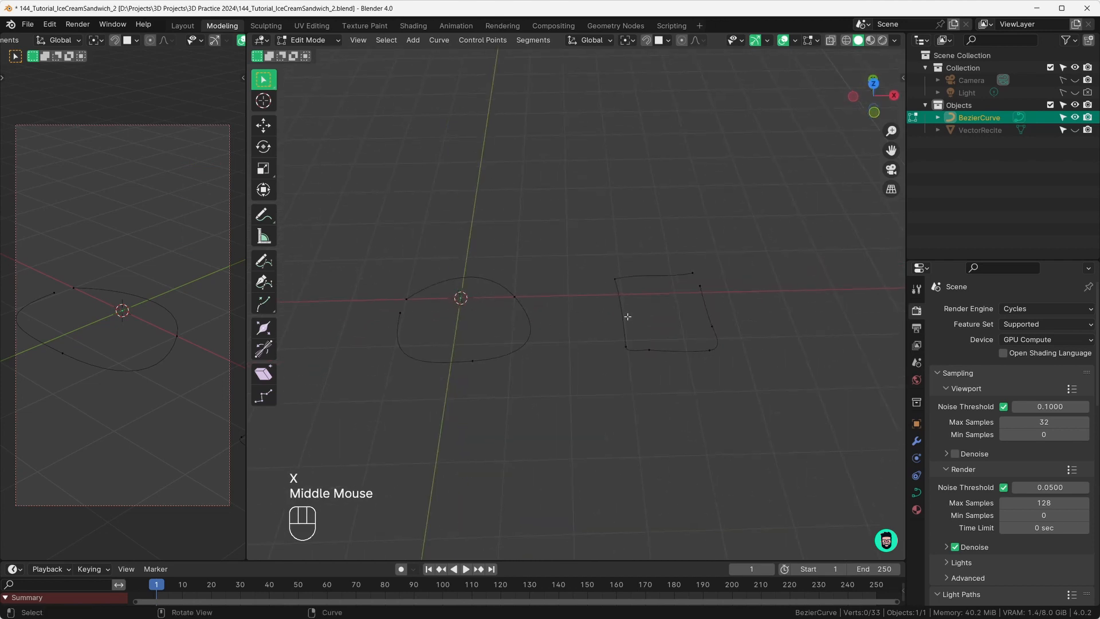
{"action": "key", "text": "Tab"}
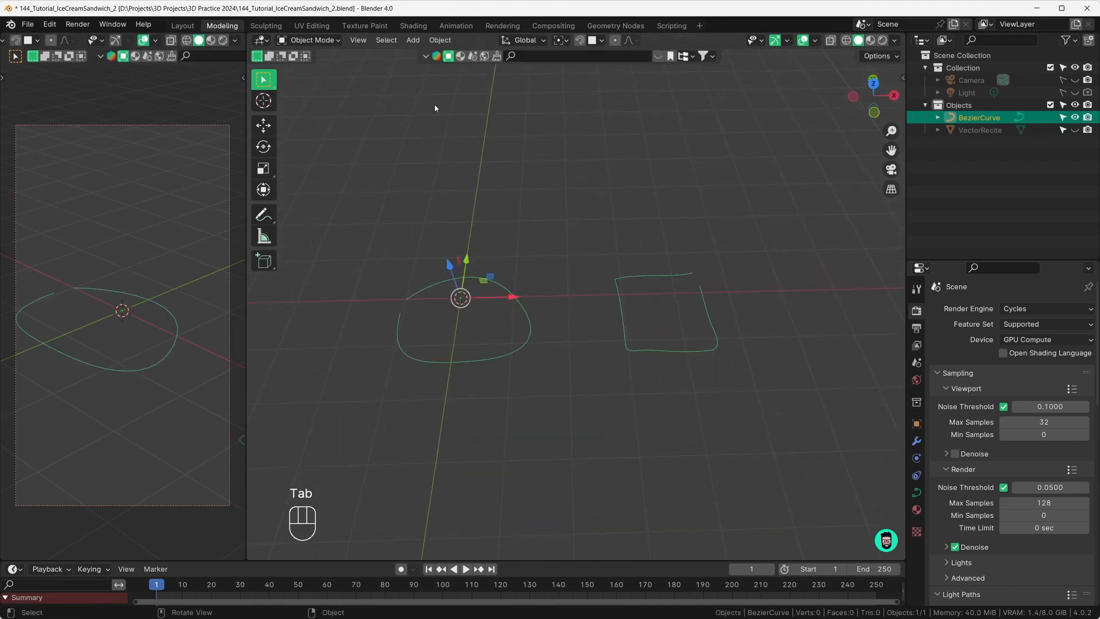
Step: Create a new geometry node tree for the curve in the Geometry Nodes workspace
{"action": "left_click", "coordinate": [630, 25]}
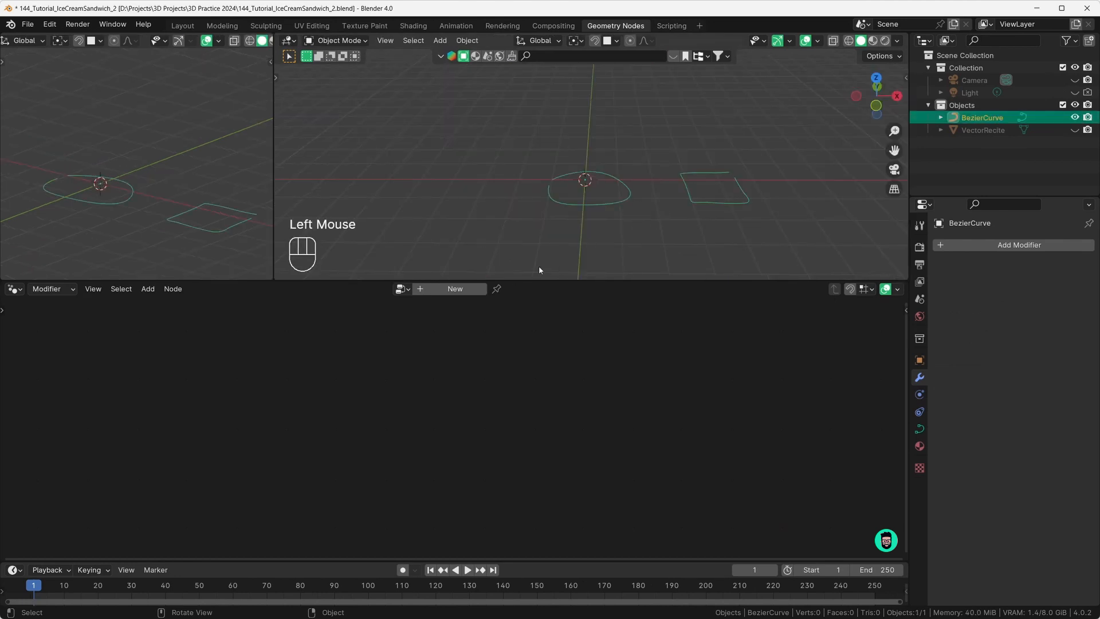
{"action": "left_click", "coordinate": [452, 289]}
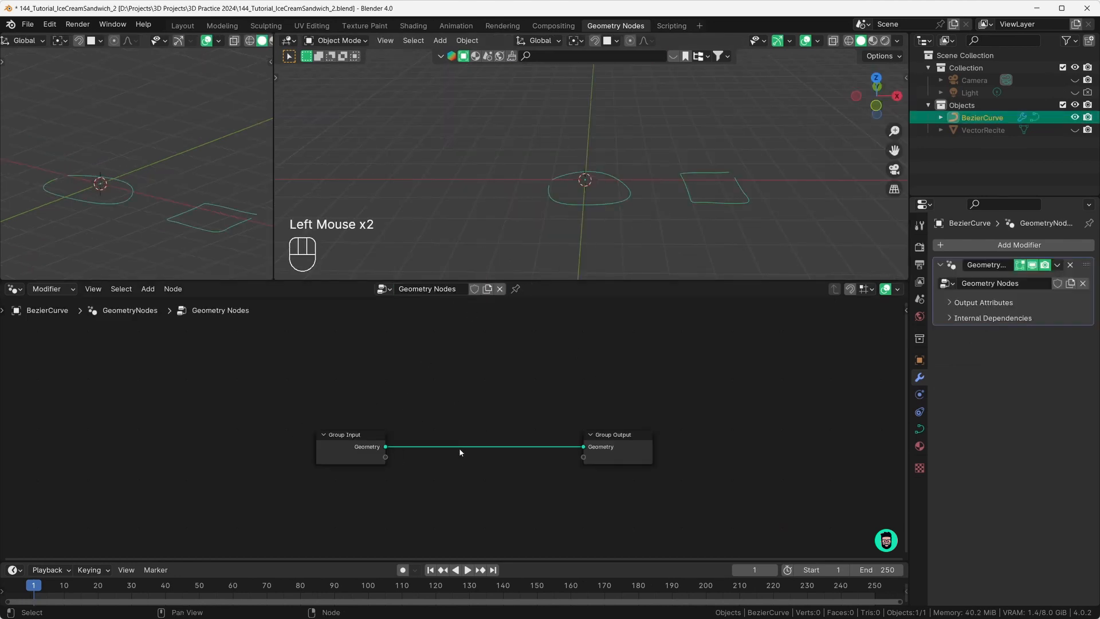
{"action": "scroll", "coordinate": [460, 451], "scroll_direction": "up", "scroll_amount": 3}
{"action": "left_click_drag", "start_coordinate": [335, 450], "coordinate": [218, 449]}
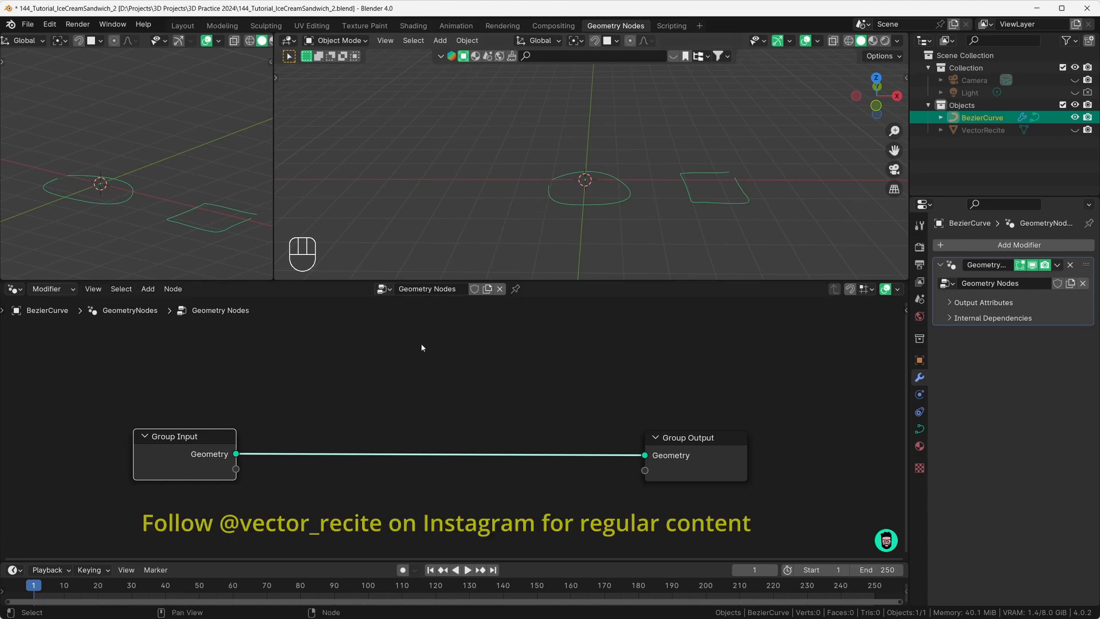
Step: Insert a Fill Curve node on the link between Group Input and Group Output
{"action": "key", "text": "shift+a"}
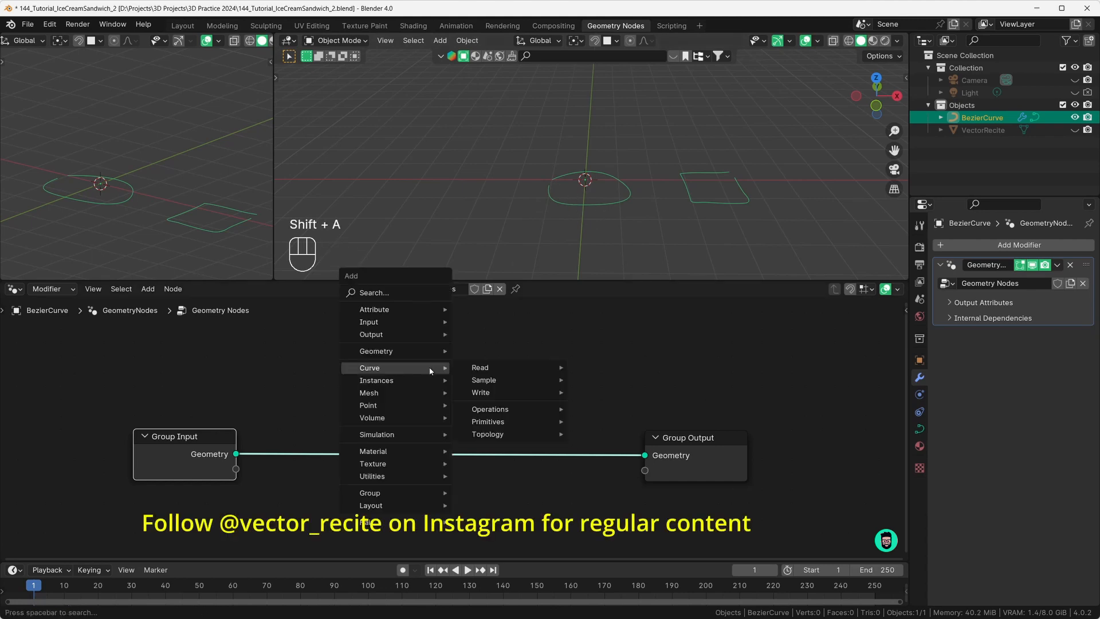
{"action": "type", "text": "fill"}
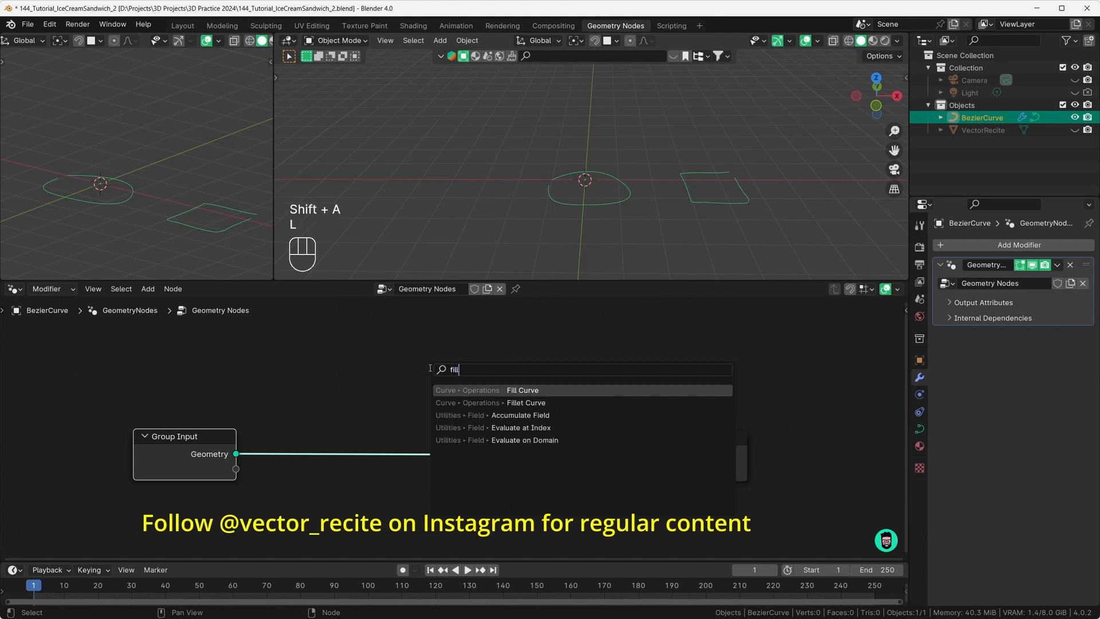
{"action": "key", "text": "Return"}
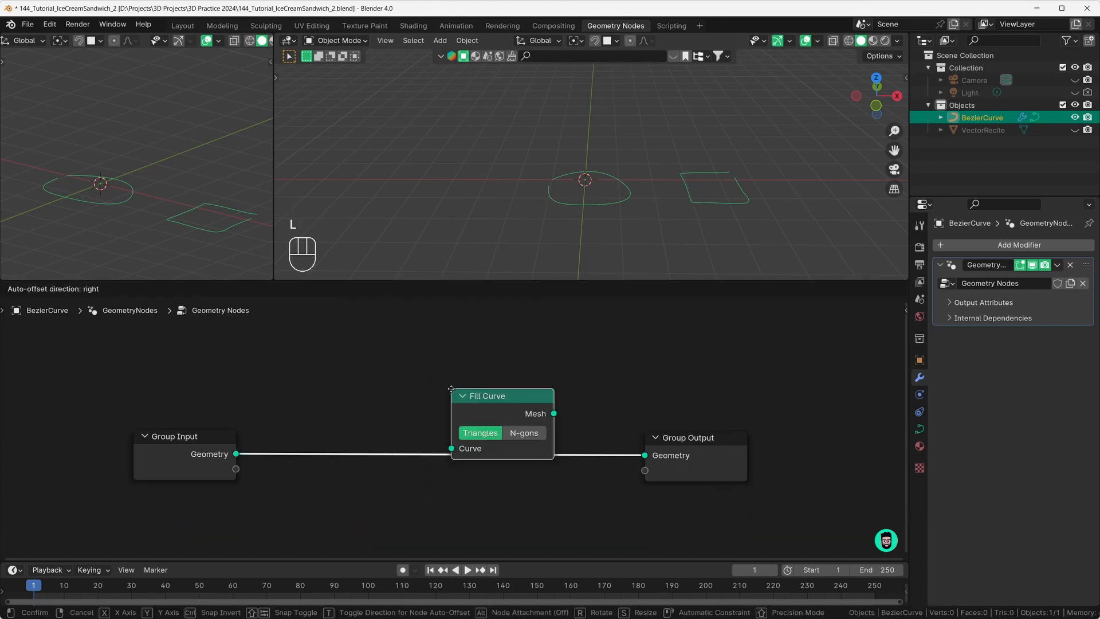
{"action": "left_click", "coordinate": [395, 404]}
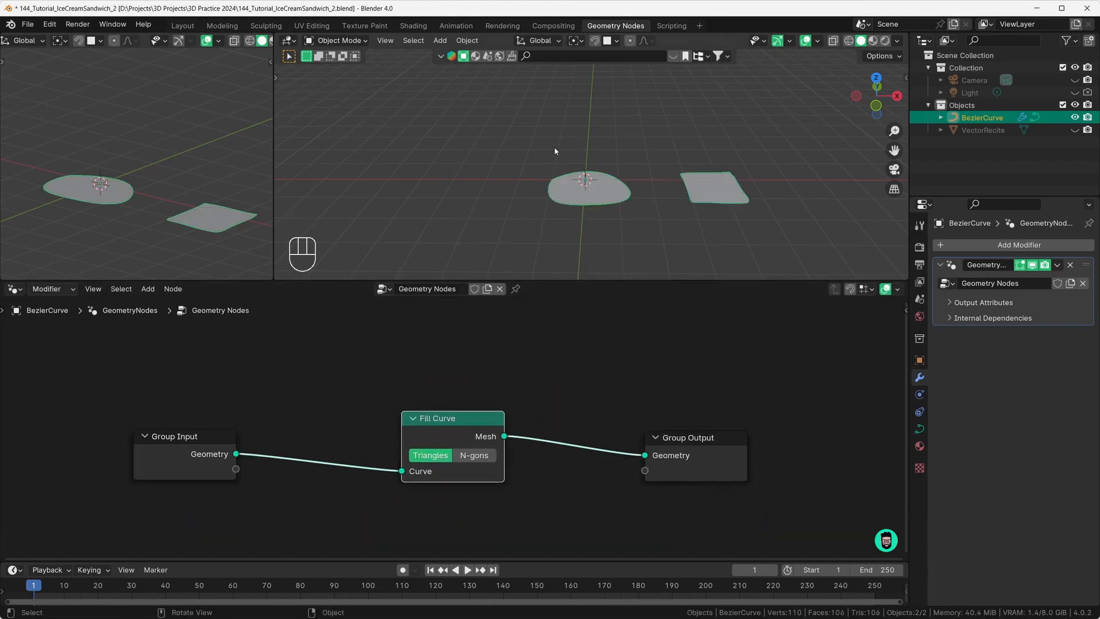
{"action": "left_click_drag", "start_coordinate": [470, 435], "coordinate": [404, 444]}
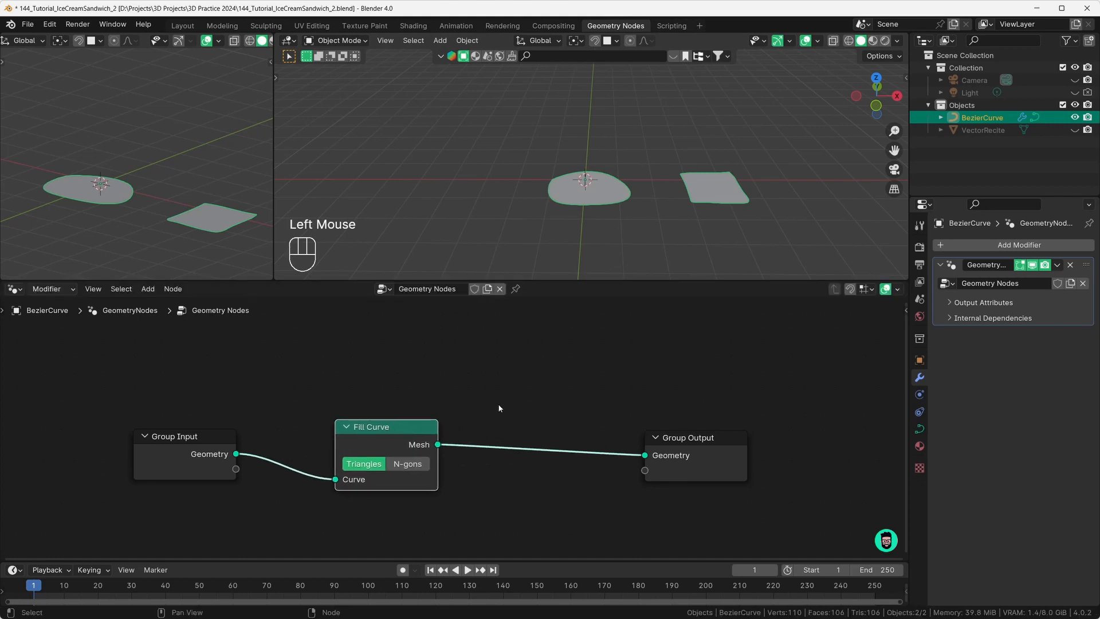
Step: Add an Extrude Mesh node between Fill Curve and Group Output
{"action": "key", "text": "shift+a"}
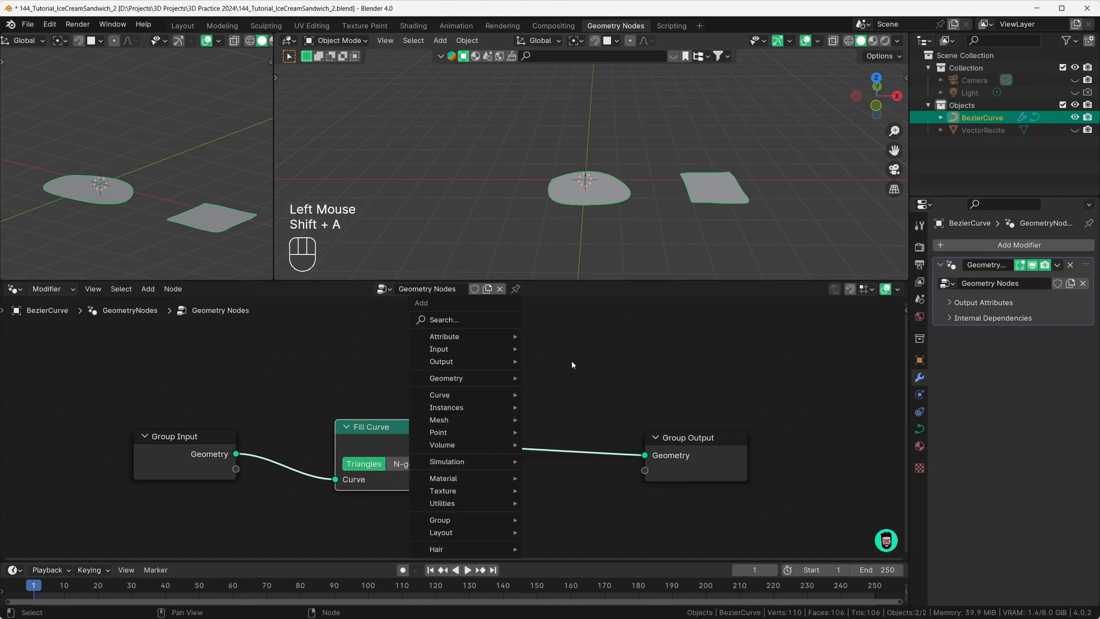
{"action": "key", "text": "shift+a"}
{"action": "type", "text": "extru"}
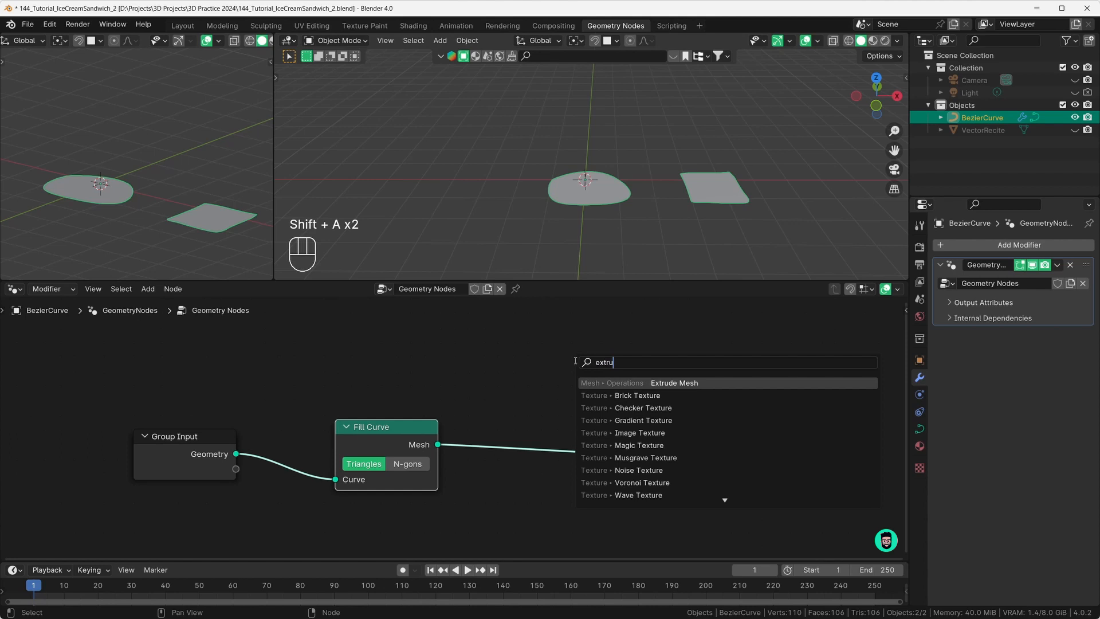
{"action": "key", "text": "Return"}
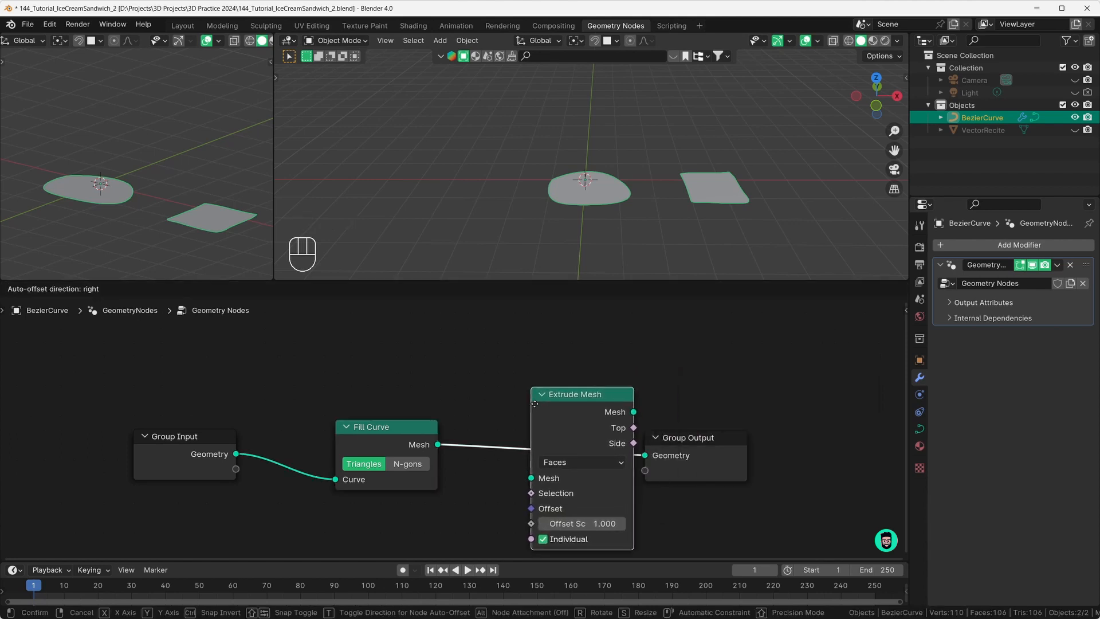
{"action": "left_click", "coordinate": [633, 385]}
{"action": "middle_click_drag", "start_coordinate": [633, 385], "coordinate": [632, 351]}
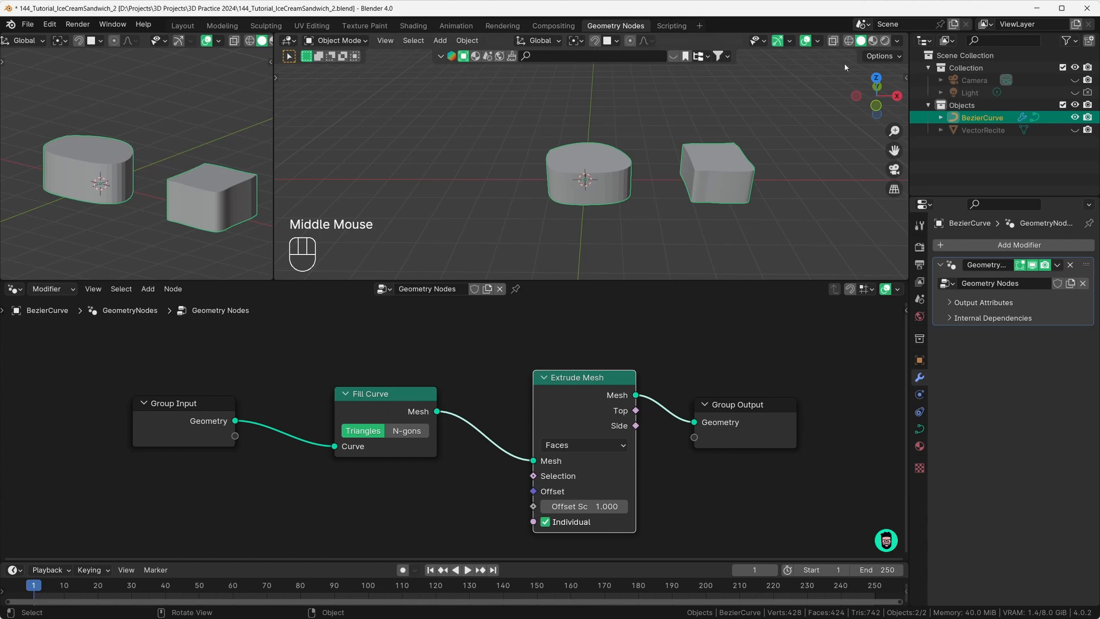
Step: In wireframe view, untick Individual on Extrude Mesh and set Fill Curve to N-gons
{"action": "left_click", "coordinate": [849, 41]}
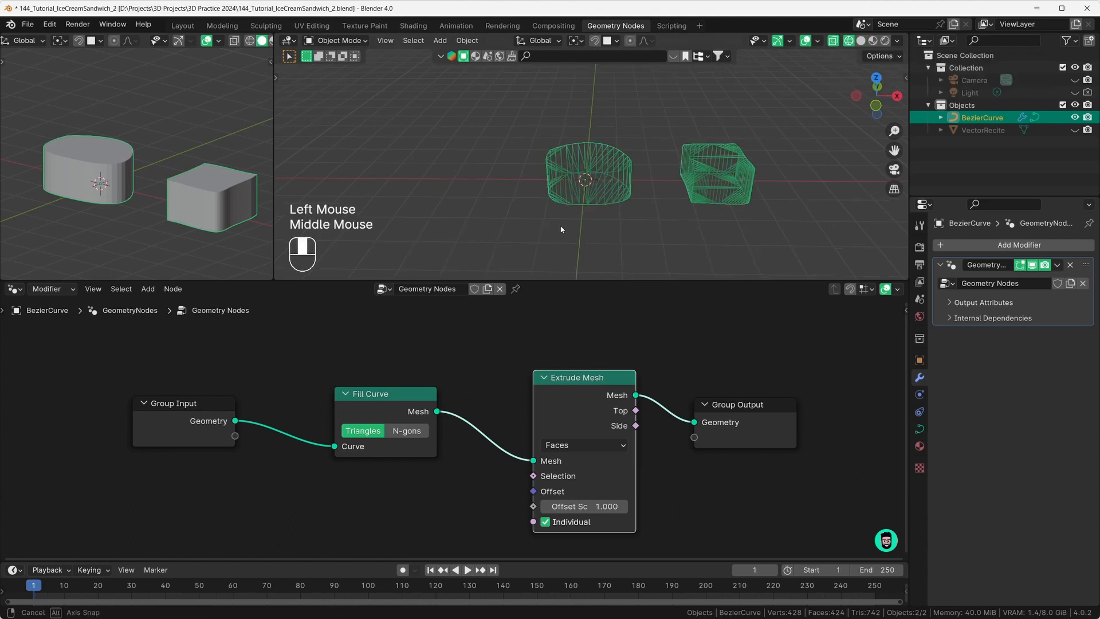
{"action": "middle_click_drag", "start_coordinate": [561, 230], "coordinate": [587, 189]}
{"action": "scroll", "coordinate": [596, 202], "scroll_direction": "up", "scroll_amount": 2}
{"action": "middle_click_drag", "start_coordinate": [587, 189], "coordinate": [607, 172]}
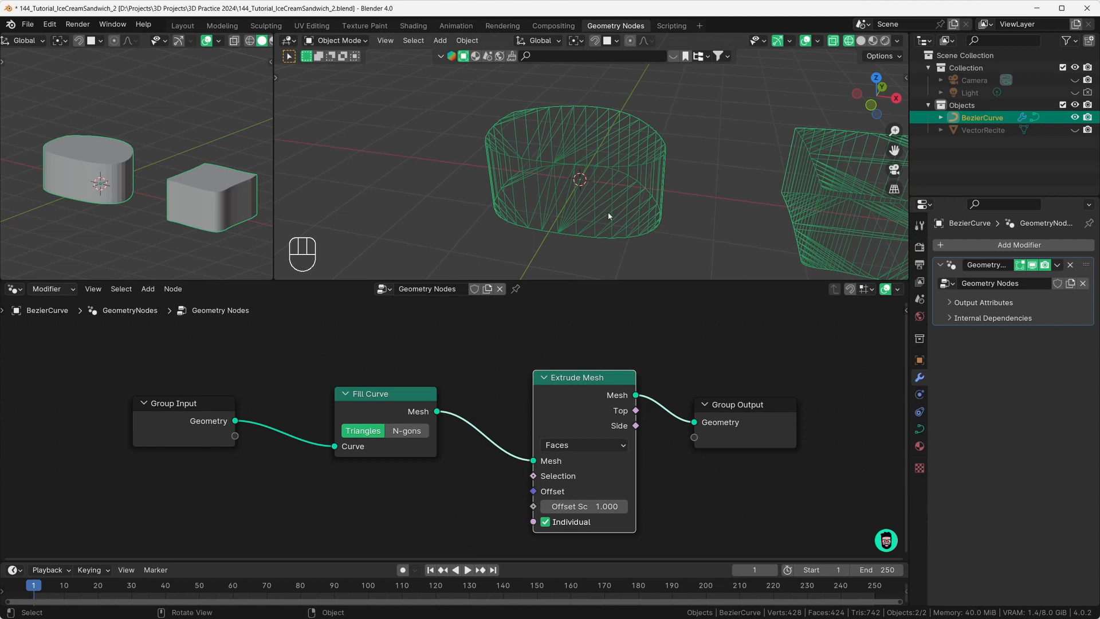
{"action": "left_click", "coordinate": [545, 522]}
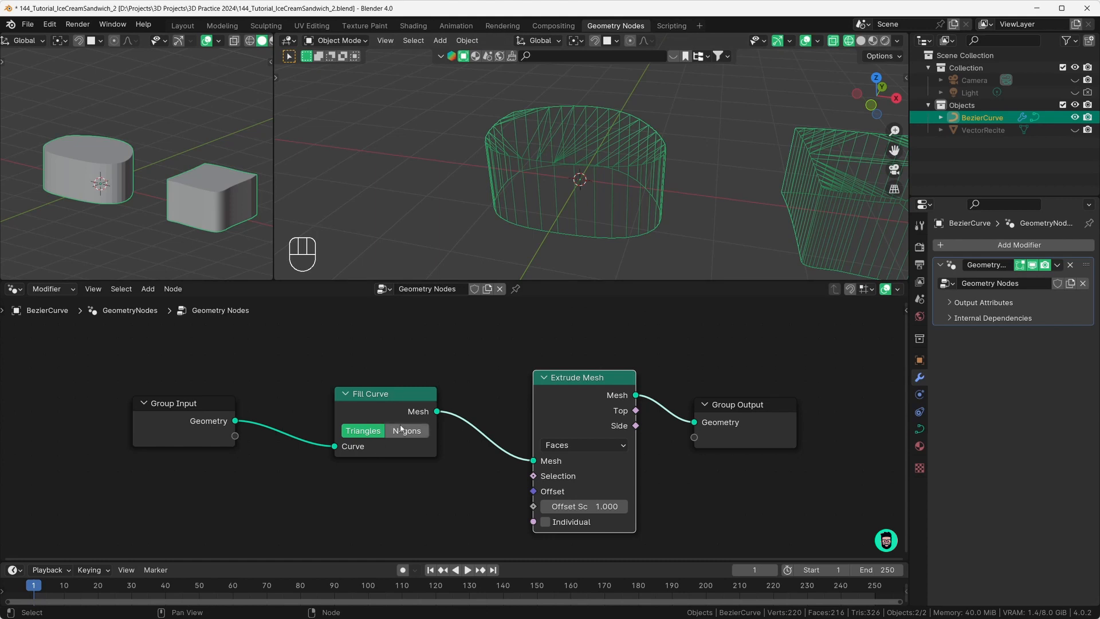
{"action": "left_click", "coordinate": [417, 431]}
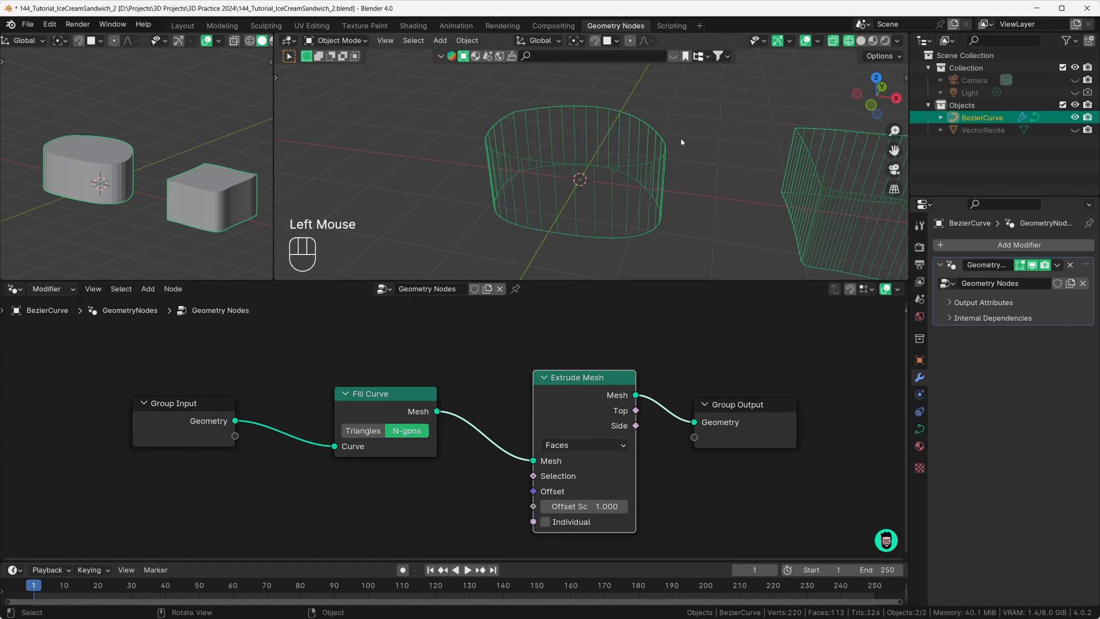
{"action": "middle_click_drag", "start_coordinate": [639, 221], "coordinate": [654, 217]}
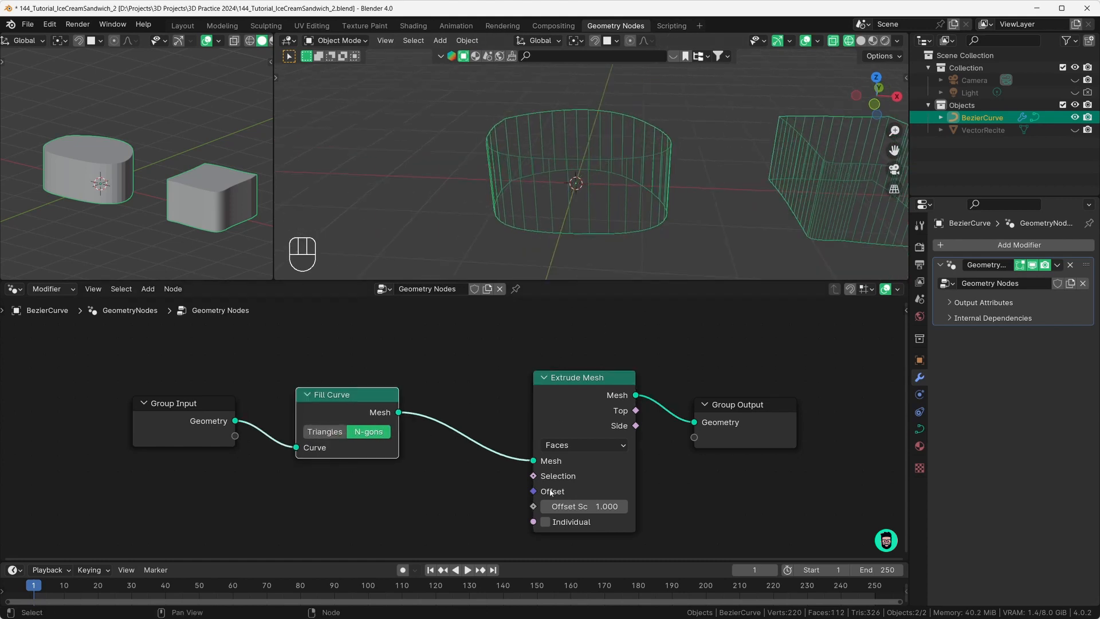
Step: Set the Extrude Mesh Offset Scale to 0.4
{"action": "left_click", "coordinate": [583, 505]}
{"action": "type", "text": "0..4"}
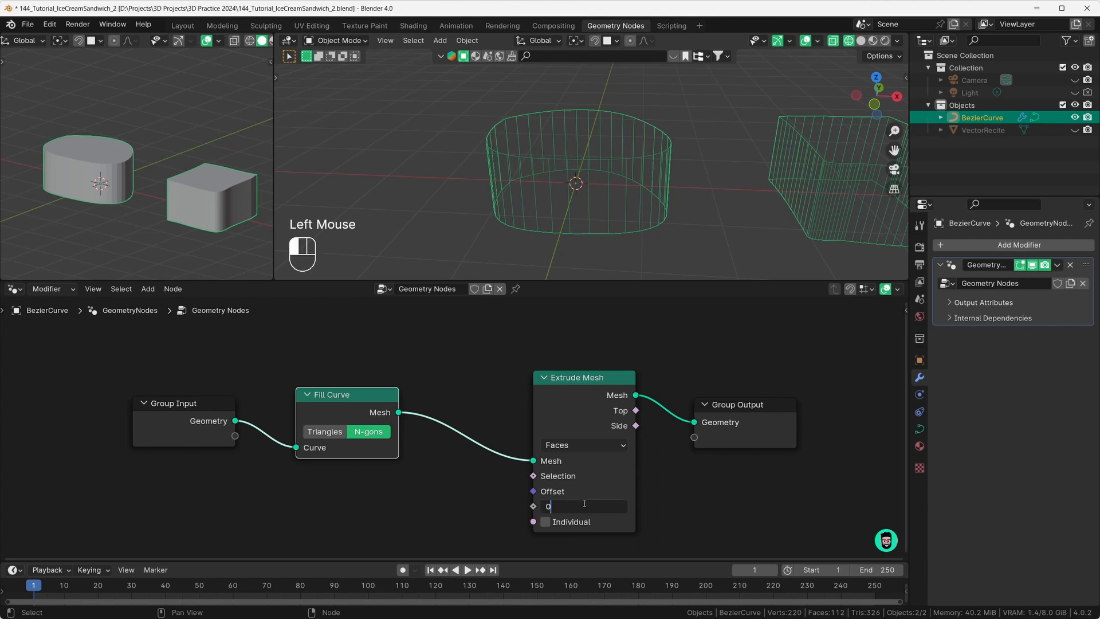
{"action": "key", "text": "BackSpace"}
{"action": "key", "text": "BackSpace"}
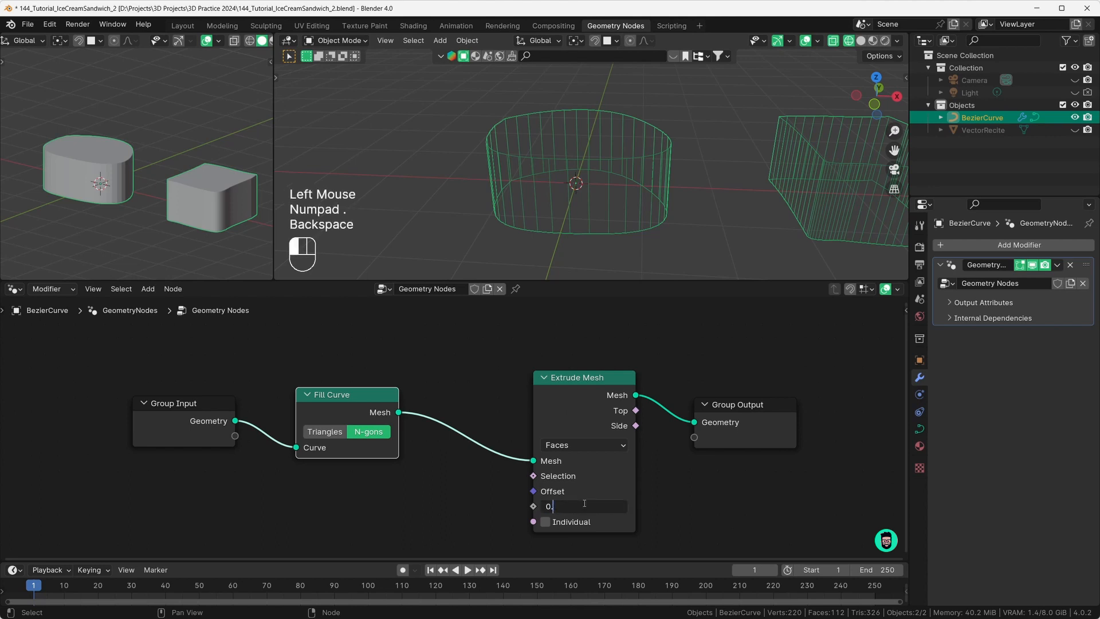
{"action": "type", "text": "4"}
{"action": "key", "text": "Return"}
Step: Switch back to Solid shading and view the thinner slabs from several angles
{"action": "middle_click_drag", "start_coordinate": [553, 230], "coordinate": [599, 199]}
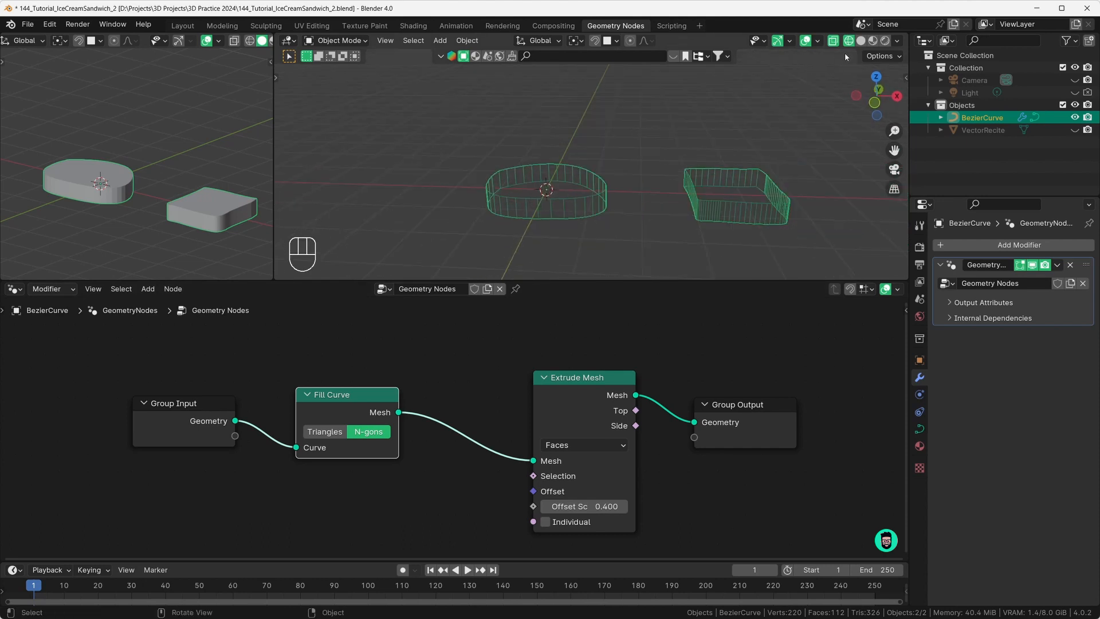
{"action": "left_click", "coordinate": [860, 41]}
{"action": "middle_click_drag", "start_coordinate": [549, 241], "coordinate": [526, 207]}
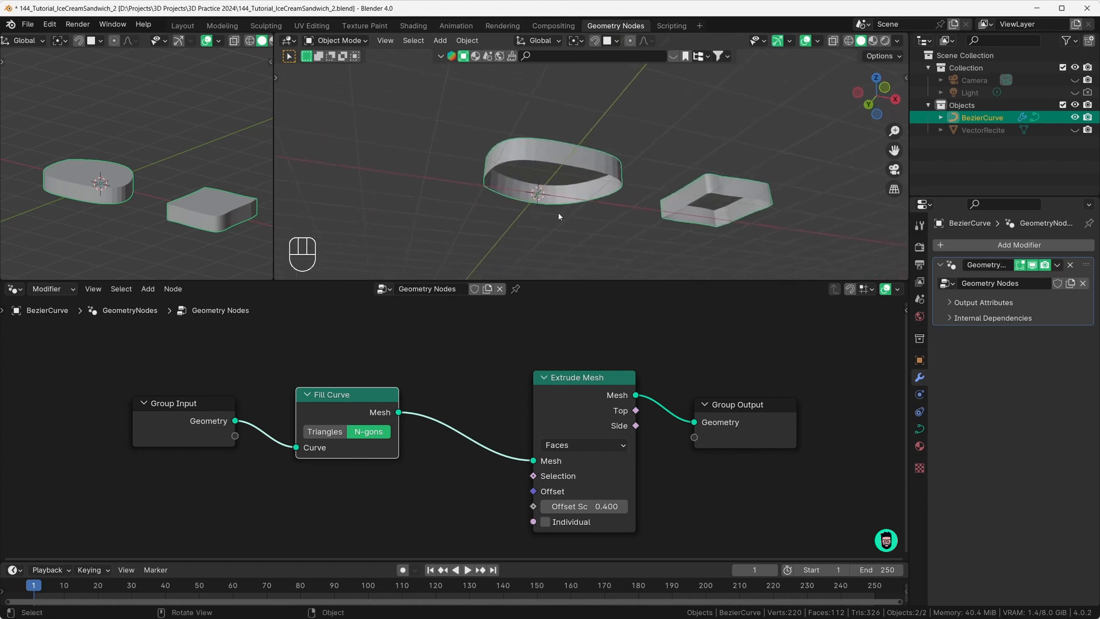
{"action": "middle_click_drag", "start_coordinate": [714, 152], "coordinate": [611, 161]}
{"action": "scroll", "coordinate": [657, 204], "scroll_direction": "down", "scroll_amount": 1}
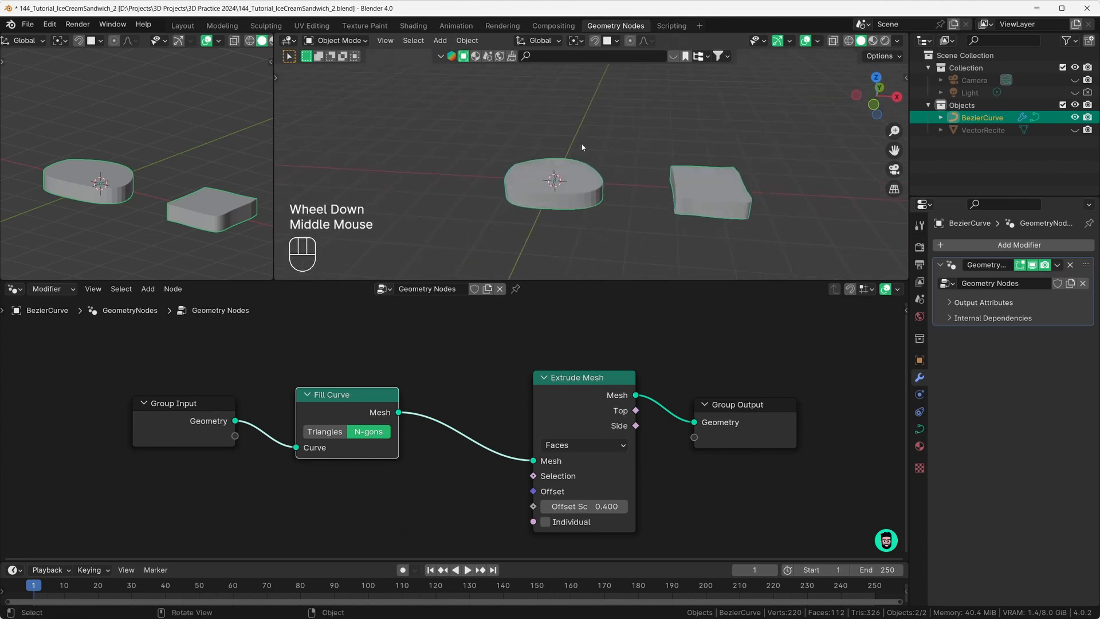
{"action": "key", "text": "shift+a"}
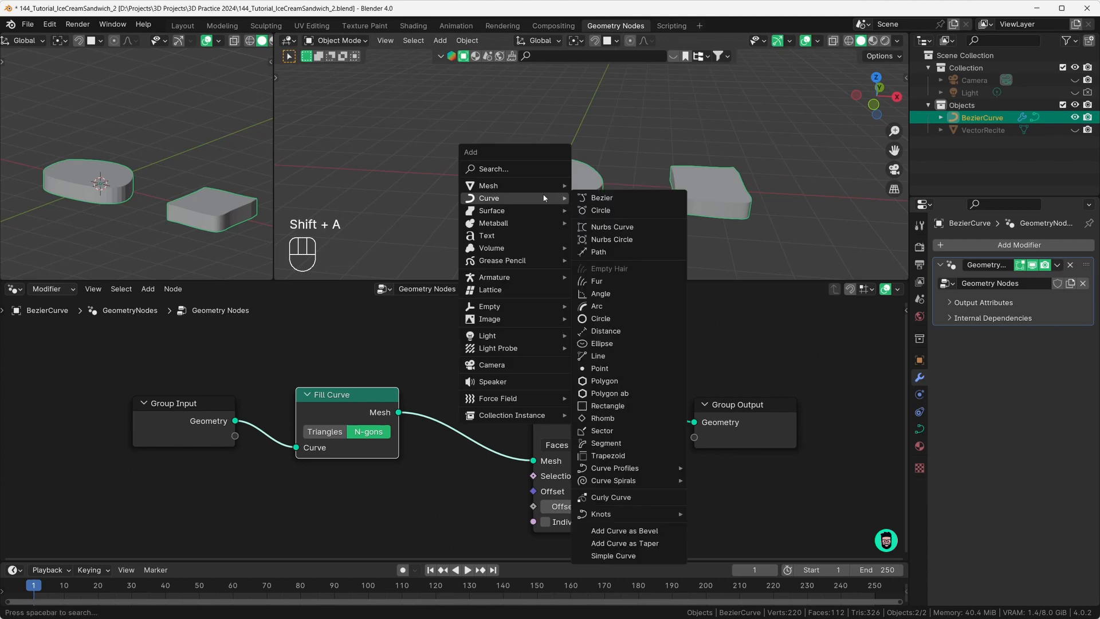
Step: Add a plane, lift it along Z above the slabs and shift it along X
{"action": "mouse_move", "coordinate": [544, 186]}
{"action": "left_click", "coordinate": [600, 186]}
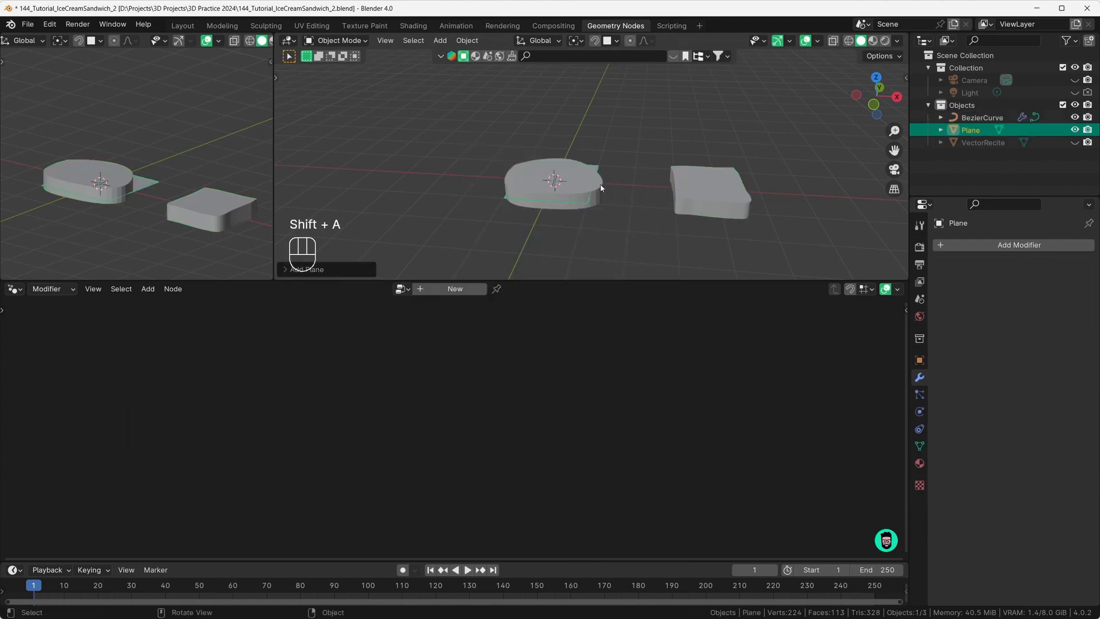
{"action": "key", "text": "g"}
{"action": "key", "text": "z"}
{"action": "left_click", "coordinate": [593, 135]}
{"action": "key", "text": "g"}
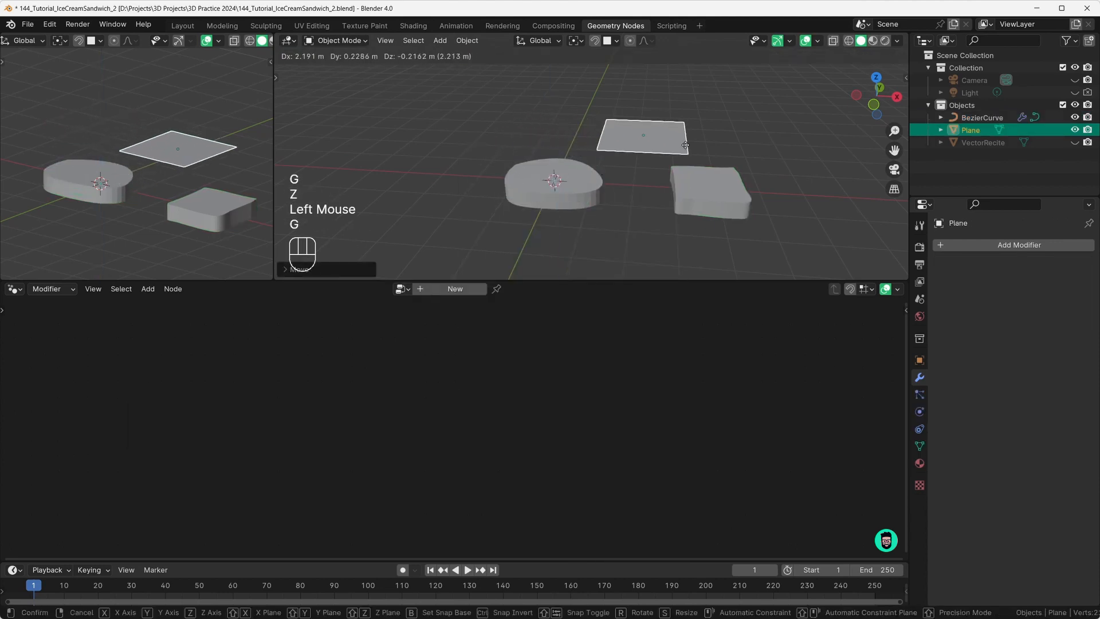
{"action": "key", "text": "x"}
{"action": "left_click", "coordinate": [685, 145]}
{"action": "middle_click_drag", "start_coordinate": [685, 145], "coordinate": [653, 224]}
Step: Extrude the plane upward into a box, then reselect the Bezier curve object
{"action": "key", "text": "Tab"}
{"action": "key", "text": "e"}
{"action": "left_click", "coordinate": [661, 190]}
{"action": "key", "text": "Tab"}
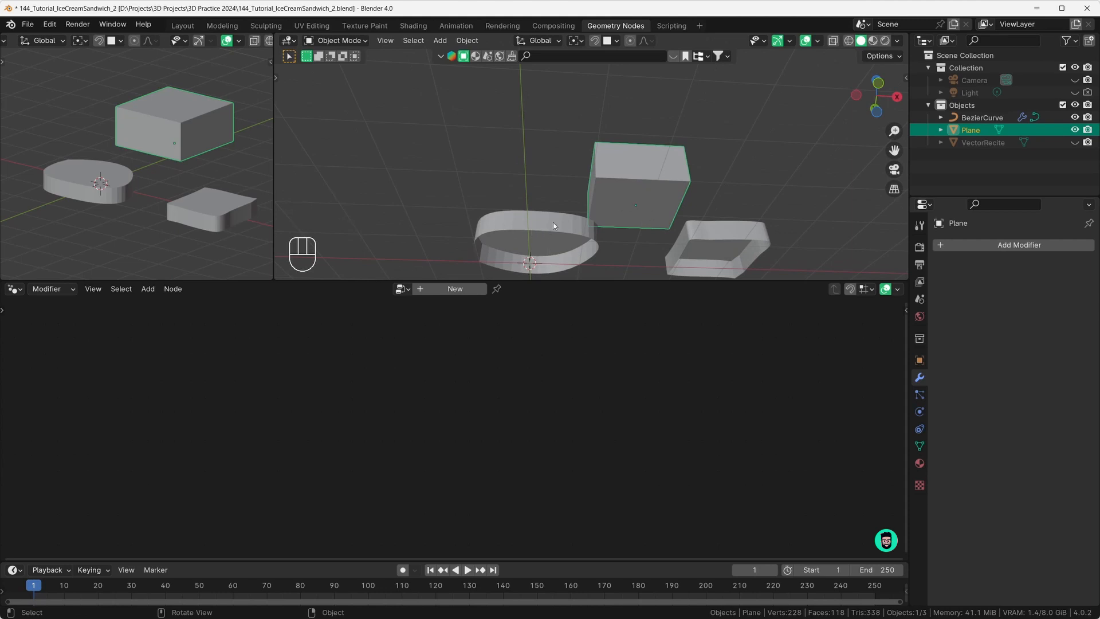
{"action": "middle_click_drag", "start_coordinate": [555, 225], "coordinate": [575, 213]}
{"action": "middle_click_drag", "start_coordinate": [575, 213], "coordinate": [573, 229]}
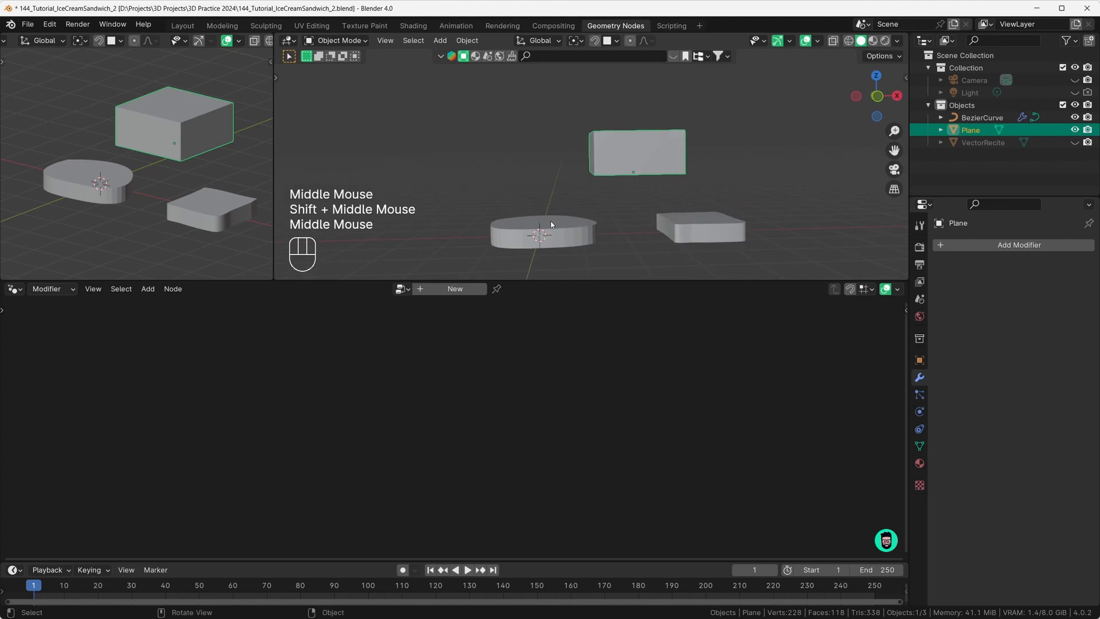
{"action": "left_click", "coordinate": [552, 224]}
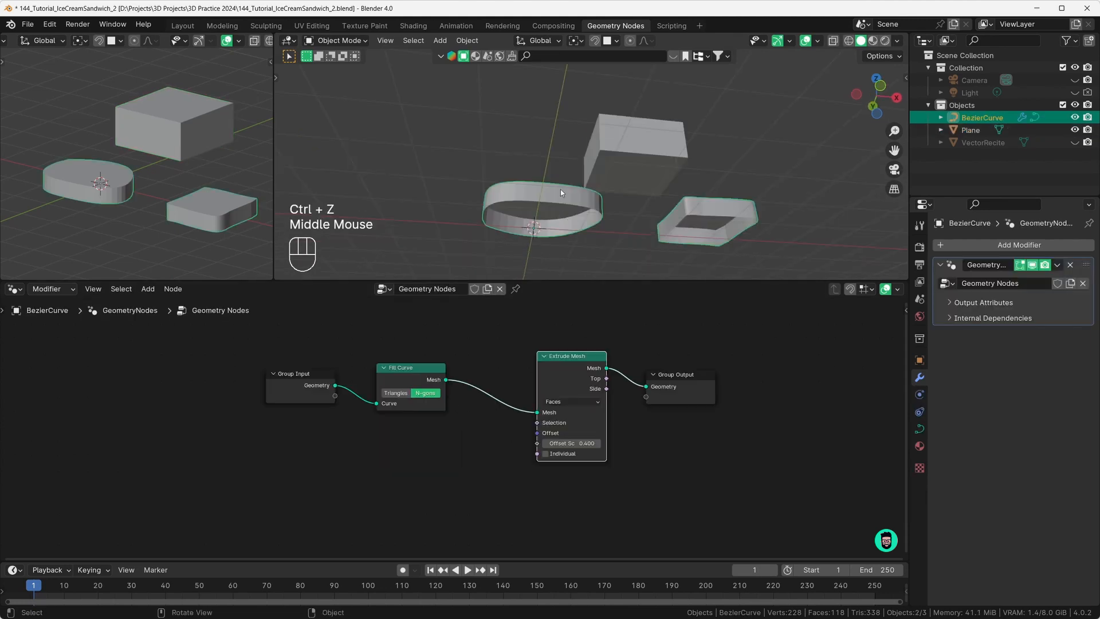
Step: Insert a Join Geometry node between Extrude Mesh and Group Output
{"action": "left_click_drag", "start_coordinate": [677, 375], "coordinate": [739, 373]}
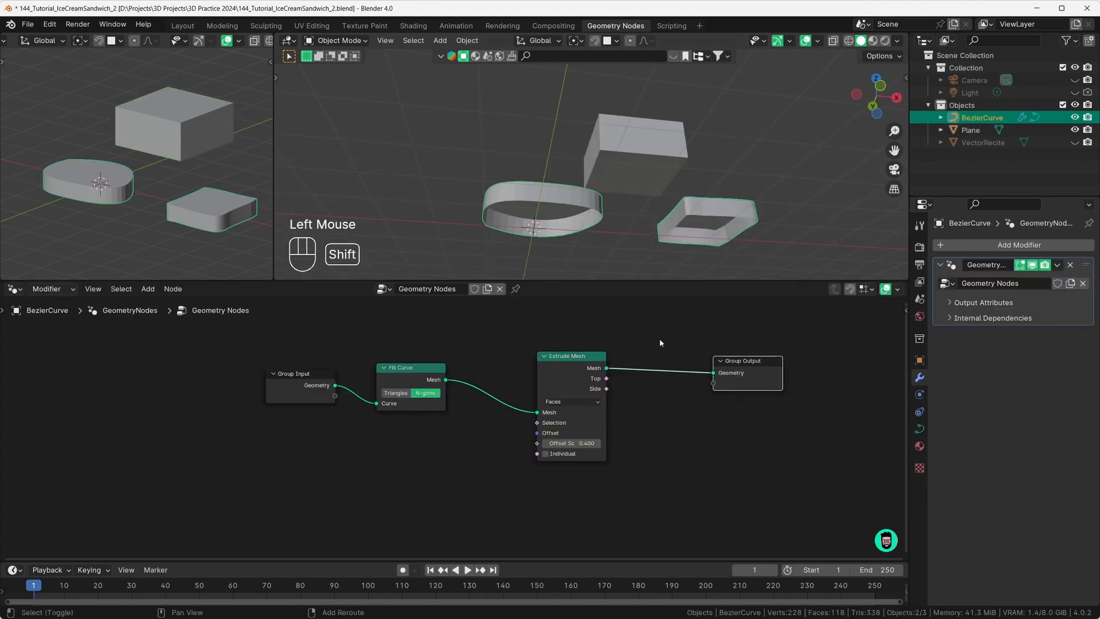
{"action": "key", "text": "shift+a"}
{"action": "mouse_move", "coordinate": [662, 341]}
{"action": "type", "text": "joi"}
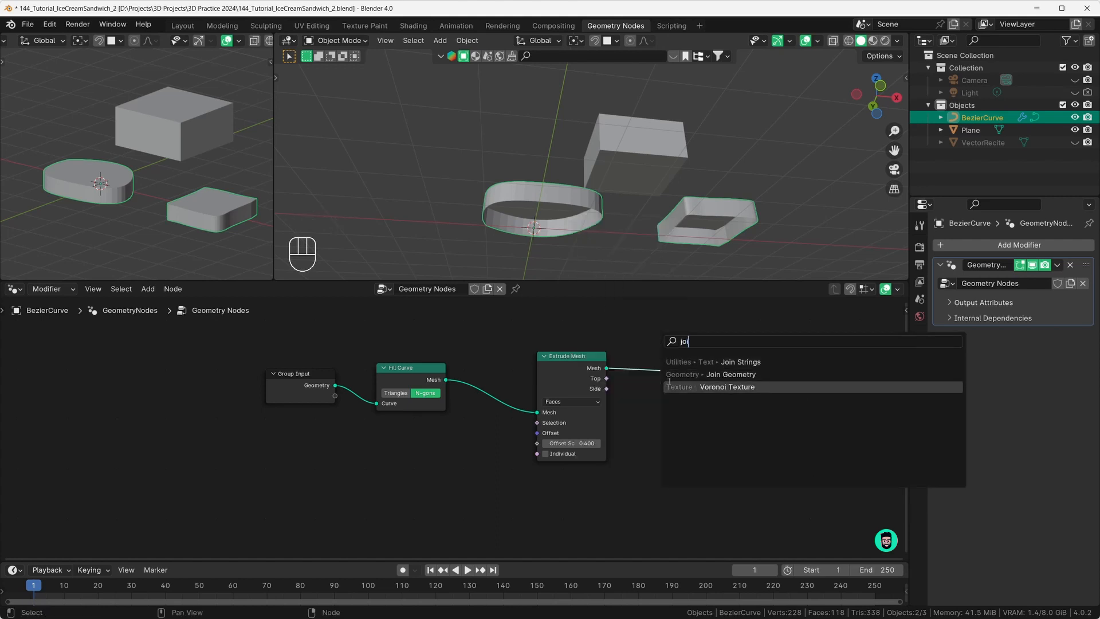
{"action": "left_click", "coordinate": [705, 374]}
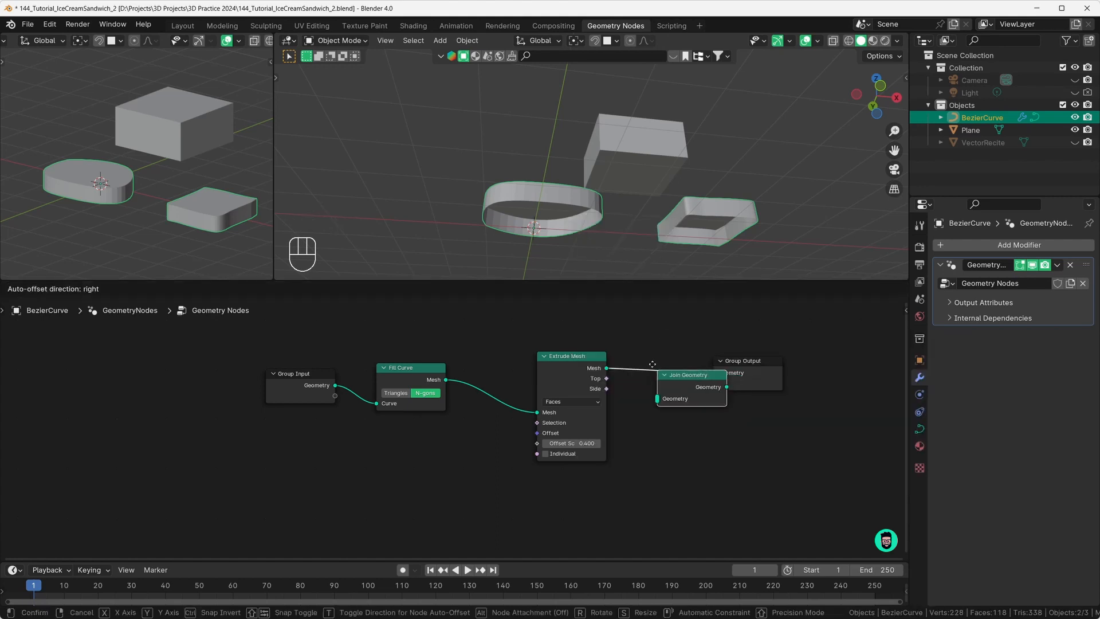
{"action": "left_click", "coordinate": [674, 380]}
{"action": "left_click_drag", "start_coordinate": [567, 368], "coordinate": [534, 429]}
Step: Link Fill Curve's Mesh output into Join Geometry to close the slab bottoms
{"action": "left_click", "coordinate": [440, 385]}
{"action": "left_click_drag", "start_coordinate": [445, 379], "coordinate": [647, 381]}
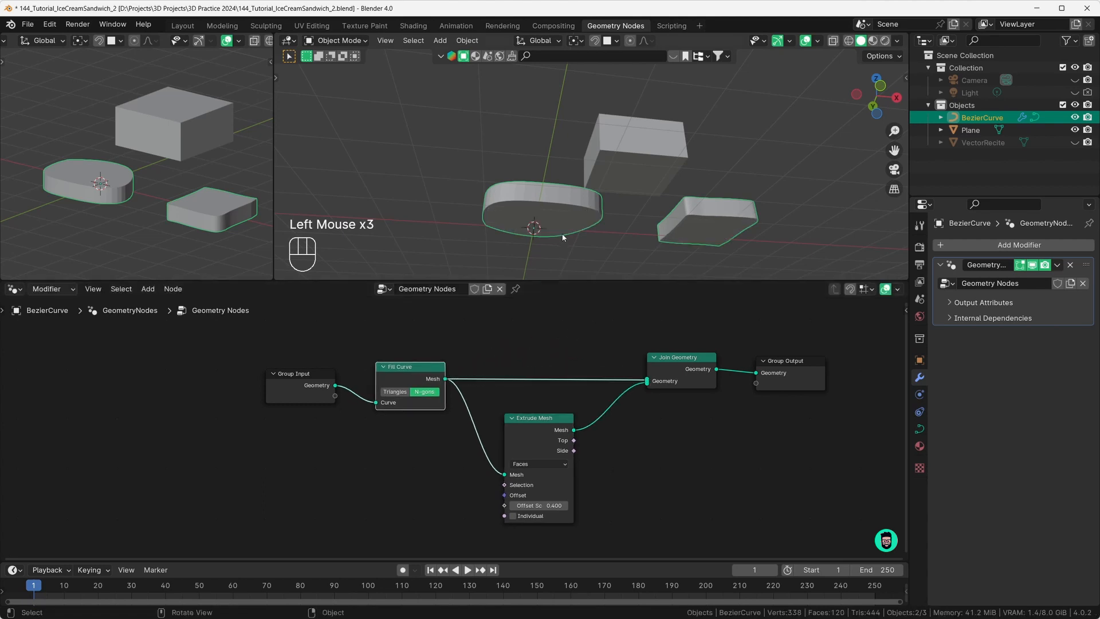
{"action": "middle_click_drag", "start_coordinate": [565, 238], "coordinate": [555, 220]}
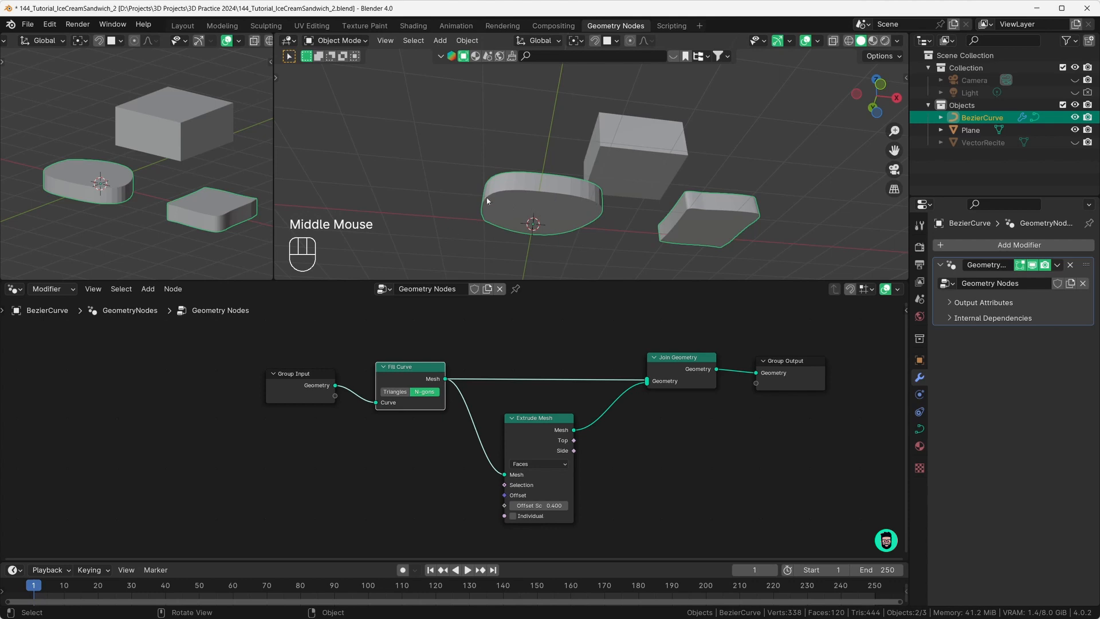
{"action": "mouse_move", "coordinate": [527, 198]}
{"action": "middle_mouse_down"}
{"action": "mouse_move", "coordinate": [517, 249]}
{"action": "mouse_move", "coordinate": [560, 239]}
{"action": "mouse_move", "coordinate": [511, 227]}
{"action": "mouse_move", "coordinate": [519, 240]}
{"action": "mouse_move", "coordinate": [525, 186]}
{"action": "mouse_move", "coordinate": [512, 202]}
{"action": "middle_mouse_up"}
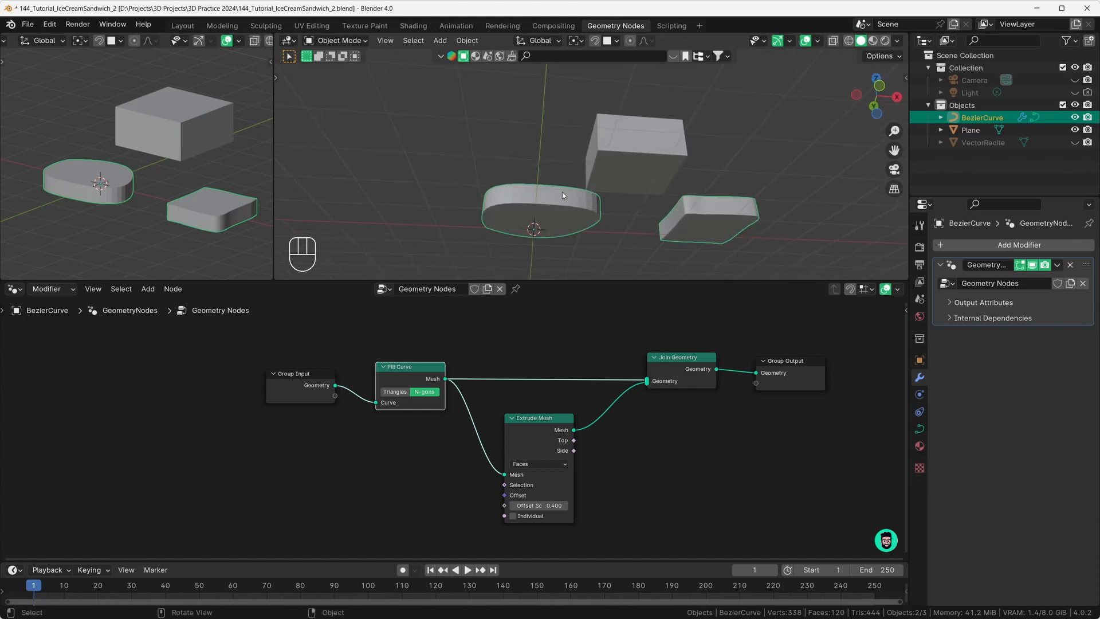
Step: Turn on the Face Orientation overlay and orbit to reveal the red slab undersides
{"action": "left_click", "coordinate": [817, 41]}
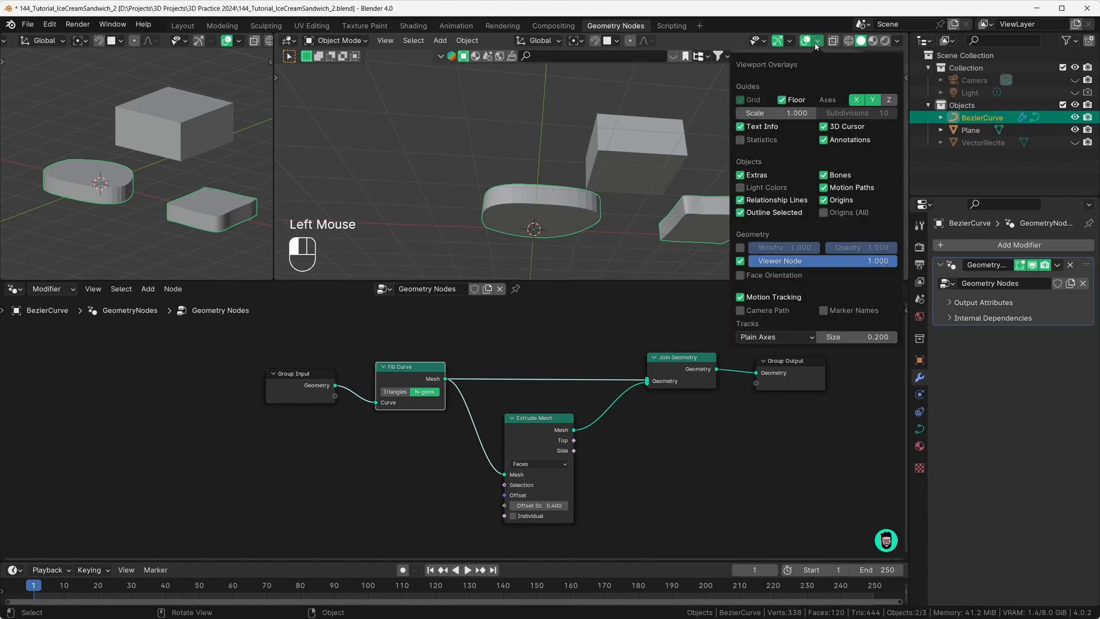
{"action": "left_click", "coordinate": [741, 275]}
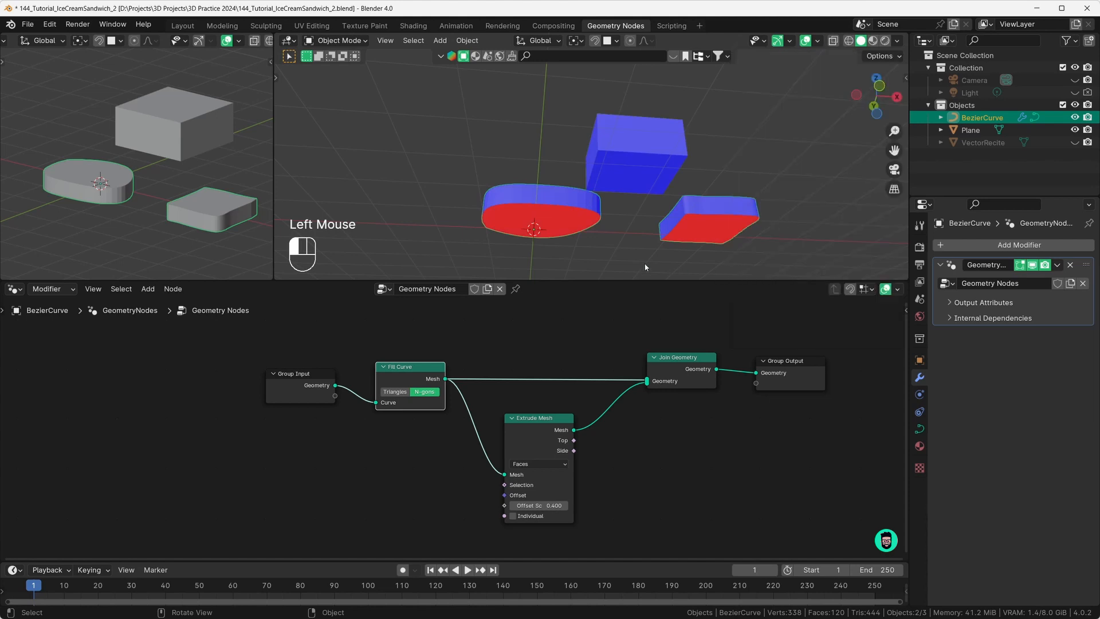
{"action": "middle_click_drag", "start_coordinate": [636, 223], "coordinate": [655, 154]}
{"action": "middle_click_drag", "start_coordinate": [537, 228], "coordinate": [547, 208]}
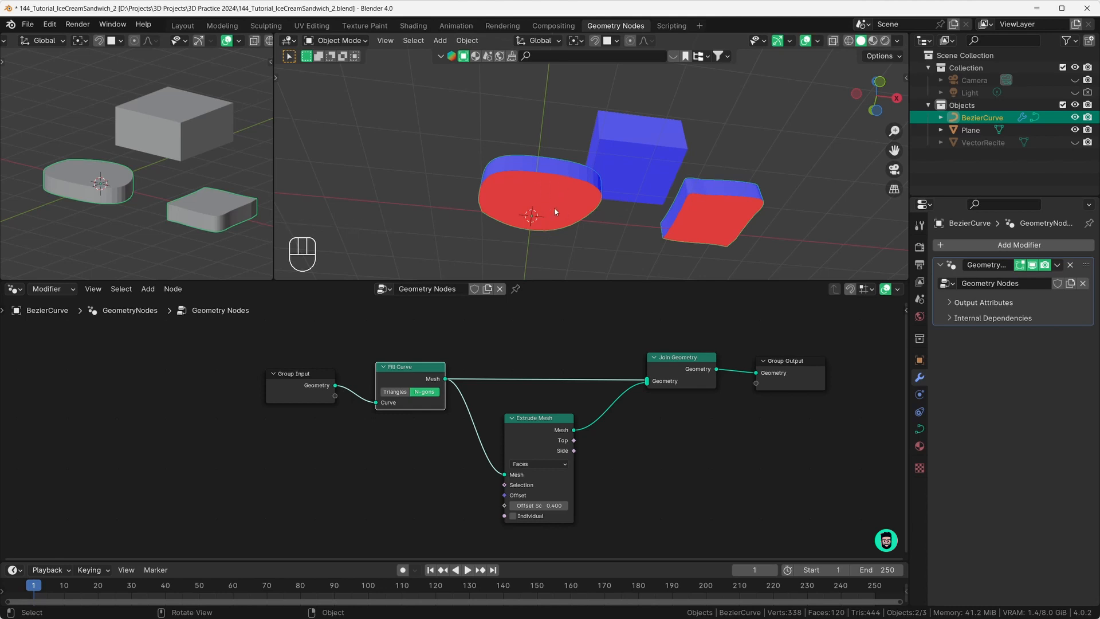
{"action": "middle_click_drag", "start_coordinate": [558, 204], "coordinate": [683, 140]}
{"action": "scroll", "coordinate": [642, 159], "scroll_direction": "up", "scroll_amount": 1}
{"action": "scroll", "coordinate": [643, 163], "scroll_direction": "up", "scroll_amount": 2}
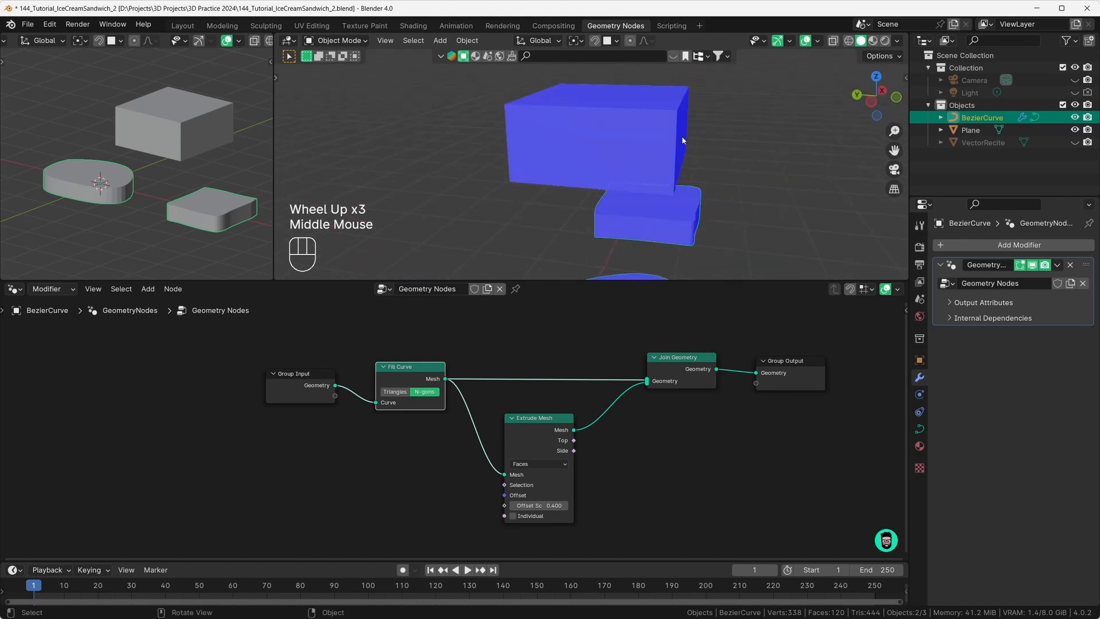
{"action": "scroll", "coordinate": [680, 137], "scroll_direction": "up", "scroll_amount": 10}
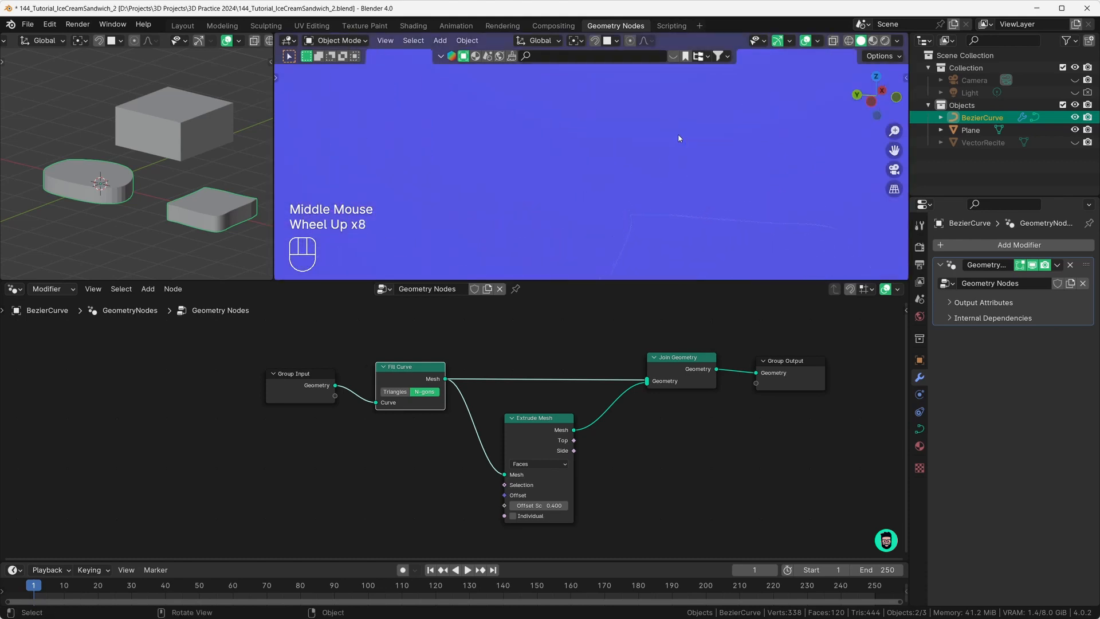
{"action": "scroll", "coordinate": [678, 137], "scroll_direction": "up", "scroll_amount": 1}
{"action": "scroll", "coordinate": [679, 138], "scroll_direction": "down", "scroll_amount": 13}
{"action": "middle_click_drag", "start_coordinate": [678, 138], "coordinate": [633, 151]}
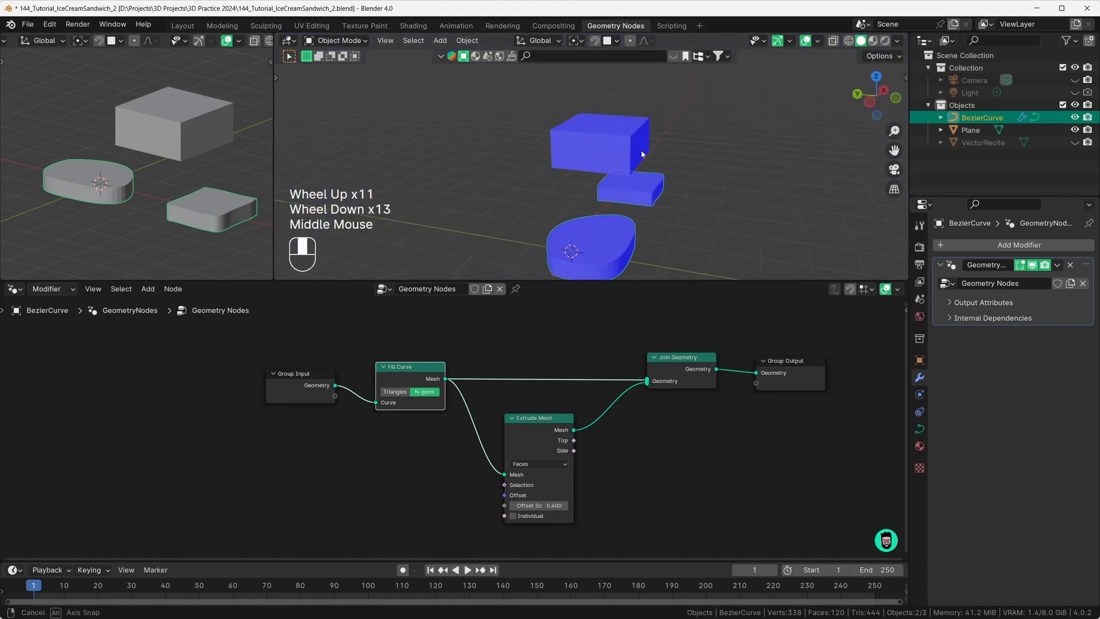
Step: Select and frame the Plane box to check its colours, then reselect BezierCurve
{"action": "left_click", "coordinate": [633, 152]}
{"action": "key", "text": "KP_Decimal"}
{"action": "scroll", "coordinate": [618, 193], "scroll_direction": "up", "scroll_amount": 7}
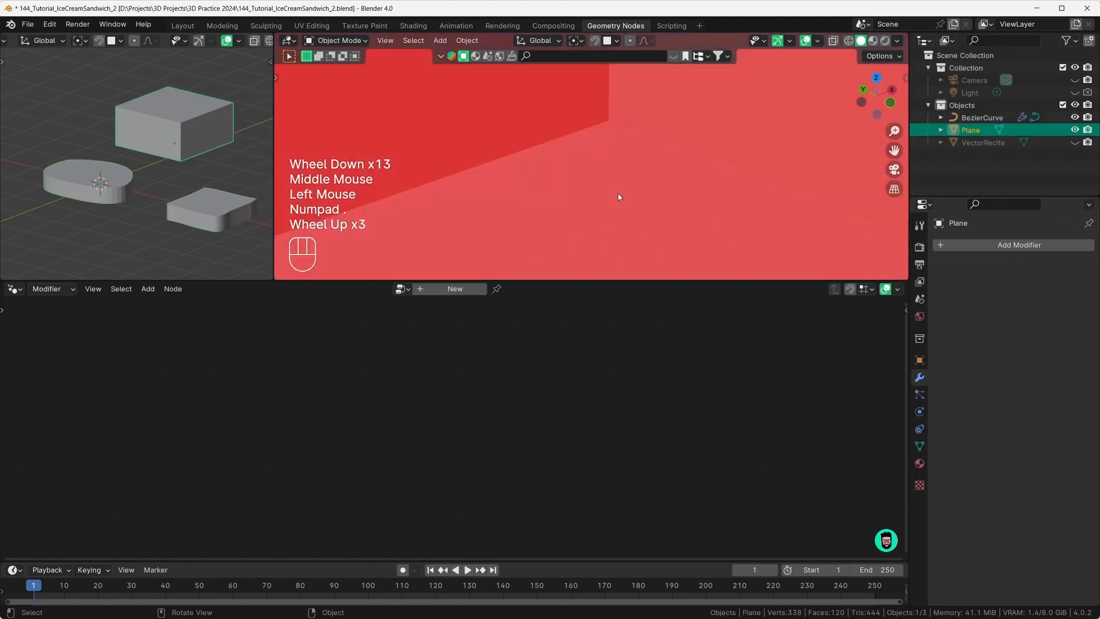
{"action": "middle_click_drag", "start_coordinate": [628, 200], "coordinate": [562, 151]}
{"action": "scroll", "coordinate": [579, 166], "scroll_direction": "down", "scroll_amount": 11}
{"action": "scroll", "coordinate": [538, 194], "scroll_direction": "down", "scroll_amount": 1}
{"action": "left_click", "coordinate": [520, 161]}
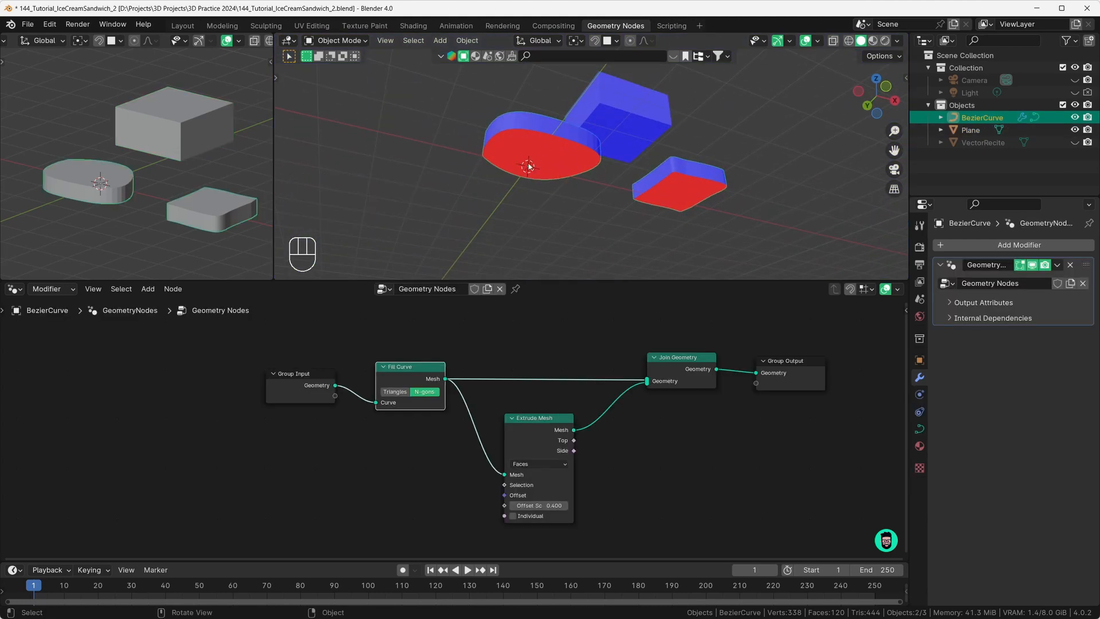
Step: Shift Group Input and Fill Curve left, drop Flip Faces on the Fill Curve–Join Geometry link, then select the Plane box
{"action": "left_click_drag", "start_coordinate": [294, 383], "coordinate": [213, 373]}
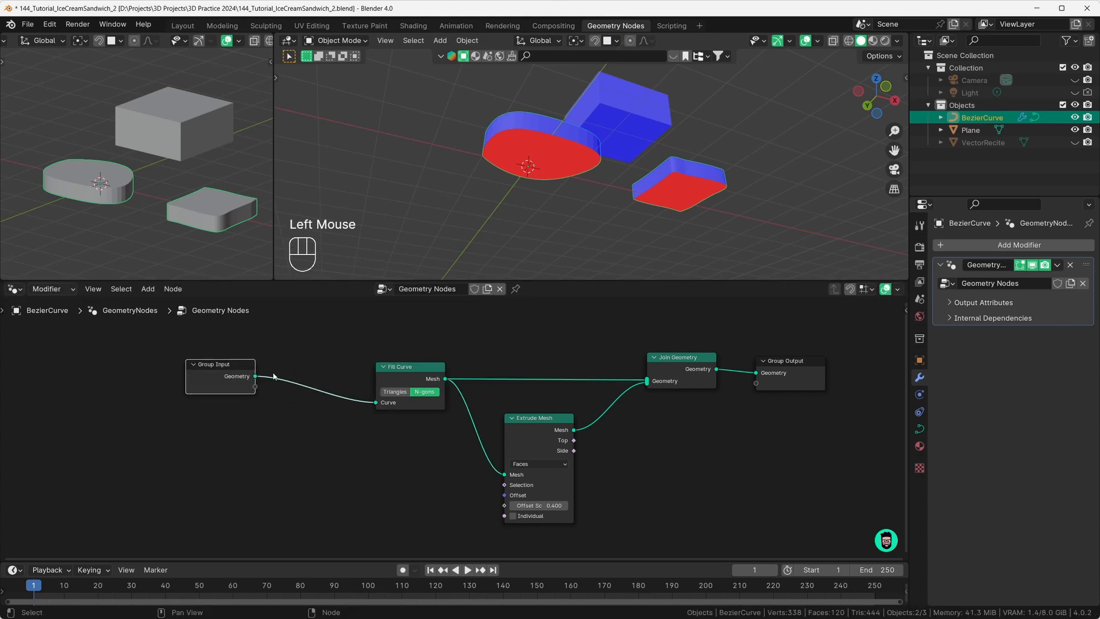
{"action": "left_click_drag", "start_coordinate": [398, 372], "coordinate": [354, 370]}
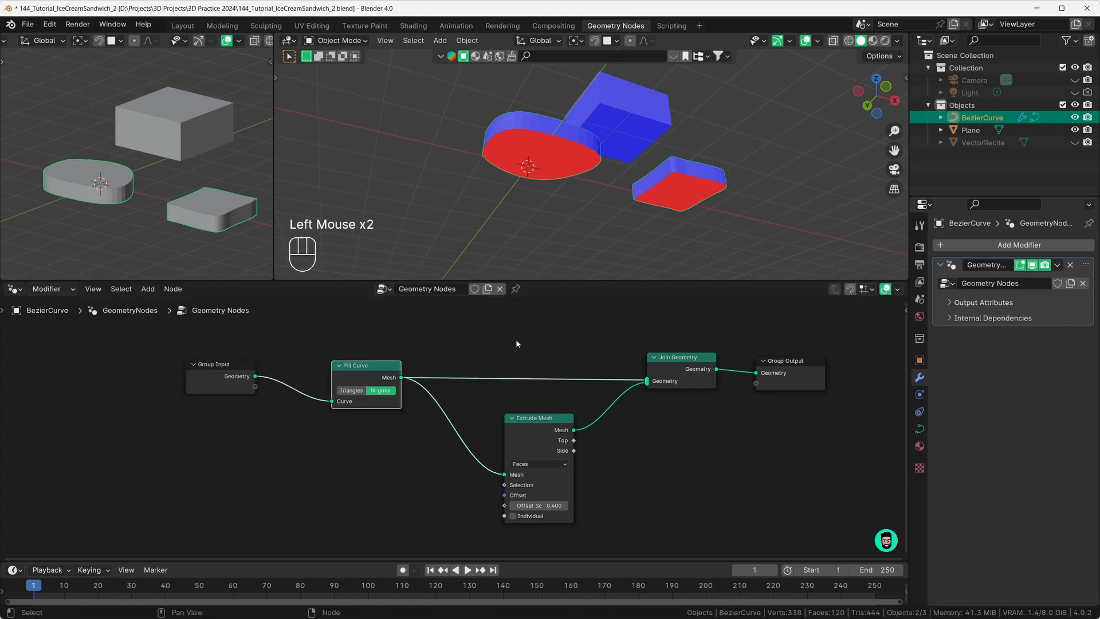
{"action": "left_click", "coordinate": [515, 340]}
{"action": "key", "text": "shift+a"}
{"action": "mouse_move", "coordinate": [516, 340]}
{"action": "type", "text": "flip"}
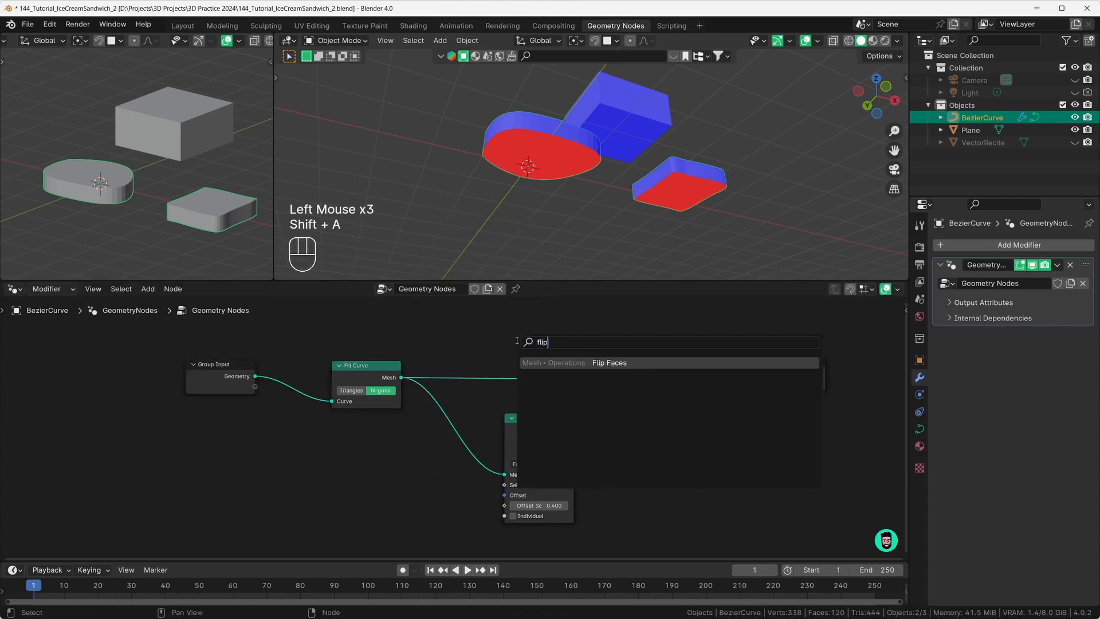
{"action": "key", "text": "Return"}
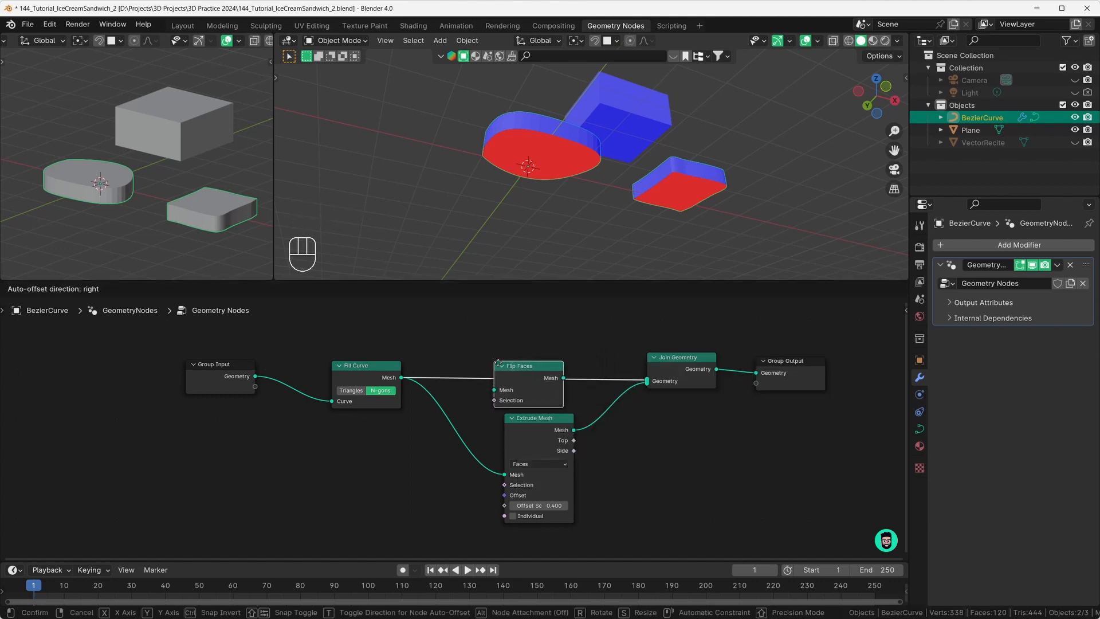
{"action": "left_click", "coordinate": [522, 357]}
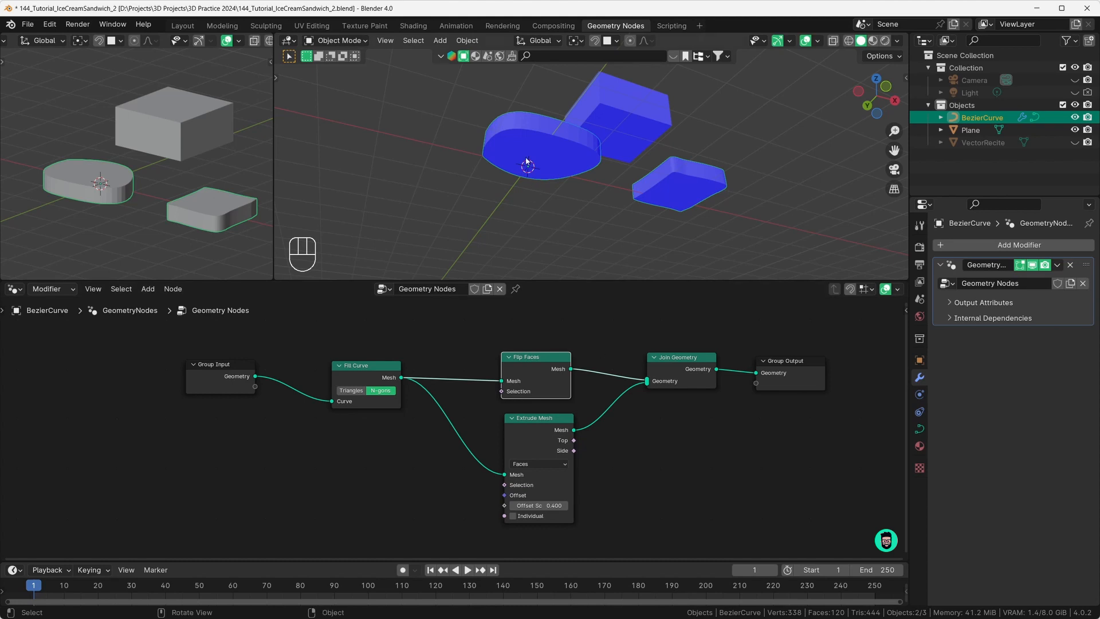
{"action": "middle_click_drag", "start_coordinate": [561, 158], "coordinate": [520, 218]}
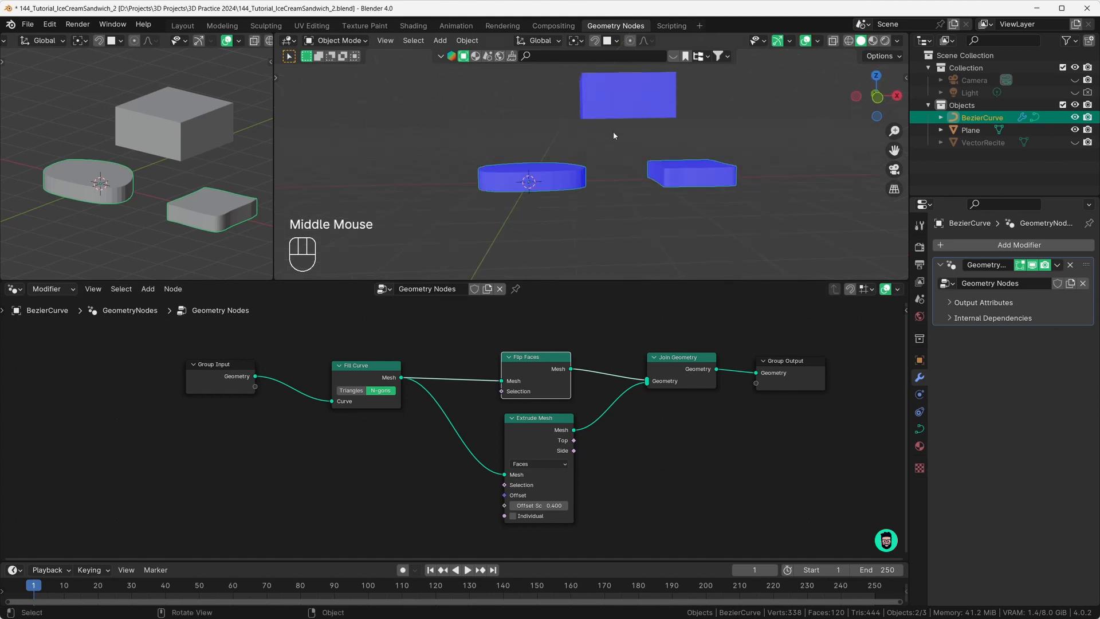
{"action": "double_click", "coordinate": [624, 109]}
Step: Delete the Plane and pin the node editor to the BezierCurve's node tree
{"action": "key", "text": "x"}
{"action": "left_click", "coordinate": [622, 106]}
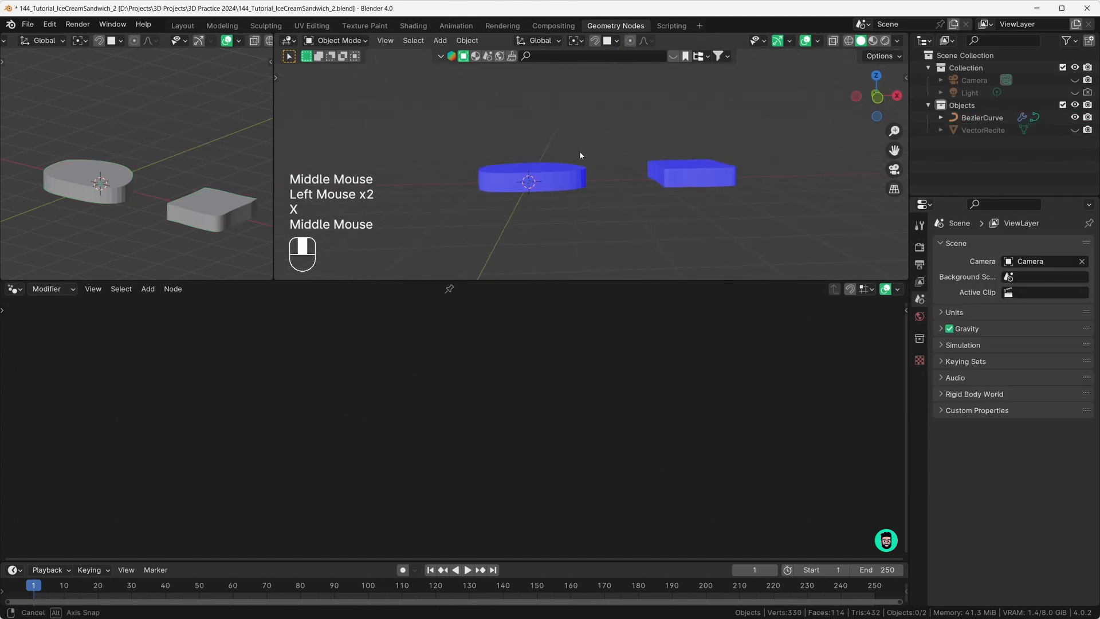
{"action": "middle_click_drag", "start_coordinate": [579, 150], "coordinate": [577, 183]}
{"action": "left_click", "coordinate": [576, 186]}
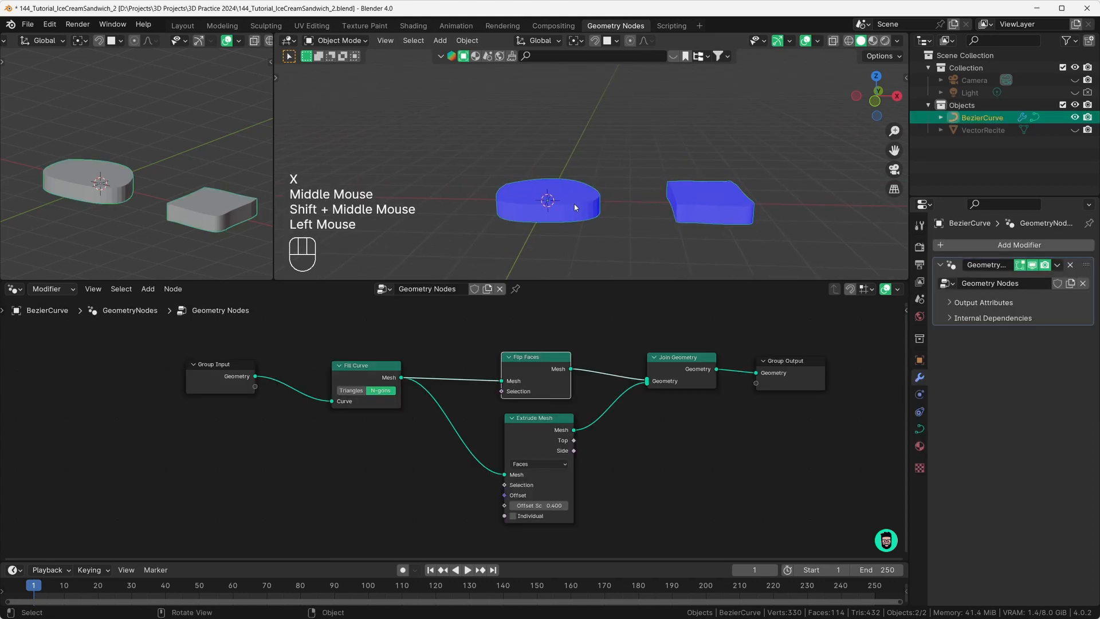
{"action": "left_click", "coordinate": [516, 289]}
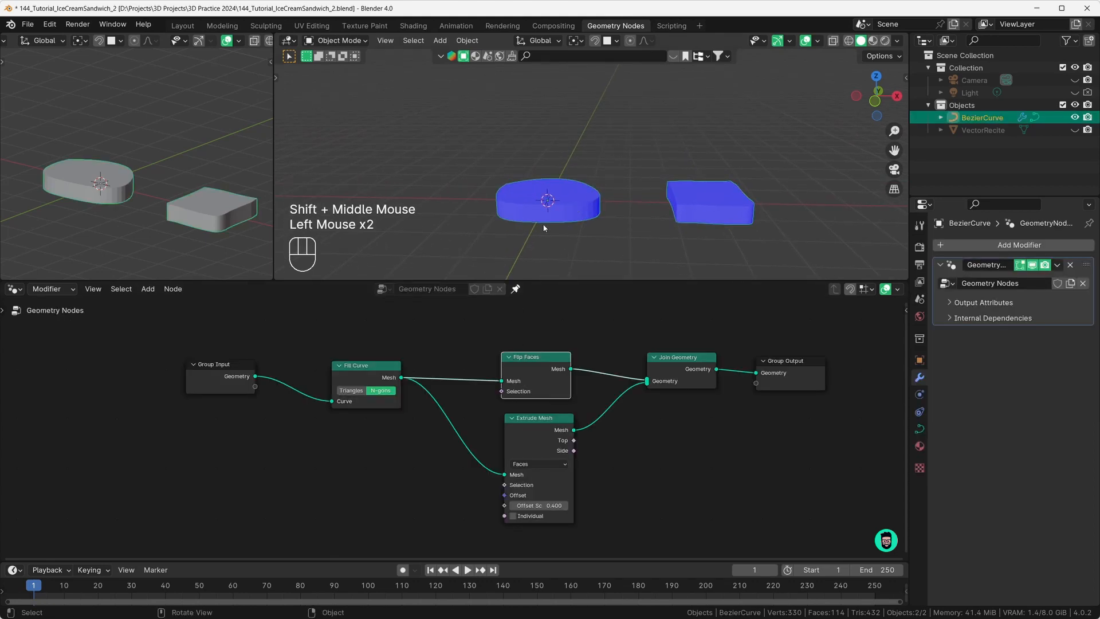
Step: Orbit over and under the two curve slabs to check their blue face orientation
{"action": "middle_click_drag", "start_coordinate": [545, 227], "coordinate": [538, 217]}
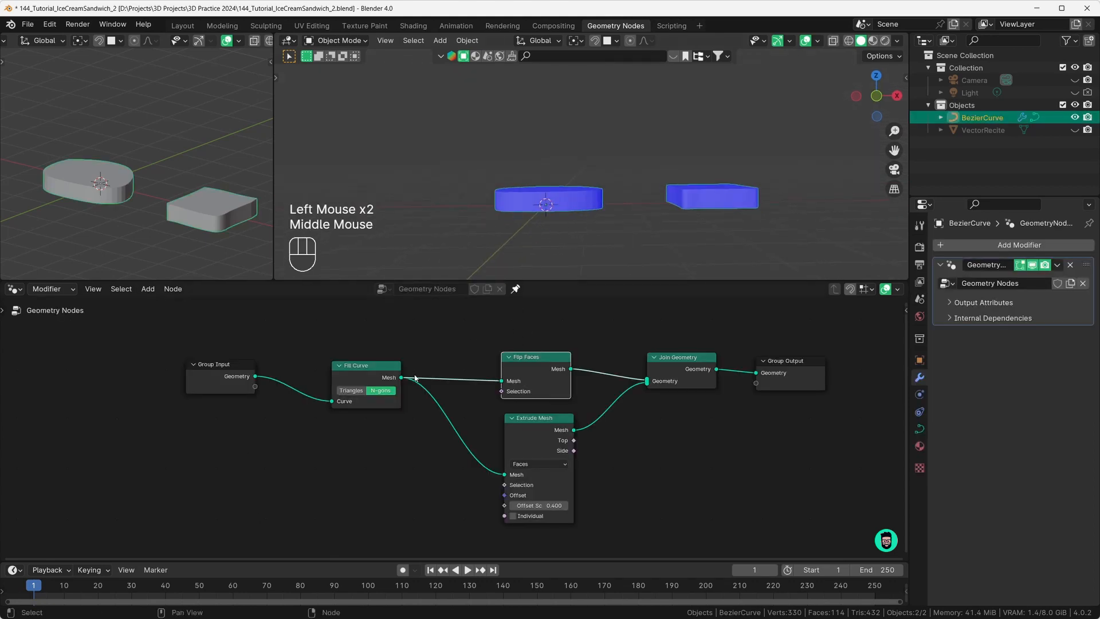
{"action": "left_click", "coordinate": [588, 184]}
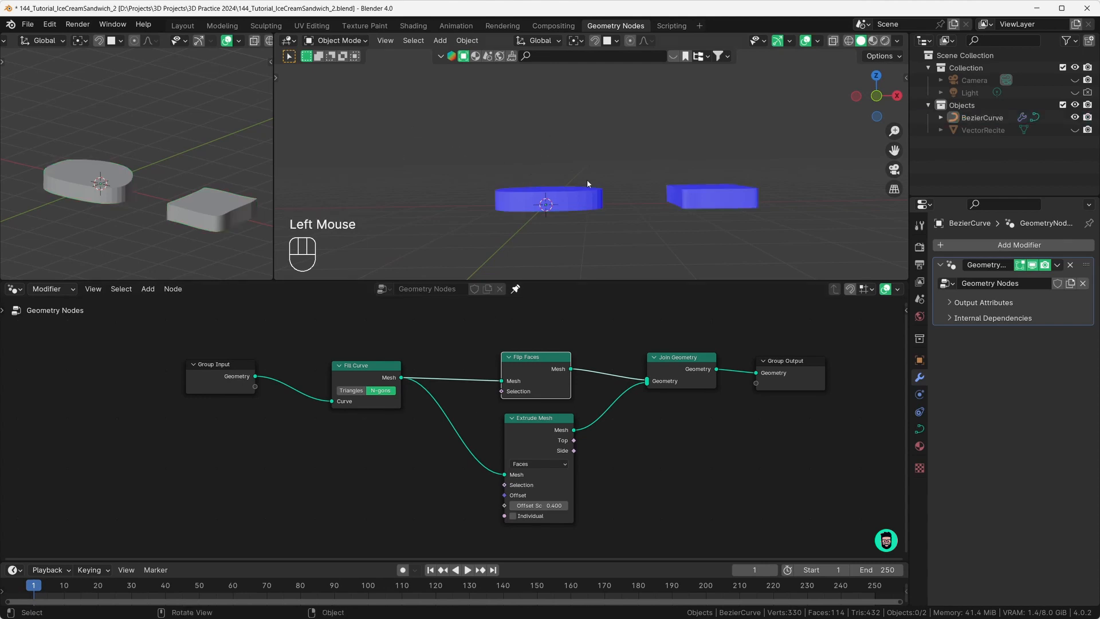
{"action": "middle_click_drag", "start_coordinate": [587, 184], "coordinate": [611, 191]}
{"action": "middle_click_drag", "start_coordinate": [568, 233], "coordinate": [591, 196]}
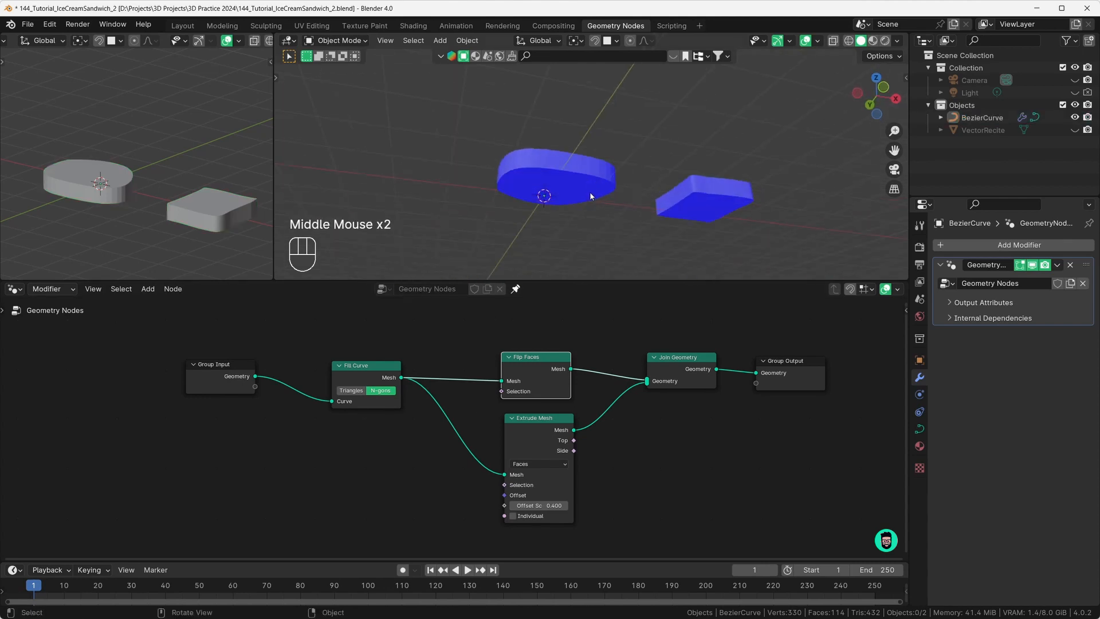
{"action": "scroll", "coordinate": [566, 190], "scroll_direction": "up", "scroll_amount": 1}
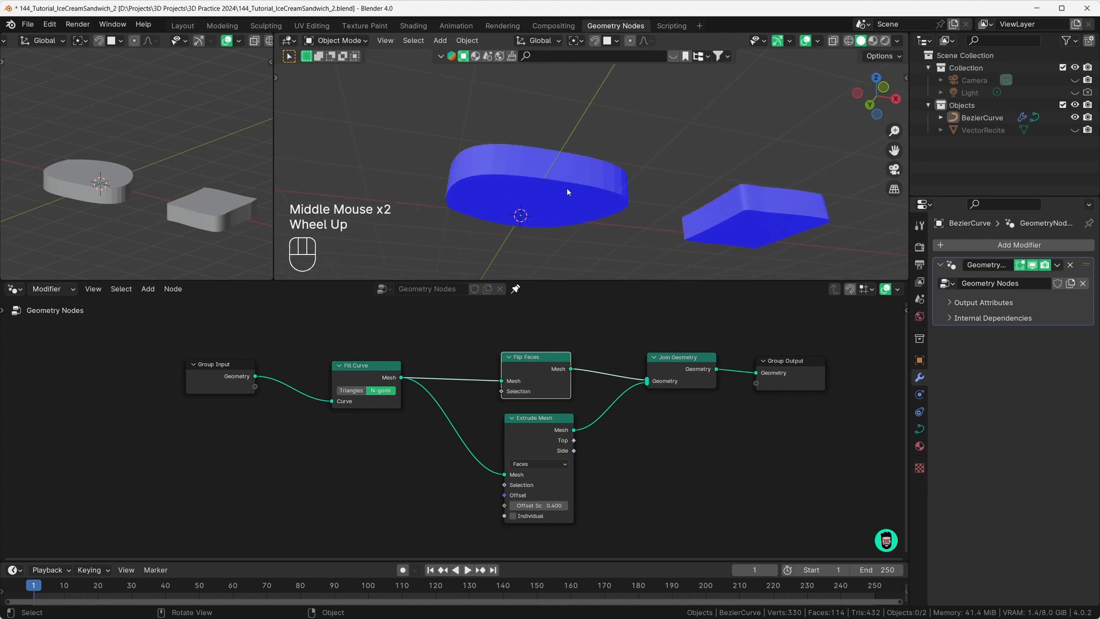
{"action": "middle_click_drag", "start_coordinate": [527, 199], "coordinate": [551, 198]}
{"action": "scroll", "coordinate": [508, 185], "scroll_direction": "down", "scroll_amount": 1}
{"action": "scroll", "coordinate": [507, 185], "scroll_direction": "down", "scroll_amount": 1}
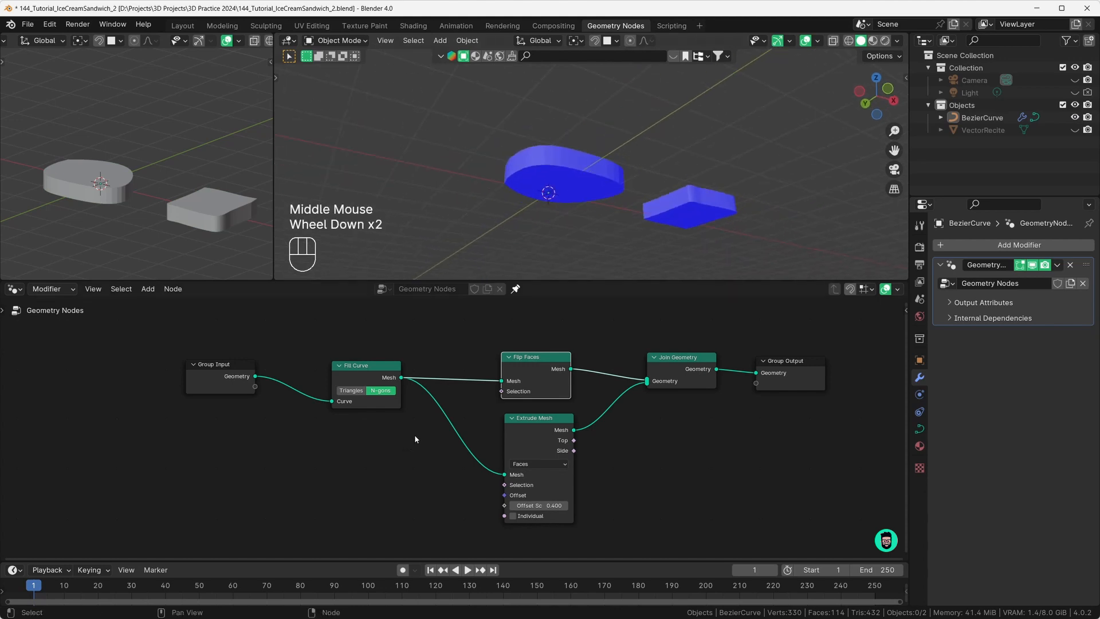
Step: Select both curve shapes and nudge the Join Geometry node up-left
{"action": "middle_click_drag", "start_coordinate": [414, 434], "coordinate": [202, 469]}
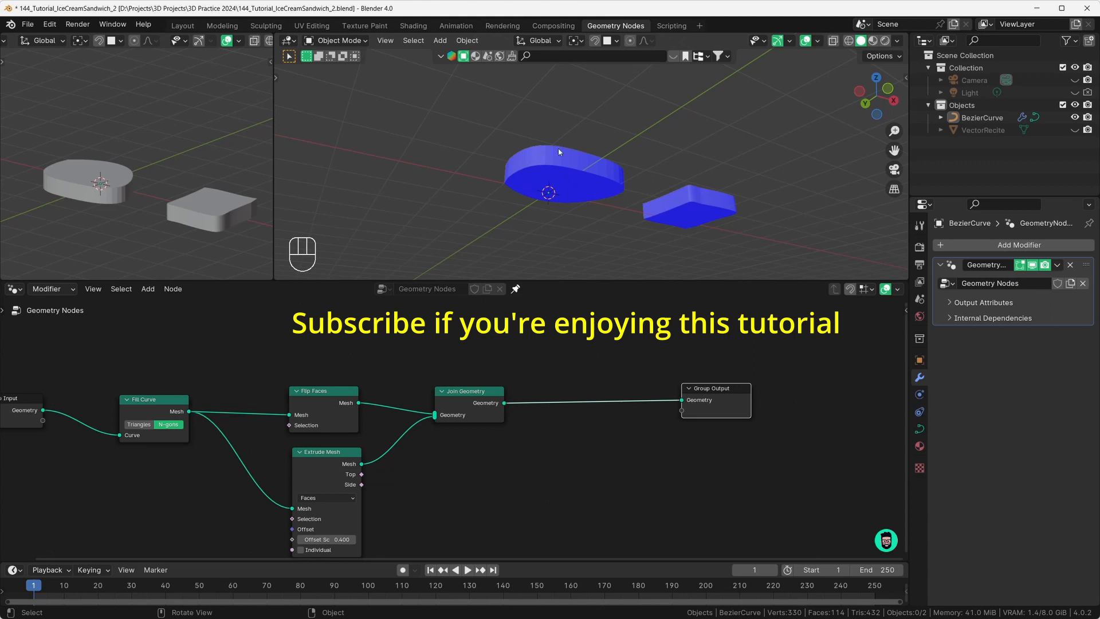
{"action": "middle_click_drag", "start_coordinate": [578, 157], "coordinate": [570, 177]}
{"action": "left_click", "coordinate": [562, 195]}
{"action": "scroll", "coordinate": [564, 183], "scroll_direction": "up", "scroll_amount": 2}
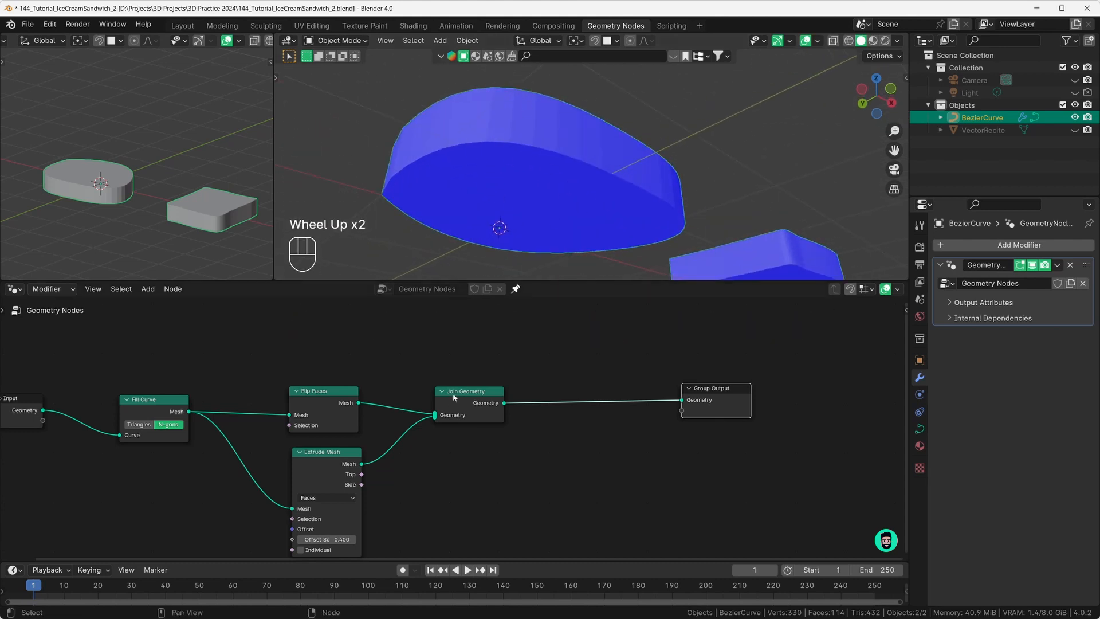
{"action": "left_click_drag", "start_coordinate": [453, 393], "coordinate": [449, 391]}
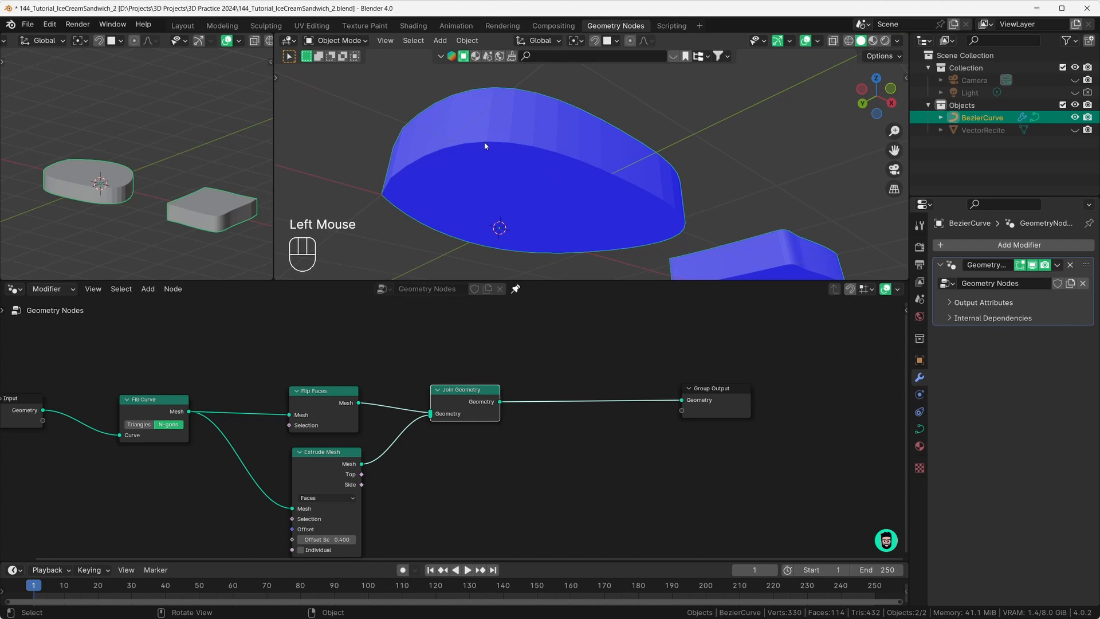
Step: Show the main viewport in wireframe and orbit to inspect the slabs' edges
{"action": "left_click", "coordinate": [848, 41]}
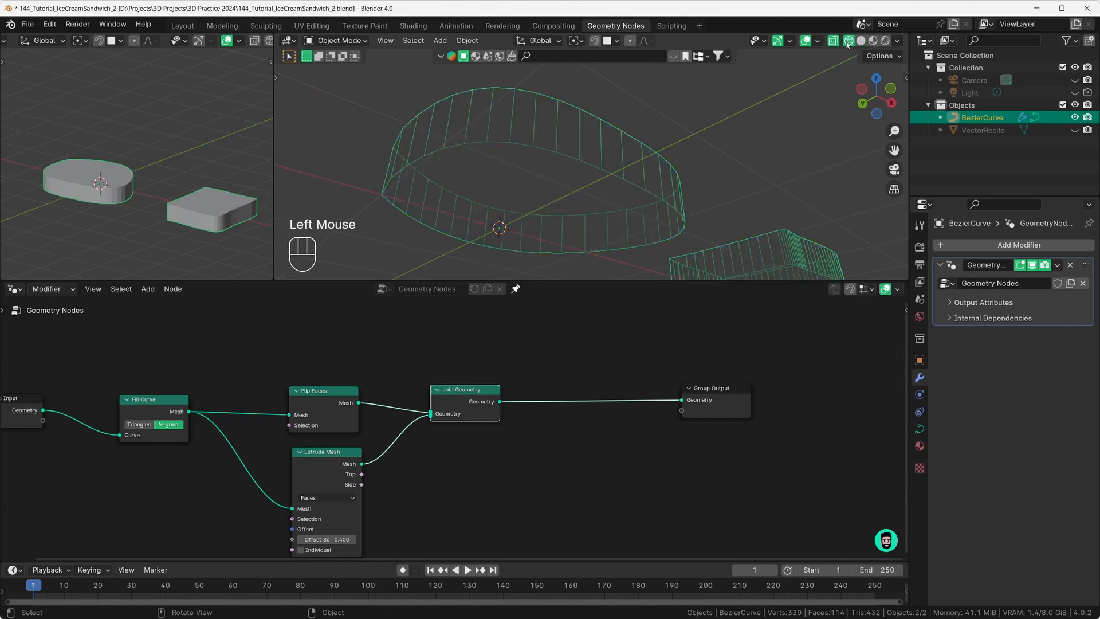
{"action": "middle_click_drag", "start_coordinate": [513, 150], "coordinate": [522, 167]}
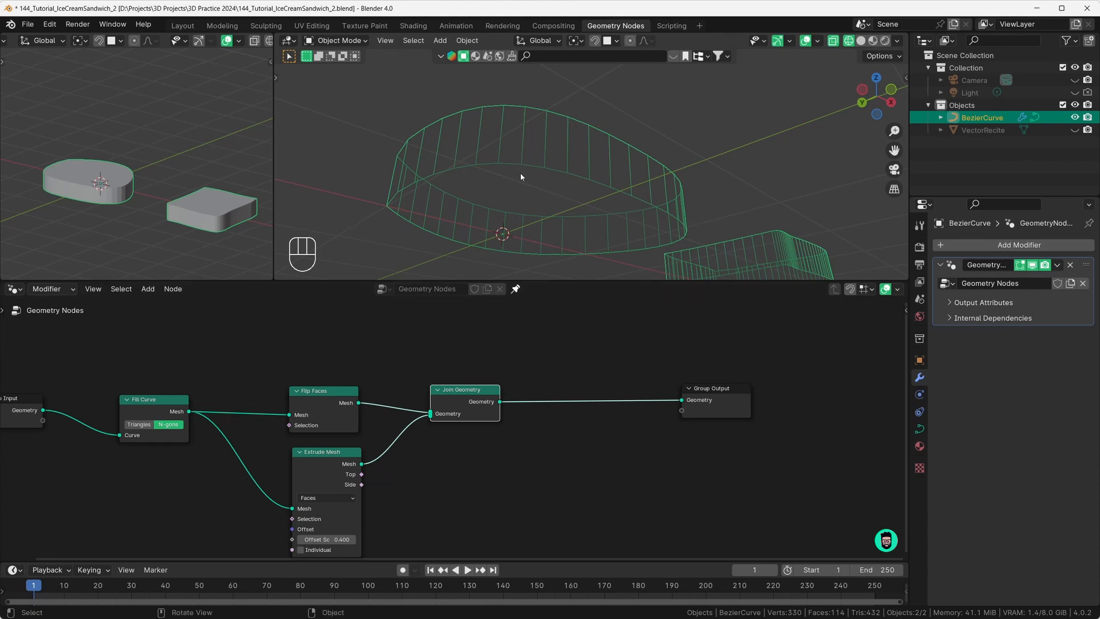
{"action": "middle_click_drag", "start_coordinate": [539, 168], "coordinate": [514, 168]}
{"action": "scroll", "coordinate": [523, 200], "scroll_direction": "down", "scroll_amount": 3}
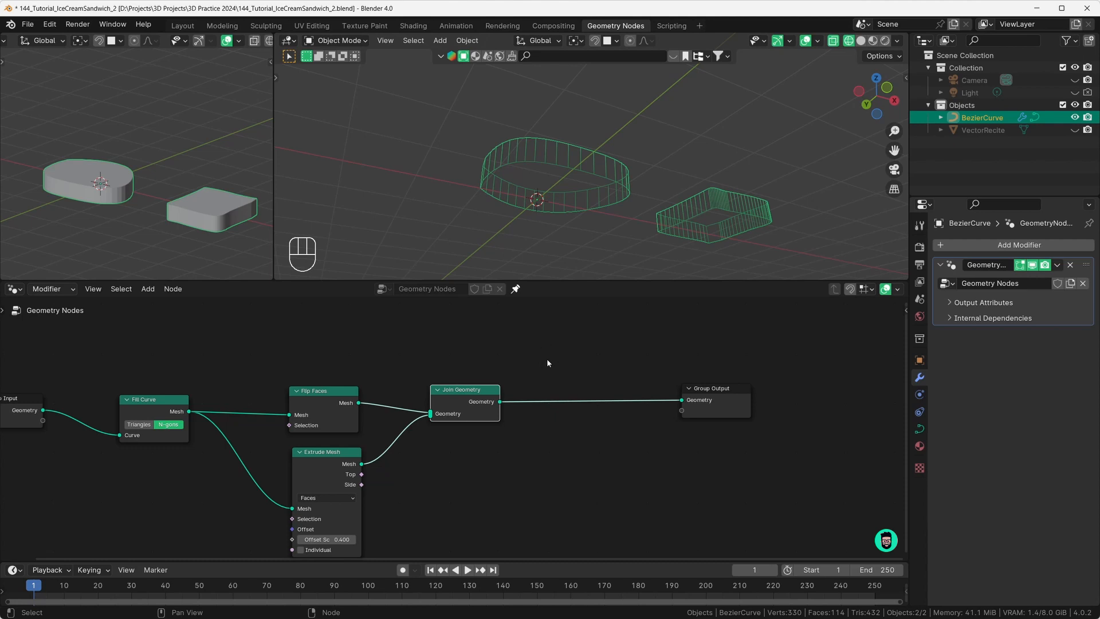
Step: Insert a Merge by Distance node on the Join Geometry–Group Output link
{"action": "key", "text": "shift+a"}
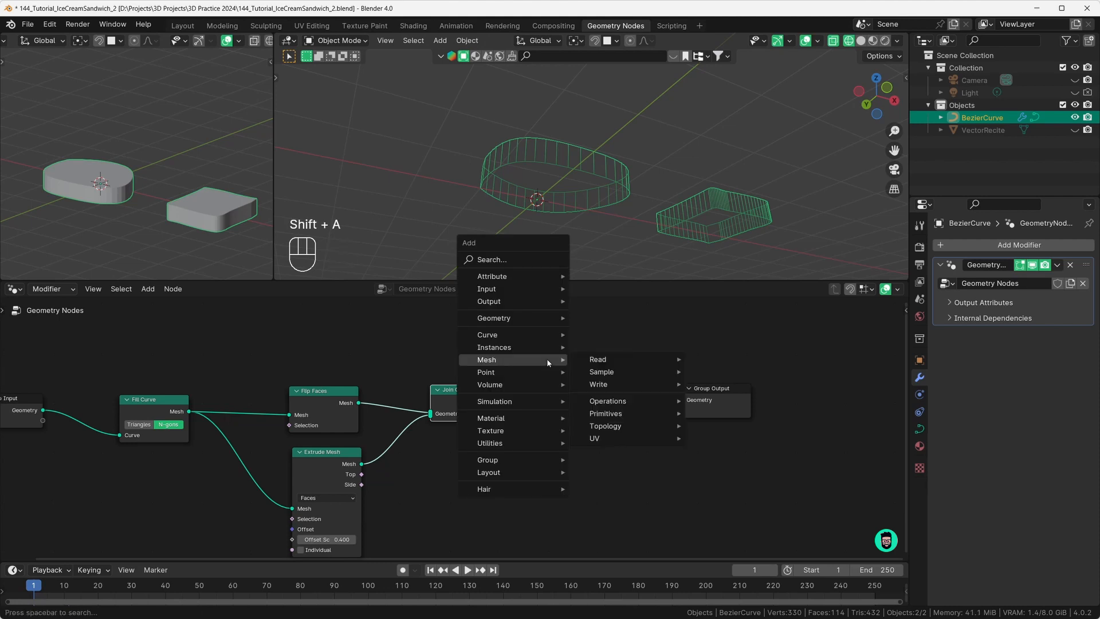
{"action": "type", "text": "merge"}
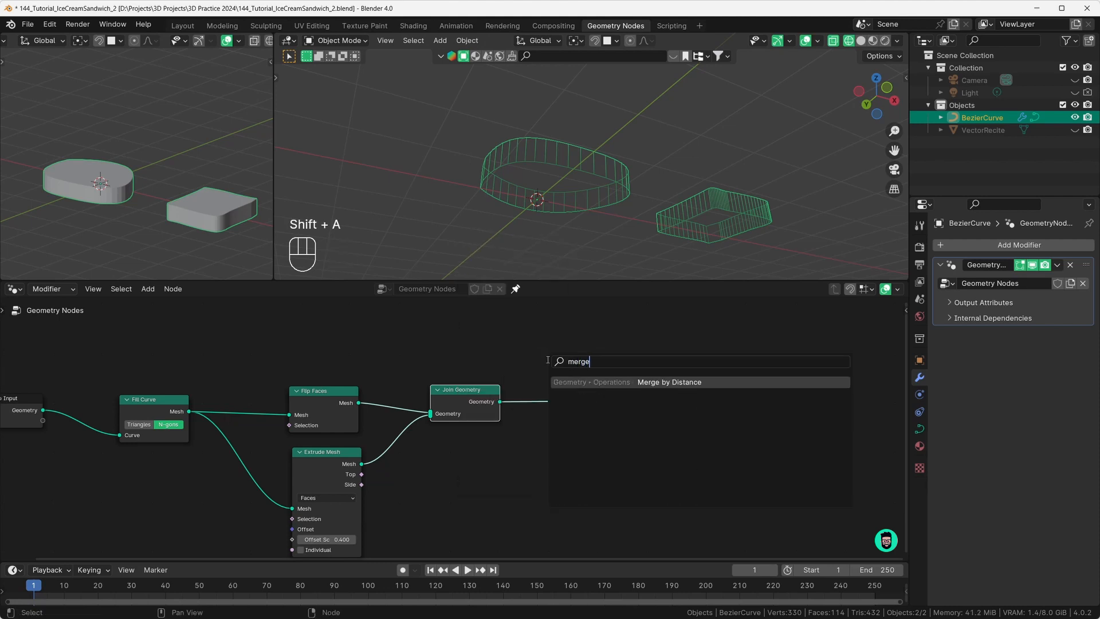
{"action": "left_click", "coordinate": [564, 383]}
{"action": "left_click", "coordinate": [570, 396]}
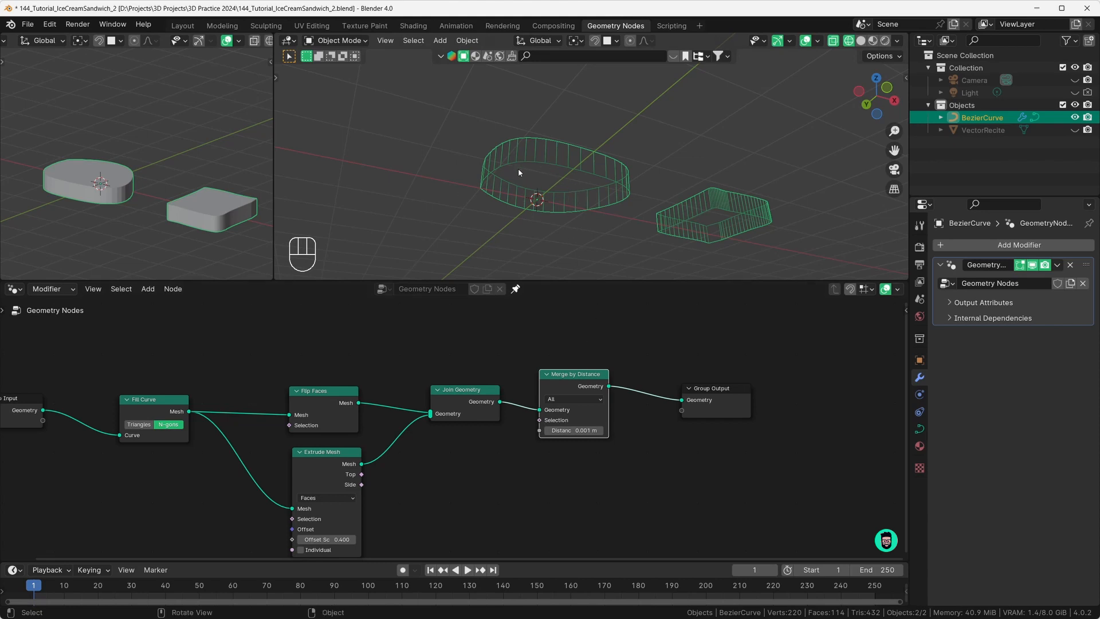
Step: Mute the Merge by Distance node and return the viewport to solid shading
{"action": "scroll", "coordinate": [519, 172], "scroll_direction": "up", "scroll_amount": 2}
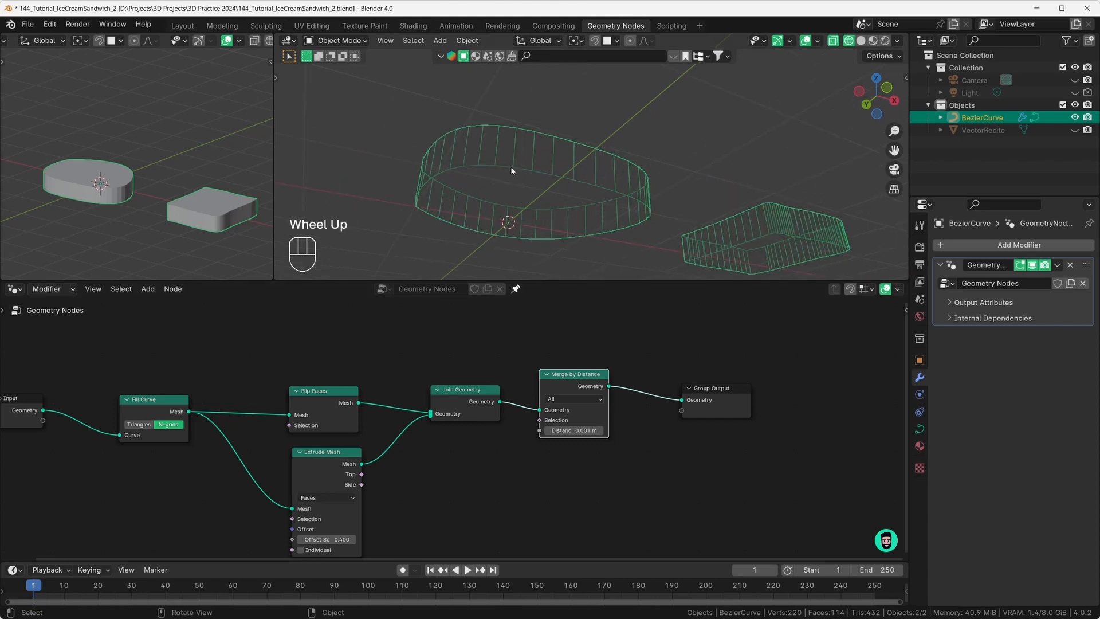
{"action": "left_click", "coordinate": [568, 385]}
{"action": "left_click_drag", "start_coordinate": [570, 380], "coordinate": [574, 378]}
{"action": "key", "text": "m"}
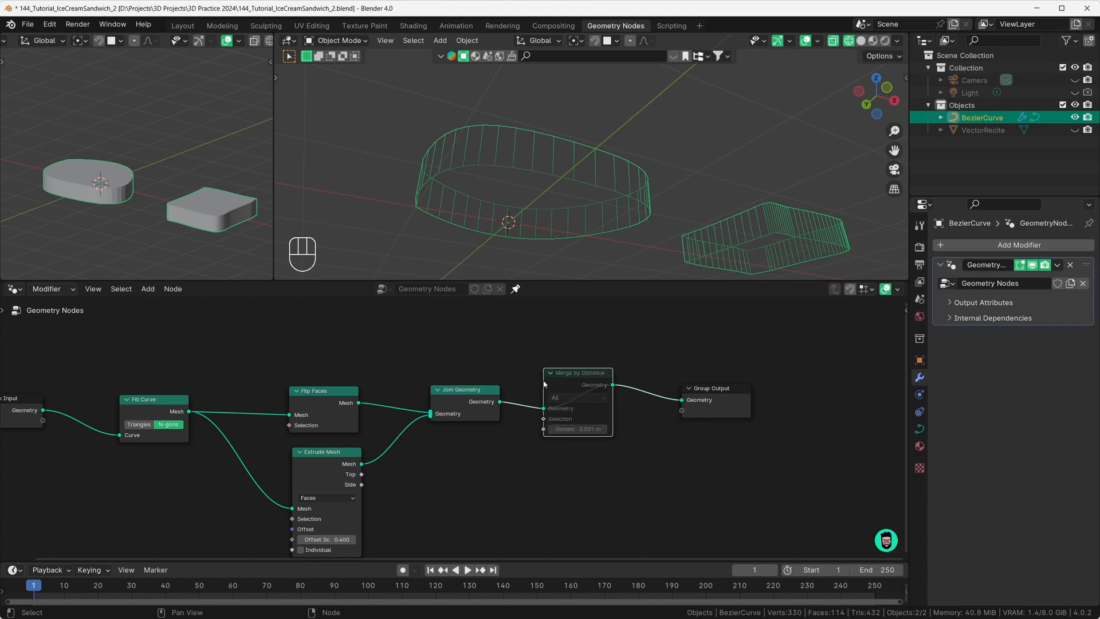
{"action": "scroll", "coordinate": [567, 397], "scroll_direction": "down", "scroll_amount": 4}
{"action": "scroll", "coordinate": [567, 398], "scroll_direction": "up", "scroll_amount": 1}
{"action": "middle_click_drag", "start_coordinate": [567, 397], "coordinate": [460, 405]}
{"action": "scroll", "coordinate": [460, 405], "scroll_direction": "down", "scroll_amount": 1}
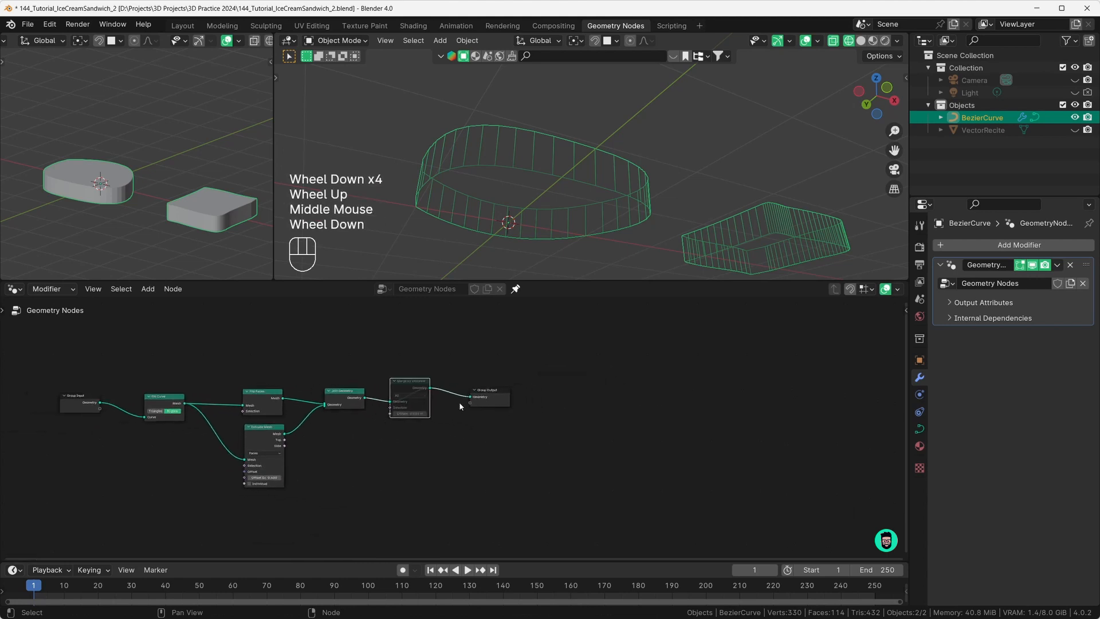
{"action": "scroll", "coordinate": [517, 224], "scroll_direction": "up", "scroll_amount": 1}
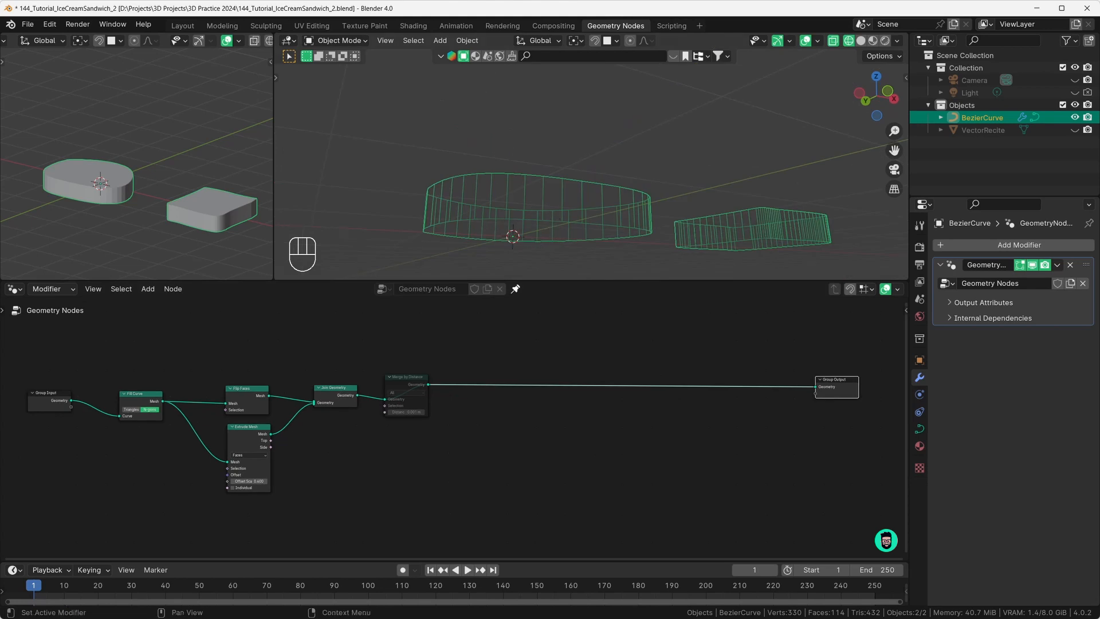
{"action": "left_click", "coordinate": [860, 41]}
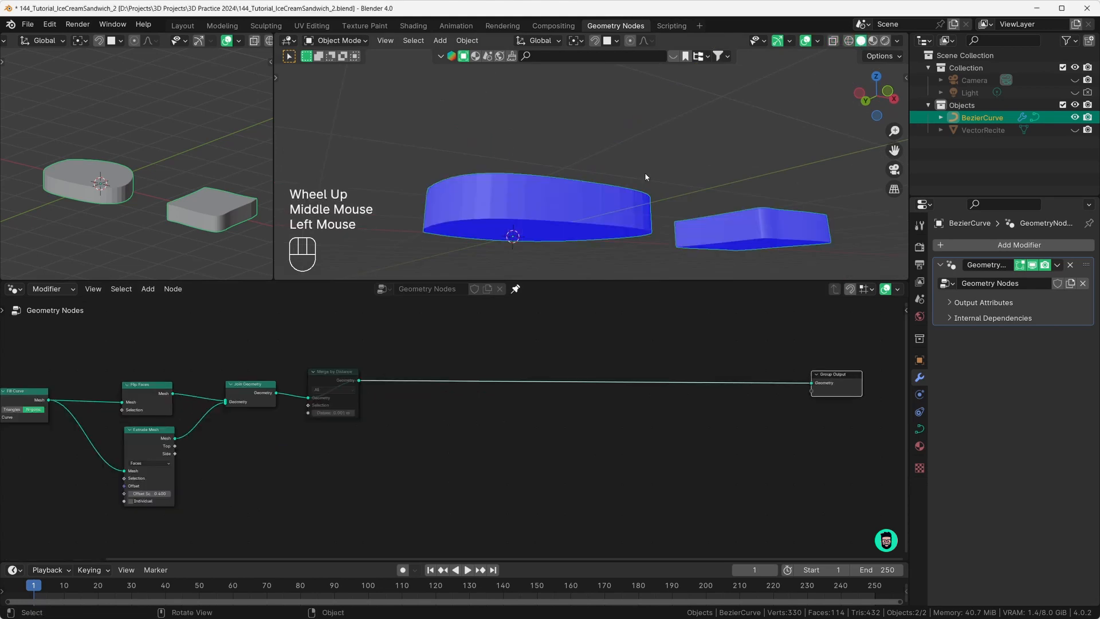
Step: Turn off the Face Orientation overlay, then drag a new link from Merge by Distance's output
{"action": "left_click", "coordinate": [817, 41]}
{"action": "left_click", "coordinate": [740, 275]}
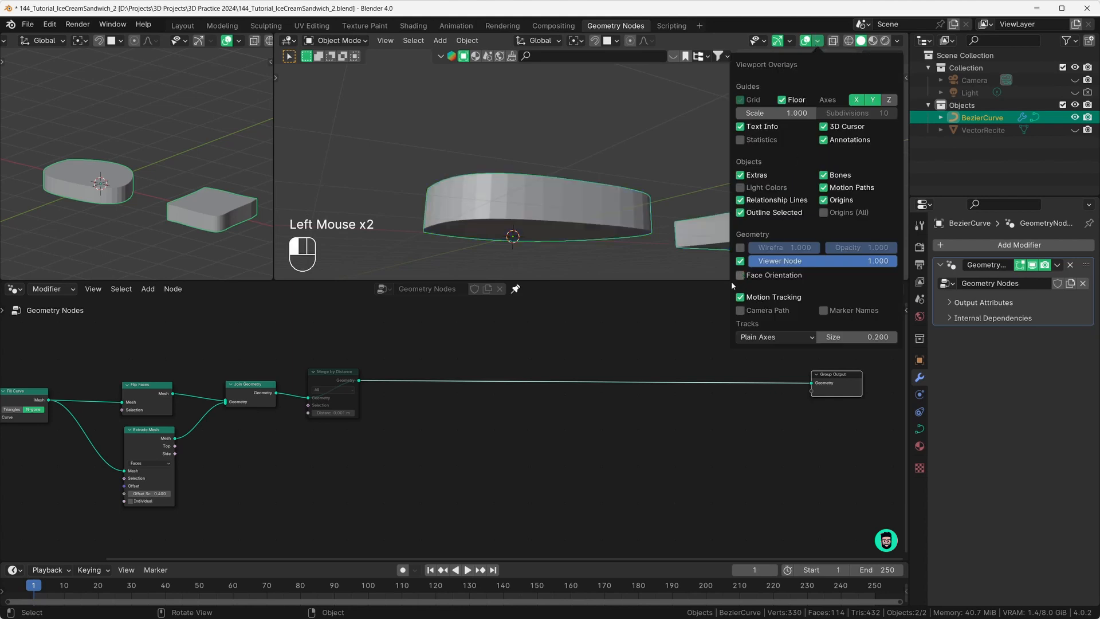
{"action": "middle_click_drag", "start_coordinate": [475, 245], "coordinate": [542, 247]}
{"action": "scroll", "coordinate": [545, 245], "scroll_direction": "down", "scroll_amount": 2}
{"action": "scroll", "coordinate": [538, 252], "scroll_direction": "down", "scroll_amount": 1}
{"action": "scroll", "coordinate": [381, 458], "scroll_direction": "up", "scroll_amount": 2}
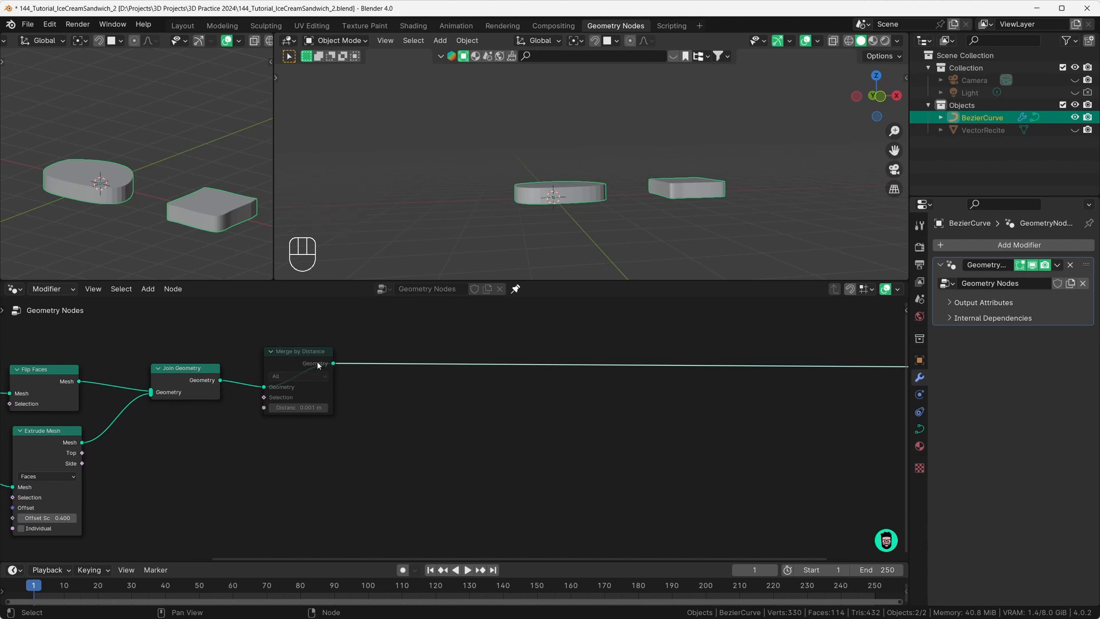
{"action": "left_click_drag", "start_coordinate": [317, 362], "coordinate": [525, 511]}
{"action": "left_click", "coordinate": [336, 365]}
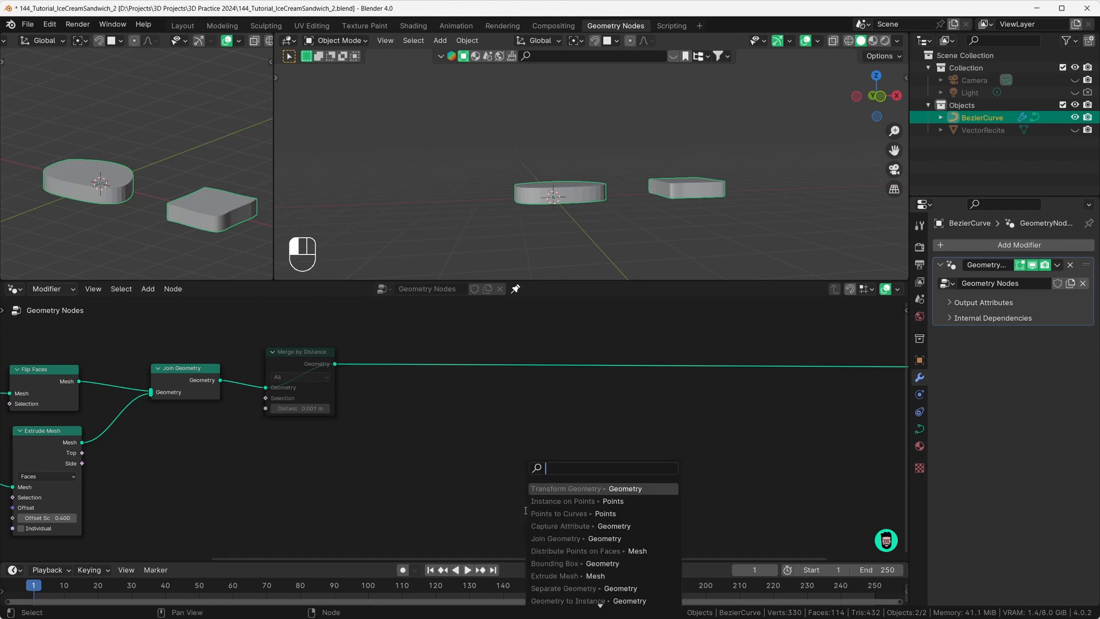
Step: Add a Transform Geometry node after Merge by Distance with Translation Z of 1.7 m
{"action": "type", "text": "trans"}
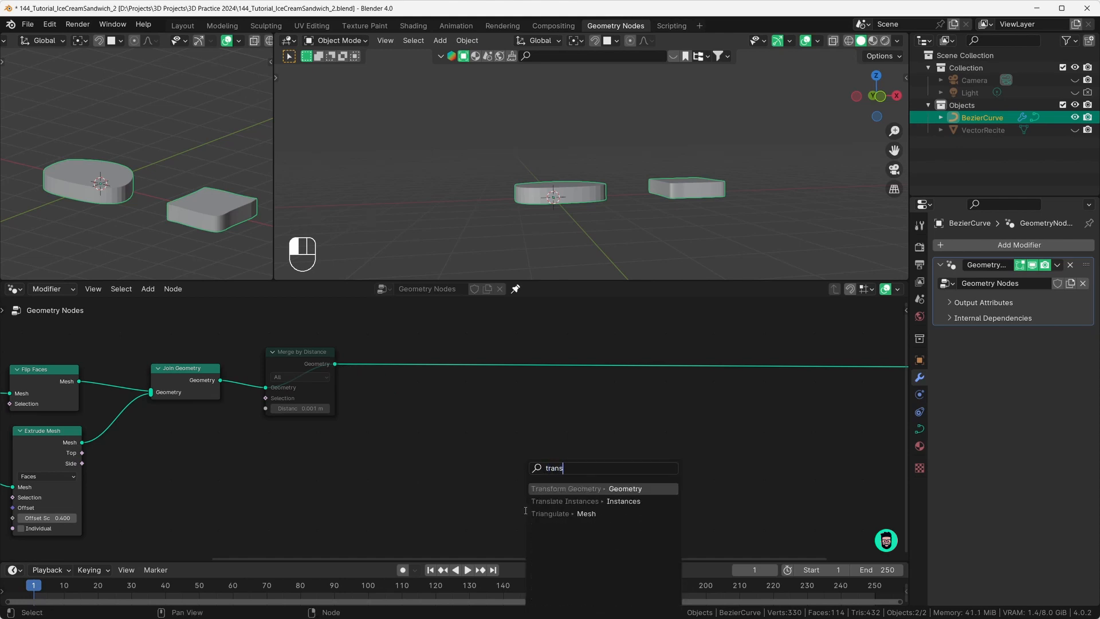
{"action": "left_click", "coordinate": [542, 488]}
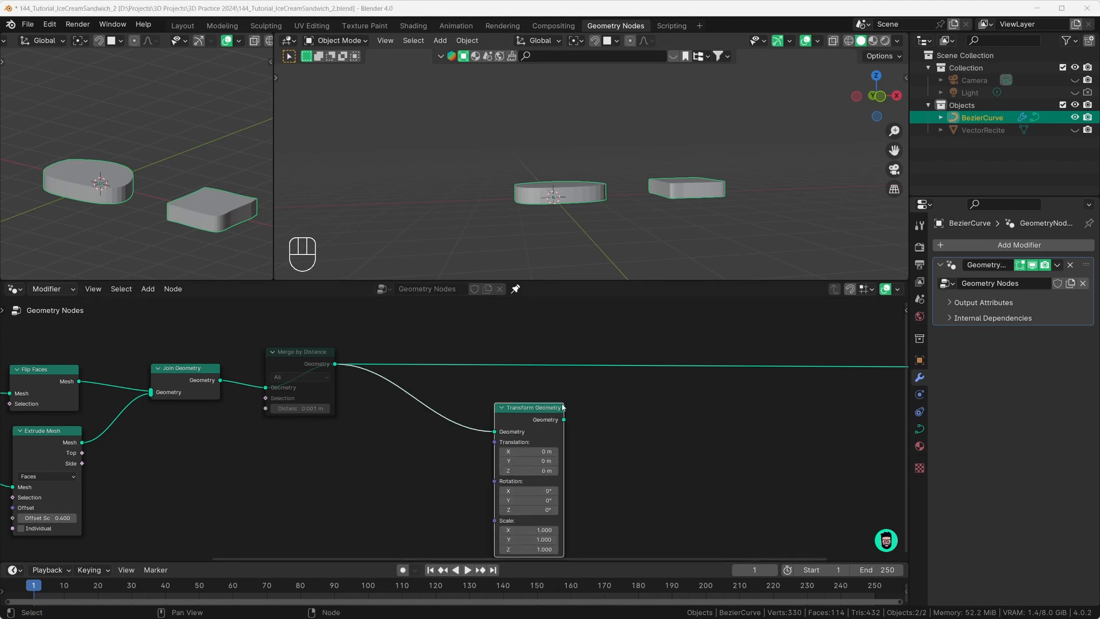
{"action": "left_click_drag", "start_coordinate": [525, 412], "coordinate": [525, 403]}
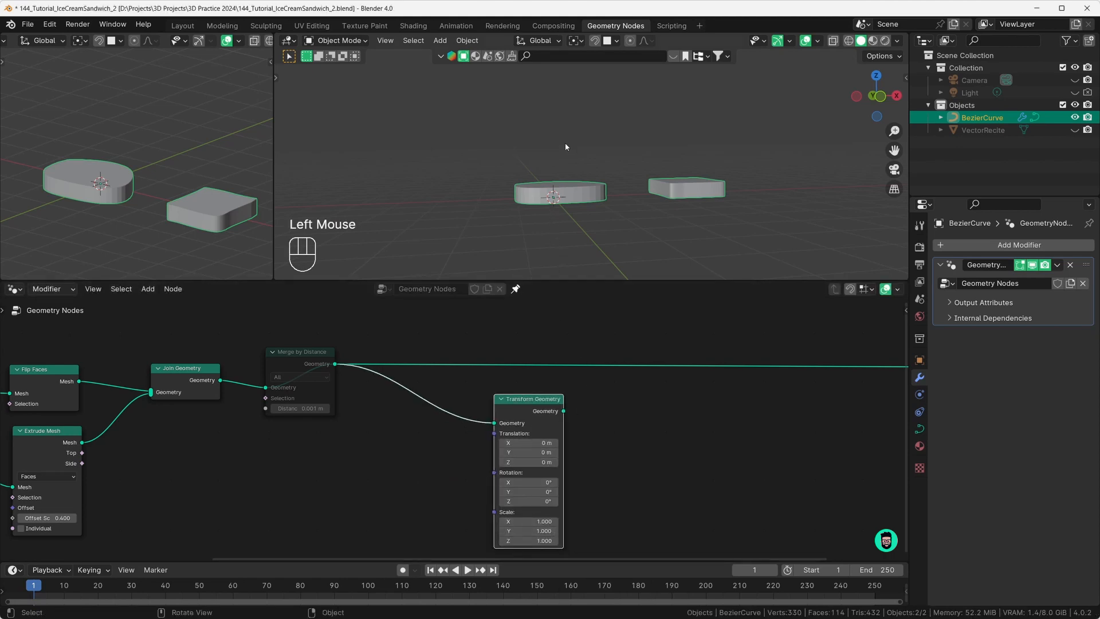
{"action": "left_click", "coordinate": [523, 463]}
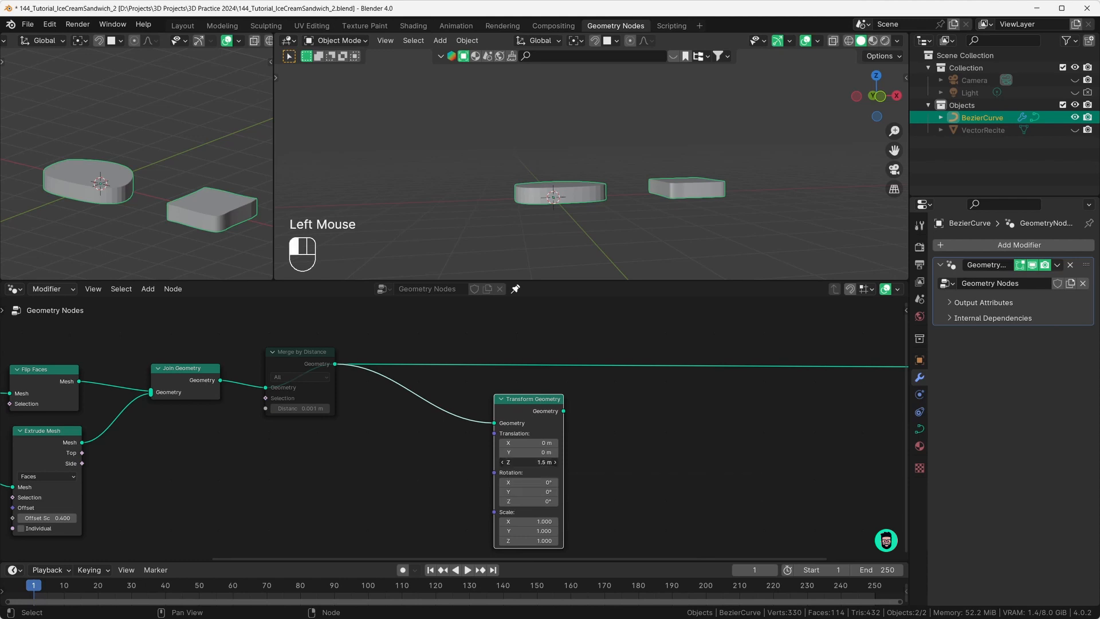
{"action": "left_click_drag", "start_coordinate": [523, 463], "coordinate": [533, 463]}
{"action": "scroll", "coordinate": [543, 437], "scroll_direction": "down", "scroll_amount": 3}
{"action": "mouse_move", "coordinate": [510, 418]}
{"action": "left_mouse_down"}
{"action": "mouse_move", "coordinate": [512, 428]}
{"action": "mouse_move", "coordinate": [509, 416]}
{"action": "left_mouse_up"}
{"action": "left_click", "coordinate": [779, 392]}
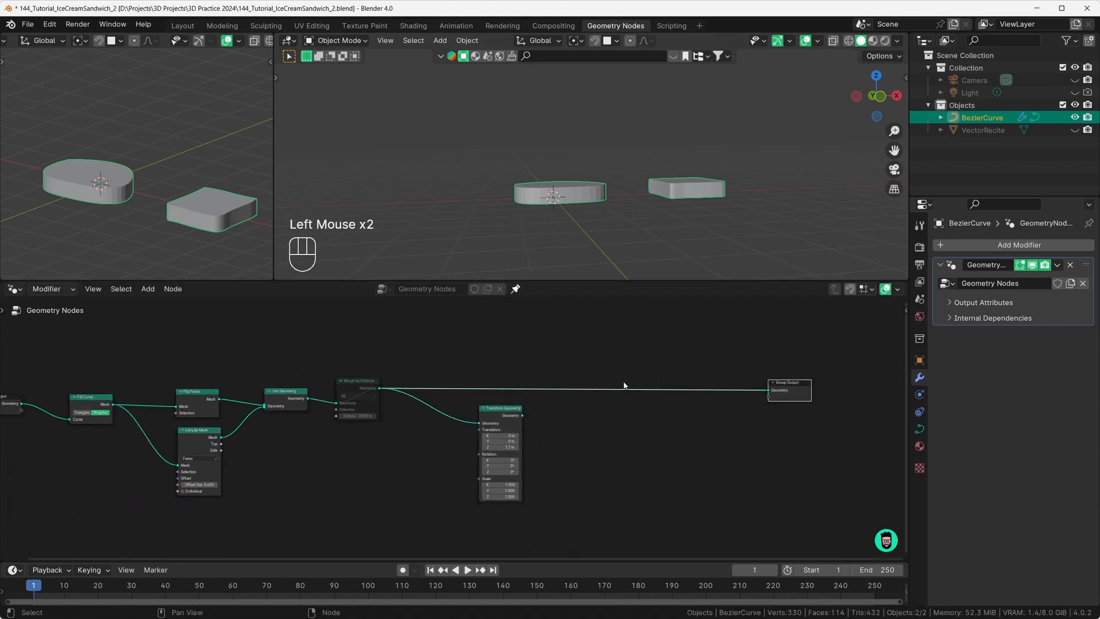
Step: Add a second Join Geometry node just before the Group Output
{"action": "key", "text": "shift+a"}
{"action": "mouse_move", "coordinate": [644, 369]}
{"action": "type", "text": "jonig"}
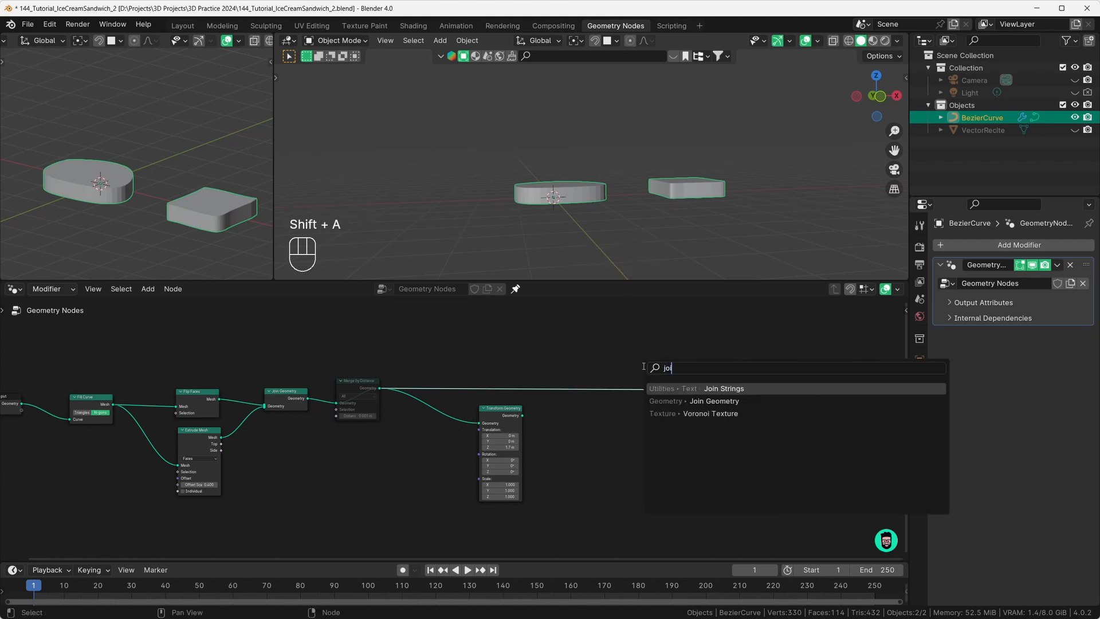
{"action": "key", "text": "BackSpace"}
{"action": "key", "text": "BackSpace"}
{"action": "left_click", "coordinate": [675, 398]}
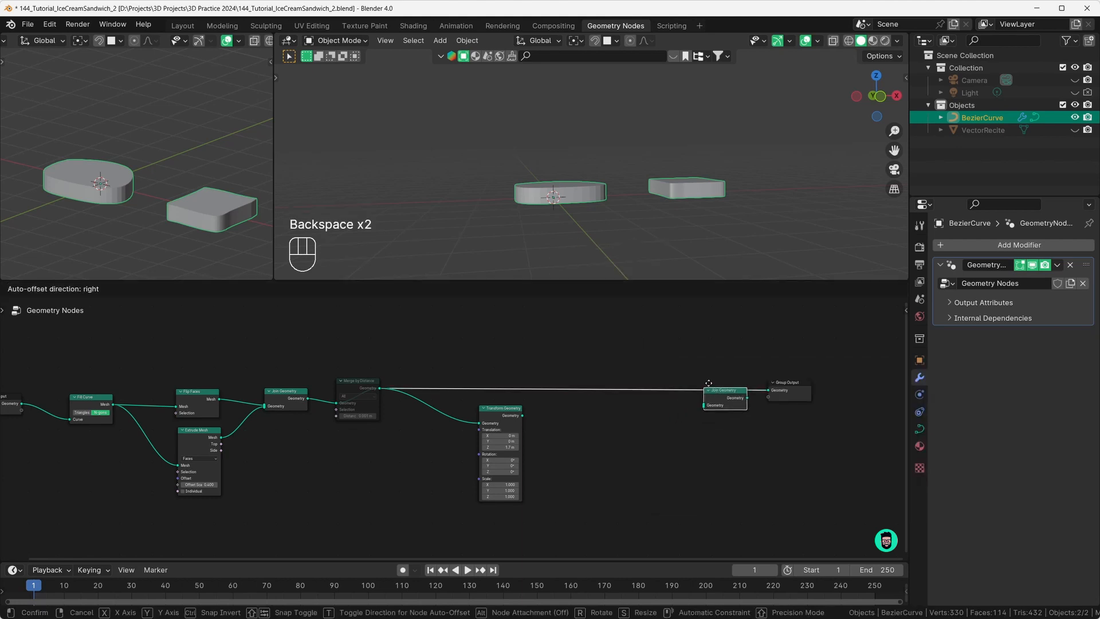
{"action": "left_click", "coordinate": [723, 390]}
{"action": "left_click_drag", "start_coordinate": [794, 392], "coordinate": [805, 392]}
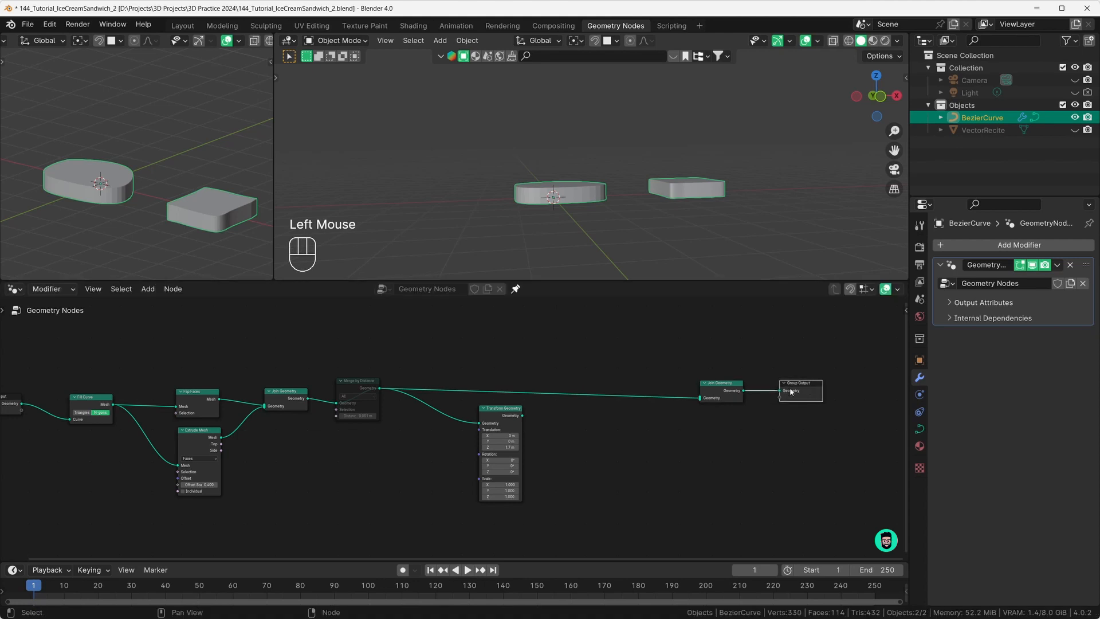
{"action": "left_click_drag", "start_coordinate": [723, 388], "coordinate": [723, 385]}
Step: Feed Transform Geometry into Join Geometry, lower its Z to 0.4 m, and show wireframe
{"action": "left_click_drag", "start_coordinate": [523, 418], "coordinate": [700, 395]}
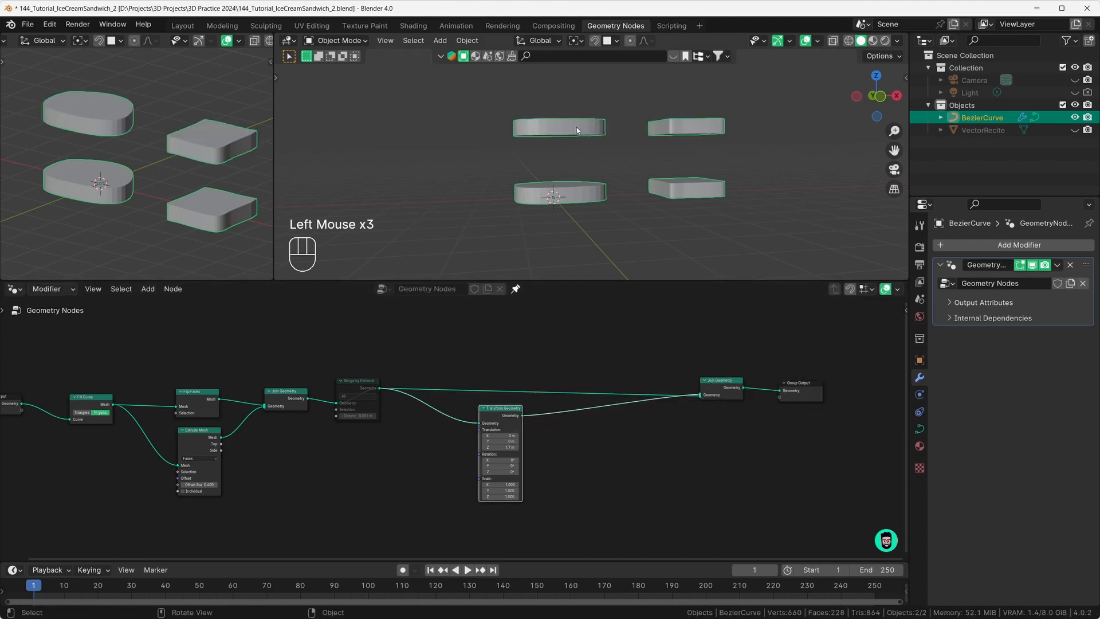
{"action": "scroll", "coordinate": [453, 429], "scroll_direction": "up", "scroll_amount": 2}
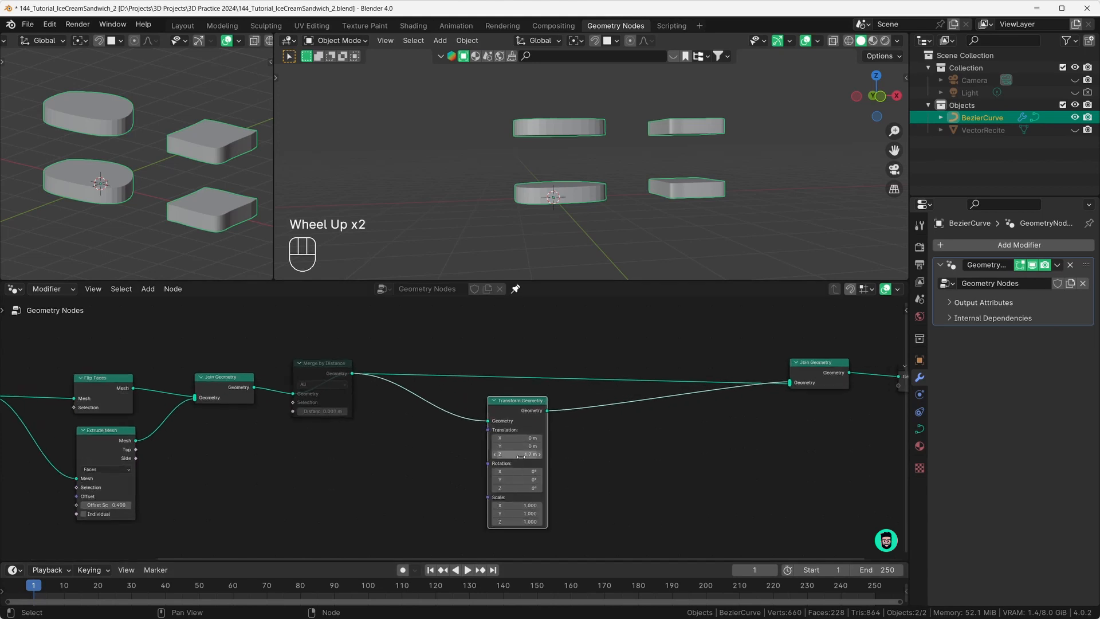
{"action": "left_click", "coordinate": [519, 454]}
{"action": "left_click_drag", "start_coordinate": [519, 454], "coordinate": [470, 454]}
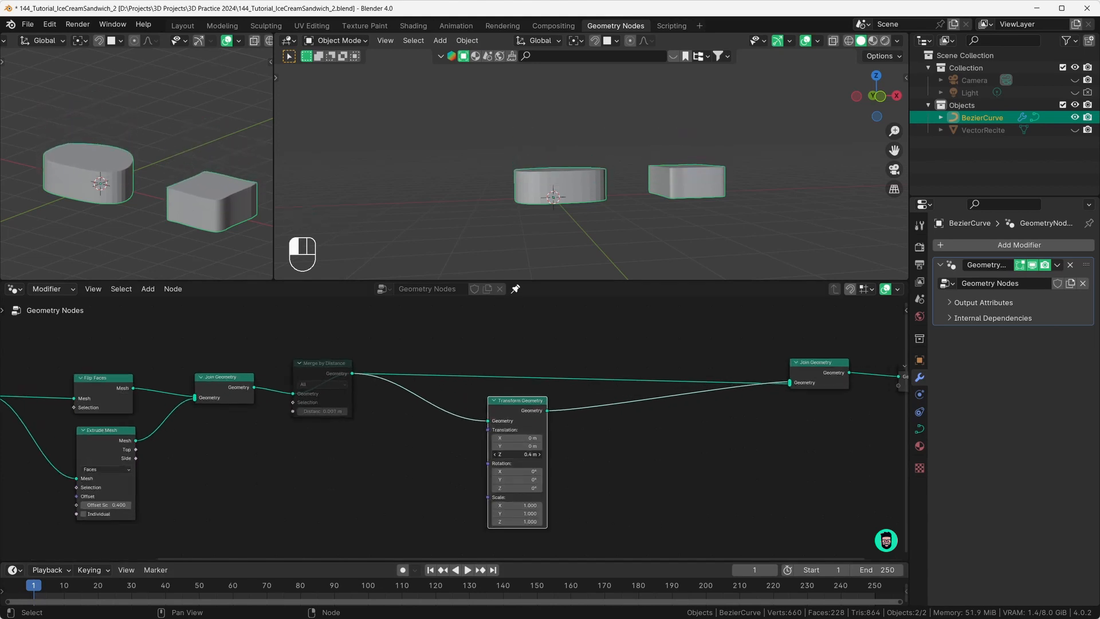
{"action": "left_click", "coordinate": [848, 40]}
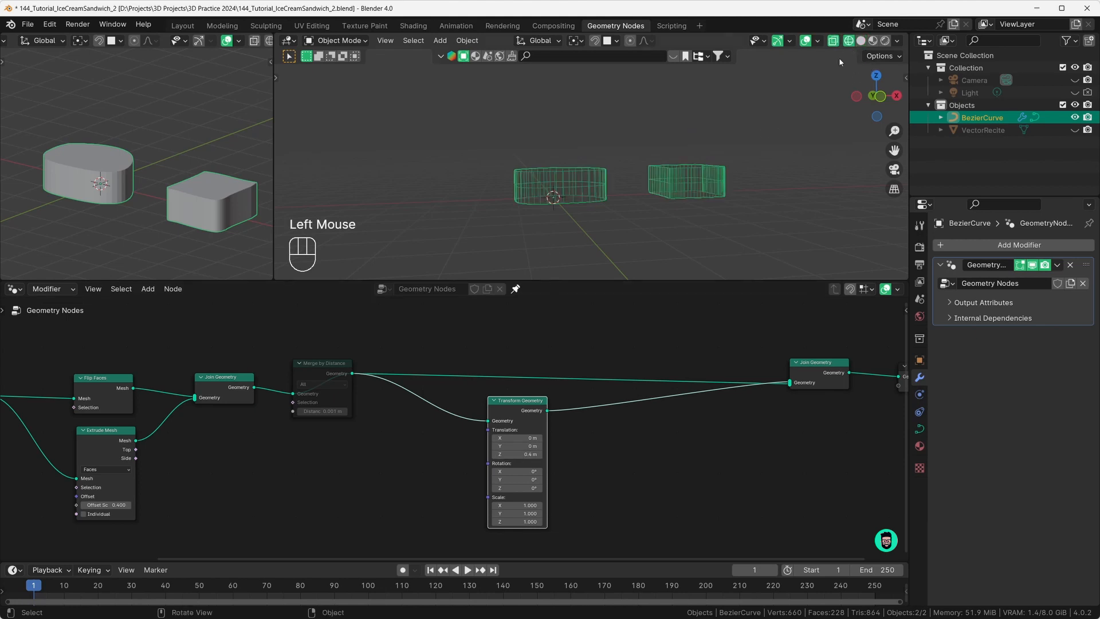
Step: Try a 0.6 m Z offset on the copy and switch back to solid shading
{"action": "scroll", "coordinate": [544, 223], "scroll_direction": "up", "scroll_amount": 3}
{"action": "mouse_move", "coordinate": [544, 223]}
{"action": "middle_mouse_down"}
{"action": "mouse_move", "coordinate": [535, 198]}
{"action": "mouse_move", "coordinate": [499, 181]}
{"action": "mouse_move", "coordinate": [491, 226]}
{"action": "middle_mouse_up"}
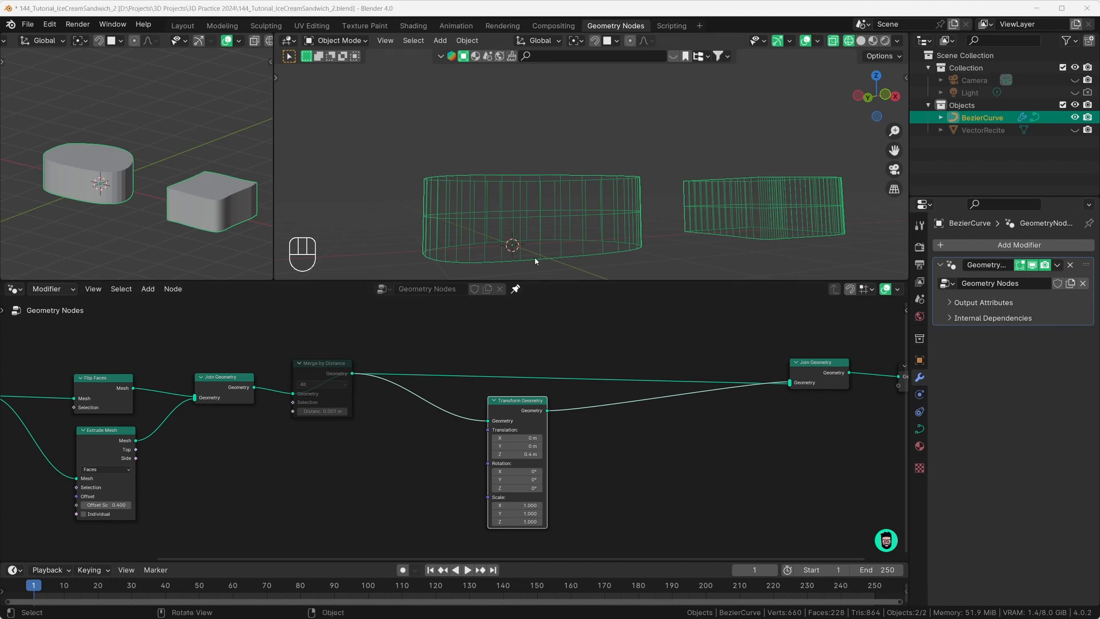
{"action": "mouse_move", "coordinate": [515, 453]}
{"action": "left_mouse_down"}
{"action": "mouse_move", "coordinate": [532, 453]}
{"action": "mouse_move", "coordinate": [516, 453]}
{"action": "left_mouse_up"}
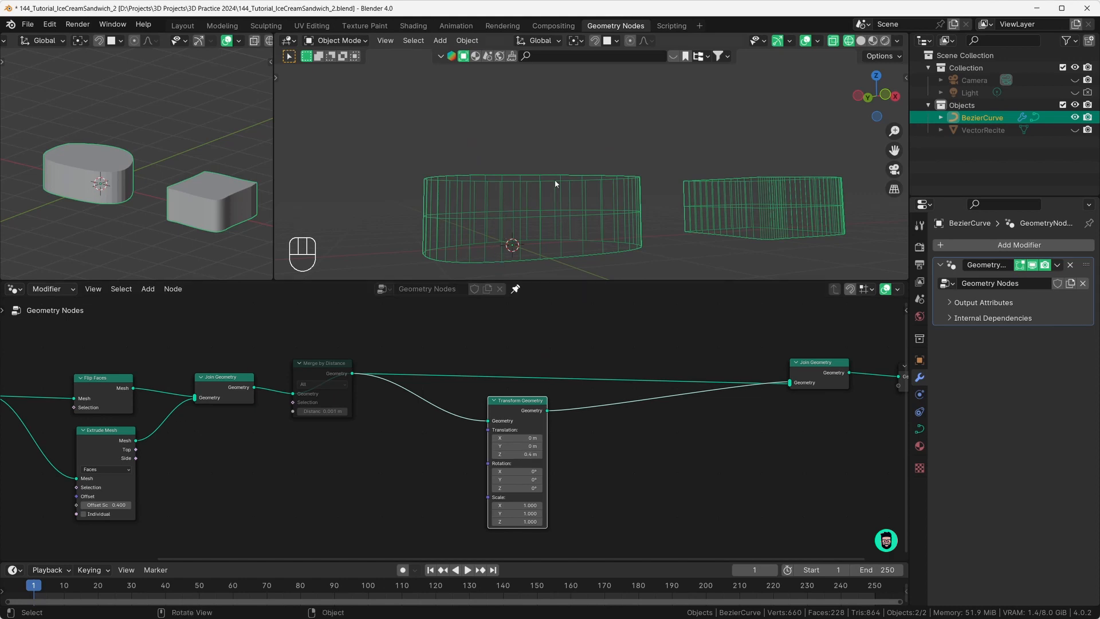
{"action": "scroll", "coordinate": [354, 485], "scroll_direction": "down", "scroll_amount": 2}
{"action": "middle_click_drag", "start_coordinate": [355, 486], "coordinate": [454, 437]}
{"action": "scroll", "coordinate": [502, 459], "scroll_direction": "up", "scroll_amount": 2}
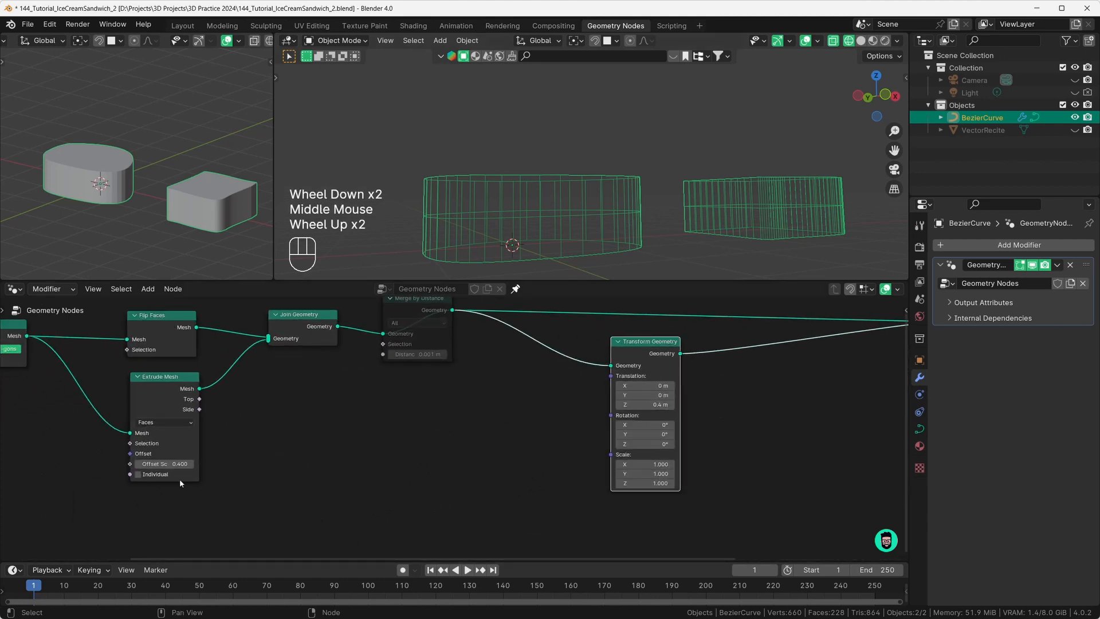
{"action": "left_click_drag", "start_coordinate": [168, 463], "coordinate": [167, 465]}
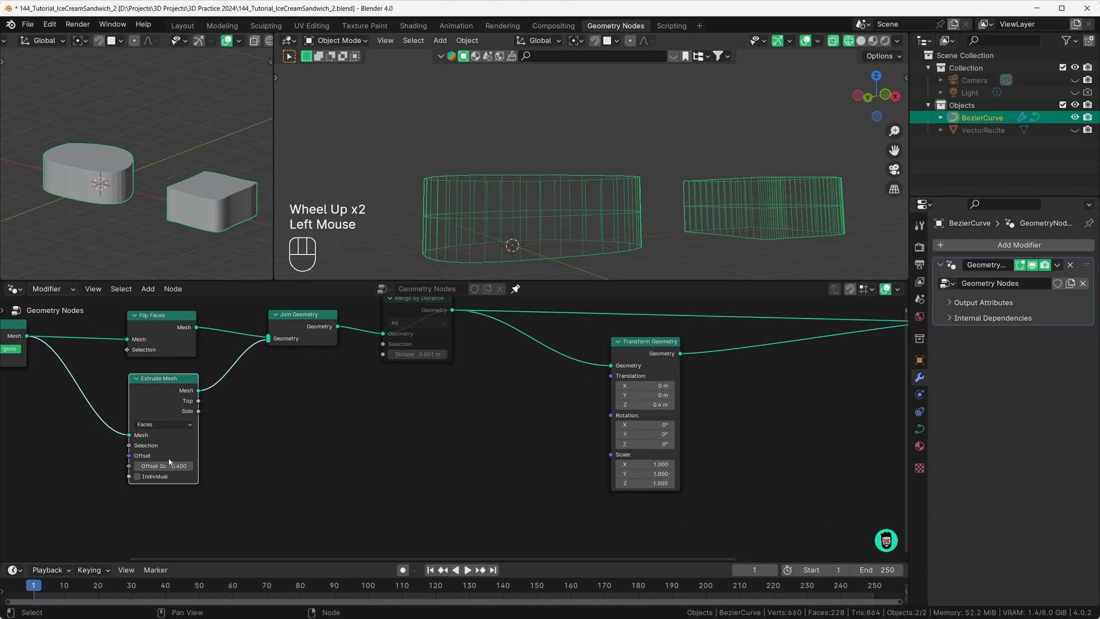
{"action": "left_click", "coordinate": [861, 40]}
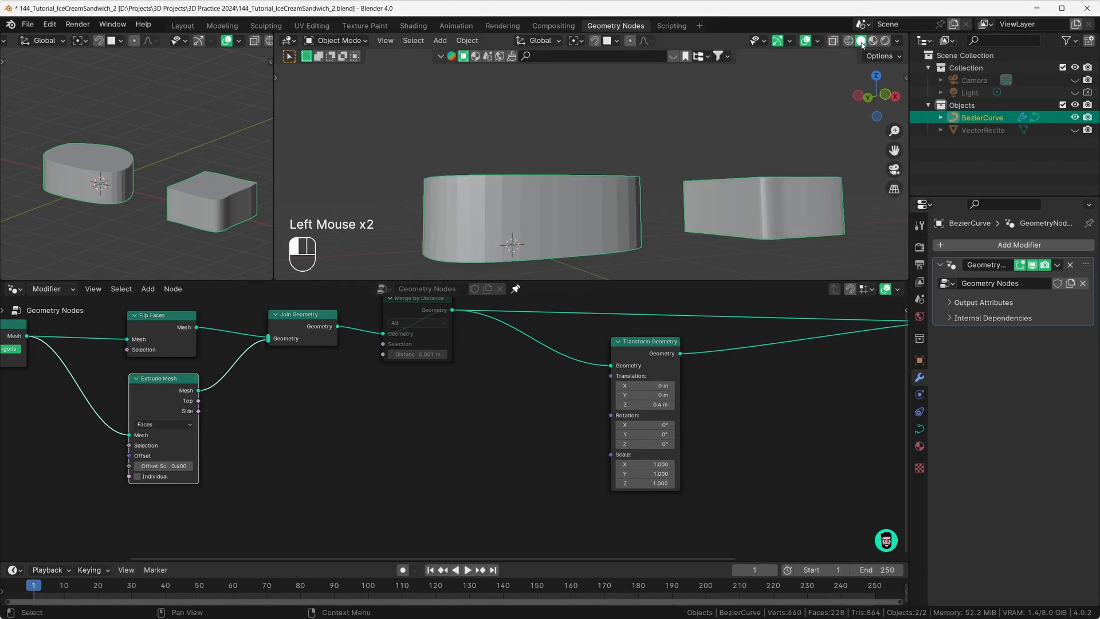
Step: Set Extrude Mesh Offset Scale to 1.000 and lift the copy's Z offset to 1.1 m
{"action": "mouse_move", "coordinate": [164, 465]}
{"action": "left_mouse_down"}
{"action": "mouse_move", "coordinate": [211, 466]}
{"action": "mouse_move", "coordinate": [137, 466]}
{"action": "mouse_move", "coordinate": [215, 466]}
{"action": "mouse_move", "coordinate": [164, 466]}
{"action": "left_mouse_up"}
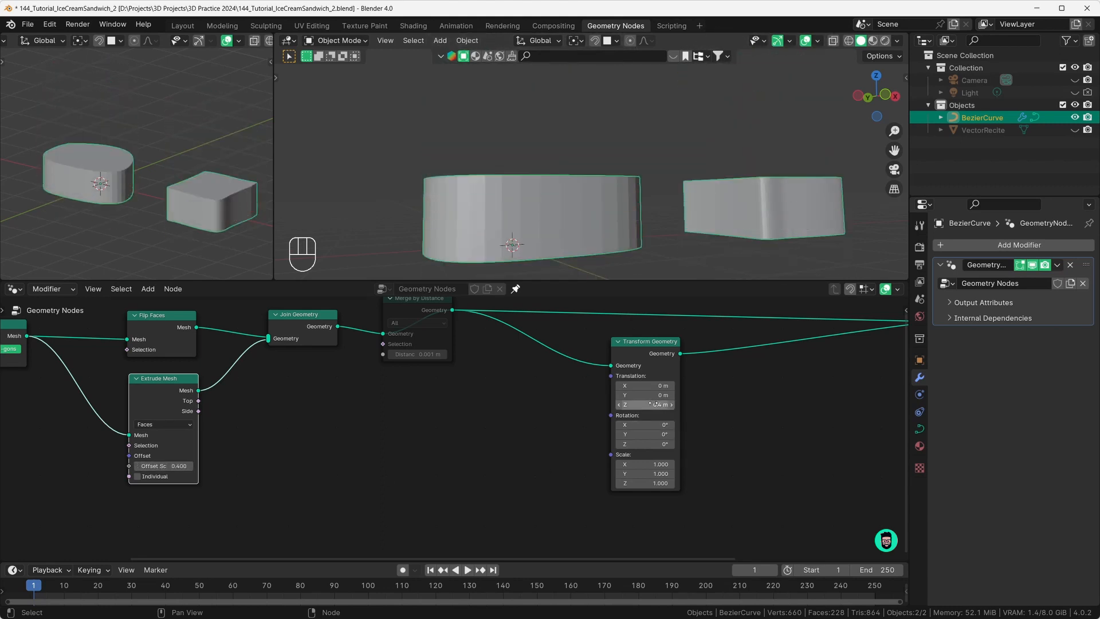
{"action": "left_click_drag", "start_coordinate": [653, 404], "coordinate": [693, 404]}
{"action": "mouse_move", "coordinate": [172, 466]}
{"action": "left_mouse_down"}
{"action": "mouse_move", "coordinate": [150, 465]}
{"action": "mouse_move", "coordinate": [183, 466]}
{"action": "mouse_move", "coordinate": [160, 466]}
{"action": "left_mouse_up"}
{"action": "scroll", "coordinate": [273, 473], "scroll_direction": "down", "scroll_amount": 3}
{"action": "middle_click_drag", "start_coordinate": [273, 473], "coordinate": [399, 463]}
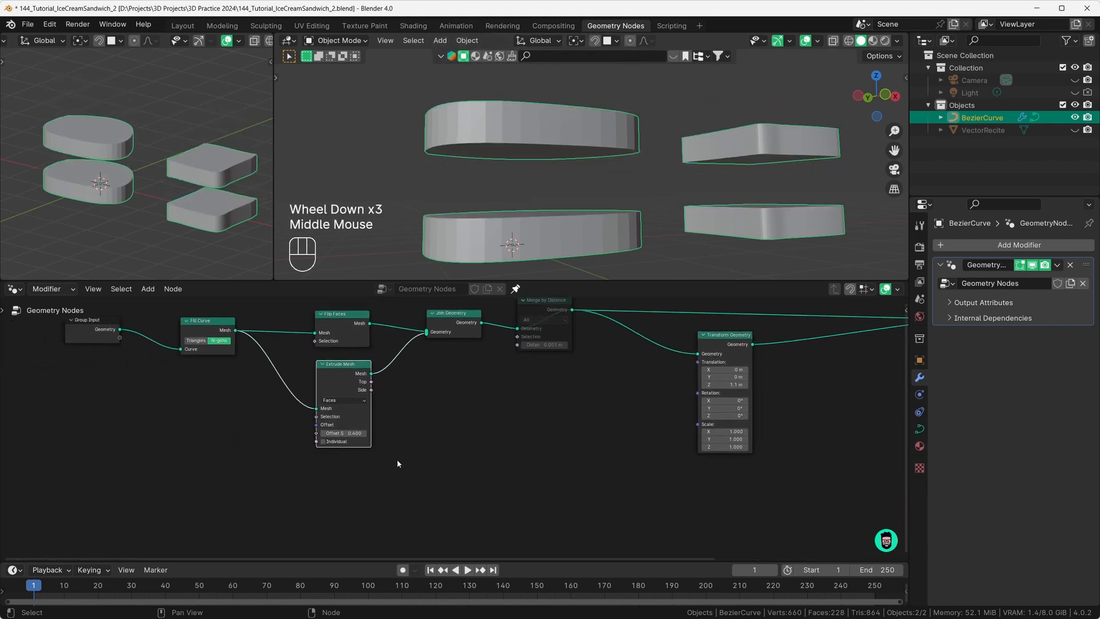
Step: Add a Value node and connect it to Extrude Mesh's Offset Scale
{"action": "key", "text": "shift+a"}
{"action": "type", "text": "value"}
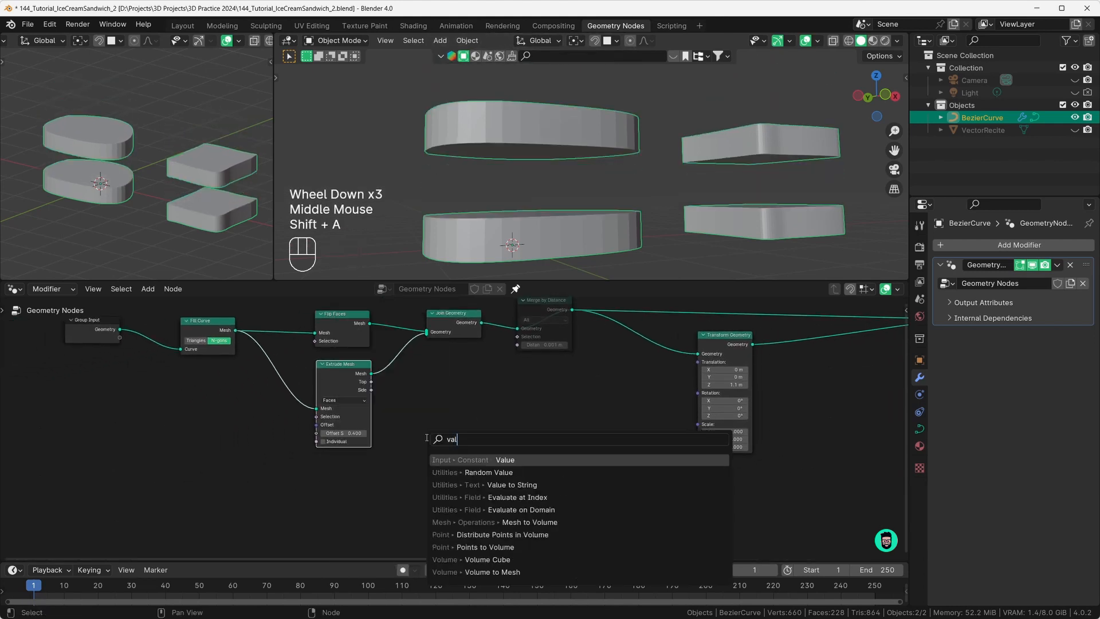
{"action": "left_click", "coordinate": [442, 460]}
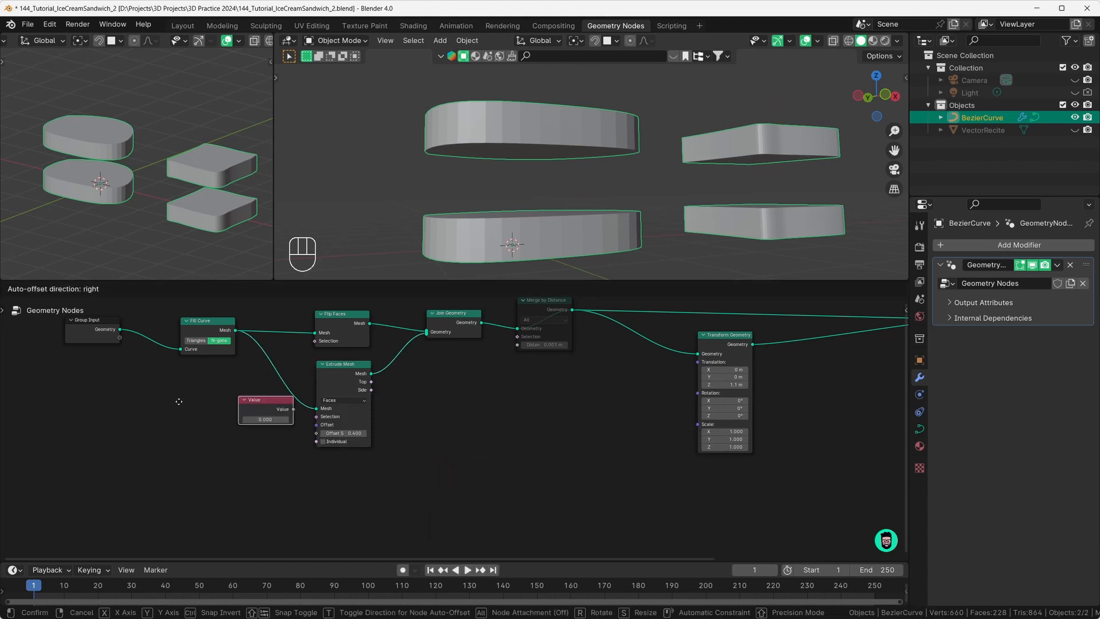
{"action": "left_click", "coordinate": [207, 444]}
{"action": "scroll", "coordinate": [210, 405], "scroll_direction": "up", "scroll_amount": 2}
{"action": "middle_click_drag", "start_coordinate": [210, 404], "coordinate": [503, 522]}
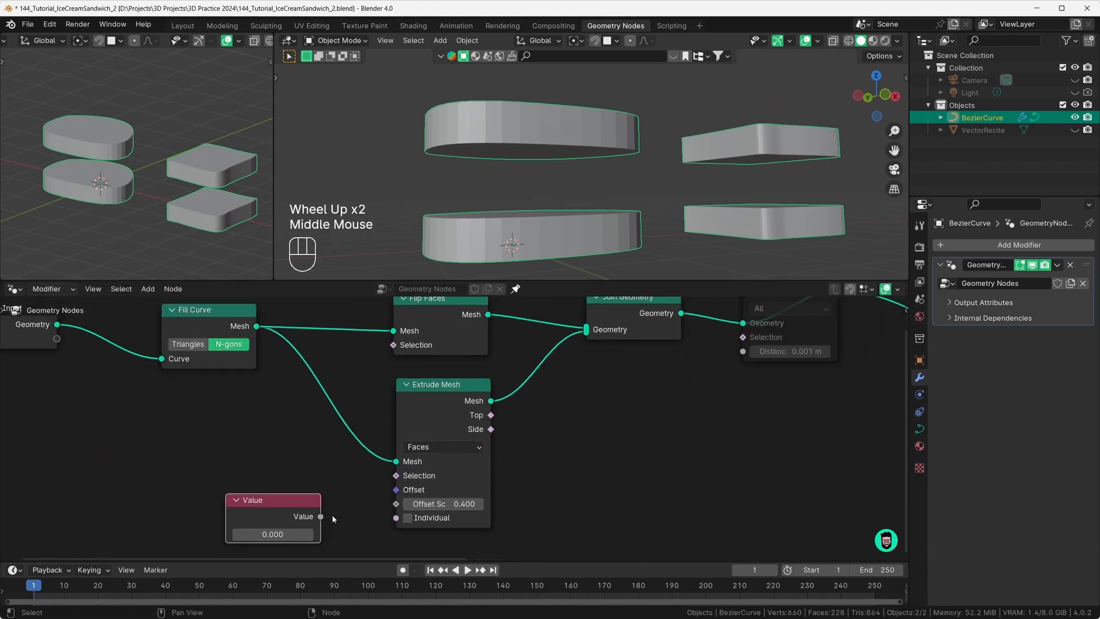
{"action": "left_click", "coordinate": [448, 504]}
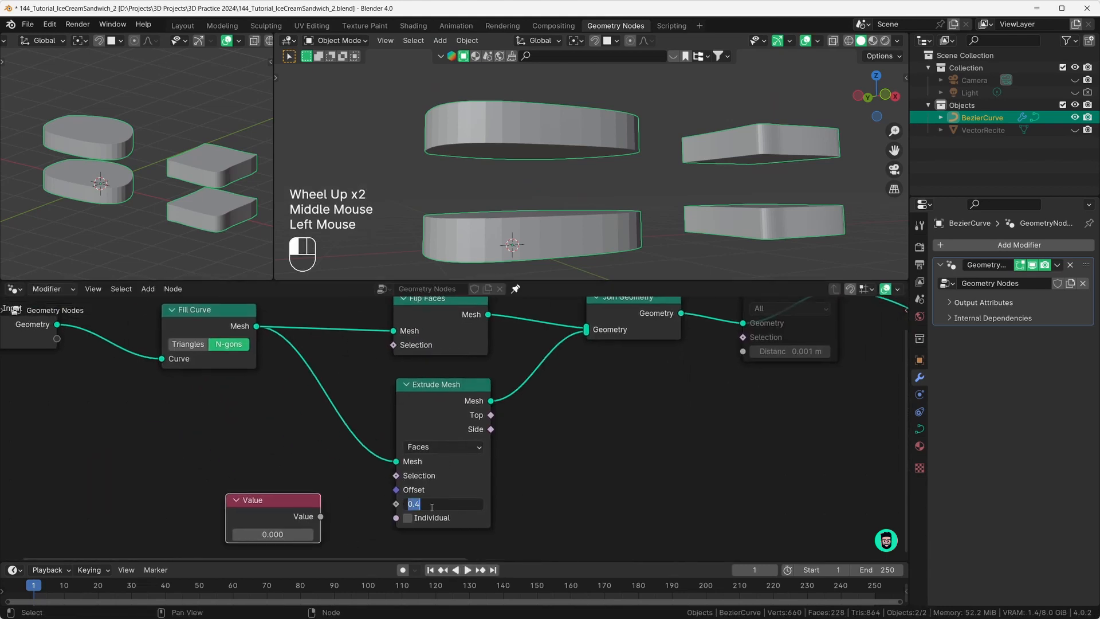
{"action": "key", "text": "ctrl+c"}
{"action": "left_click", "coordinate": [340, 512]}
{"action": "left_click_drag", "start_coordinate": [321, 516], "coordinate": [395, 504]}
Step: Set the Value node to 0.400 and orbit to check the stacked slabs
{"action": "left_click", "coordinate": [273, 534]}
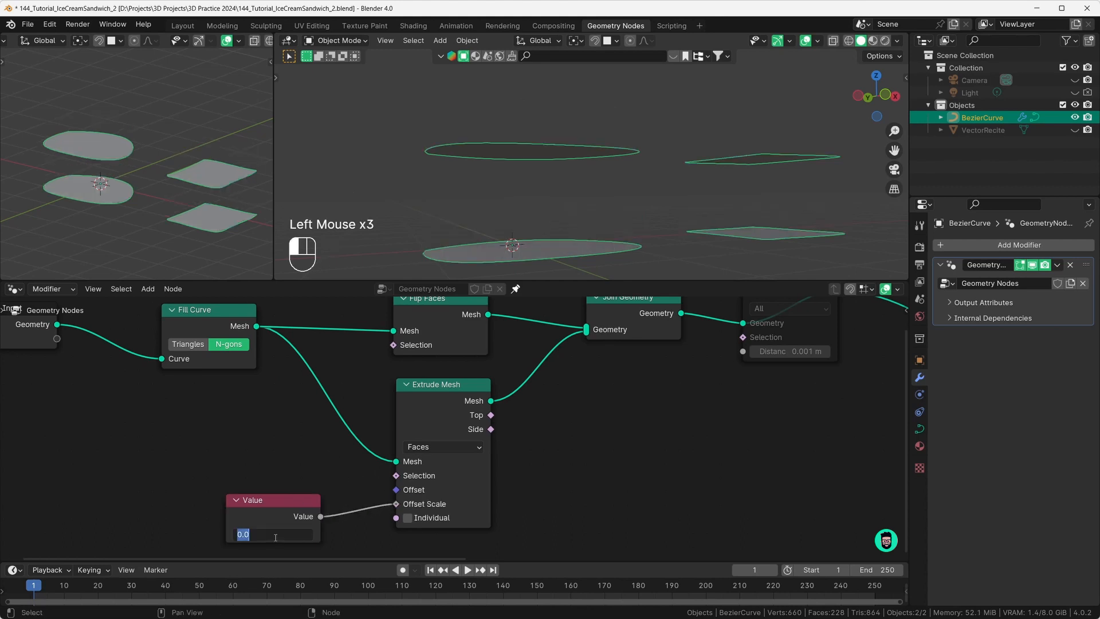
{"action": "key", "text": "ctrl+v"}
{"action": "key", "text": "Return"}
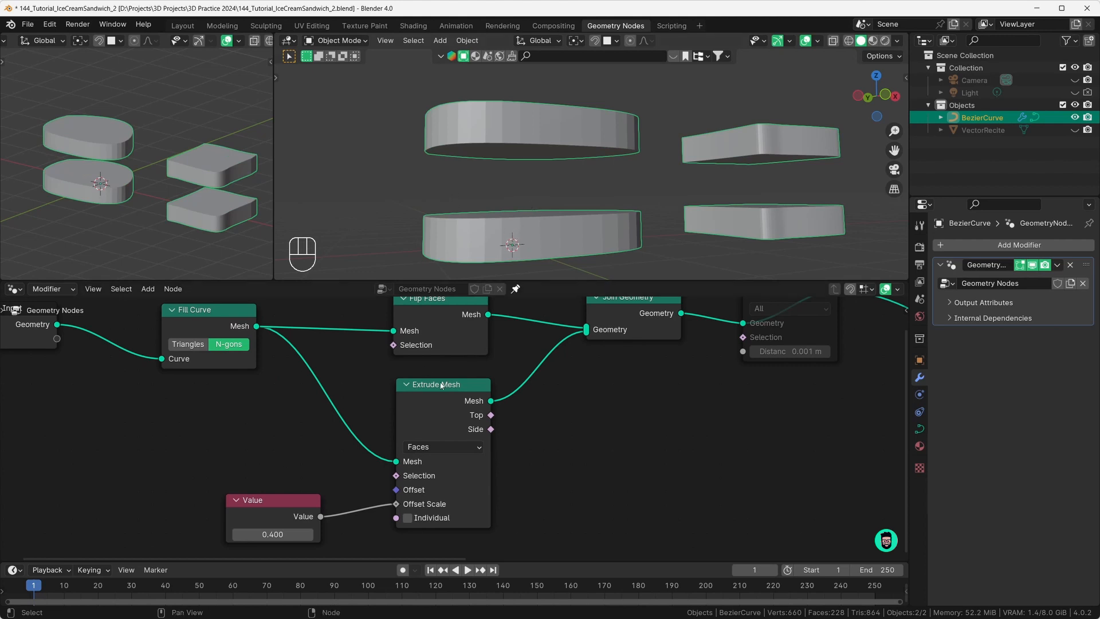
{"action": "scroll", "coordinate": [441, 385], "scroll_direction": "down", "scroll_amount": 3}
{"action": "middle_click_drag", "start_coordinate": [424, 401], "coordinate": [401, 429]}
{"action": "scroll", "coordinate": [392, 445], "scroll_direction": "down", "scroll_amount": 2}
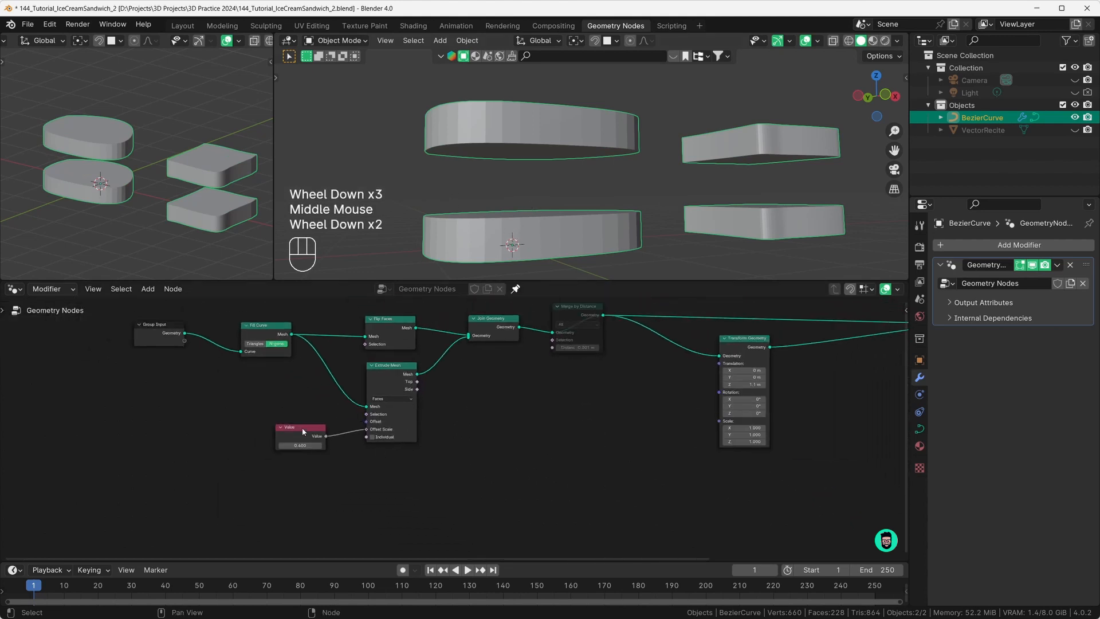
{"action": "left_click_drag", "start_coordinate": [303, 431], "coordinate": [721, 365]}
{"action": "middle_click_drag", "start_coordinate": [523, 175], "coordinate": [481, 192]}
{"action": "middle_click_drag", "start_coordinate": [481, 192], "coordinate": [444, 173]}
{"action": "middle_click_drag", "start_coordinate": [534, 171], "coordinate": [559, 239]}
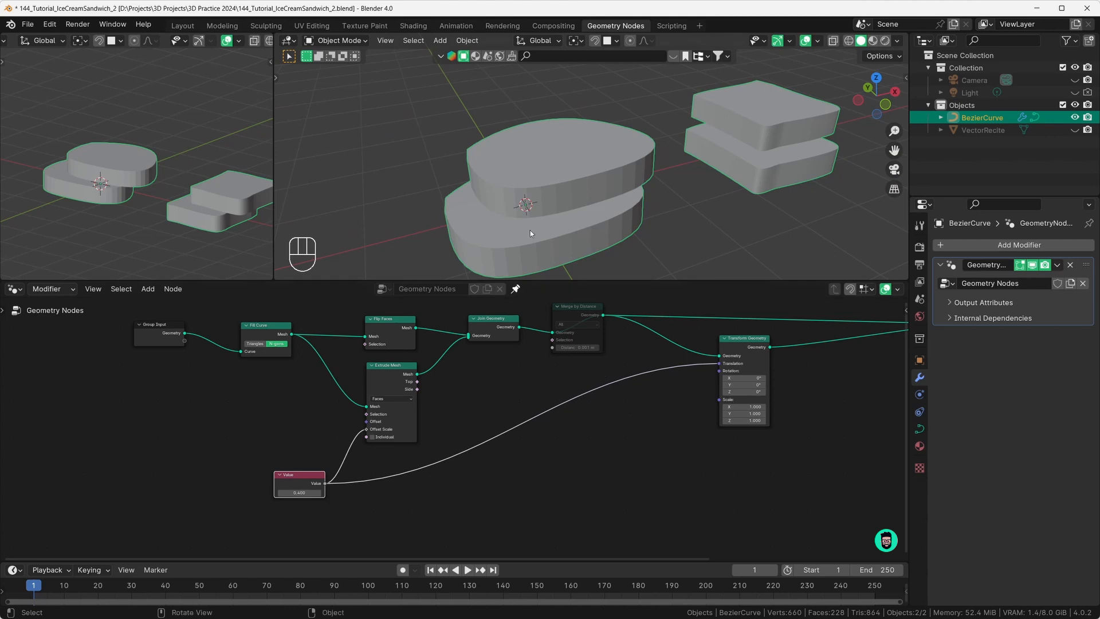
{"action": "middle_click_drag", "start_coordinate": [513, 241], "coordinate": [521, 136]}
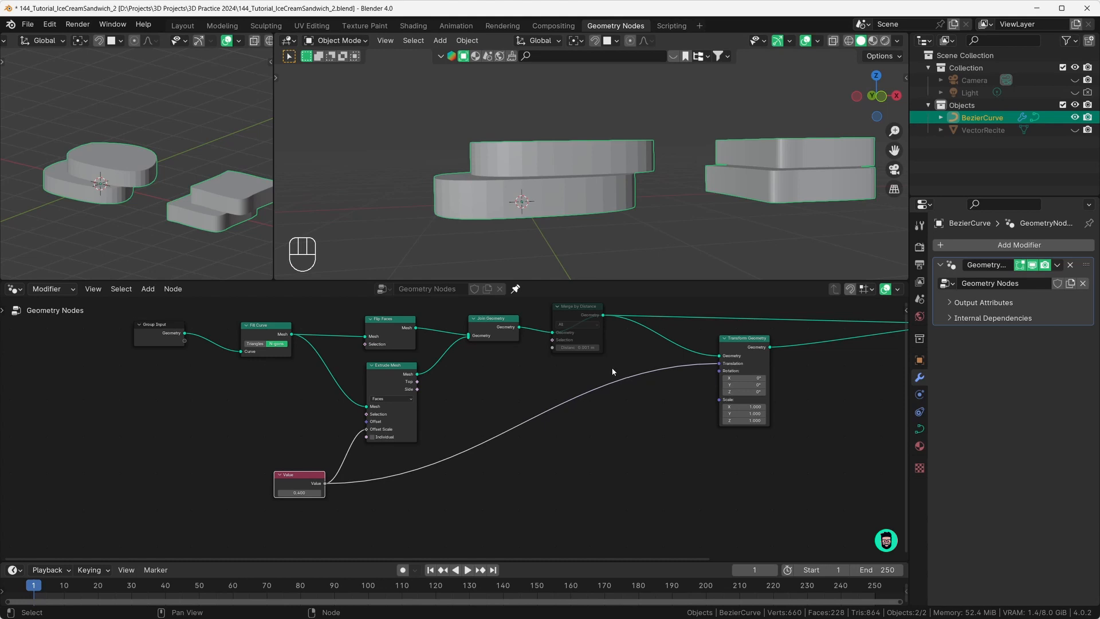
Step: Insert a Combine XYZ node on the Value-to-Translation link
{"action": "key", "text": "shift+a"}
{"action": "type", "text": "combio"}
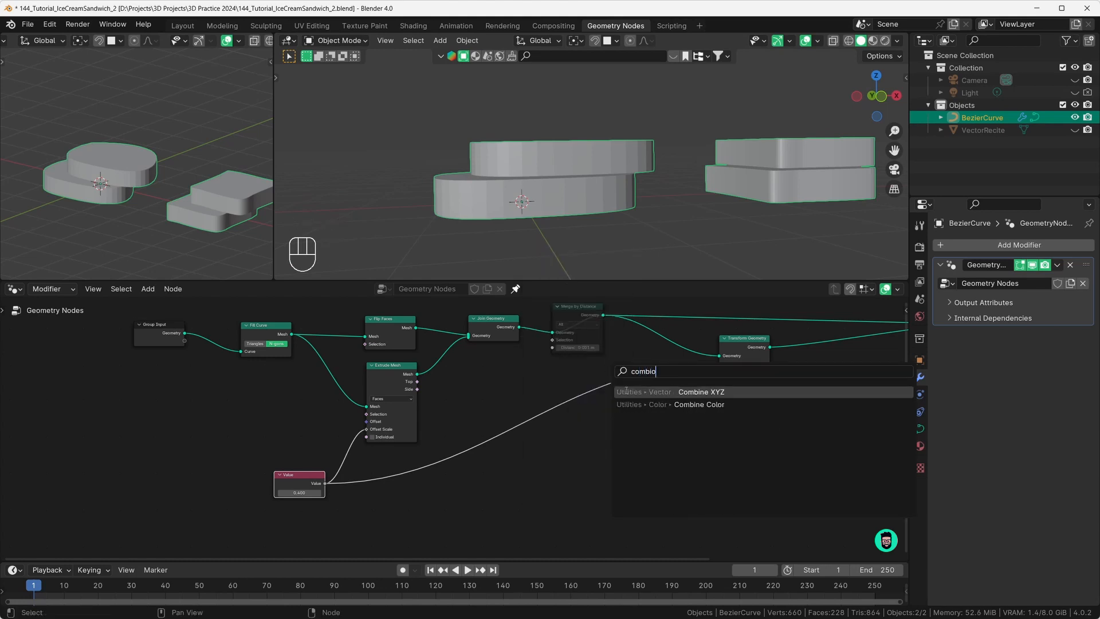
{"action": "left_click", "coordinate": [626, 391]}
{"action": "left_click", "coordinate": [623, 361]}
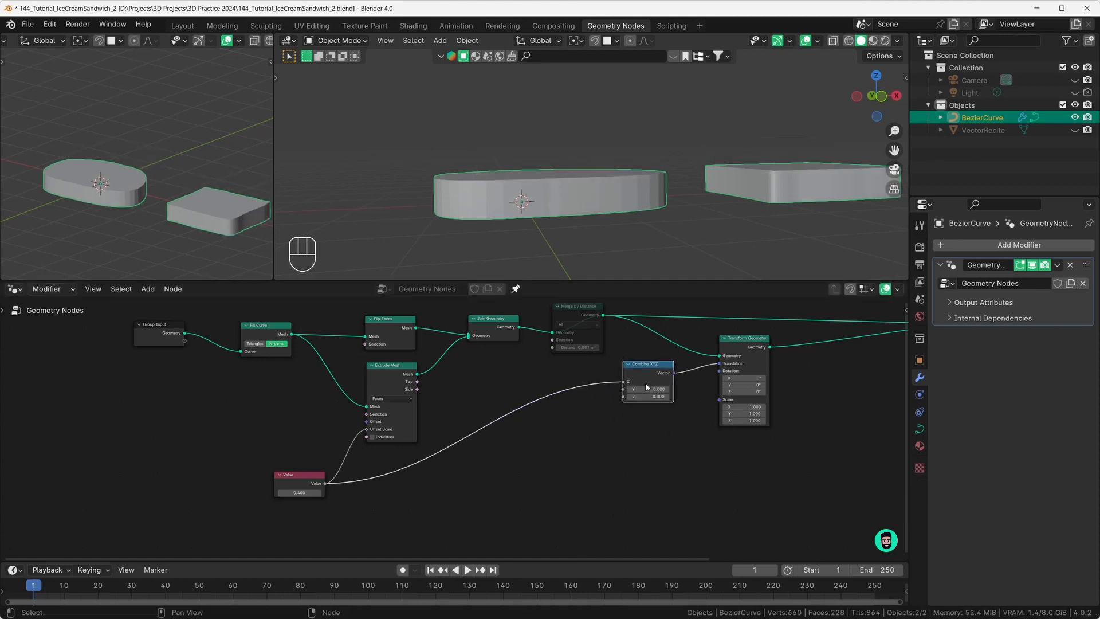
Step: Switch to wireframe, route the Value into Combine XYZ's Z, and tune the layer height
{"action": "middle_click_drag", "start_coordinate": [606, 218], "coordinate": [555, 236]}
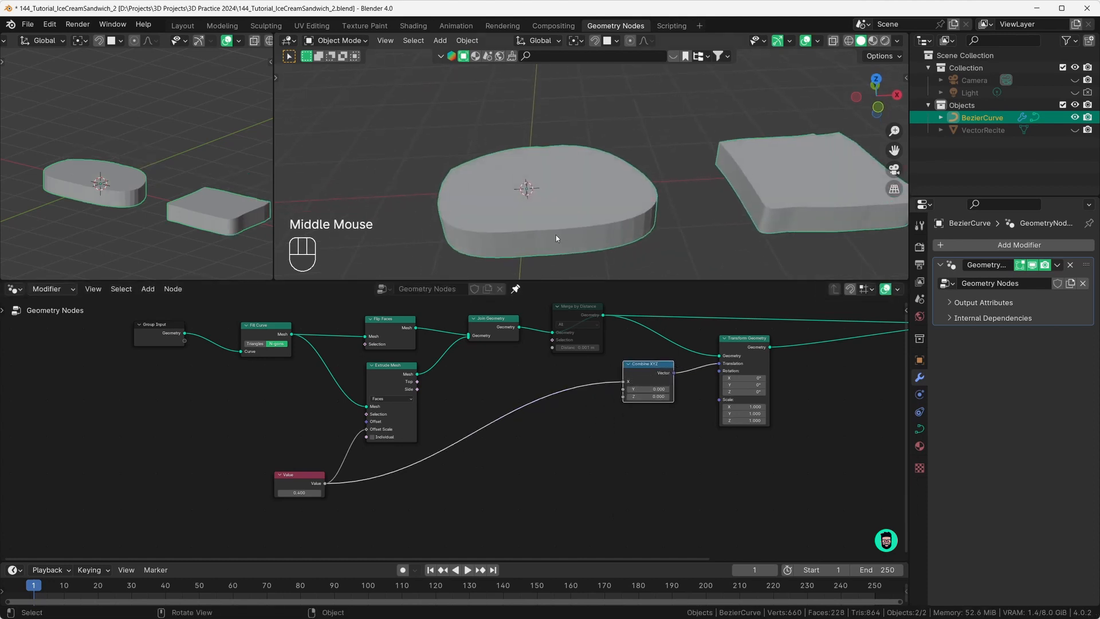
{"action": "left_click", "coordinate": [849, 40]}
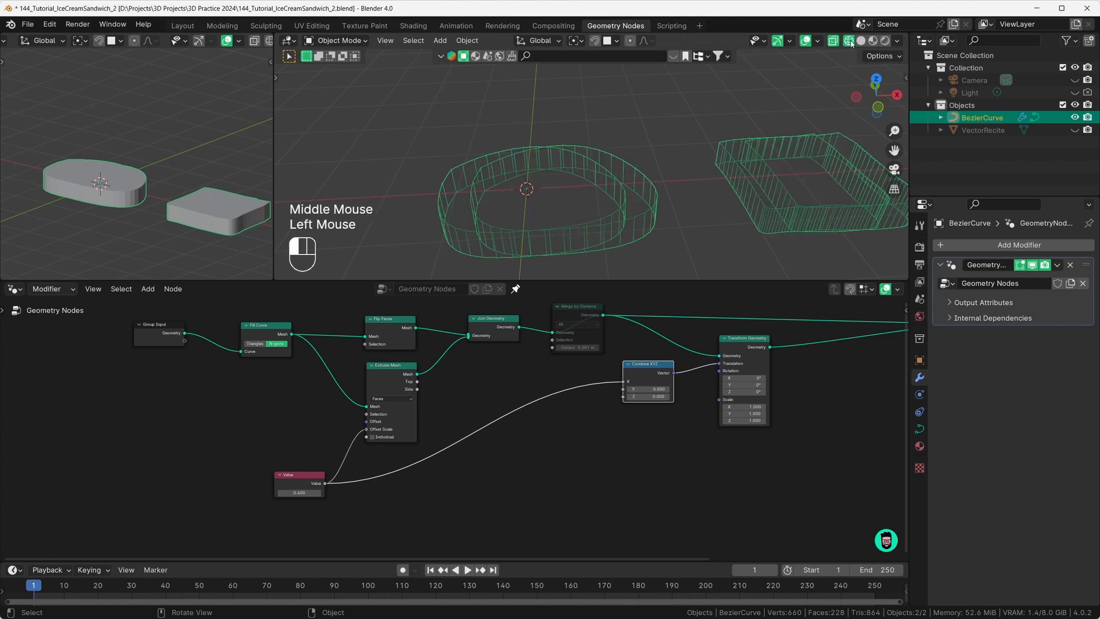
{"action": "middle_click_drag", "start_coordinate": [601, 216], "coordinate": [541, 225]}
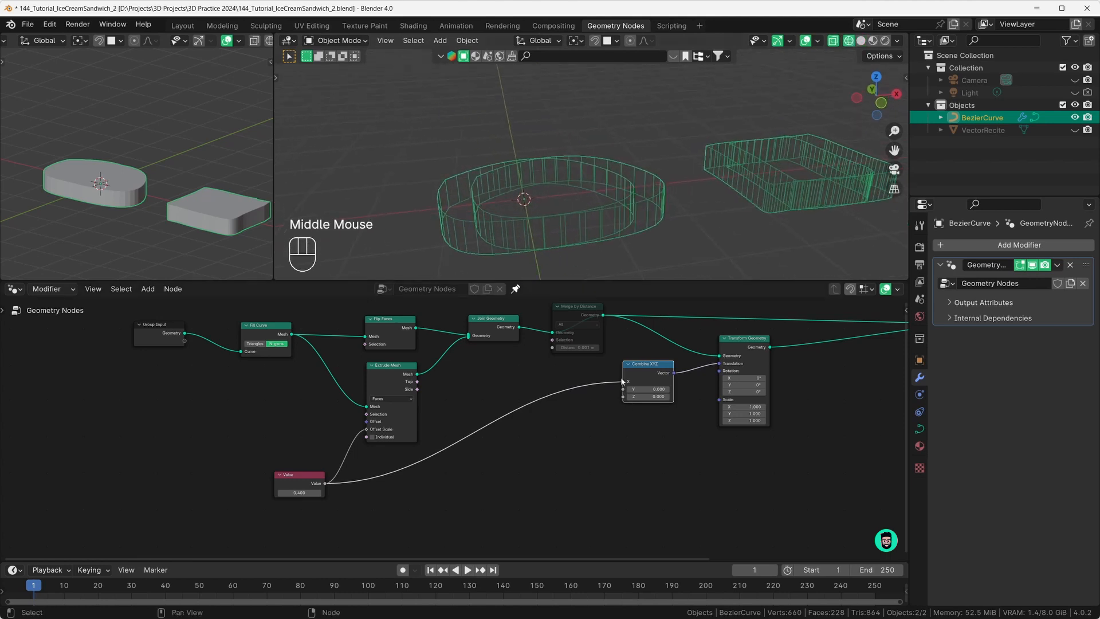
{"action": "left_click_drag", "start_coordinate": [623, 382], "coordinate": [624, 397]}
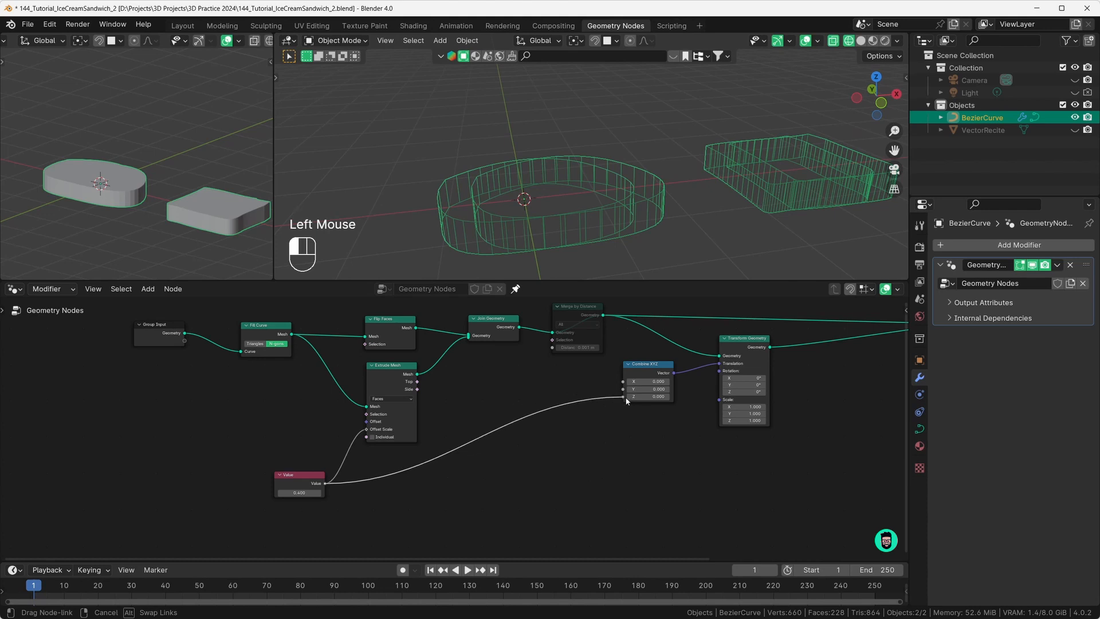
{"action": "middle_click_drag", "start_coordinate": [551, 213], "coordinate": [540, 201]}
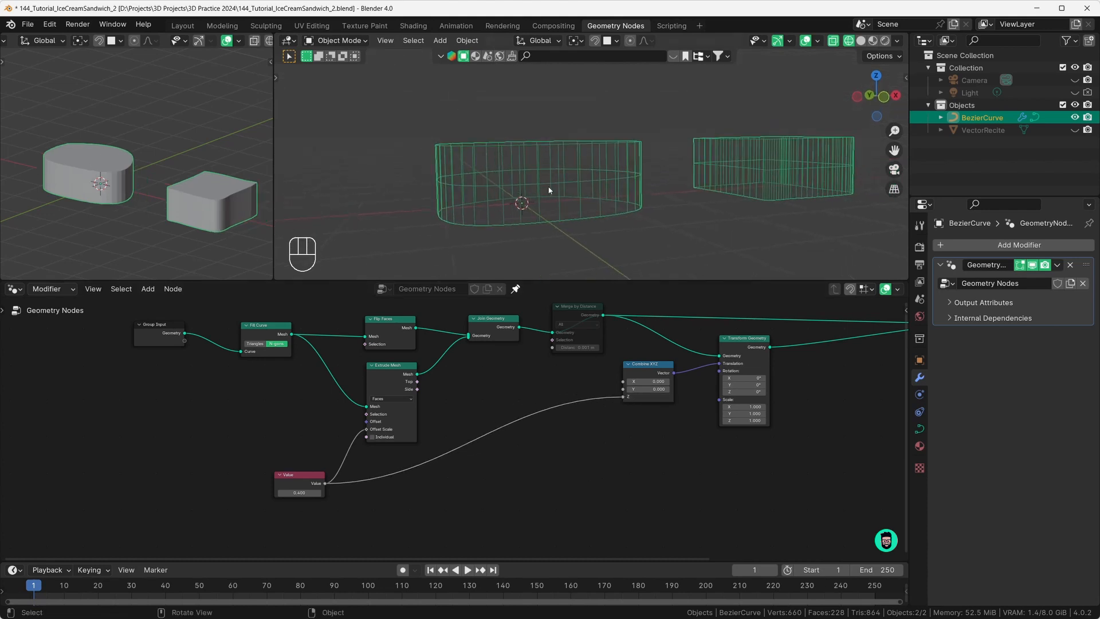
{"action": "mouse_move", "coordinate": [298, 492]}
{"action": "left_mouse_down"}
{"action": "mouse_move", "coordinate": [322, 492]}
{"action": "mouse_move", "coordinate": [290, 492]}
{"action": "mouse_move", "coordinate": [321, 492]}
{"action": "mouse_move", "coordinate": [292, 493]}
{"action": "mouse_move", "coordinate": [303, 493]}
{"action": "left_mouse_up"}
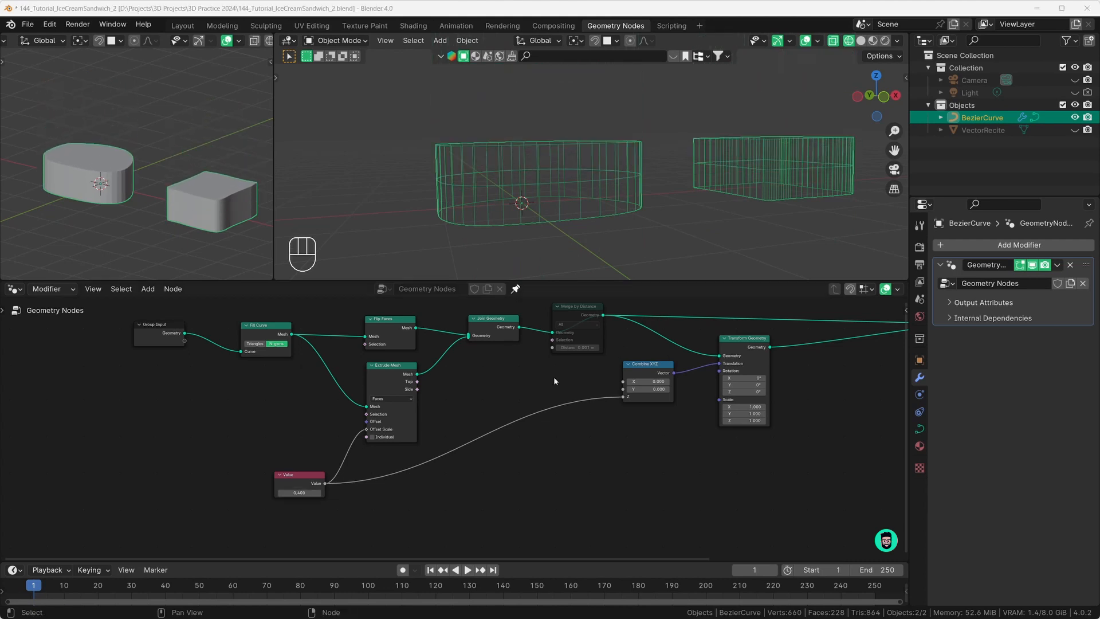
Step: Rearrange the node tree, moving Transform Geometry and Combine XYZ lower to free the Join link
{"action": "middle_click_drag", "start_coordinate": [555, 380], "coordinate": [467, 421]}
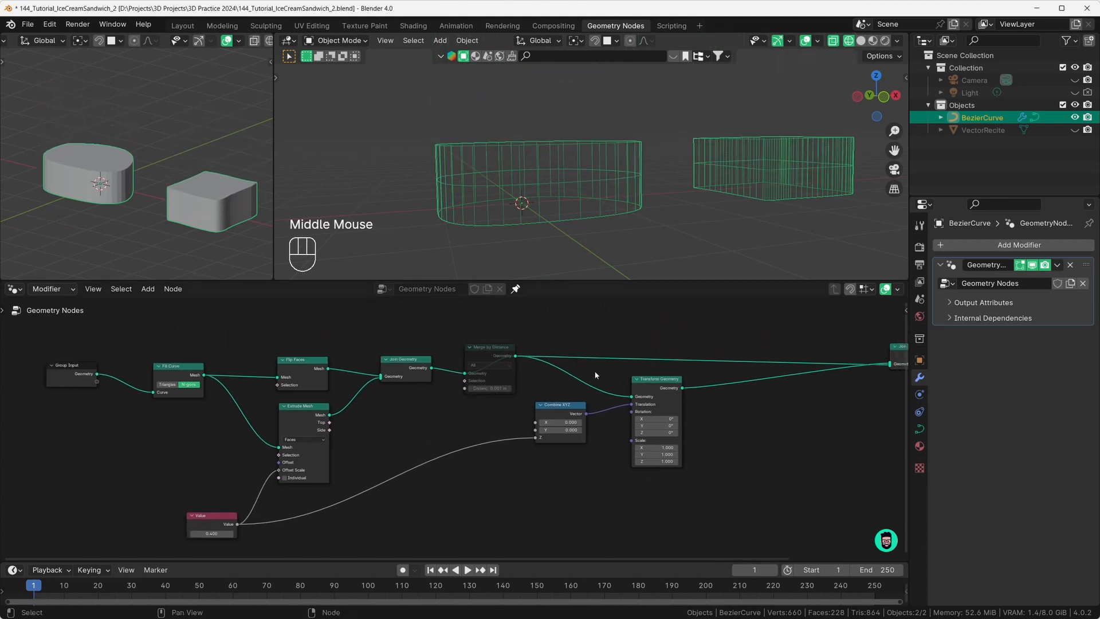
{"action": "middle_click_drag", "start_coordinate": [595, 375], "coordinate": [533, 380]}
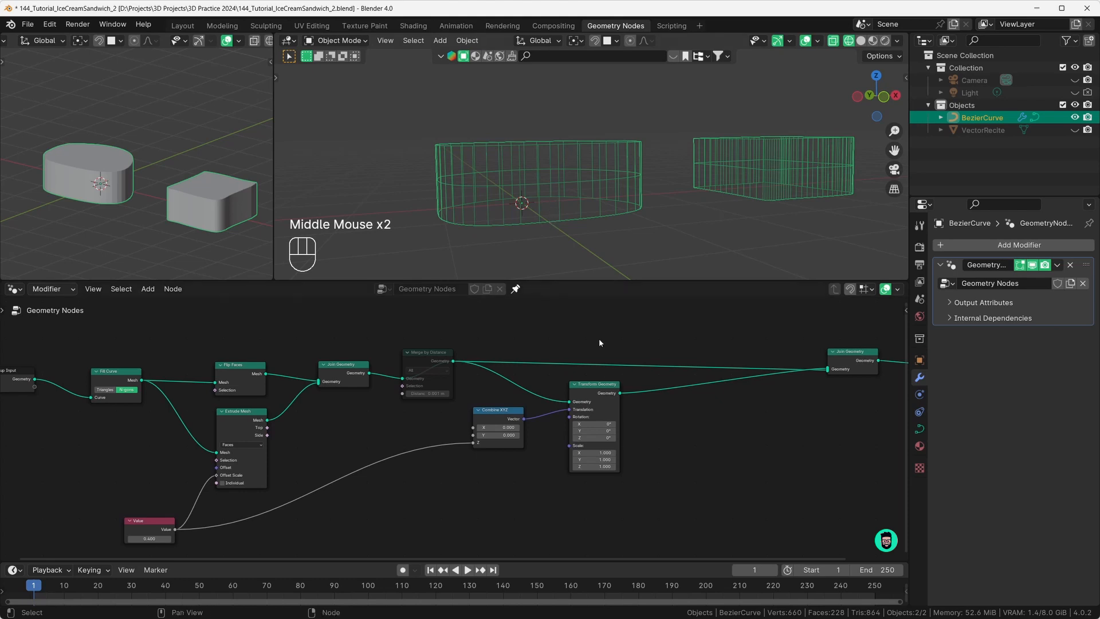
{"action": "scroll", "coordinate": [614, 364], "scroll_direction": "up", "scroll_amount": 3}
{"action": "middle_click_drag", "start_coordinate": [638, 396], "coordinate": [474, 421]}
{"action": "left_click_drag", "start_coordinate": [826, 350], "coordinate": [827, 340]}
{"action": "scroll", "coordinate": [733, 361], "scroll_direction": "down", "scroll_amount": 3}
{"action": "left_click", "coordinate": [470, 412]}
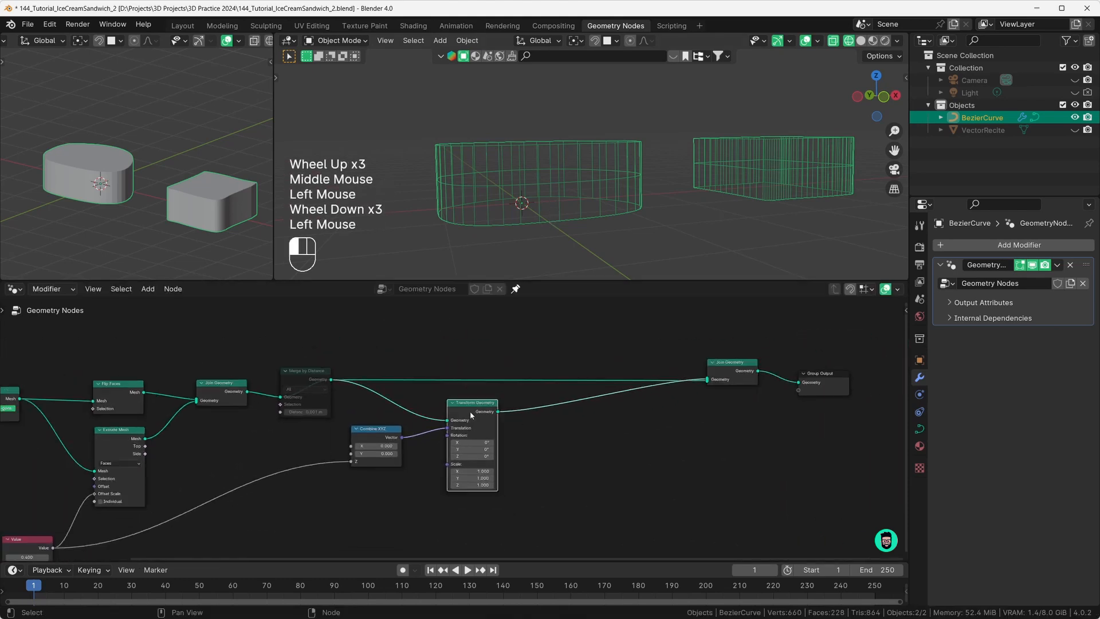
{"action": "left_click_drag", "start_coordinate": [470, 412], "coordinate": [468, 450]}
{"action": "left_click_drag", "start_coordinate": [378, 435], "coordinate": [373, 481]}
{"action": "scroll", "coordinate": [520, 407], "scroll_direction": "up", "scroll_amount": 2}
{"action": "middle_click_drag", "start_coordinate": [519, 481], "coordinate": [513, 444]}
{"action": "scroll", "coordinate": [573, 429], "scroll_direction": "down", "scroll_amount": 1}
Step: Add Scale Elements on the Transform-to-Join link and raise its Scale above 1
{"action": "key", "text": "shift+a"}
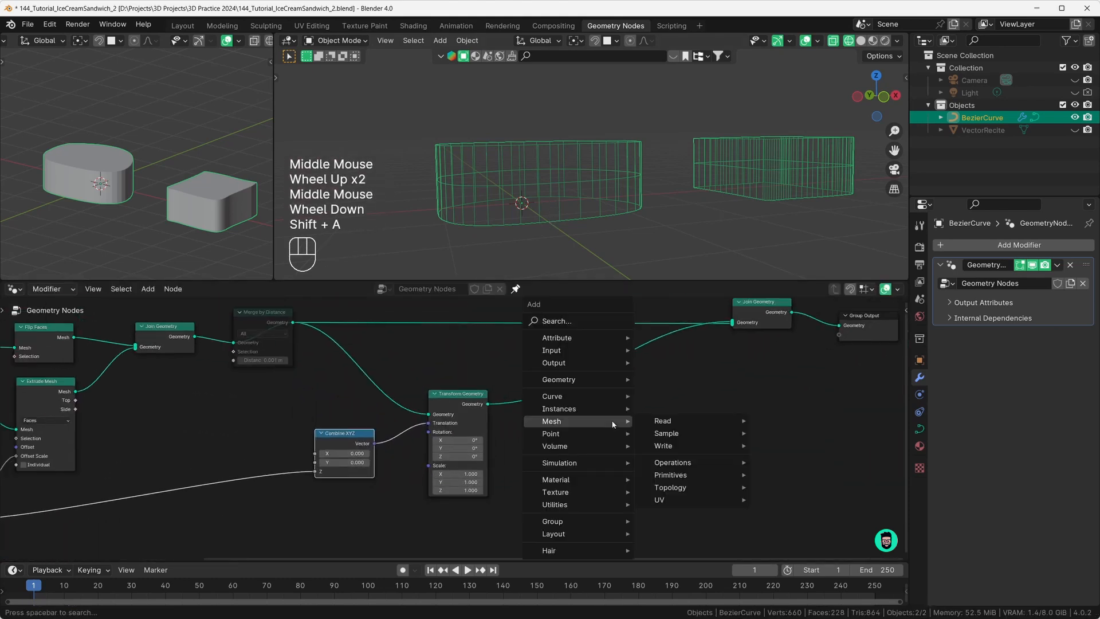
{"action": "type", "text": "scale"}
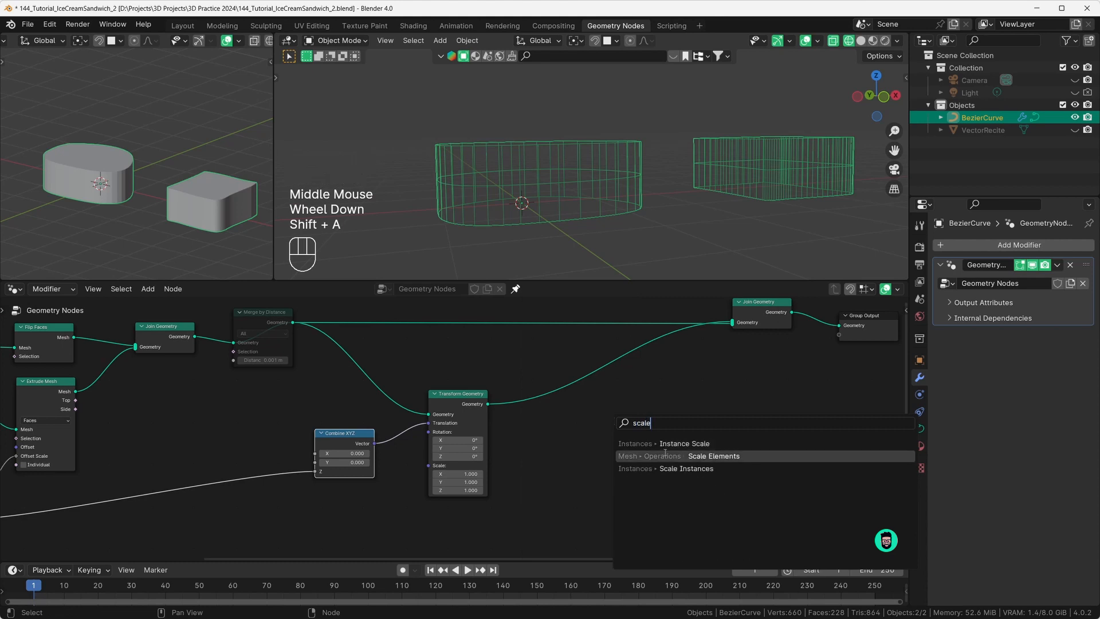
{"action": "left_click", "coordinate": [665, 455]}
{"action": "left_click", "coordinate": [524, 404]}
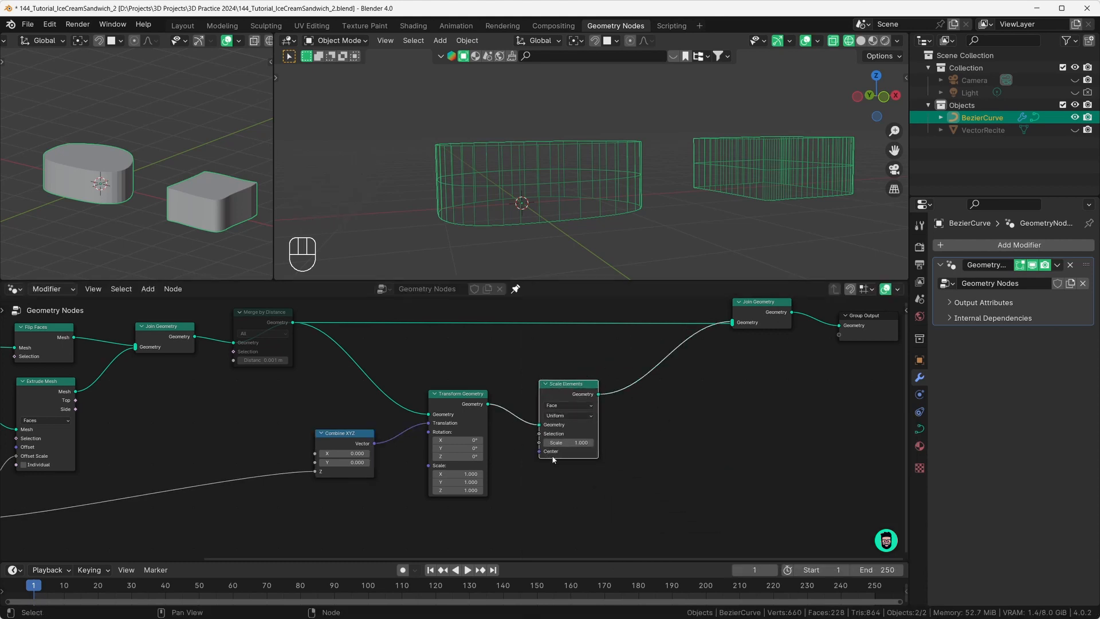
{"action": "mouse_move", "coordinate": [569, 442]}
{"action": "left_mouse_down"}
{"action": "mouse_move", "coordinate": [607, 442]}
{"action": "mouse_move", "coordinate": [568, 442]}
{"action": "left_mouse_up"}
Step: Set the upper layer's Scale Elements scale to 1.2
{"action": "left_click", "coordinate": [573, 472]}
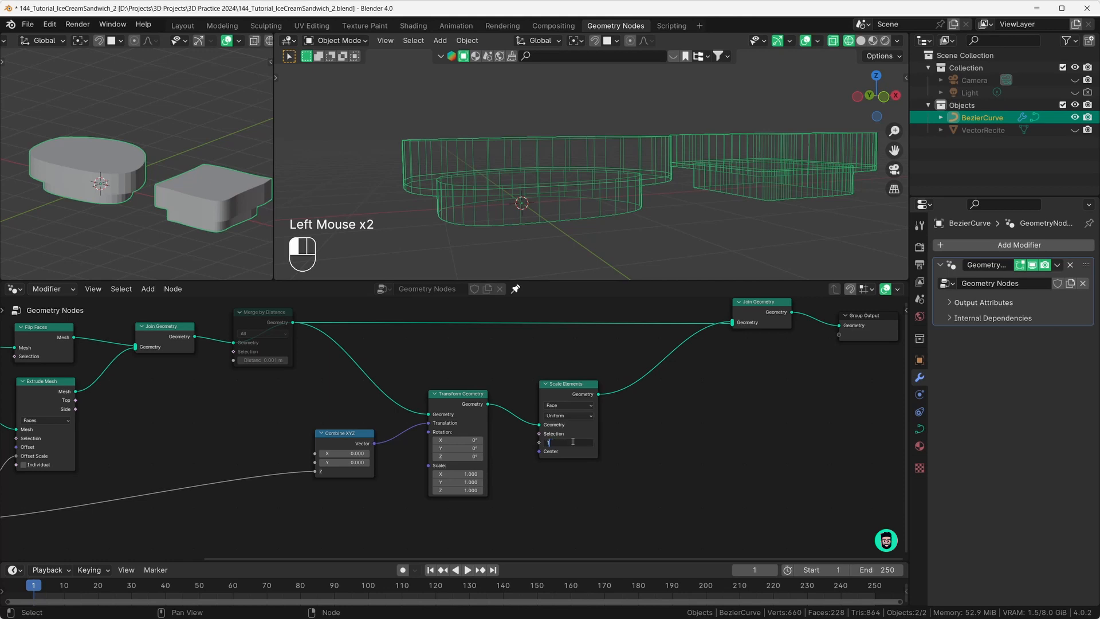
{"action": "type", "text": "1.2"}
{"action": "key", "text": "Return"}
{"action": "middle_click_drag", "start_coordinate": [808, 100], "coordinate": [840, 85]}
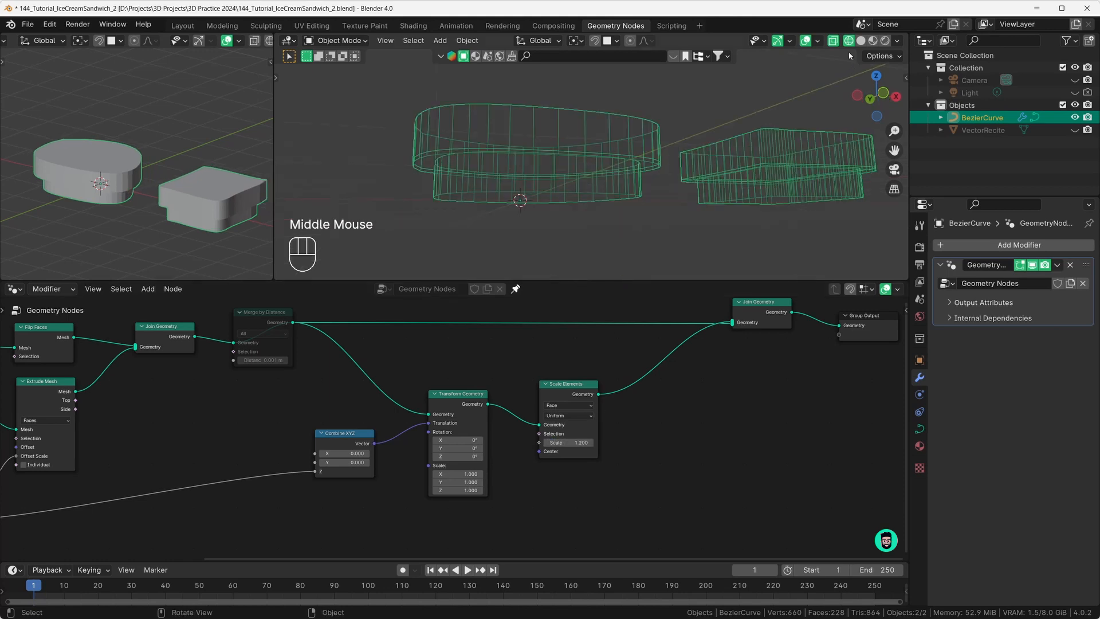
Step: Switch the viewport to Solid shading and inspect the upper slab's overhang, then select Scale Elements
{"action": "left_click", "coordinate": [860, 41]}
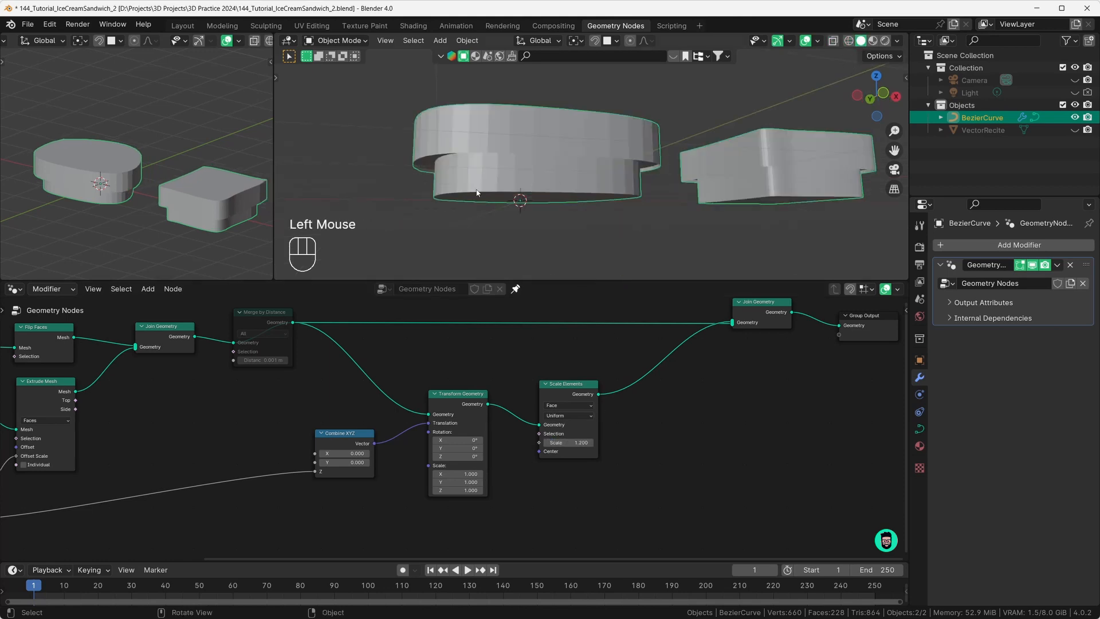
{"action": "middle_click_drag", "start_coordinate": [477, 193], "coordinate": [550, 165]}
{"action": "scroll", "coordinate": [741, 150], "scroll_direction": "up", "scroll_amount": 2}
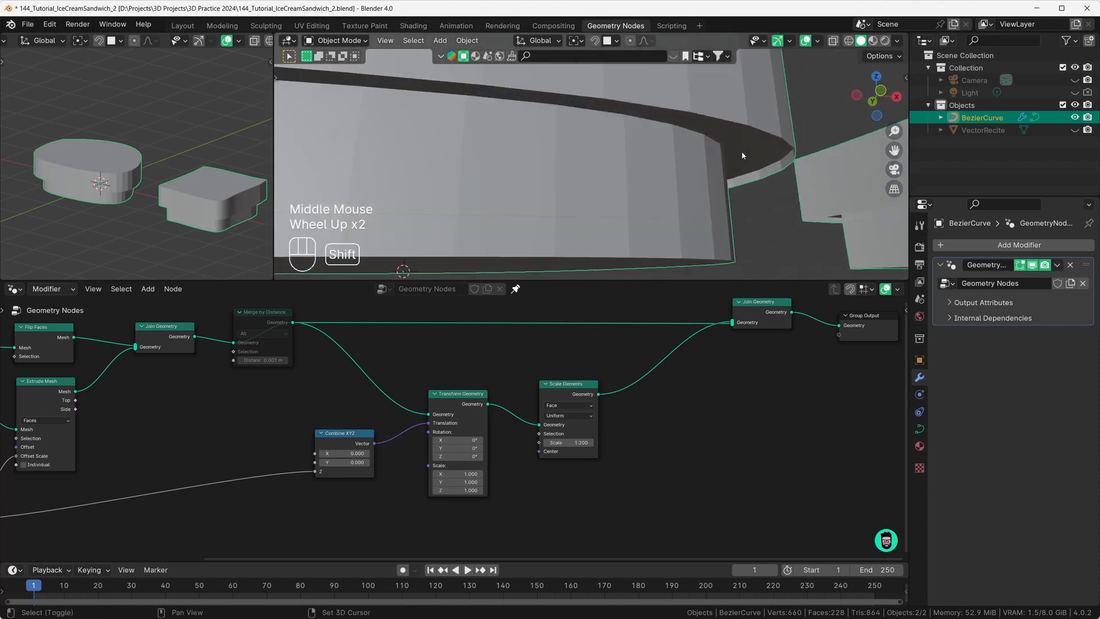
{"action": "middle_click_drag", "start_coordinate": [741, 150], "coordinate": [591, 185], "text": "shift"}
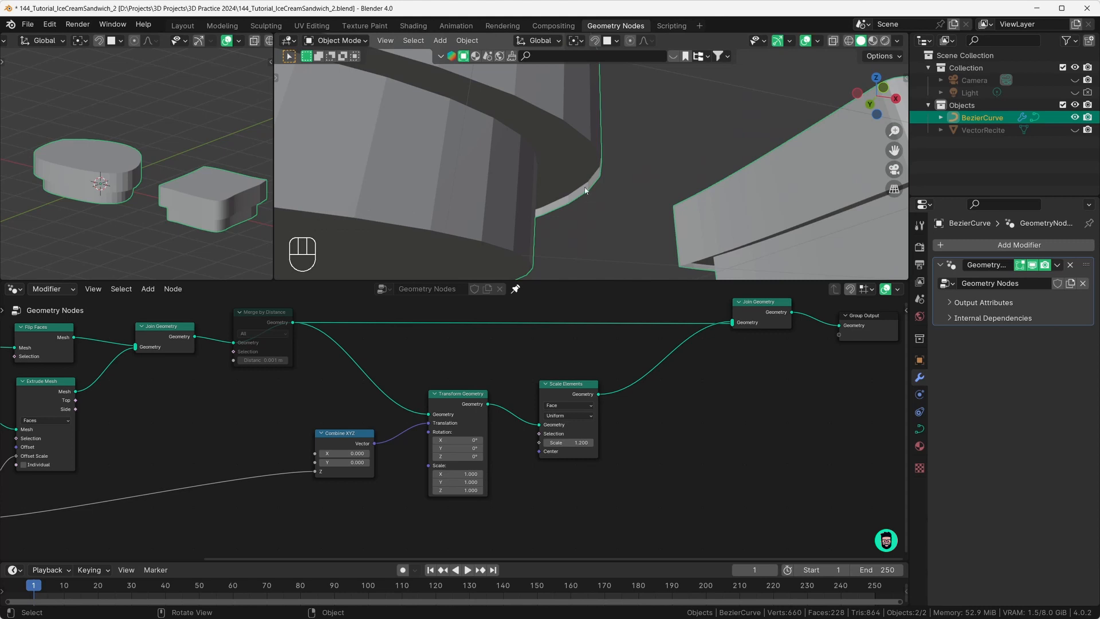
{"action": "middle_click_drag", "start_coordinate": [582, 170], "coordinate": [566, 200]}
{"action": "scroll", "coordinate": [578, 179], "scroll_direction": "down", "scroll_amount": 2}
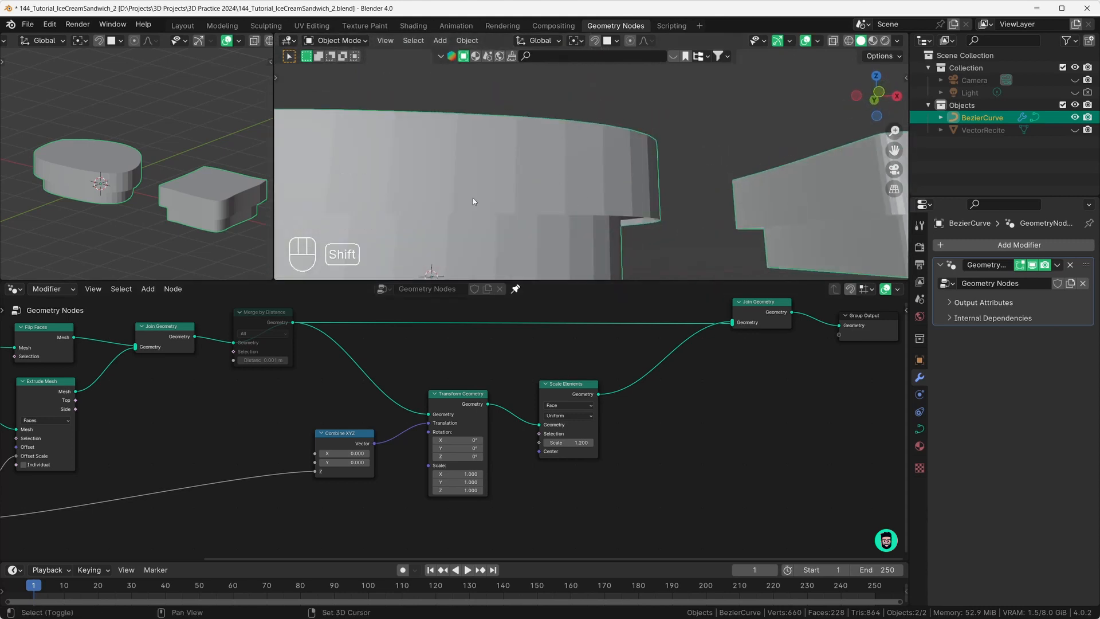
{"action": "middle_click_drag", "start_coordinate": [473, 197], "coordinate": [535, 186], "text": "shift"}
{"action": "scroll", "coordinate": [476, 412], "scroll_direction": "down", "scroll_amount": 2}
{"action": "left_click", "coordinate": [552, 397]}
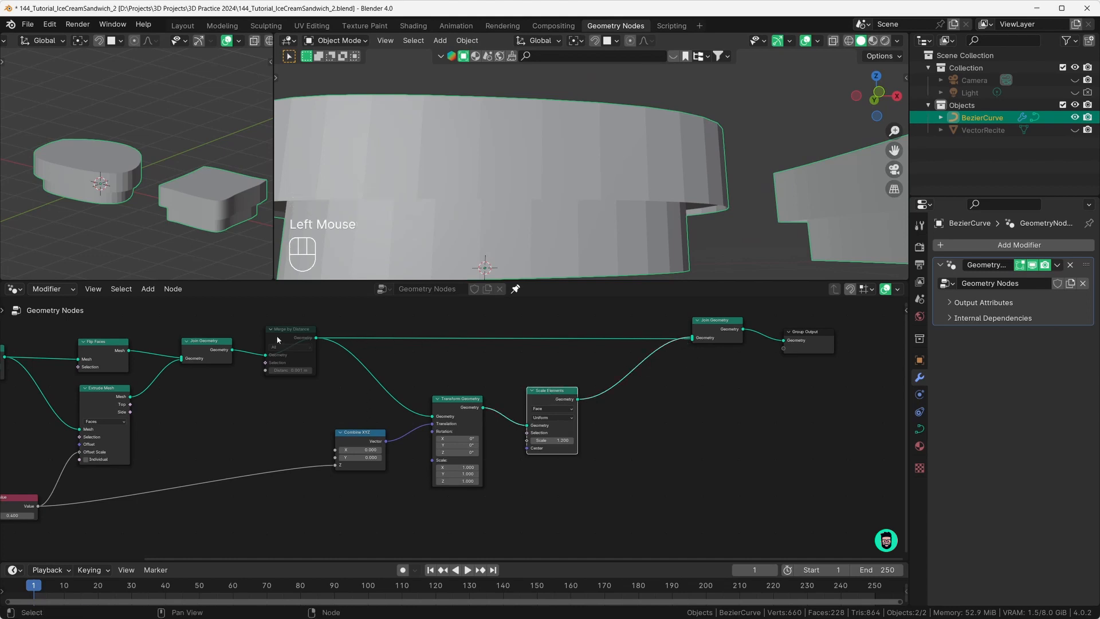
Step: Disconnect the merged base from Join Geometry and change the Scale Elements scale to 0.400
{"action": "left_click_drag", "start_coordinate": [290, 342], "coordinate": [293, 341]}
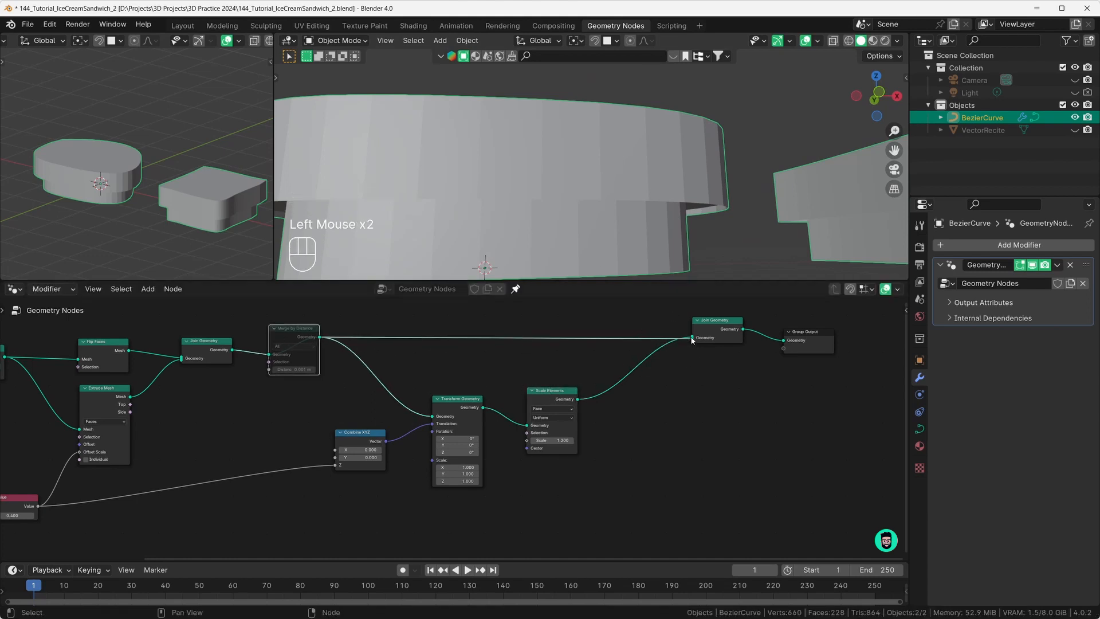
{"action": "left_click_drag", "start_coordinate": [693, 339], "coordinate": [657, 342]}
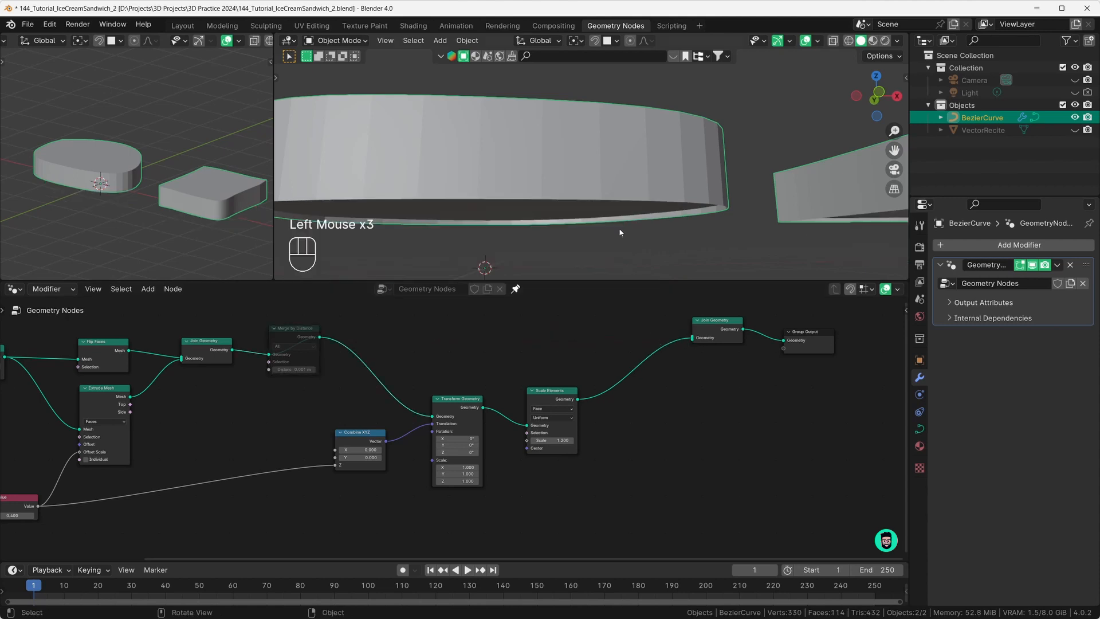
{"action": "middle_click_drag", "start_coordinate": [619, 229], "coordinate": [698, 216]}
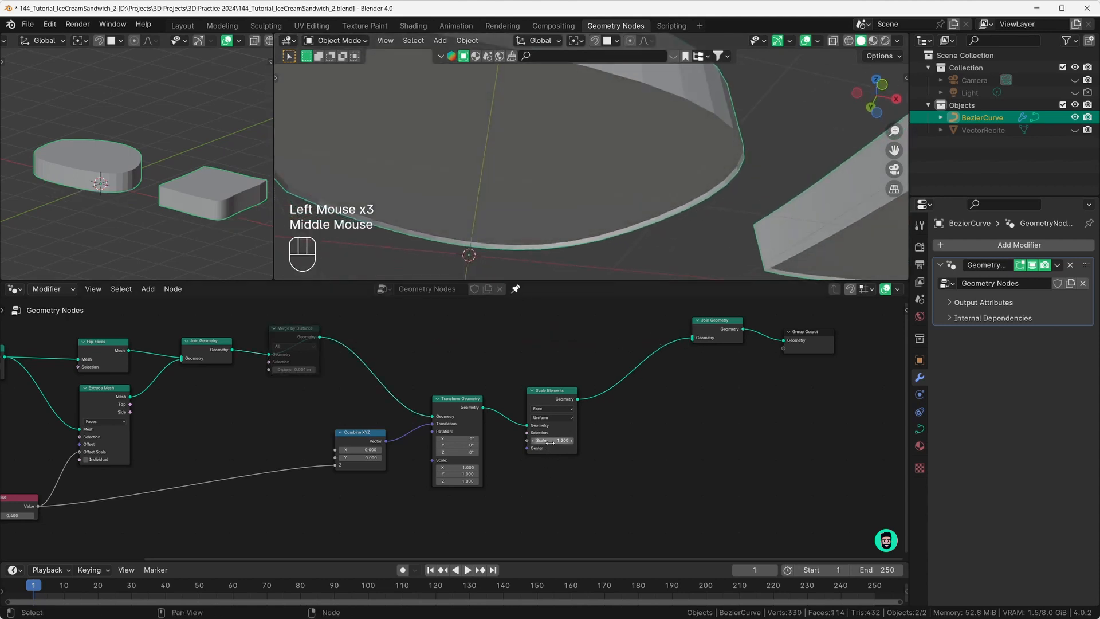
{"action": "left_click_drag", "start_coordinate": [550, 442], "coordinate": [469, 440]}
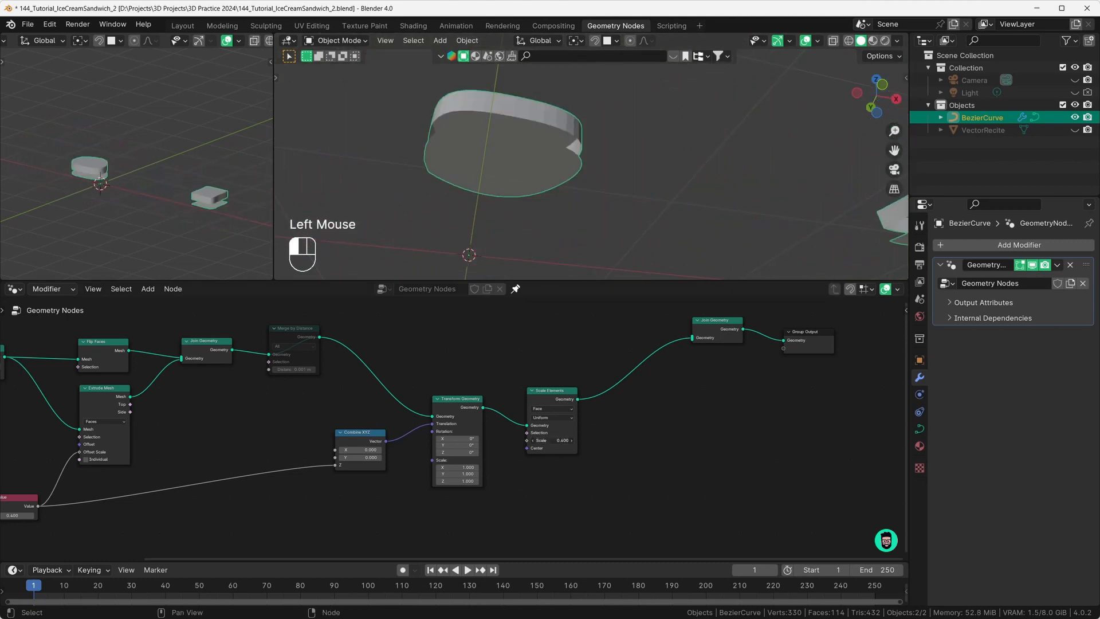
{"action": "mouse_move", "coordinate": [567, 171]}
{"action": "middle_mouse_down"}
{"action": "mouse_move", "coordinate": [577, 163]}
{"action": "mouse_move", "coordinate": [573, 172]}
{"action": "middle_mouse_up"}
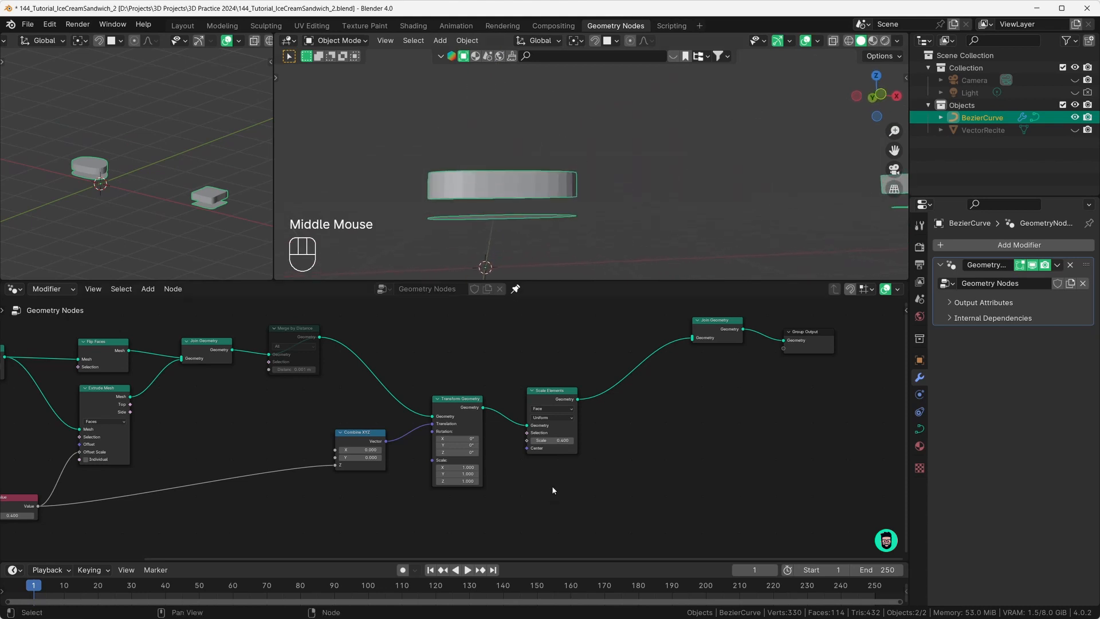
{"action": "middle_click_drag", "start_coordinate": [511, 239], "coordinate": [573, 227]}
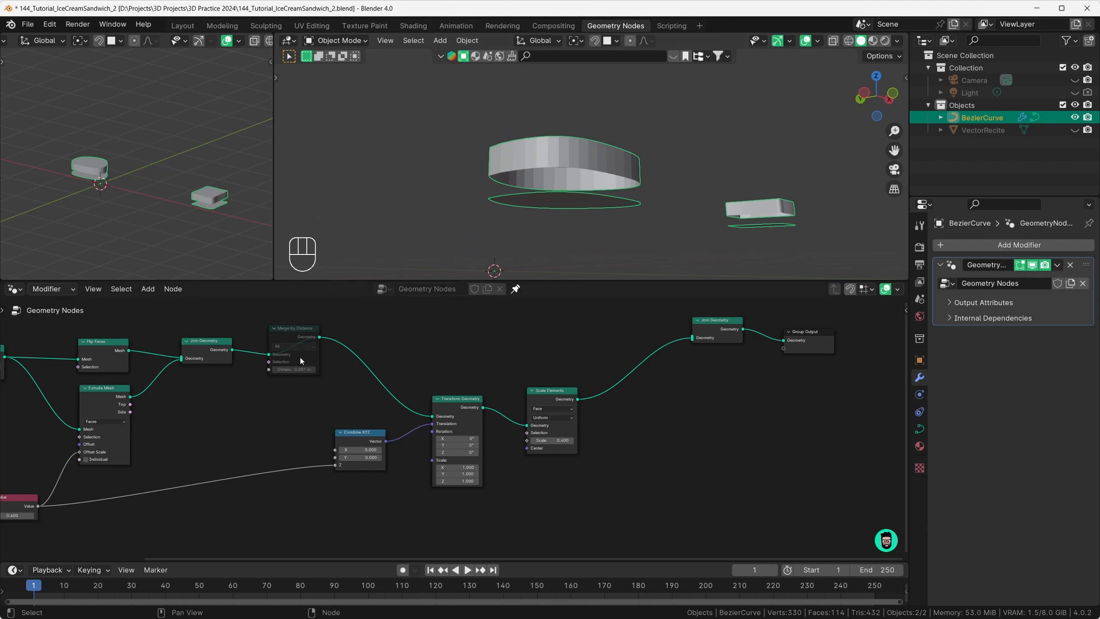
Step: Unmute Merge by Distance, comparing on and off, leaving it active at 220 vertices
{"action": "scroll", "coordinate": [300, 360], "scroll_direction": "up", "scroll_amount": 2}
{"action": "middle_click_drag", "start_coordinate": [300, 360], "coordinate": [336, 357]}
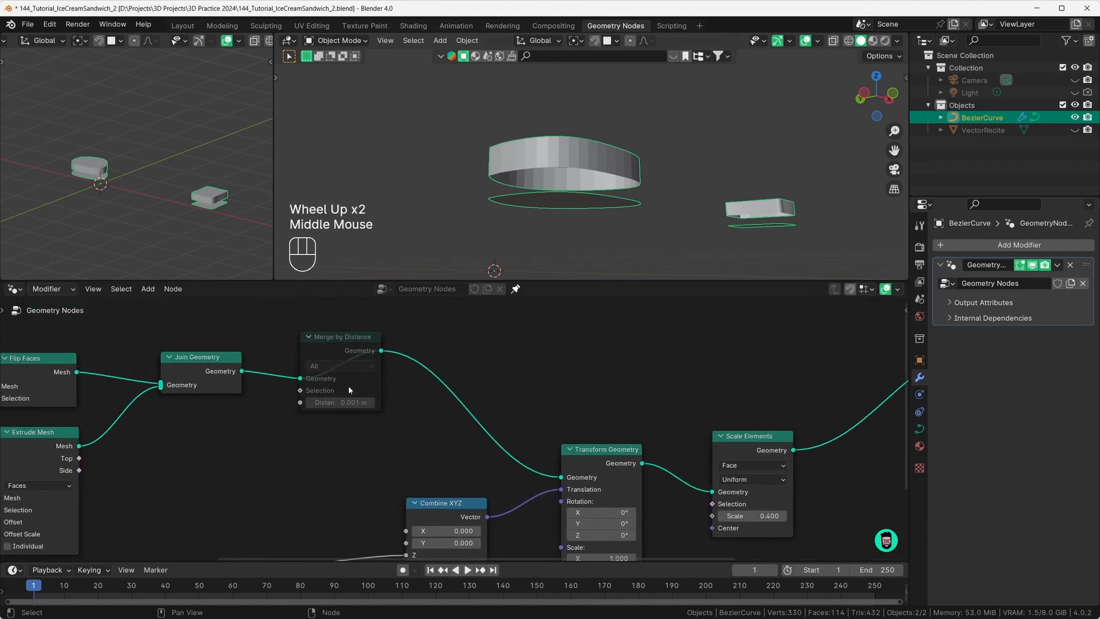
{"action": "left_click", "coordinate": [355, 353]}
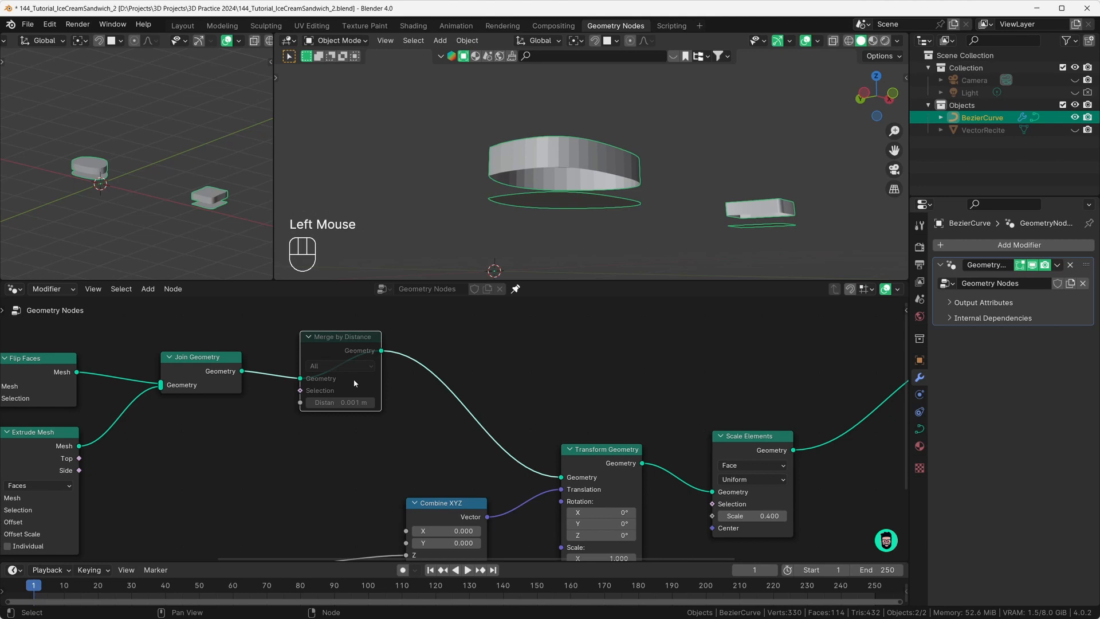
{"action": "key", "text": "m"}
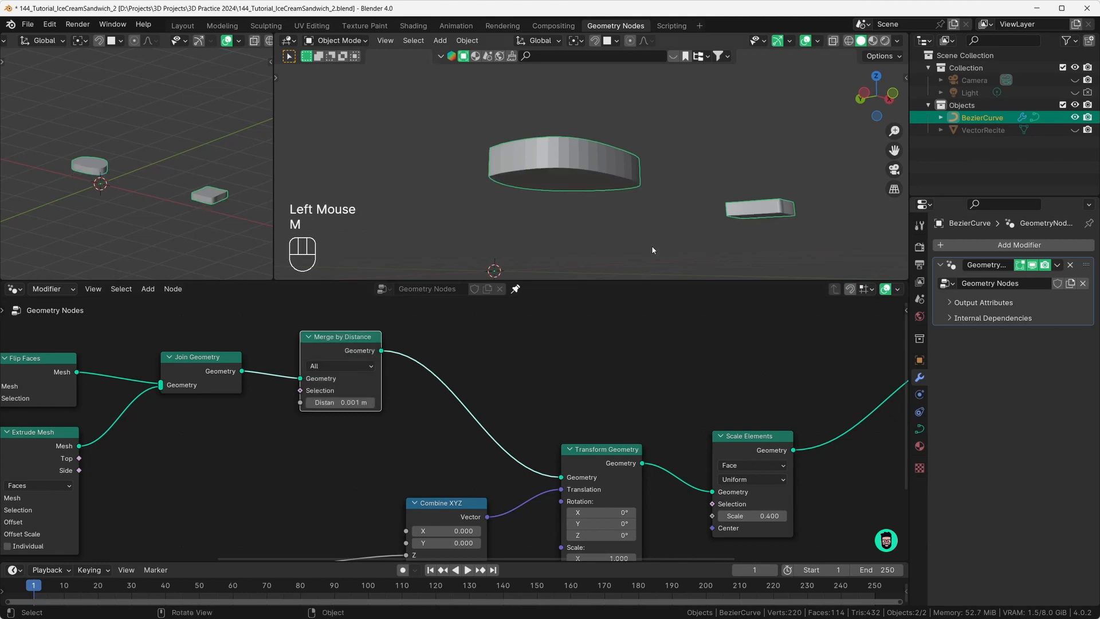
{"action": "middle_click_drag", "start_coordinate": [651, 245], "coordinate": [575, 154]}
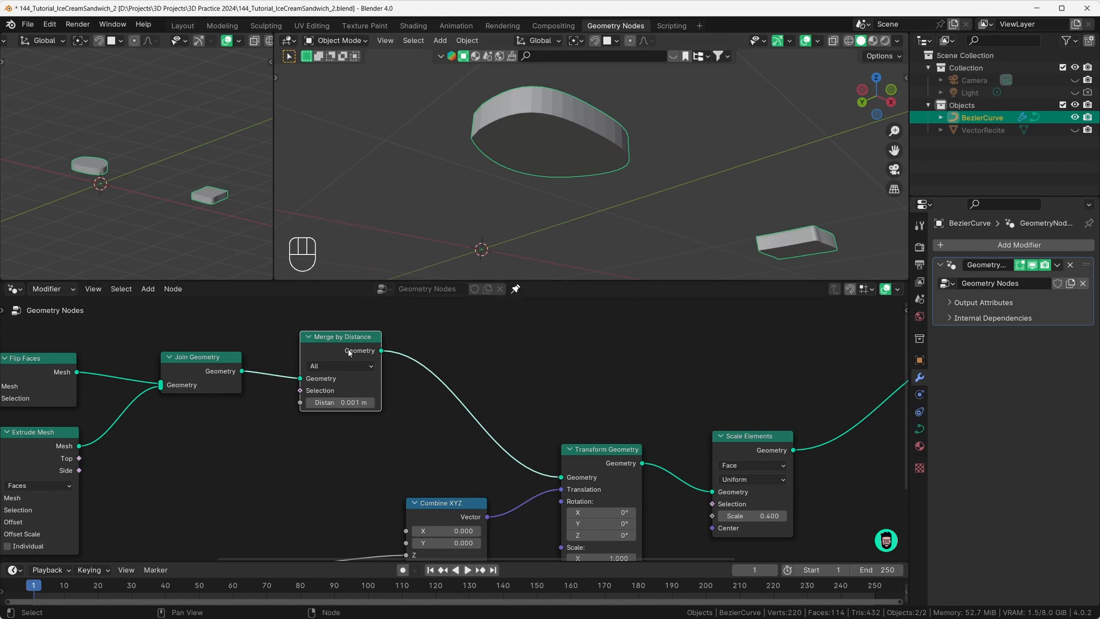
{"action": "key", "text": "m"}
{"action": "middle_click_drag", "start_coordinate": [410, 252], "coordinate": [435, 293]}
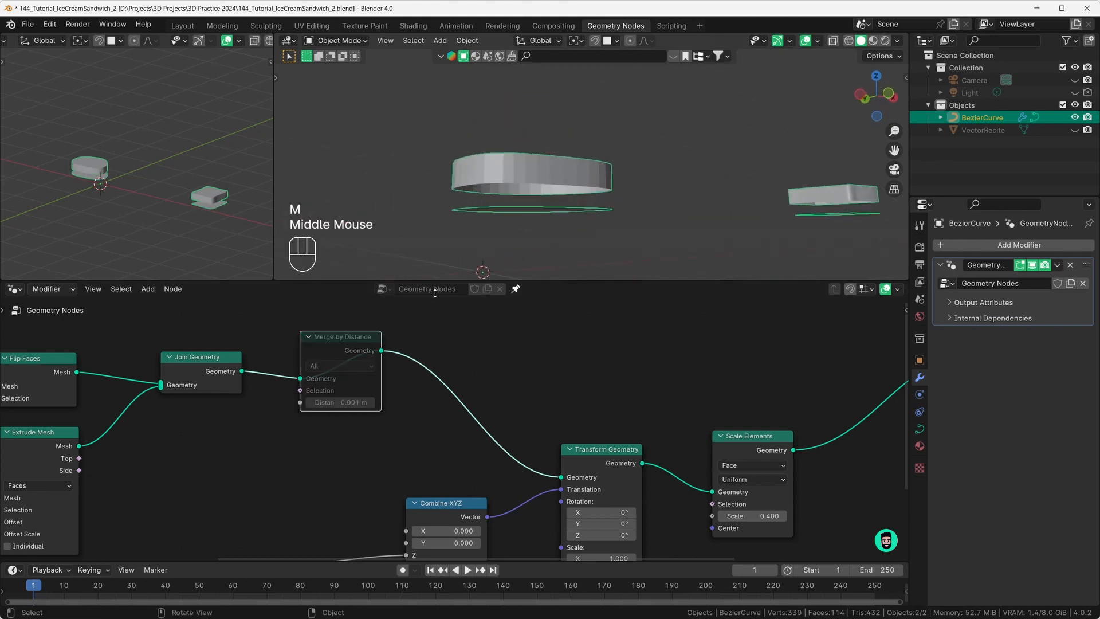
{"action": "key", "text": "m"}
{"action": "middle_click_drag", "start_coordinate": [676, 434], "coordinate": [566, 429]}
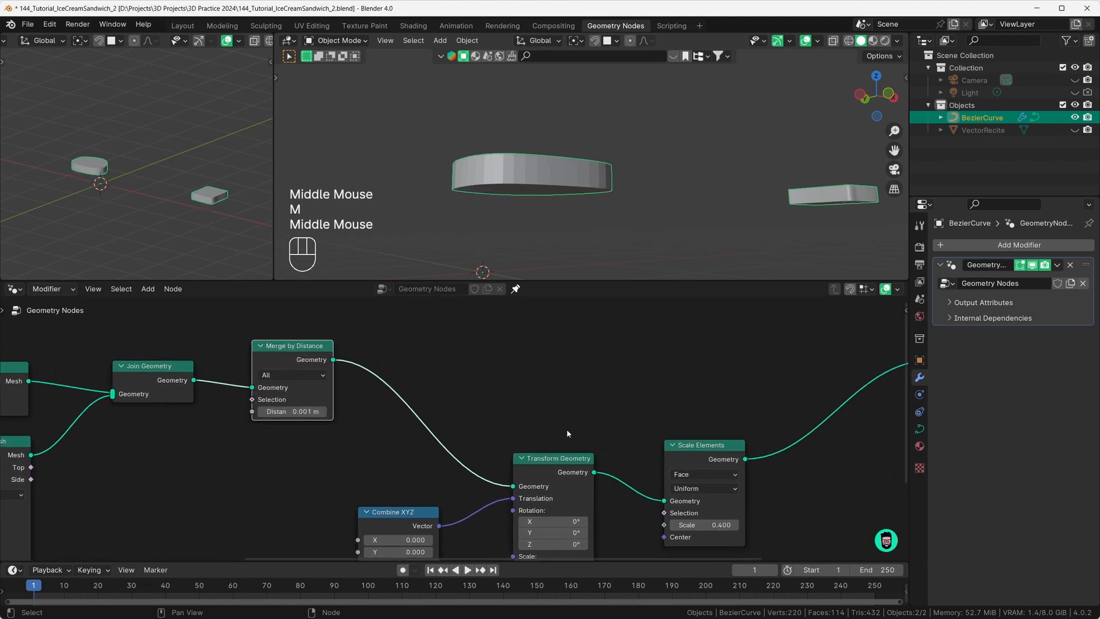
{"action": "scroll", "coordinate": [360, 410], "scroll_direction": "down", "scroll_amount": 4}
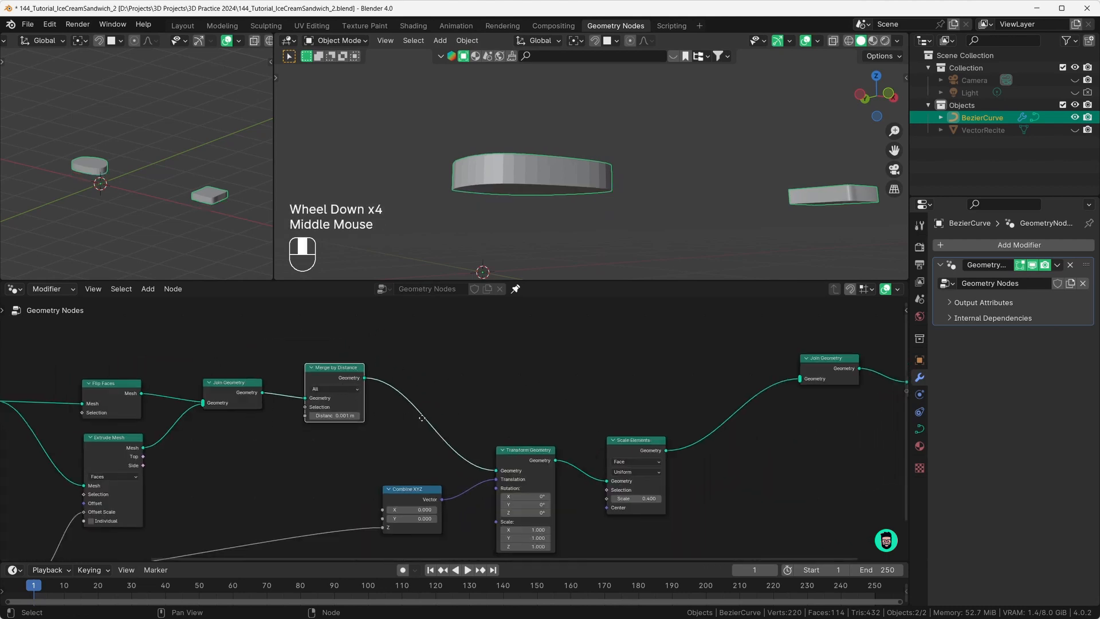
Step: Link Merge by Distance's Geometry output into Join Geometry
{"action": "middle_click_drag", "start_coordinate": [339, 386], "coordinate": [320, 379]}
{"action": "left_click", "coordinate": [348, 372]}
{"action": "left_click_drag", "start_coordinate": [347, 372], "coordinate": [783, 371]}
{"action": "middle_click_drag", "start_coordinate": [573, 214], "coordinate": [562, 222]}
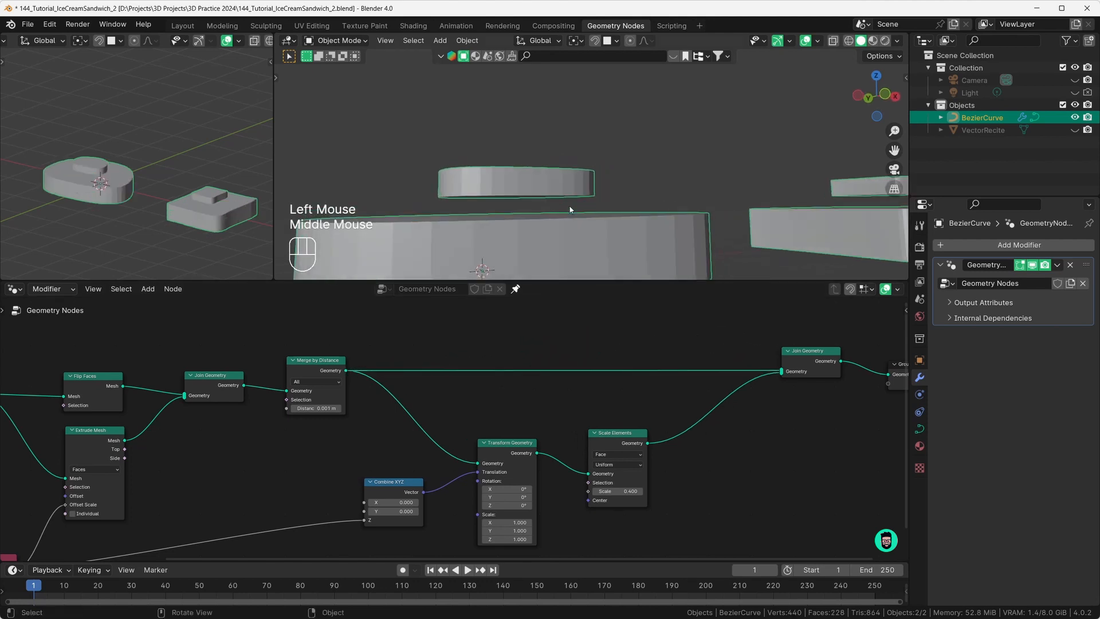
{"action": "scroll", "coordinate": [560, 223], "scroll_direction": "down", "scroll_amount": 2}
Step: Widen the copied layer to Scale Elements scale 1.2
{"action": "left_click_drag", "start_coordinate": [617, 492], "coordinate": [648, 493]}
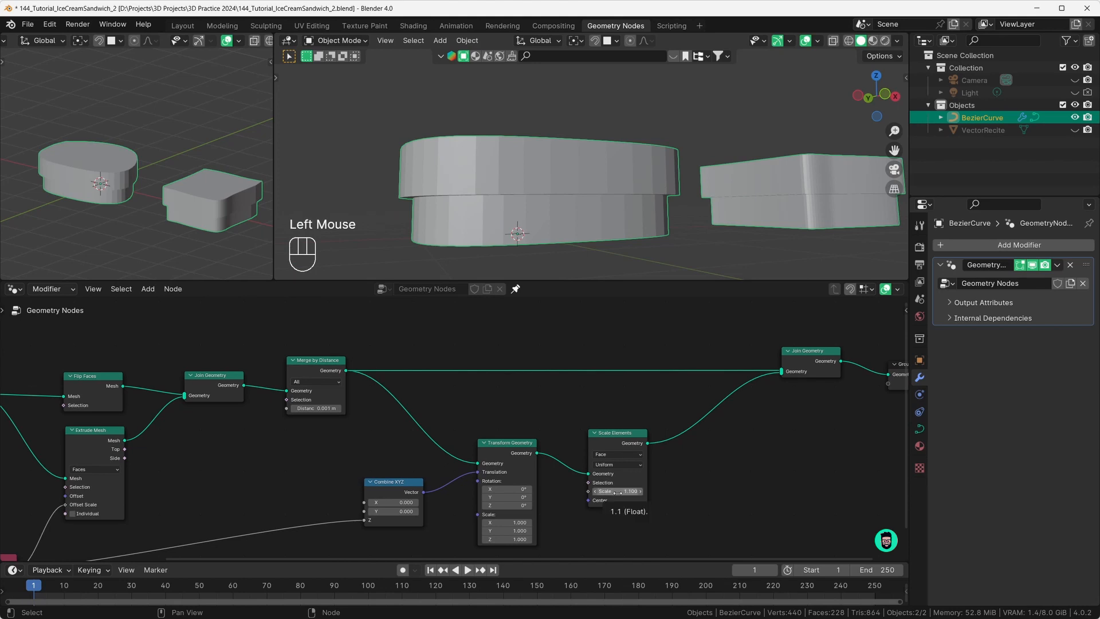
{"action": "middle_click_drag", "start_coordinate": [581, 227], "coordinate": [582, 237]}
{"action": "left_click_drag", "start_coordinate": [617, 491], "coordinate": [624, 491]}
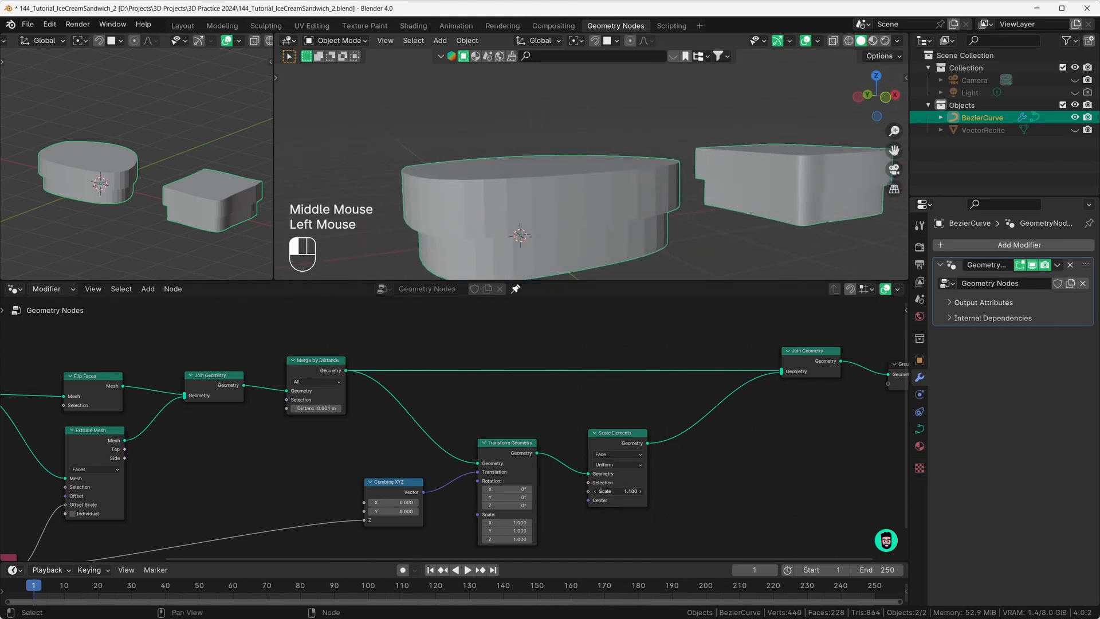
{"action": "middle_click_drag", "start_coordinate": [585, 200], "coordinate": [589, 190]}
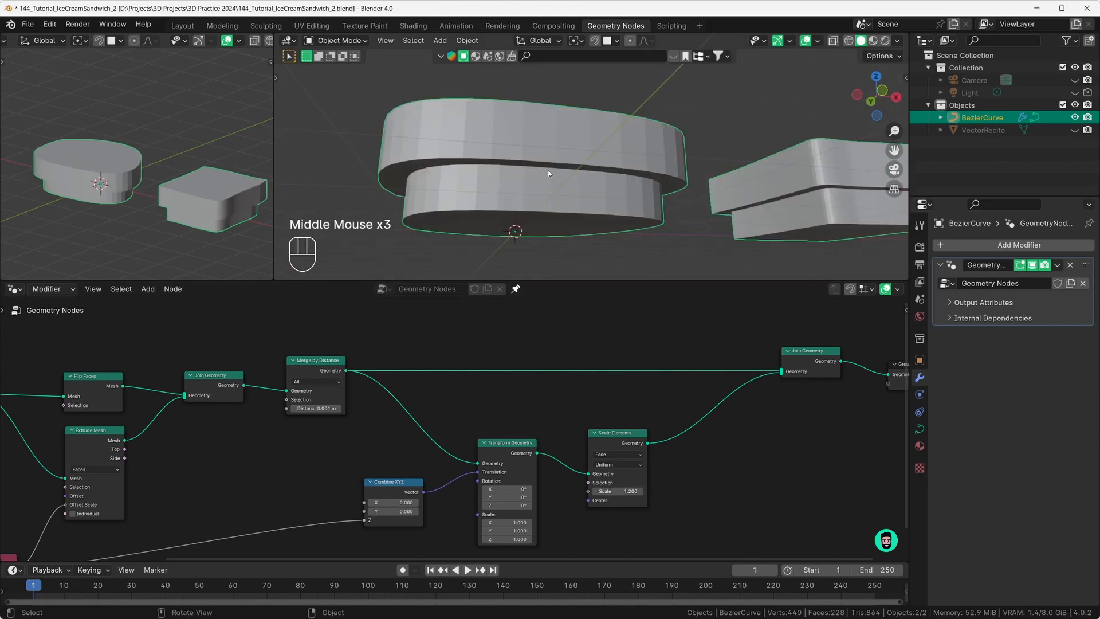
Step: Flatten the wide slab to Transform Geometry Scale Z 0.4 and review the stacked layers
{"action": "middle_click_drag", "start_coordinate": [574, 483], "coordinate": [561, 370]}
{"action": "scroll", "coordinate": [573, 424], "scroll_direction": "up", "scroll_amount": 3}
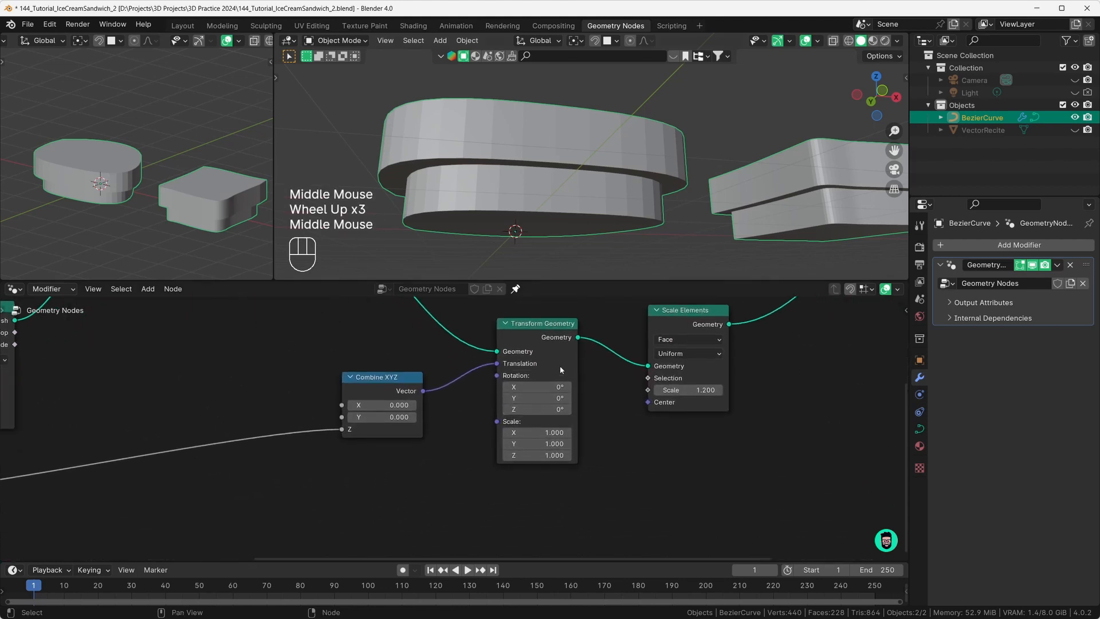
{"action": "left_click", "coordinate": [542, 455]}
{"action": "left_click_drag", "start_coordinate": [541, 455], "coordinate": [496, 455]}
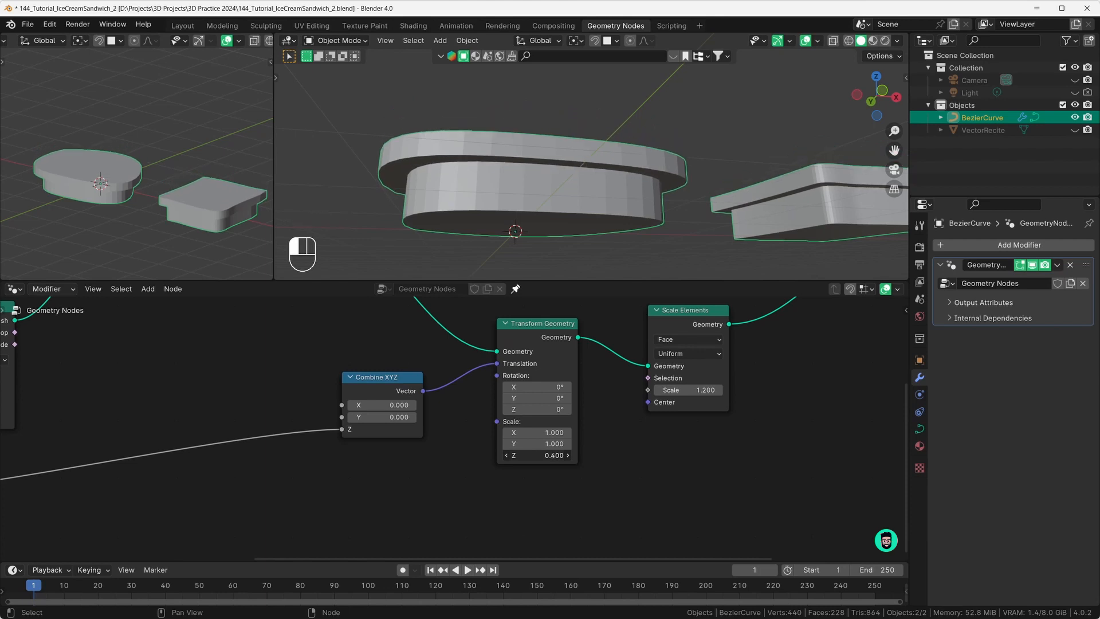
{"action": "middle_click_drag", "start_coordinate": [529, 184], "coordinate": [503, 154]}
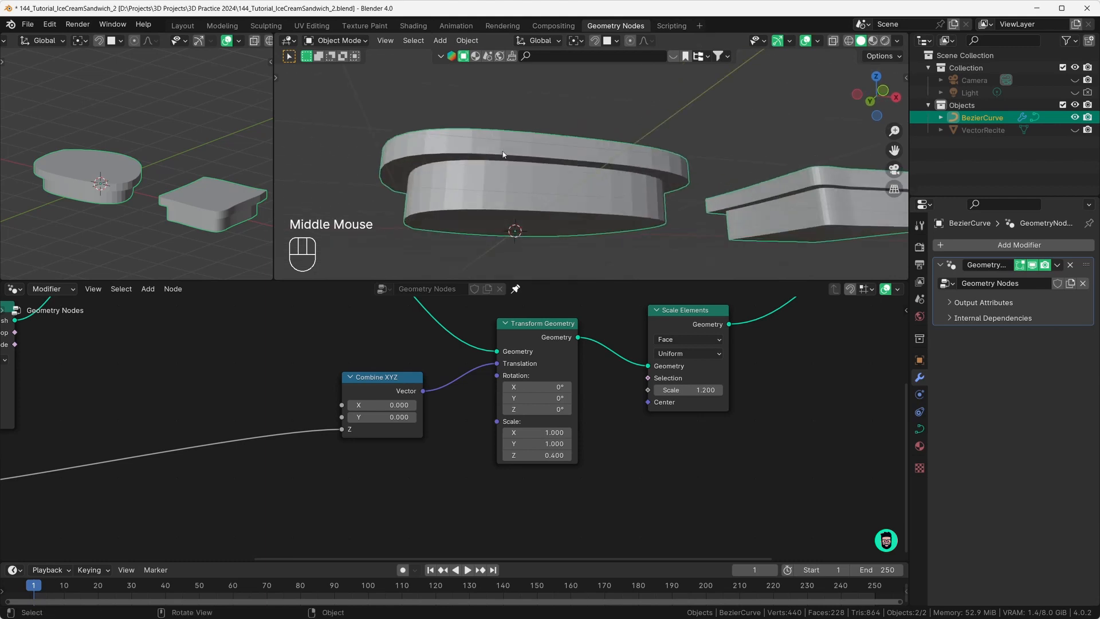
{"action": "middle_click_drag", "start_coordinate": [433, 176], "coordinate": [560, 174]}
{"action": "scroll", "coordinate": [504, 474], "scroll_direction": "down", "scroll_amount": 6}
{"action": "scroll", "coordinate": [559, 181], "scroll_direction": "down", "scroll_amount": 3}
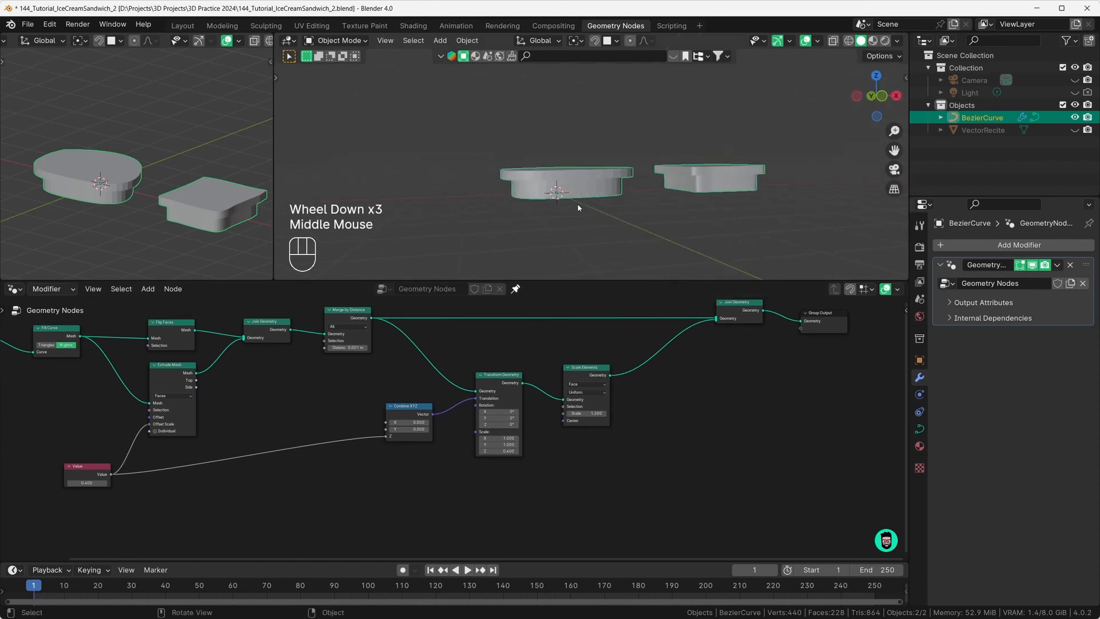
{"action": "scroll", "coordinate": [561, 200], "scroll_direction": "up", "scroll_amount": 1}
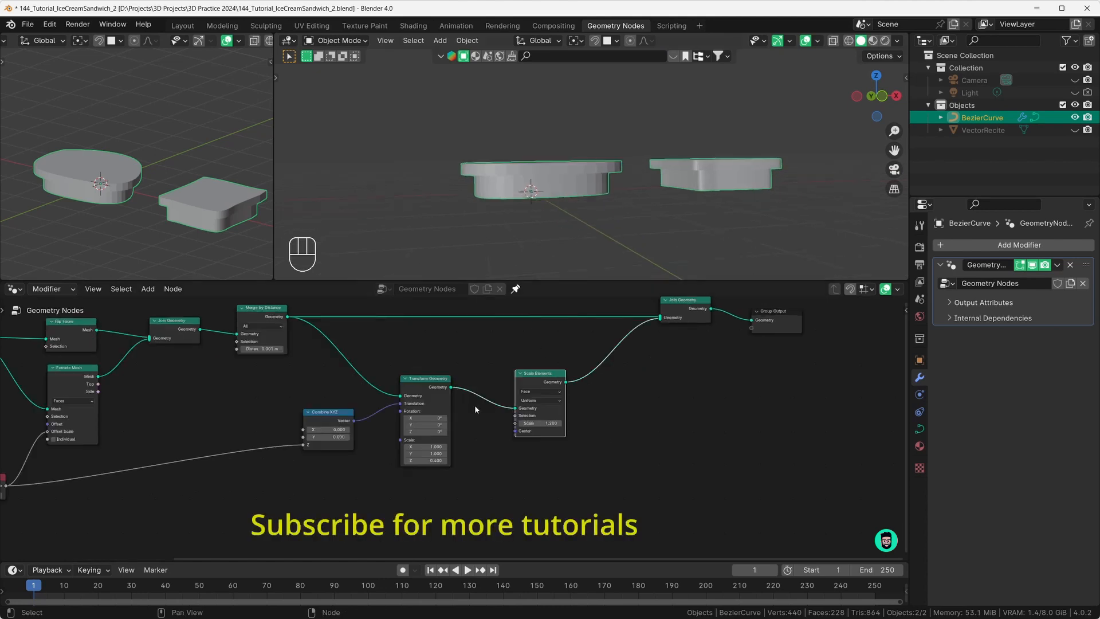
{"action": "left_click_drag", "start_coordinate": [532, 381], "coordinate": [491, 382]}
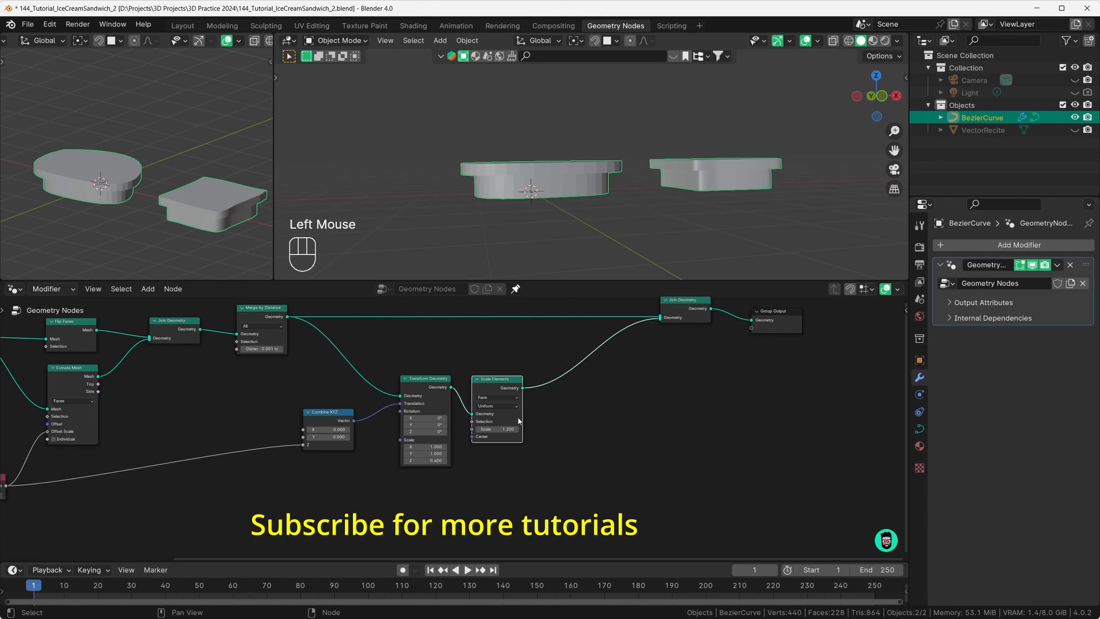
Step: Add a Transform Geometry node after the Scale Elements output
{"action": "left_click_drag", "start_coordinate": [523, 389], "coordinate": [562, 416]}
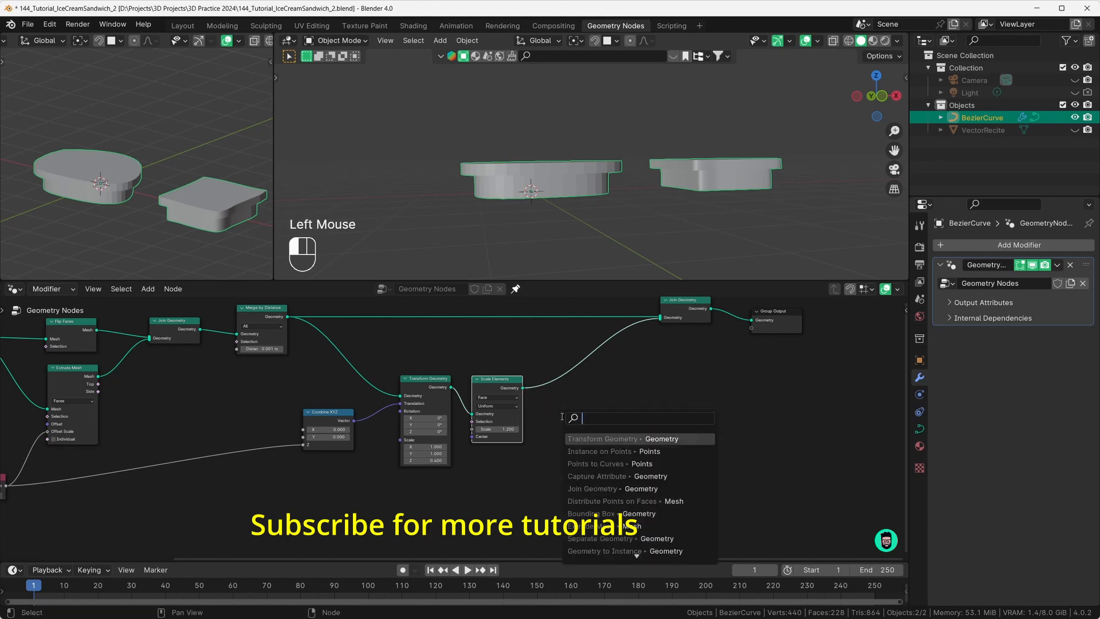
{"action": "type", "text": "tr"}
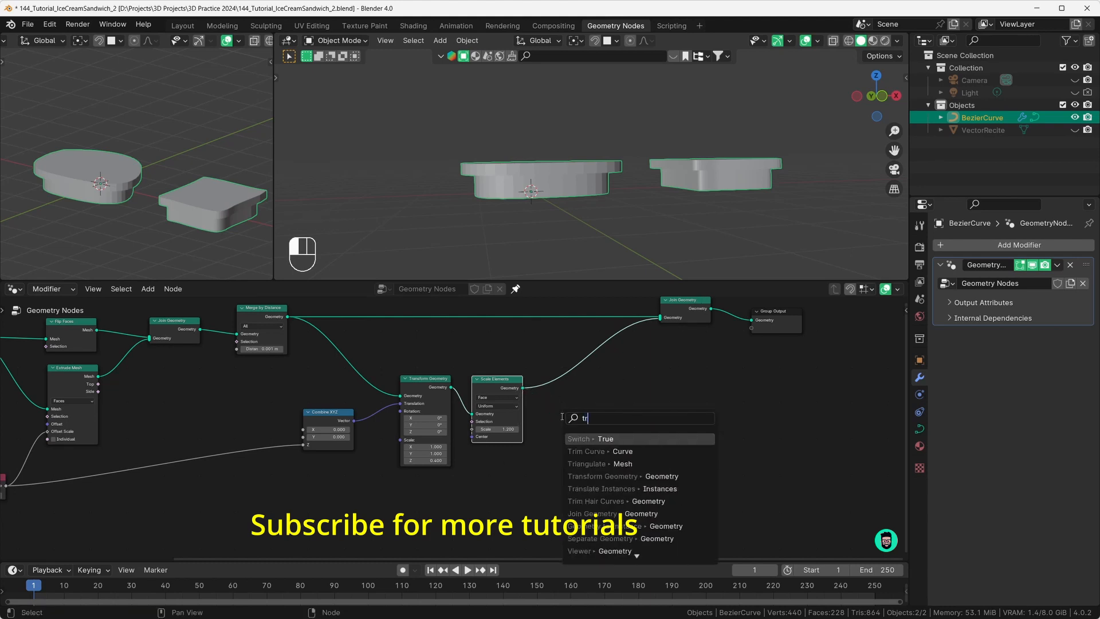
{"action": "type", "text": "a"}
{"action": "left_click", "coordinate": [602, 440]}
{"action": "left_click", "coordinate": [610, 432]}
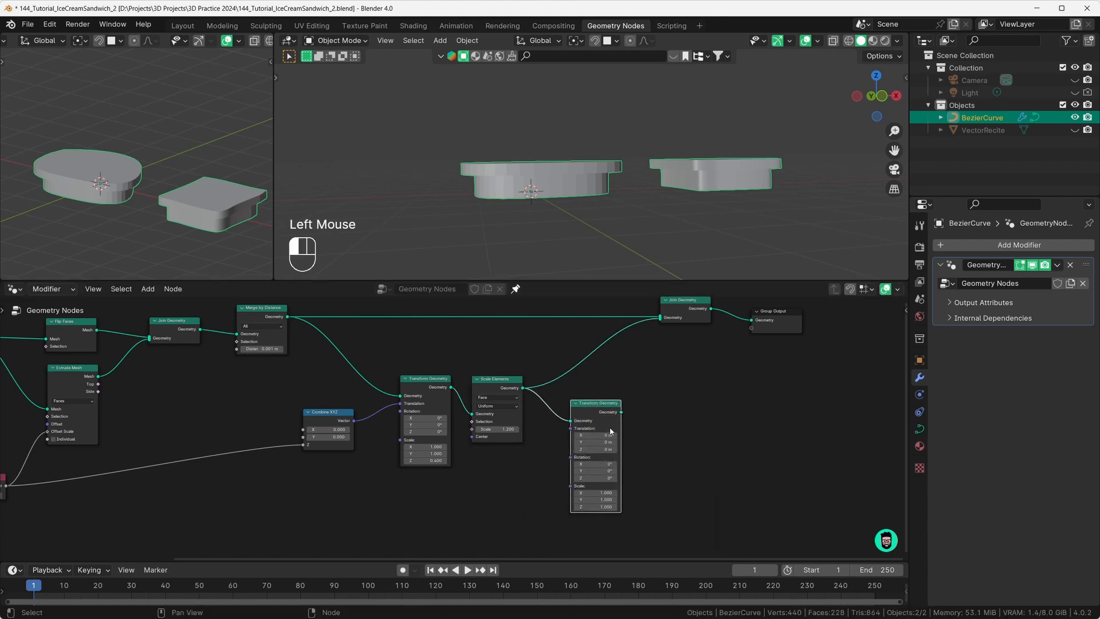
Step: Link the new Transform Geometry into Join Geometry and adjust its Translation Z offset
{"action": "left_click_drag", "start_coordinate": [623, 413], "coordinate": [665, 312]}
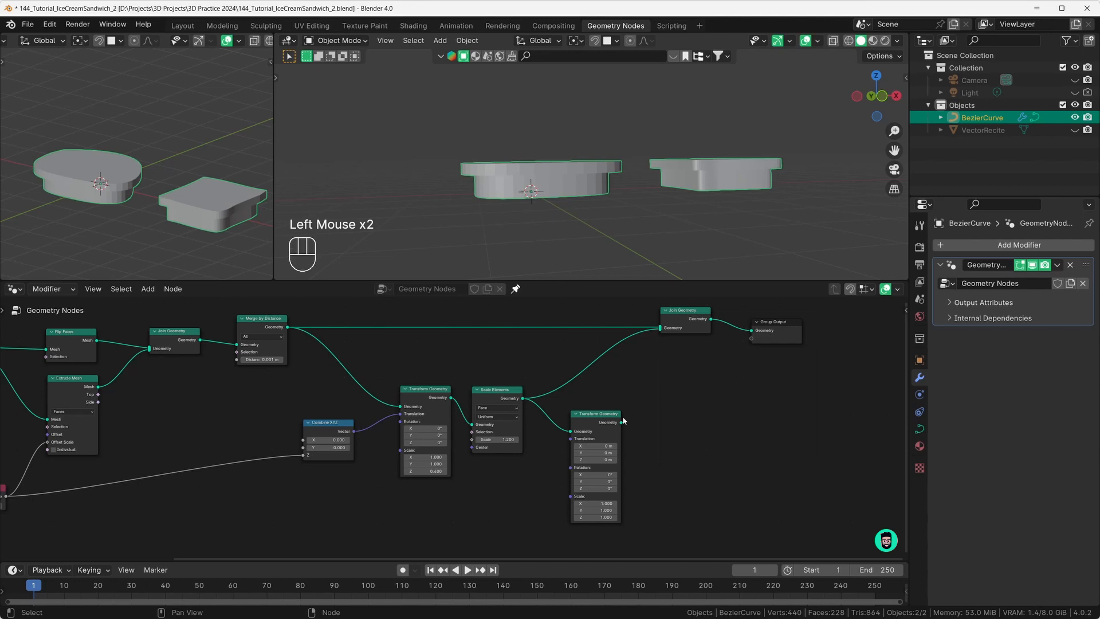
{"action": "left_click_drag", "start_coordinate": [622, 423], "coordinate": [660, 330]}
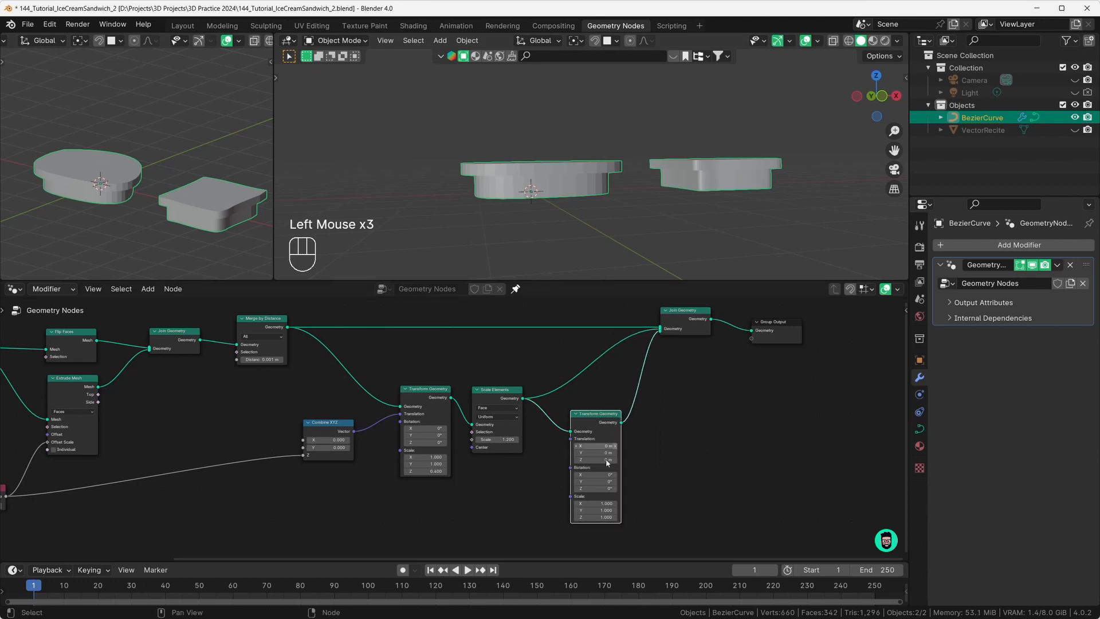
{"action": "left_click_drag", "start_coordinate": [597, 460], "coordinate": [564, 460]}
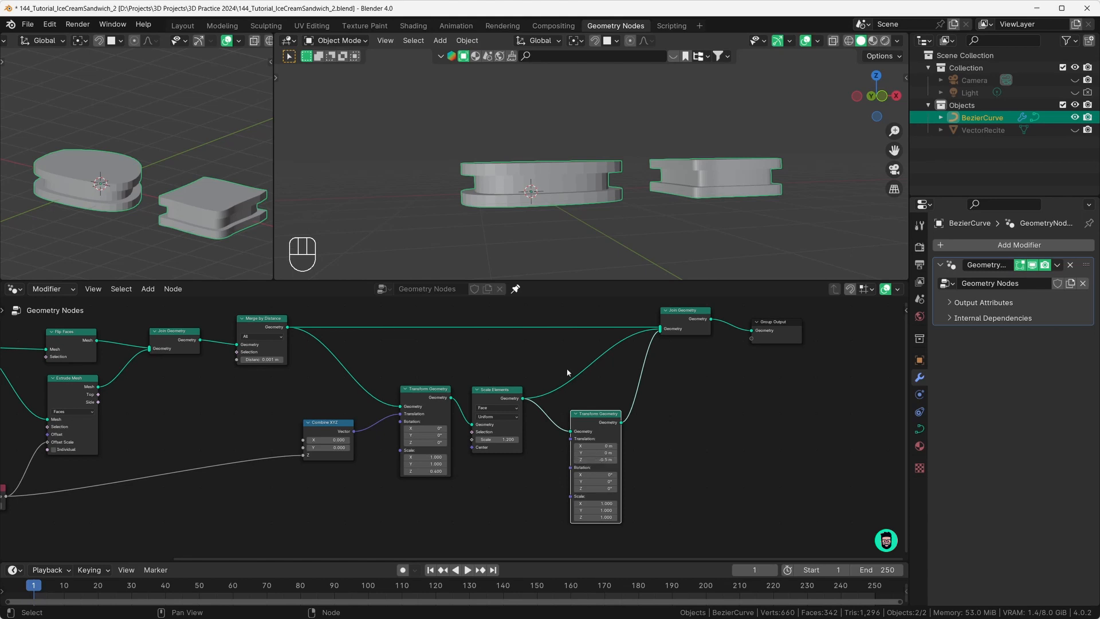
{"action": "middle_click_drag", "start_coordinate": [544, 250], "coordinate": [566, 194]}
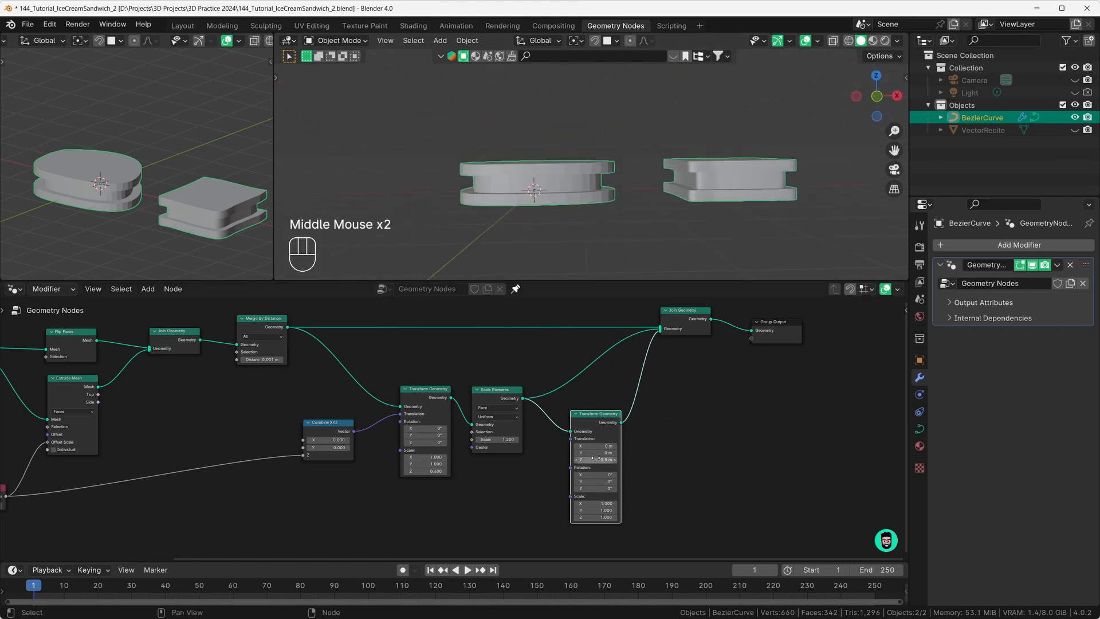
{"action": "left_click_drag", "start_coordinate": [425, 395], "coordinate": [423, 392]}
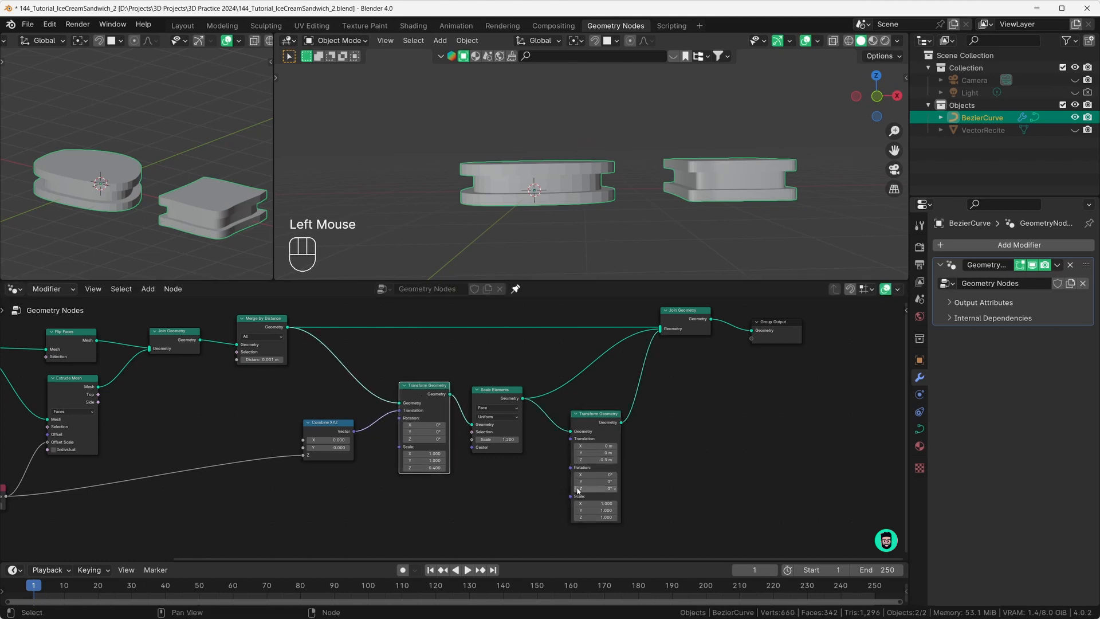
{"action": "mouse_move", "coordinate": [596, 459]}
{"action": "left_mouse_down"}
{"action": "mouse_move", "coordinate": [616, 463]}
{"action": "mouse_move", "coordinate": [576, 468]}
{"action": "left_mouse_up"}
Step: Rearrange the nodes and link Combine XYZ into the second Transform Geometry's Translation
{"action": "scroll", "coordinate": [577, 468], "scroll_direction": "down", "scroll_amount": 1}
{"action": "scroll", "coordinate": [577, 469], "scroll_direction": "down", "scroll_amount": 1}
{"action": "middle_click_drag", "start_coordinate": [577, 469], "coordinate": [613, 415]}
{"action": "left_click_drag", "start_coordinate": [440, 387], "coordinate": [453, 428]}
{"action": "scroll", "coordinate": [481, 437], "scroll_direction": "up", "scroll_amount": 2}
{"action": "middle_click_drag", "start_coordinate": [484, 438], "coordinate": [499, 470]}
{"action": "scroll", "coordinate": [523, 448], "scroll_direction": "up", "scroll_amount": 1}
{"action": "scroll", "coordinate": [523, 448], "scroll_direction": "down", "scroll_amount": 1}
{"action": "left_click_drag", "start_coordinate": [435, 463], "coordinate": [666, 408]}
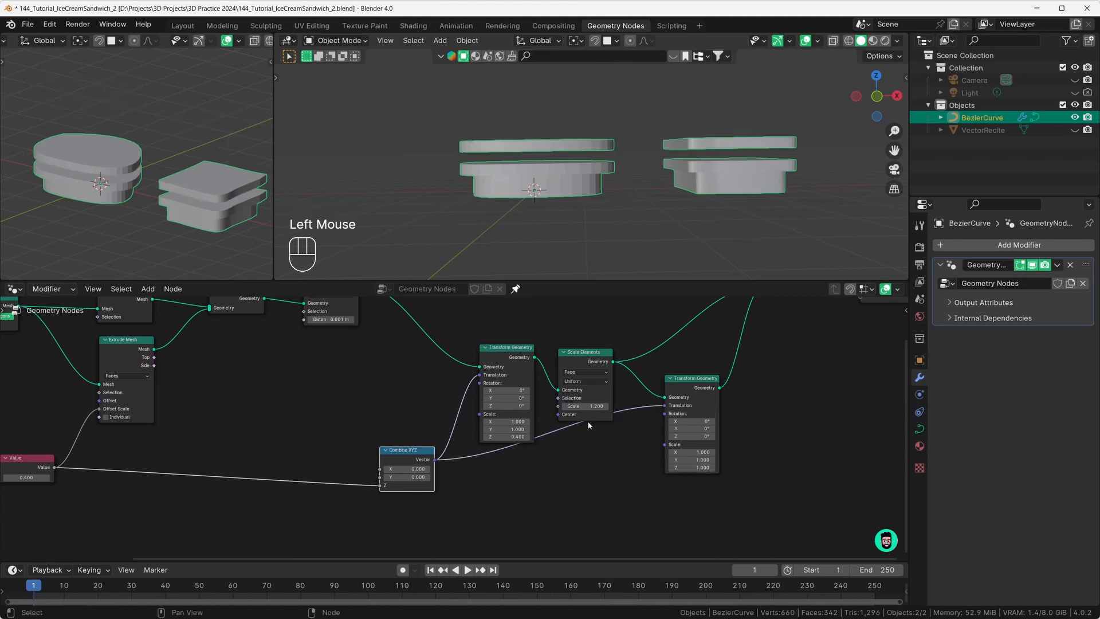
{"action": "middle_click_drag", "start_coordinate": [560, 185], "coordinate": [612, 177]}
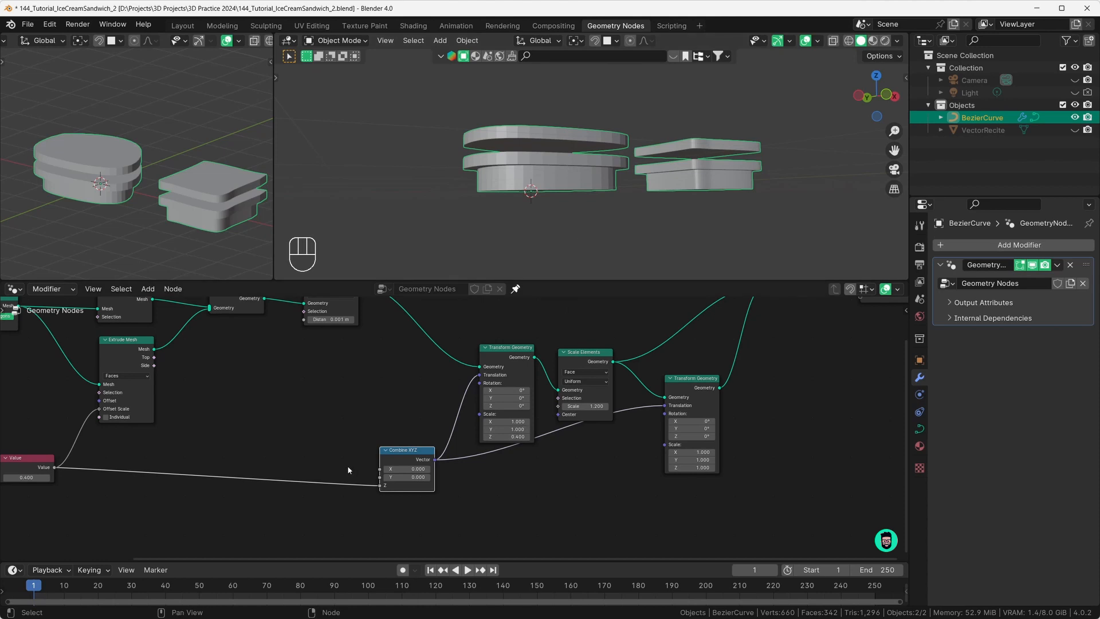
Step: Unlink Combine XYZ from the second Translation and search 'combi' from the Value output
{"action": "left_click_drag", "start_coordinate": [689, 378], "coordinate": [697, 437]}
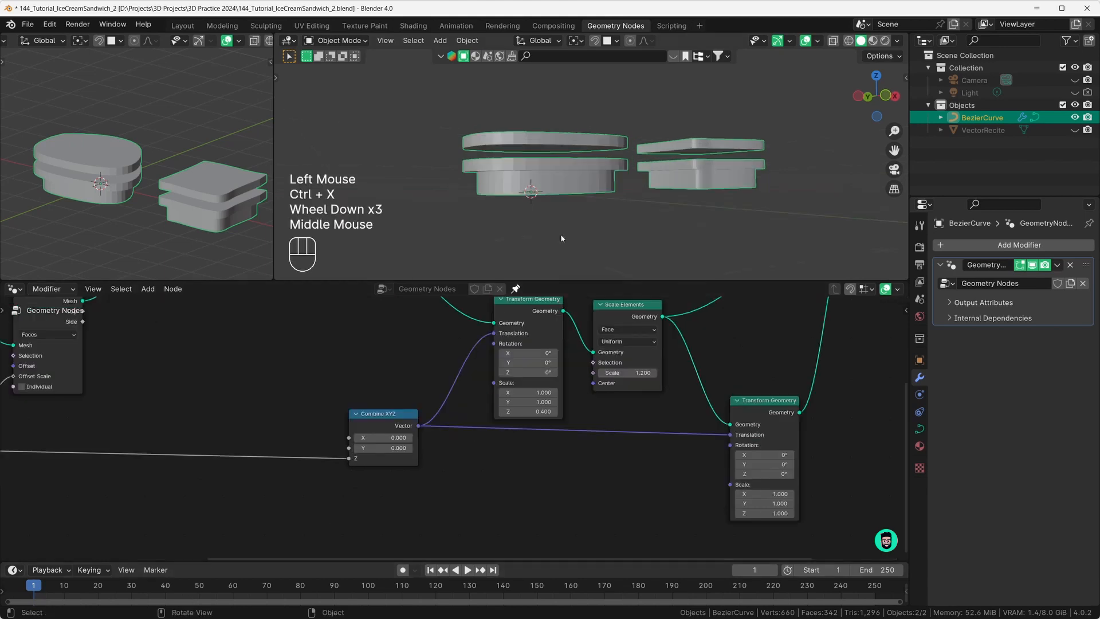
{"action": "middle_click_drag", "start_coordinate": [575, 185], "coordinate": [570, 161]}
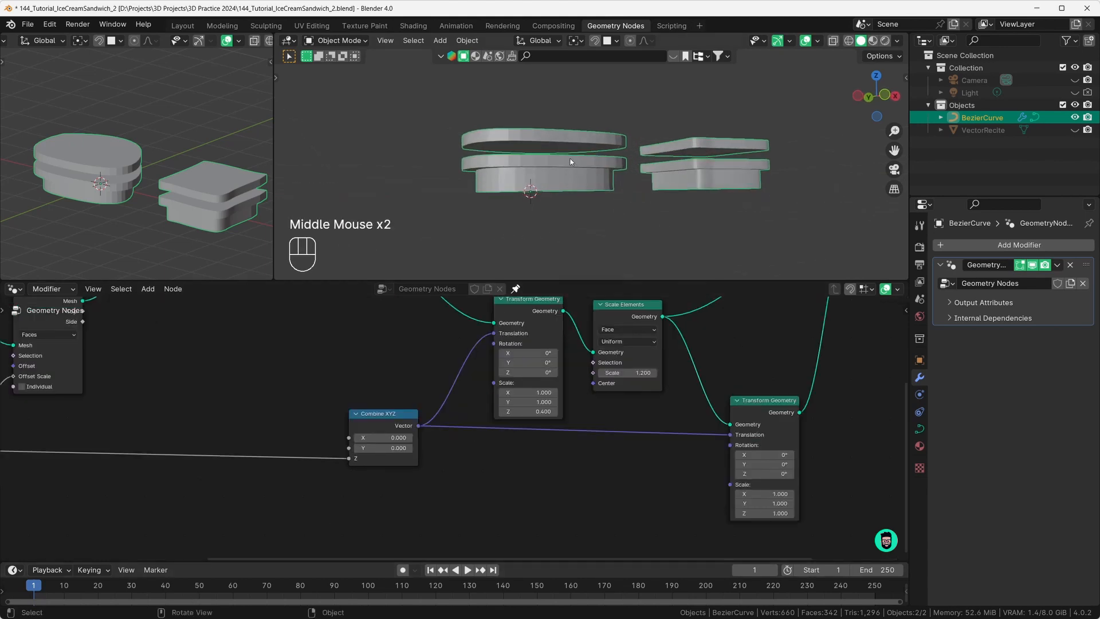
{"action": "scroll", "coordinate": [401, 424], "scroll_direction": "down", "scroll_amount": 3}
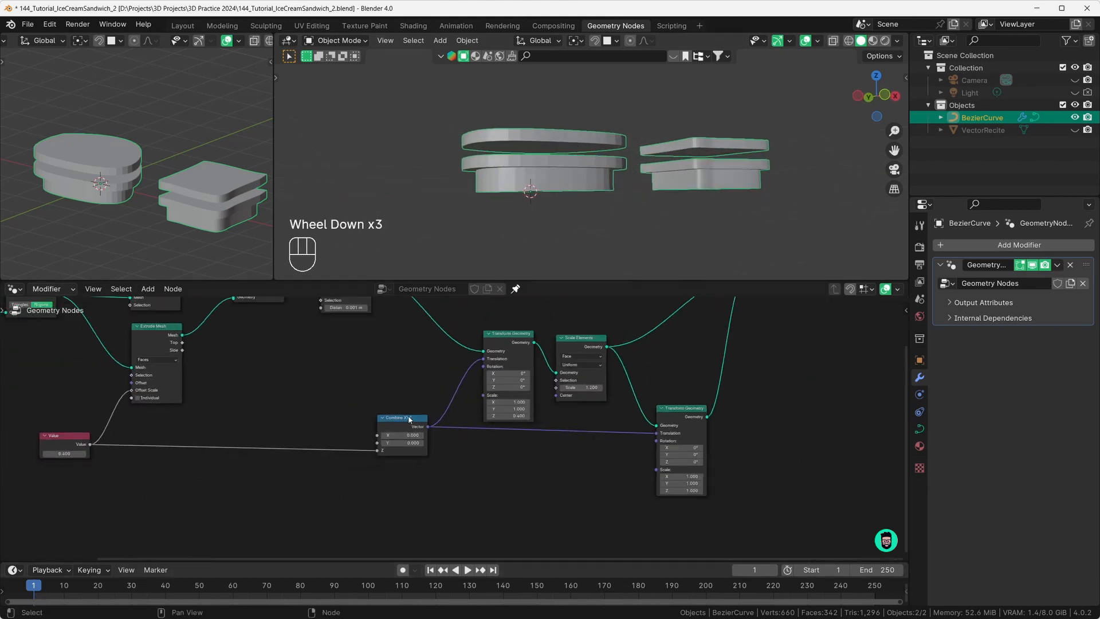
{"action": "left_click", "coordinate": [401, 424]}
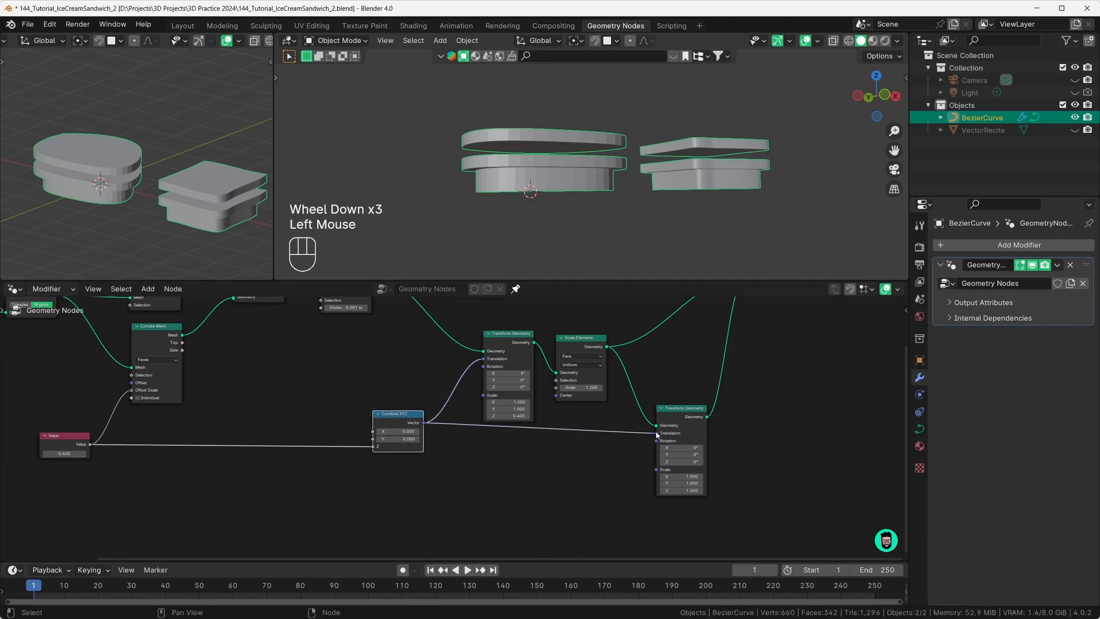
{"action": "left_click_drag", "start_coordinate": [657, 435], "coordinate": [582, 439]}
{"action": "left_click_drag", "start_coordinate": [401, 427], "coordinate": [397, 415]}
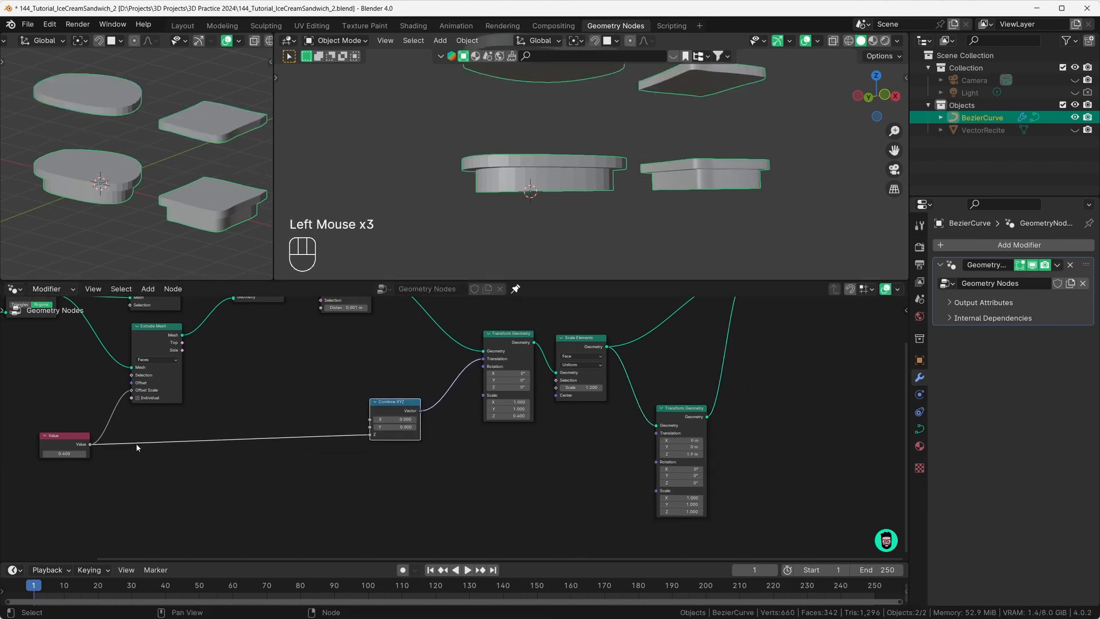
{"action": "left_click_drag", "start_coordinate": [92, 448], "coordinate": [390, 475]}
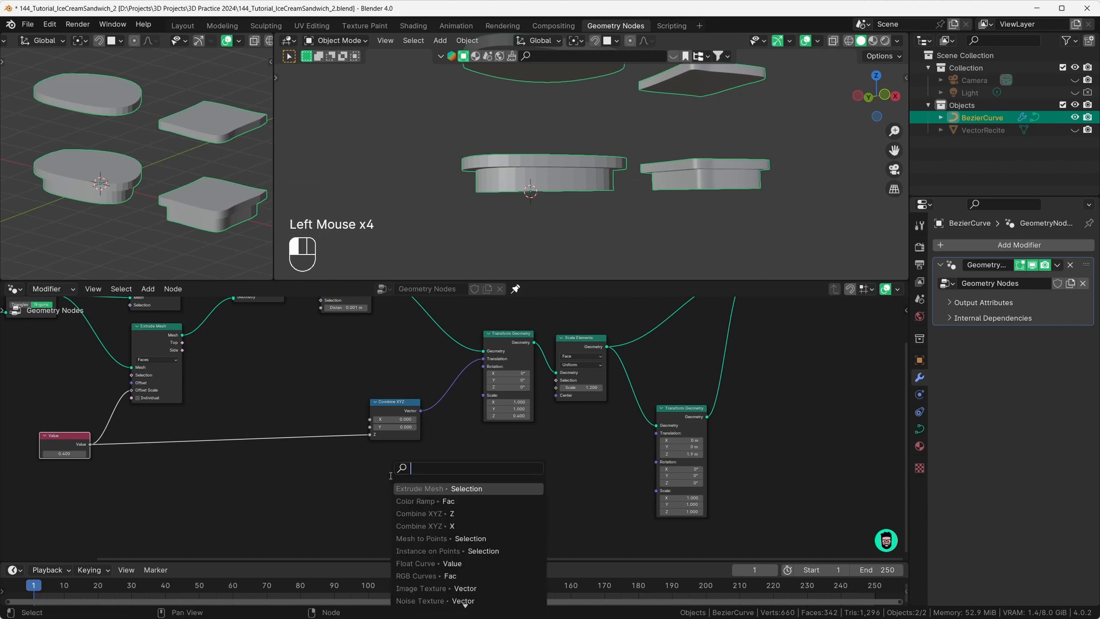
{"action": "type", "text": "combi"}
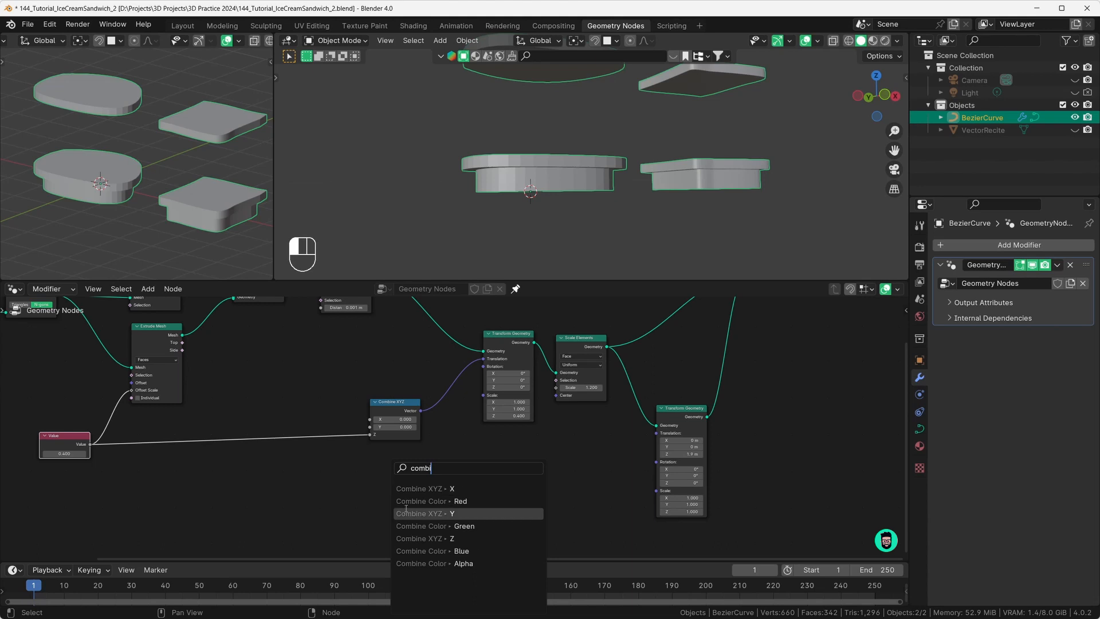
Step: Add a Combine XYZ fed by Value into Z and connect it to the second Translation
{"action": "left_click", "coordinate": [421, 538]}
{"action": "left_click", "coordinate": [401, 507]}
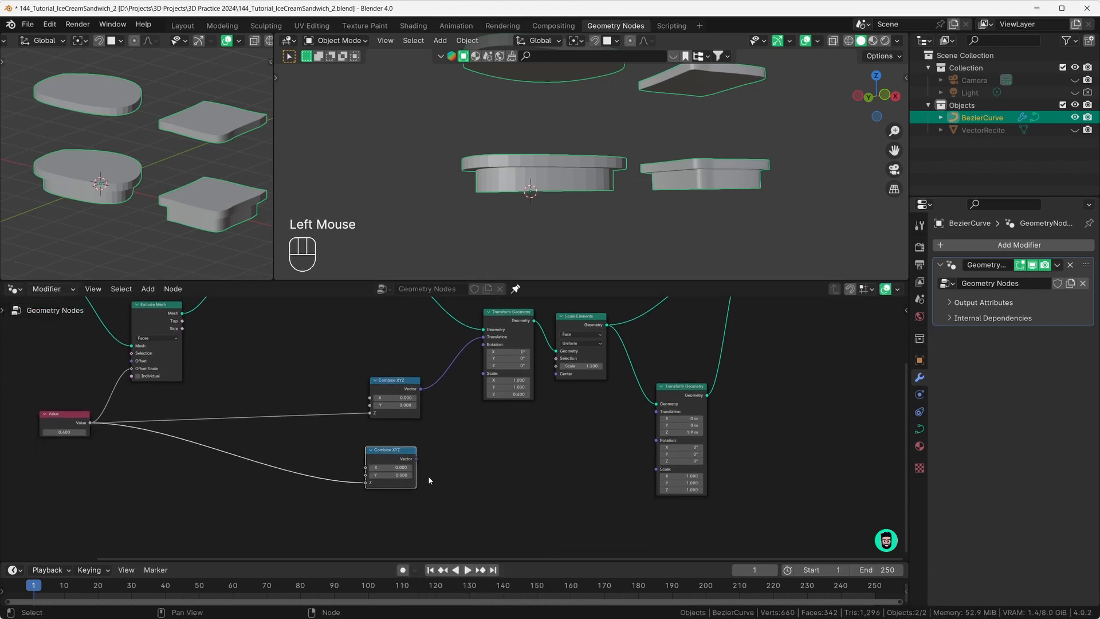
{"action": "left_click_drag", "start_coordinate": [416, 458], "coordinate": [657, 411]}
{"action": "scroll", "coordinate": [404, 497], "scroll_direction": "up", "scroll_amount": 3}
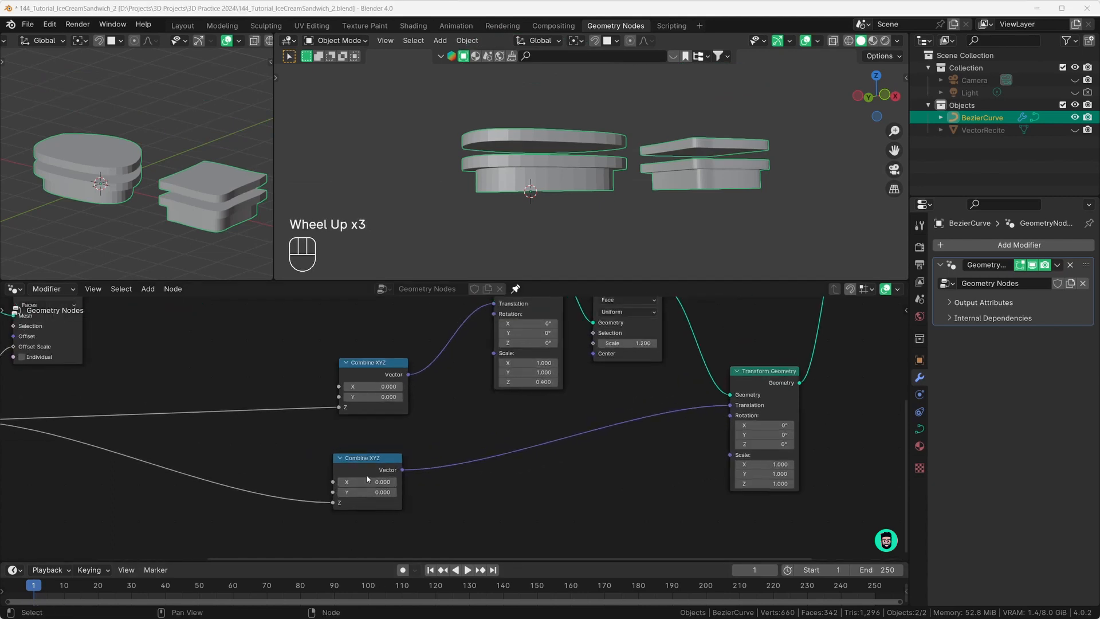
{"action": "middle_click_drag", "start_coordinate": [367, 395], "coordinate": [555, 416]}
{"action": "scroll", "coordinate": [555, 416], "scroll_direction": "down", "scroll_amount": 1}
{"action": "scroll", "coordinate": [512, 410], "scroll_direction": "down", "scroll_amount": 1, "text": "shift"}
Step: Insert a Math node after Value set to Multiply by -1, flipping the second slab below
{"action": "key", "text": "shift+a"}
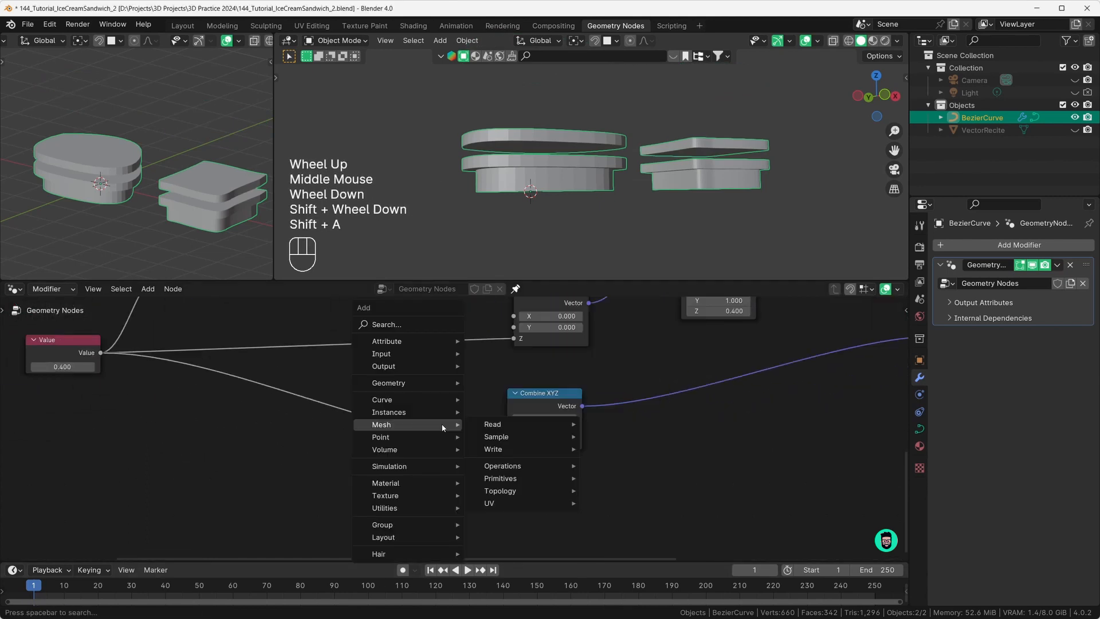
{"action": "type", "text": "add"}
{"action": "key", "text": "Return"}
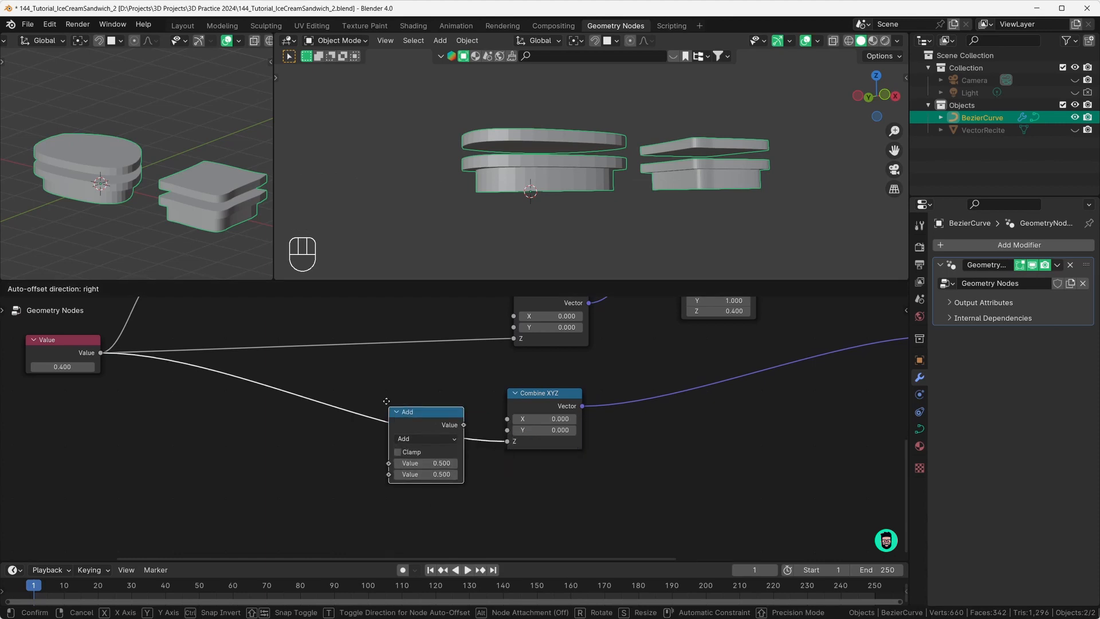
{"action": "left_click", "coordinate": [388, 383]}
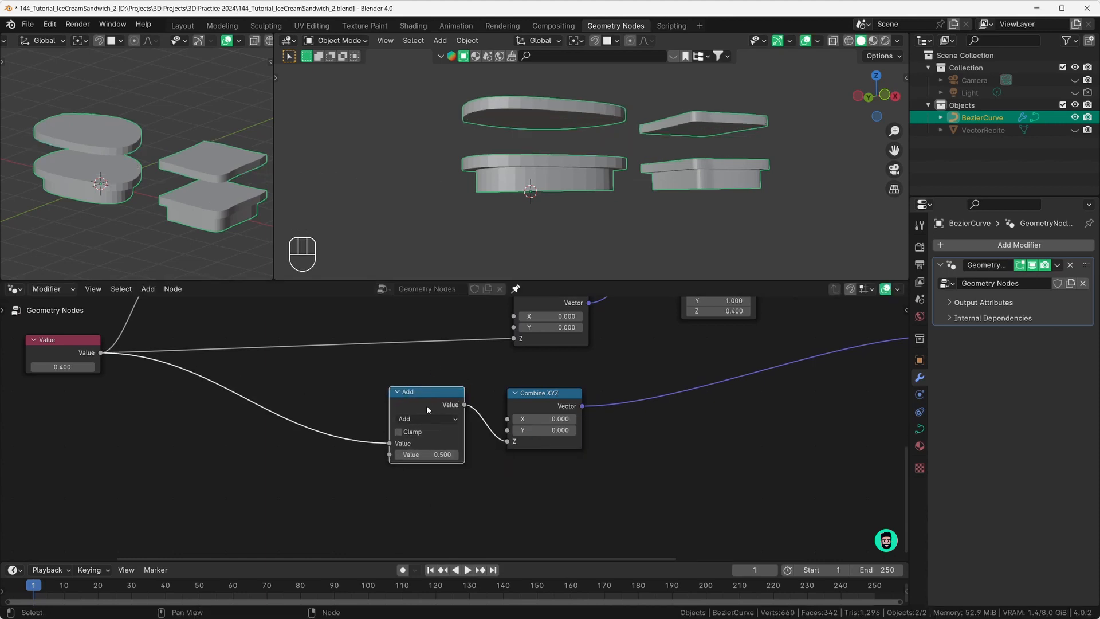
{"action": "left_click", "coordinate": [418, 420]}
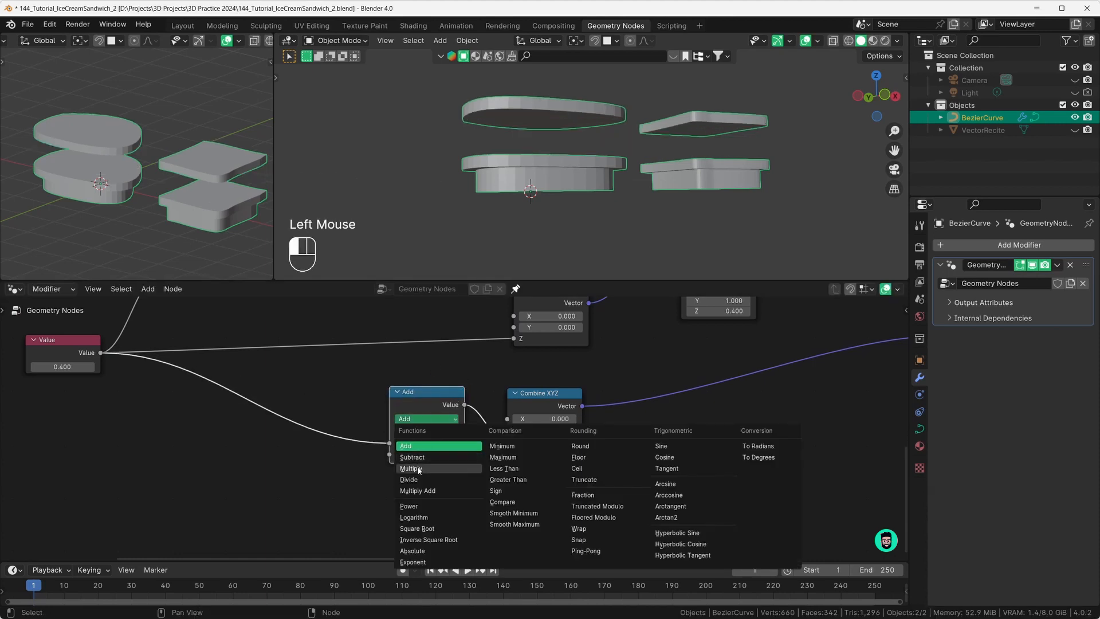
{"action": "left_click", "coordinate": [419, 468]}
{"action": "left_click", "coordinate": [424, 456]}
{"action": "type", "text": "-"}
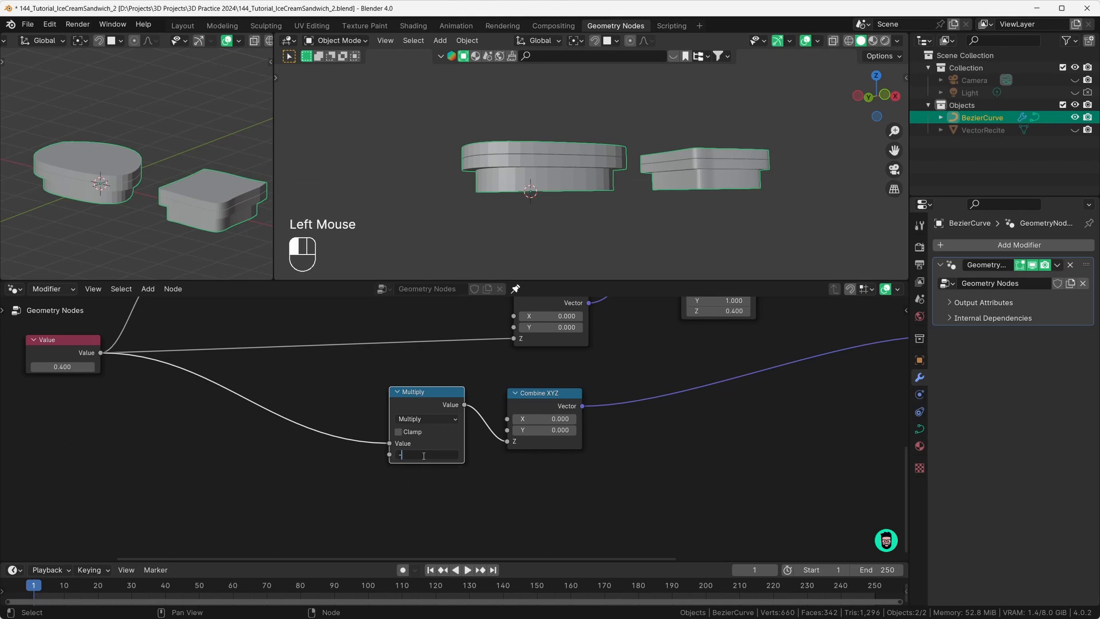
{"action": "type", "text": "1"}
{"action": "key", "text": "Return"}
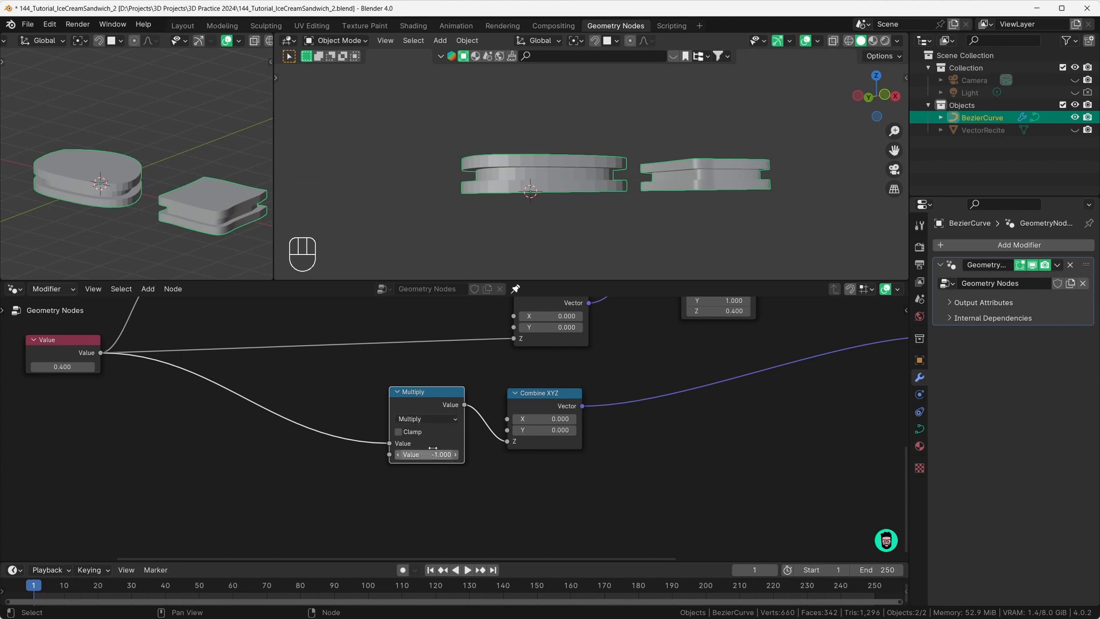
{"action": "middle_click_drag", "start_coordinate": [511, 228], "coordinate": [531, 177]}
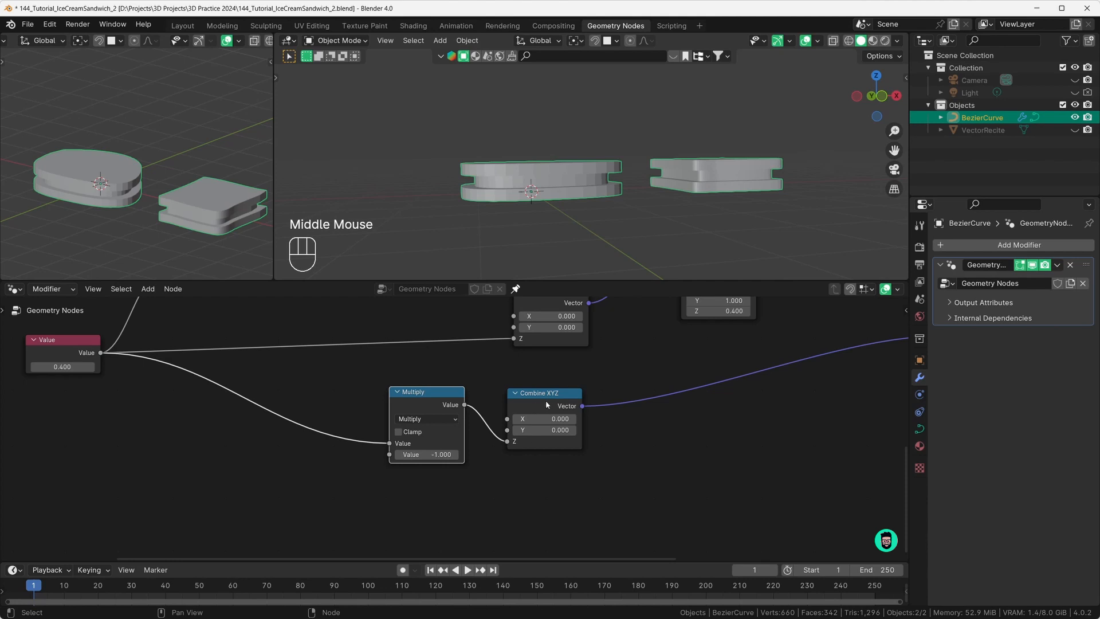
{"action": "left_click_drag", "start_coordinate": [545, 400], "coordinate": [549, 402]}
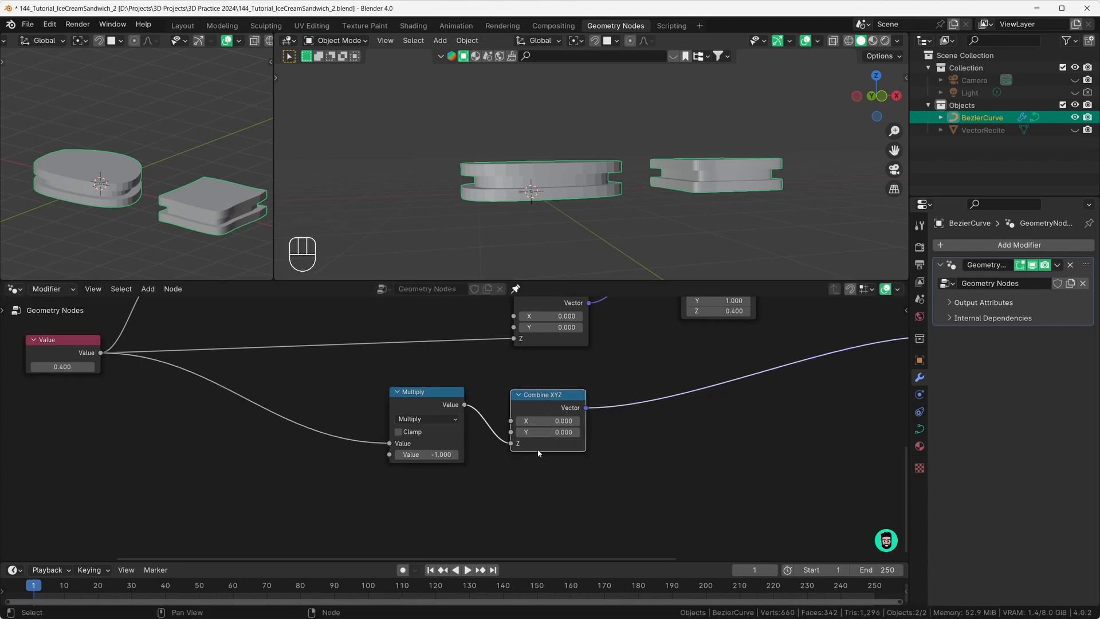
{"action": "middle_click_drag", "start_coordinate": [860, 413], "coordinate": [473, 495]}
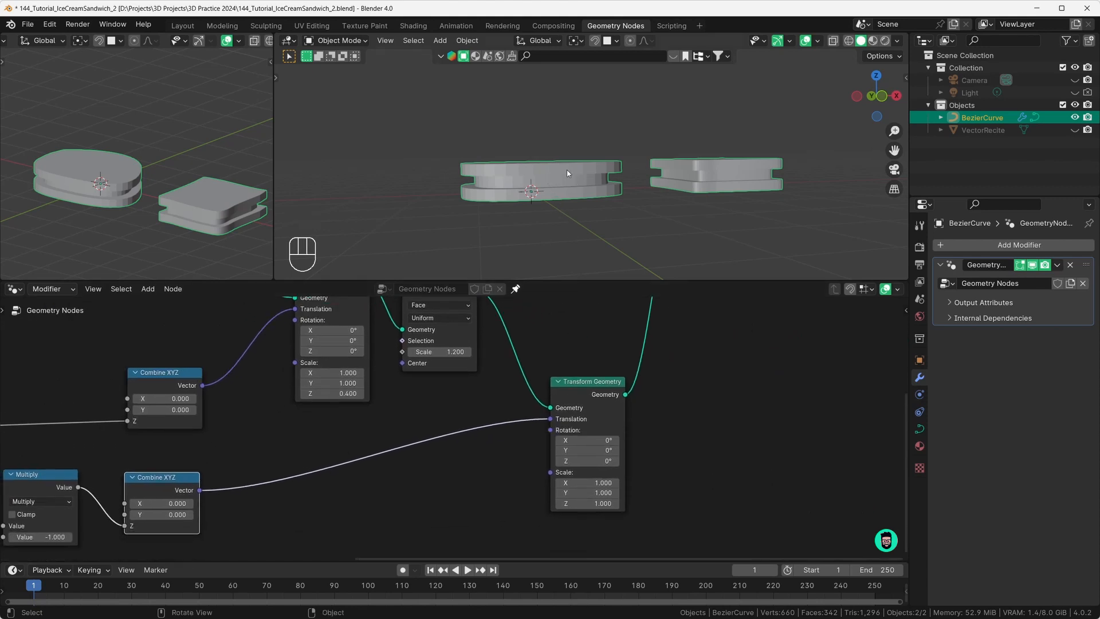
Step: Raise the shared height Value to stretch the sandwiches taller
{"action": "scroll", "coordinate": [425, 461], "scroll_direction": "down", "scroll_amount": 2}
{"action": "middle_click_drag", "start_coordinate": [302, 496], "coordinate": [564, 503]}
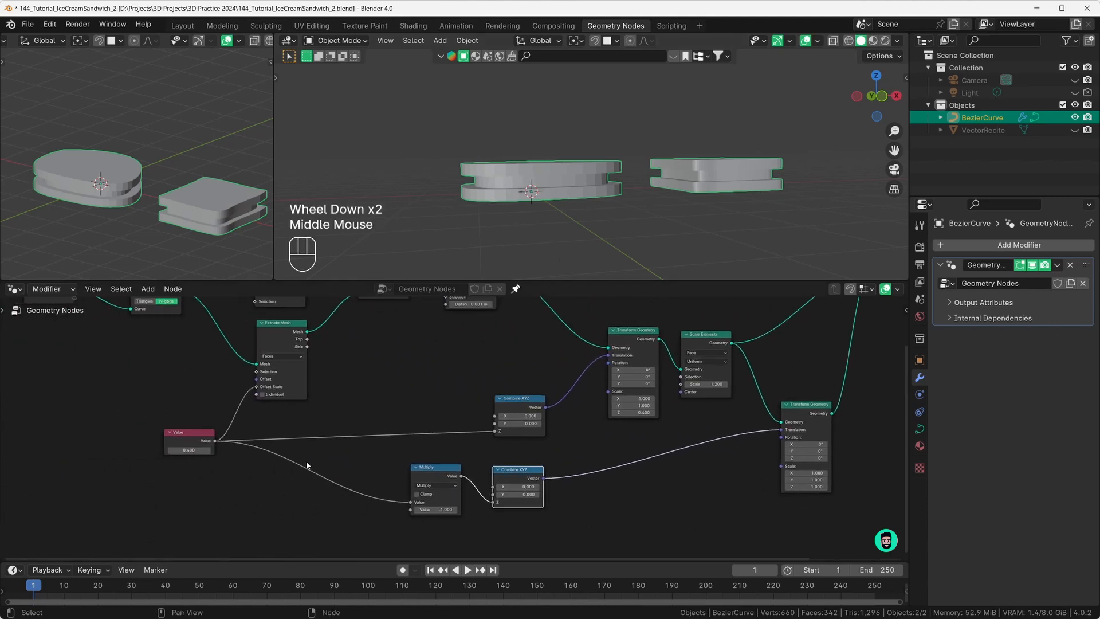
{"action": "middle_click_drag", "start_coordinate": [257, 441], "coordinate": [309, 446]}
{"action": "scroll", "coordinate": [286, 461], "scroll_direction": "up", "scroll_amount": 3}
{"action": "middle_click_drag", "start_coordinate": [189, 464], "coordinate": [278, 444]}
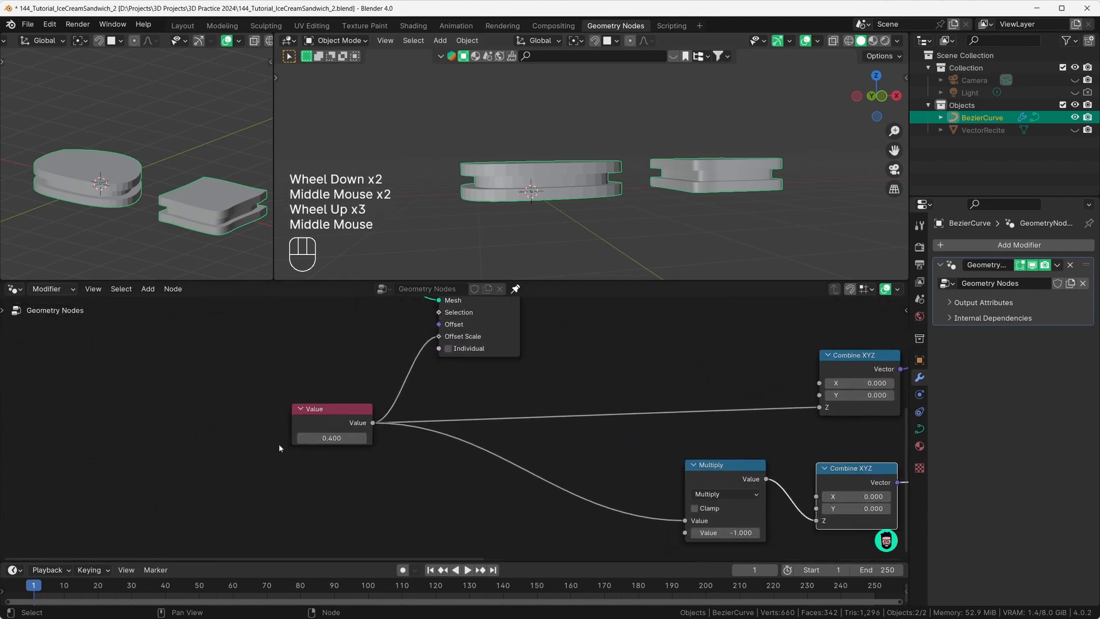
{"action": "left_click_drag", "start_coordinate": [338, 438], "coordinate": [453, 438]}
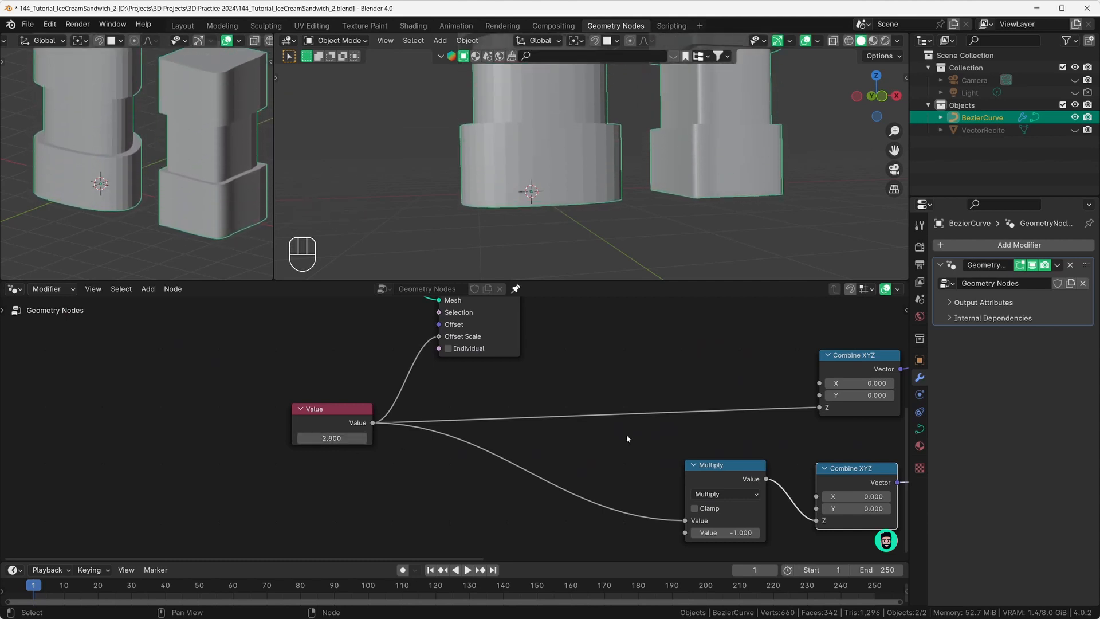
{"action": "scroll", "coordinate": [641, 430], "scroll_direction": "down", "scroll_amount": 4}
{"action": "scroll", "coordinate": [658, 427], "scroll_direction": "up", "scroll_amount": 1}
{"action": "middle_click_drag", "start_coordinate": [658, 427], "coordinate": [449, 467]}
{"action": "middle_click_drag", "start_coordinate": [705, 415], "coordinate": [620, 440]}
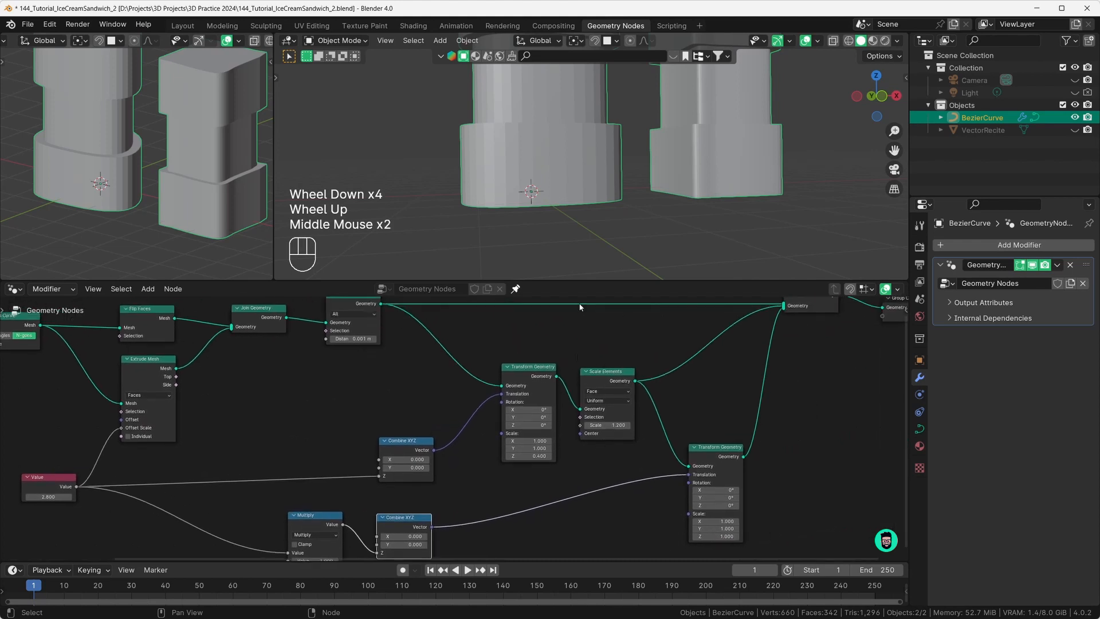
{"action": "scroll", "coordinate": [574, 255], "scroll_direction": "down", "scroll_amount": 2}
{"action": "middle_click_drag", "start_coordinate": [575, 255], "coordinate": [579, 279], "text": "shift"}
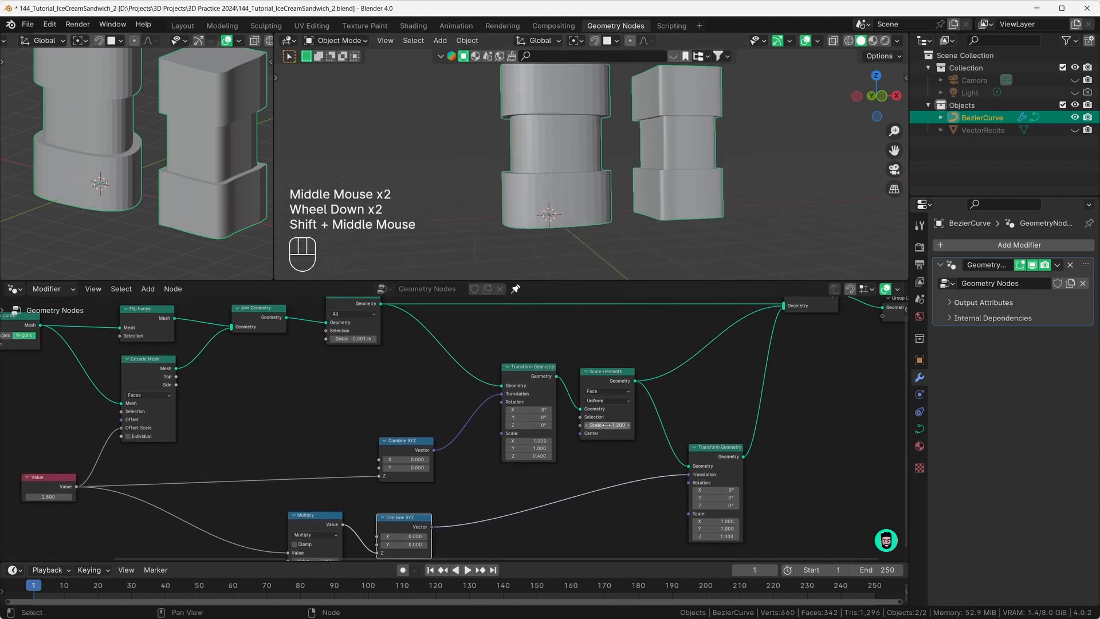
Step: Test other Scale Elements widths, keeping 1.200, and set the middle section's Z scale to 1.000
{"action": "mouse_move", "coordinate": [607, 425]}
{"action": "left_mouse_down"}
{"action": "mouse_move", "coordinate": [656, 425]}
{"action": "mouse_move", "coordinate": [592, 426]}
{"action": "left_mouse_up"}
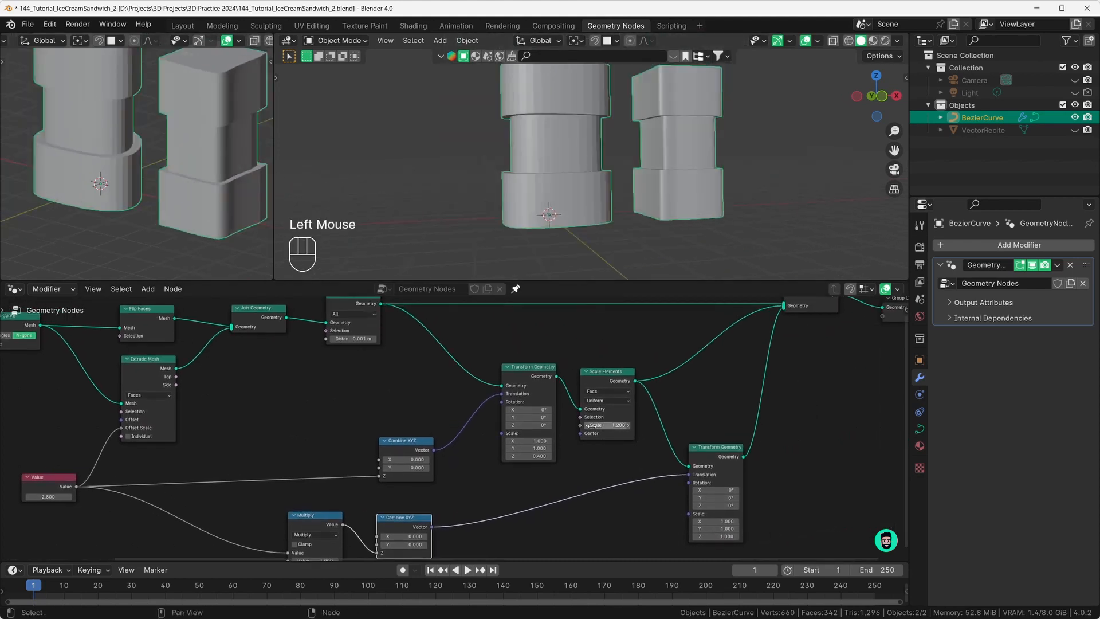
{"action": "scroll", "coordinate": [508, 435], "scroll_direction": "up", "scroll_amount": 2}
{"action": "mouse_move", "coordinate": [539, 464]}
{"action": "left_mouse_down"}
{"action": "mouse_move", "coordinate": [595, 464]}
{"action": "mouse_move", "coordinate": [527, 463]}
{"action": "mouse_move", "coordinate": [573, 464]}
{"action": "mouse_move", "coordinate": [533, 464]}
{"action": "mouse_move", "coordinate": [546, 463]}
{"action": "left_mouse_up"}
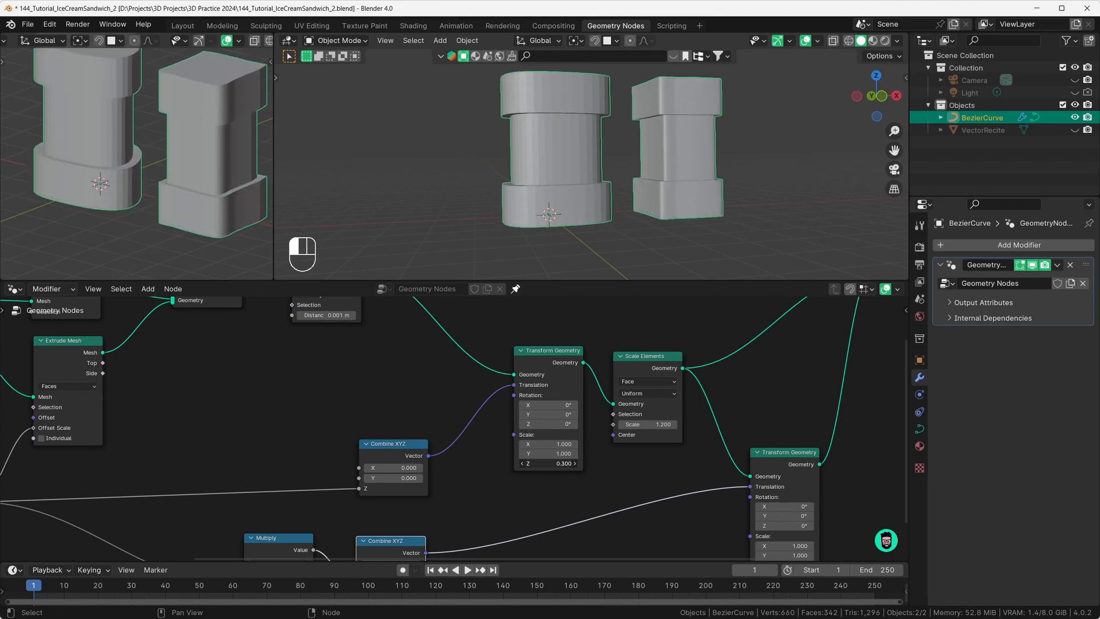
{"action": "scroll", "coordinate": [520, 484], "scroll_direction": "down", "scroll_amount": 2}
{"action": "scroll", "coordinate": [209, 467], "scroll_direction": "down", "scroll_amount": 2}
Step: Lower the height Value from 2.800 through 1.200 to 0.500 and adjust the slabs' Z scale
{"action": "middle_click_drag", "start_coordinate": [209, 466], "coordinate": [555, 331]}
{"action": "scroll", "coordinate": [367, 415], "scroll_direction": "up", "scroll_amount": 3}
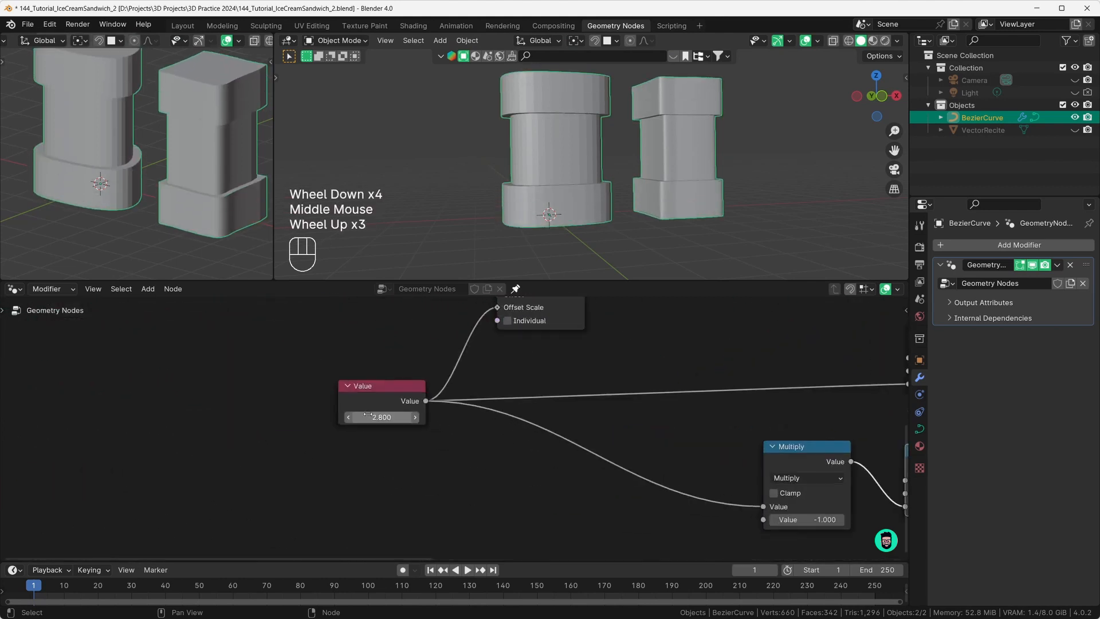
{"action": "scroll", "coordinate": [368, 414], "scroll_direction": "up", "scroll_amount": 2}
{"action": "left_click_drag", "start_coordinate": [367, 414], "coordinate": [300, 414]}
{"action": "scroll", "coordinate": [479, 417], "scroll_direction": "down", "scroll_amount": 2}
{"action": "middle_click_drag", "start_coordinate": [687, 412], "coordinate": [435, 403]}
{"action": "middle_click_drag", "start_coordinate": [659, 409], "coordinate": [424, 439]}
{"action": "middle_click_drag", "start_coordinate": [733, 399], "coordinate": [486, 476]}
{"action": "left_click_drag", "start_coordinate": [512, 442], "coordinate": [524, 441]}
{"action": "scroll", "coordinate": [459, 432], "scroll_direction": "down", "scroll_amount": 4}
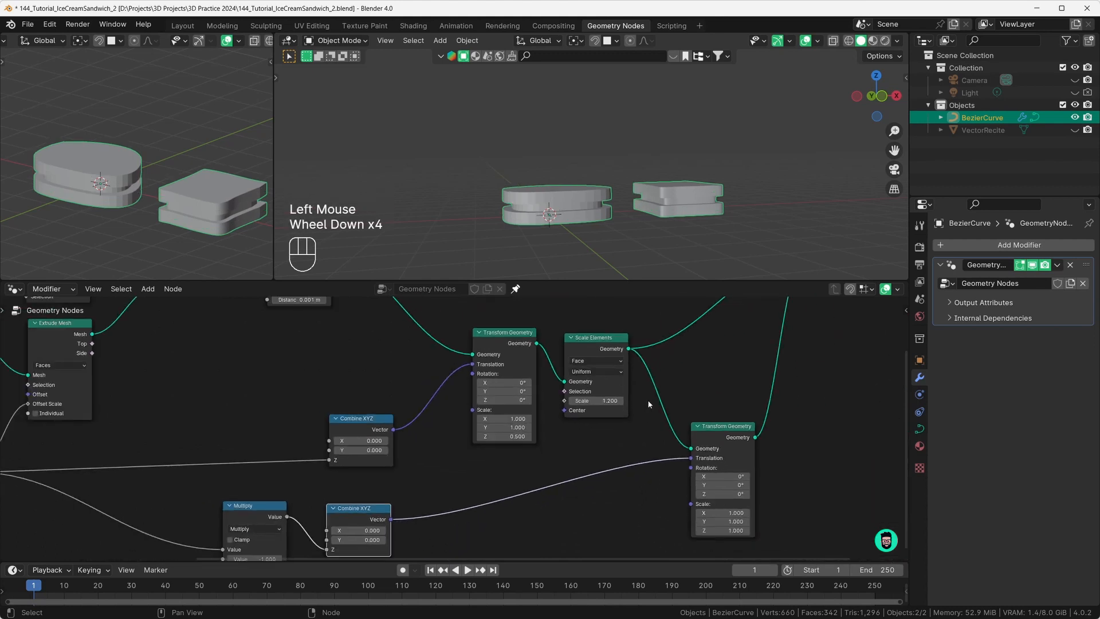
Step: Set the middle Transform Geometry Scale Z to 0.400 and shift the Join Geometry node right
{"action": "left_click", "coordinate": [485, 437]}
{"action": "middle_click_drag", "start_coordinate": [618, 229], "coordinate": [607, 239]}
{"action": "scroll", "coordinate": [608, 412], "scroll_direction": "down", "scroll_amount": 3}
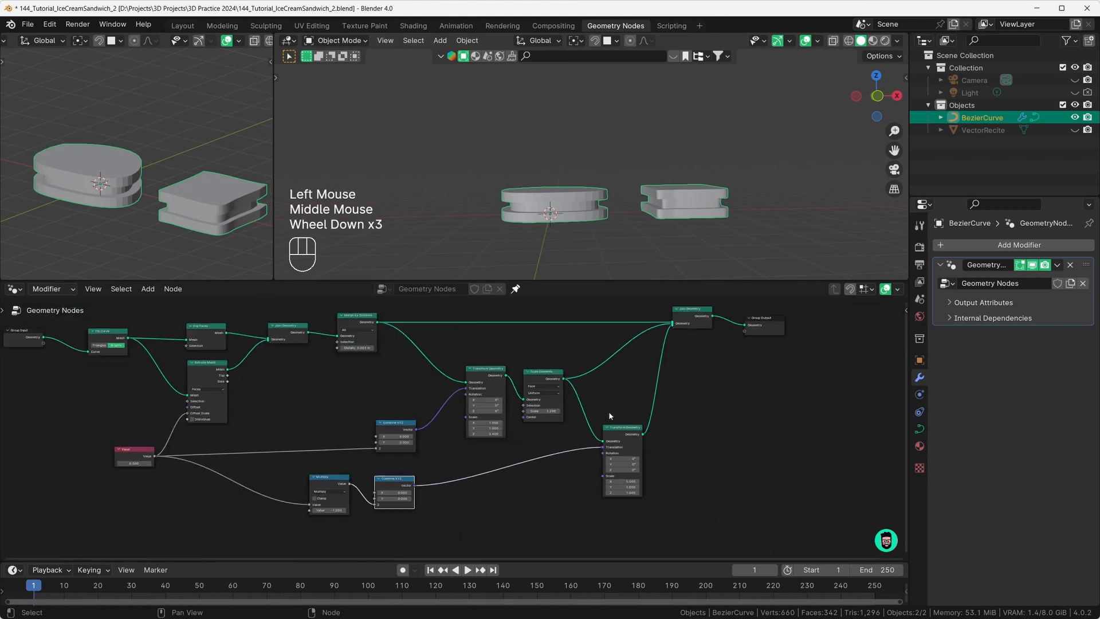
{"action": "scroll", "coordinate": [611, 372], "scroll_direction": "up", "scroll_amount": 1}
{"action": "scroll", "coordinate": [612, 344], "scroll_direction": "down", "scroll_amount": 3}
{"action": "middle_click_drag", "start_coordinate": [613, 337], "coordinate": [570, 426]}
{"action": "left_click_drag", "start_coordinate": [581, 381], "coordinate": [691, 377]}
Step: Add a material slot to the curve object and assign Base.Sandwich to it
{"action": "left_click", "coordinate": [919, 446]}
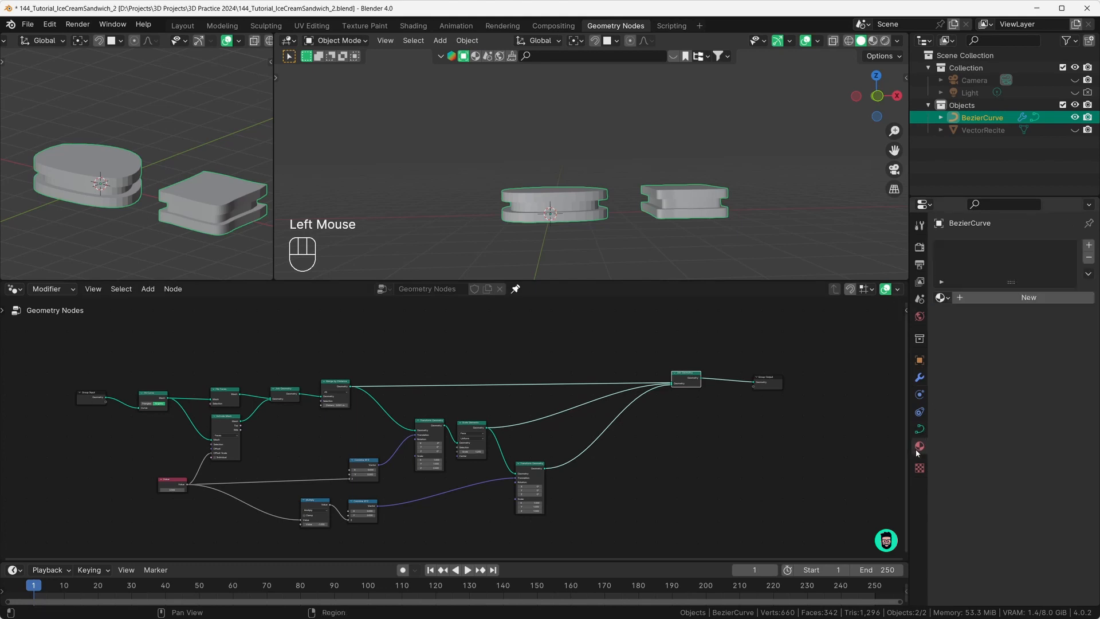
{"action": "left_click", "coordinate": [941, 297]}
{"action": "left_click_drag", "start_coordinate": [687, 378], "coordinate": [691, 381]}
{"action": "scroll", "coordinate": [421, 376], "scroll_direction": "up", "scroll_amount": 2}
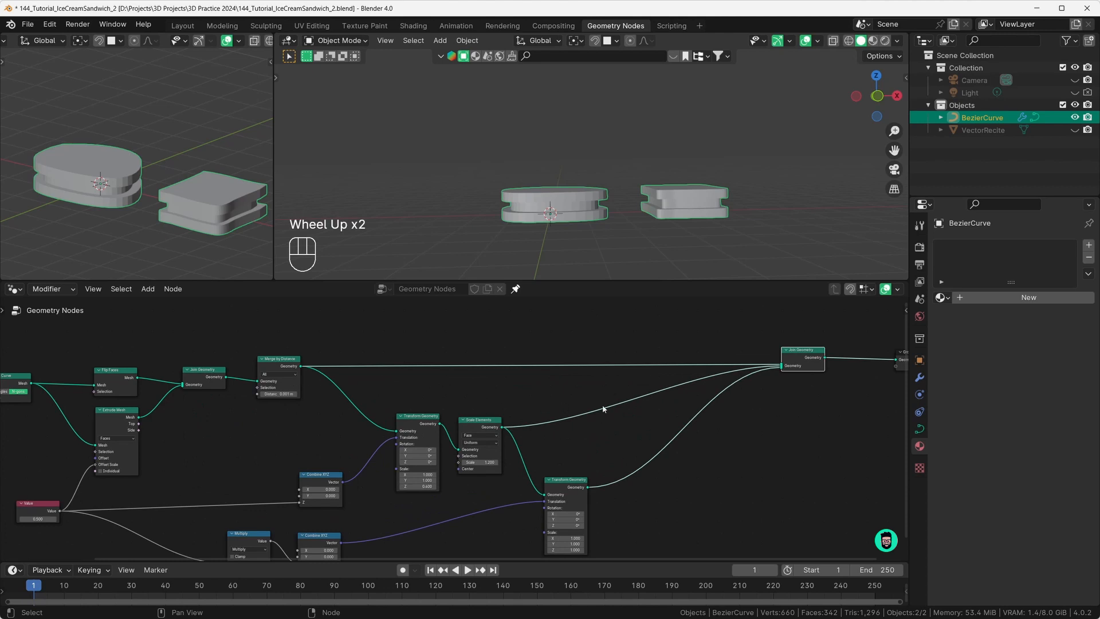
{"action": "mouse_move", "coordinate": [808, 355]}
{"action": "left_mouse_down"}
{"action": "mouse_move", "coordinate": [779, 354]}
{"action": "mouse_move", "coordinate": [788, 354]}
{"action": "left_mouse_up"}
{"action": "left_click", "coordinate": [941, 297]}
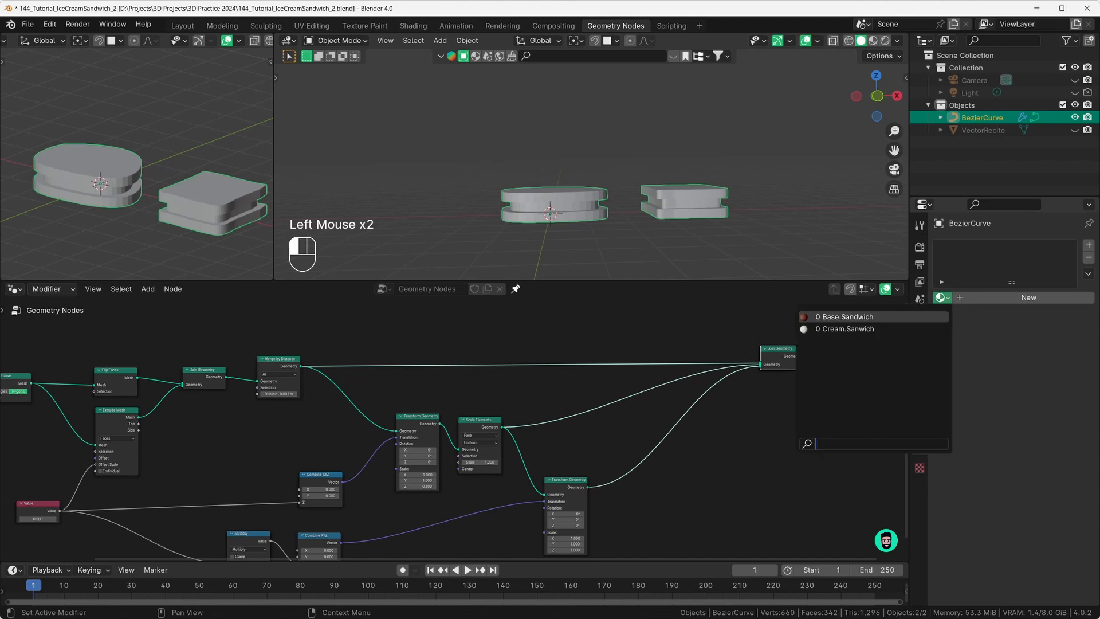
{"action": "left_click", "coordinate": [972, 299]}
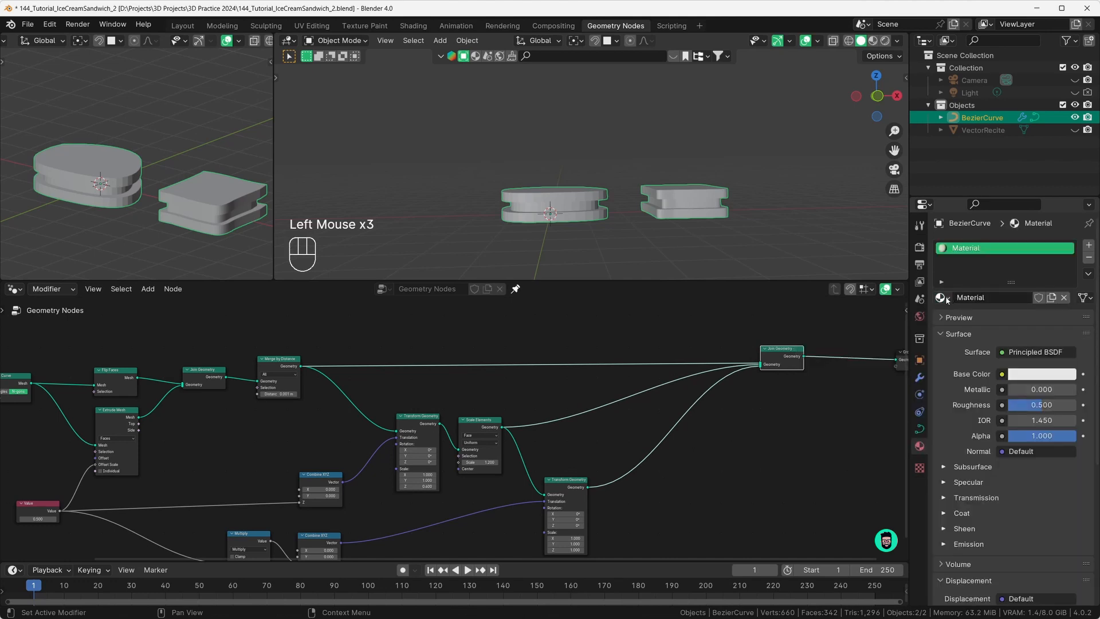
{"action": "left_click", "coordinate": [944, 299]}
{"action": "left_click", "coordinate": [848, 317]}
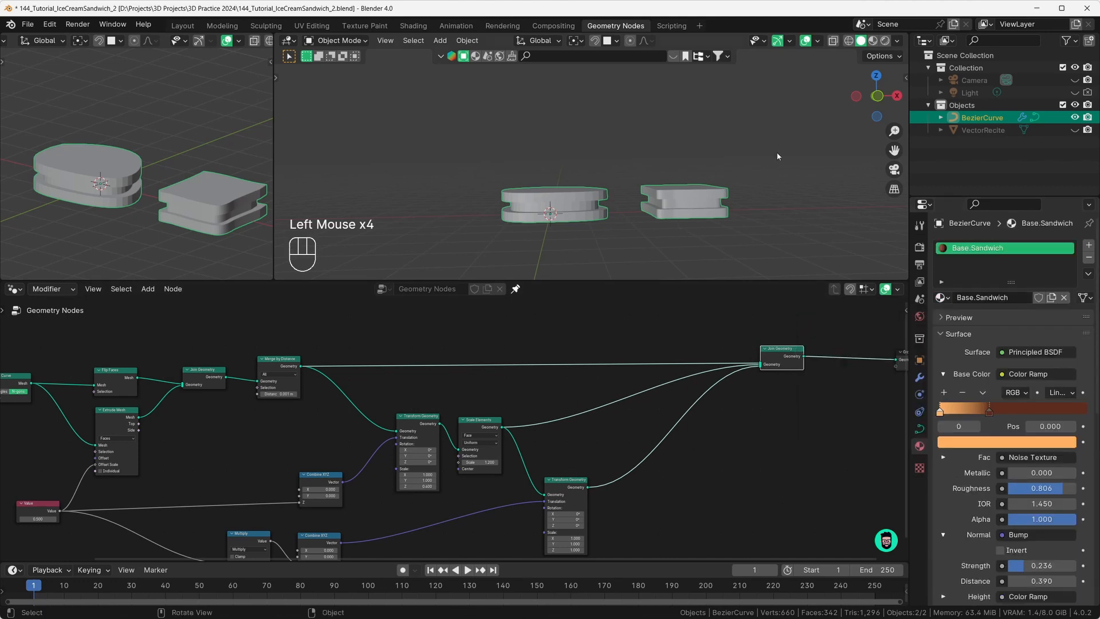
Step: Switch the viewport to Material Preview and look over the sandwiches
{"action": "left_click", "coordinate": [873, 41]}
{"action": "middle_click_drag", "start_coordinate": [710, 217], "coordinate": [641, 241]}
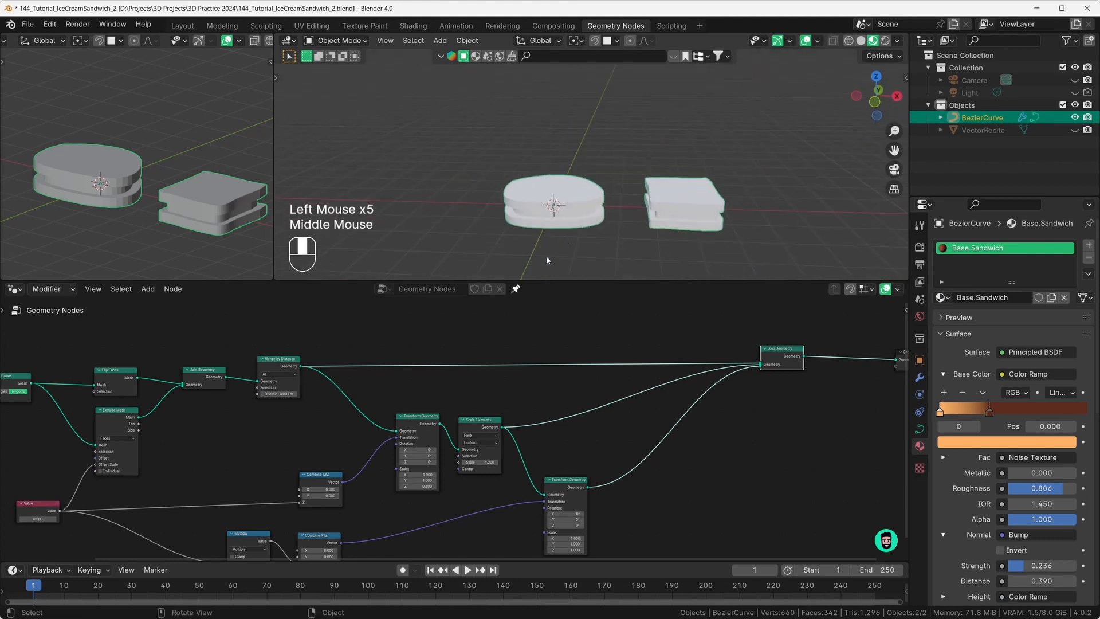
{"action": "scroll", "coordinate": [423, 398], "scroll_direction": "up", "scroll_amount": 2}
{"action": "middle_click_drag", "start_coordinate": [423, 399], "coordinate": [480, 419]}
Step: Insert a Set Material node after Merge by Distance, initially using Base.Sandwich
{"action": "key", "text": "shift+a"}
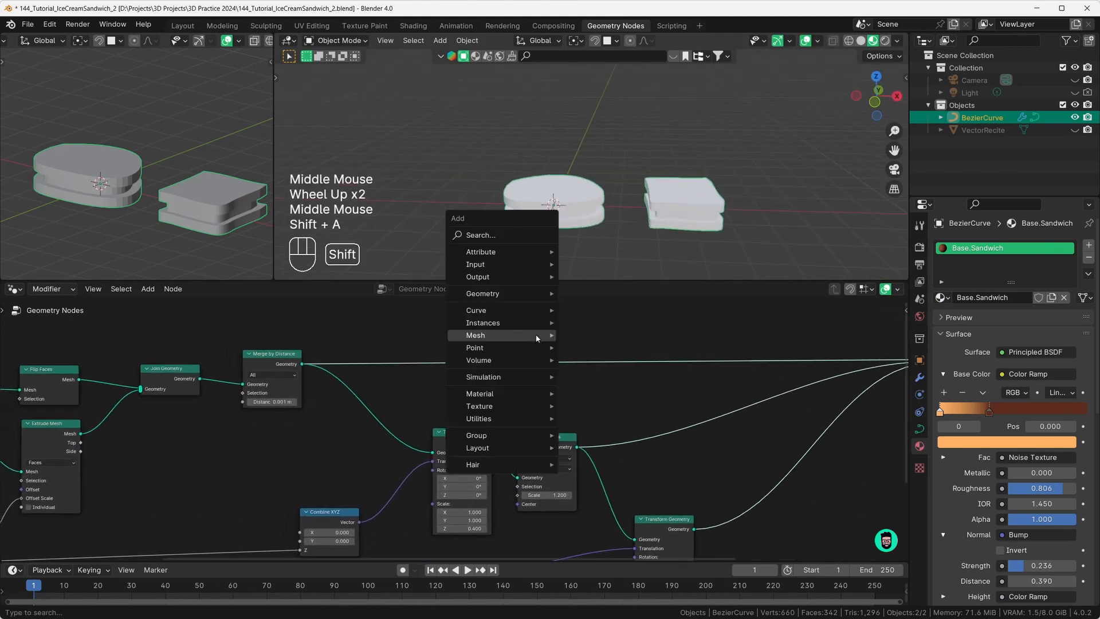
{"action": "mouse_move", "coordinate": [537, 338]}
{"action": "type", "text": "set"}
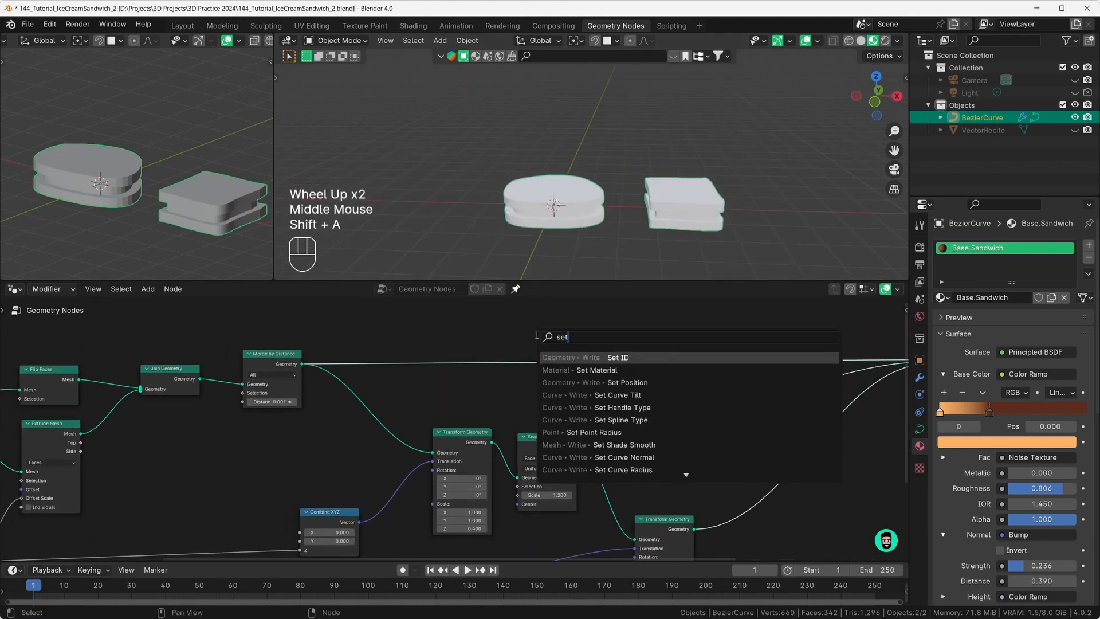
{"action": "left_click", "coordinate": [579, 374]}
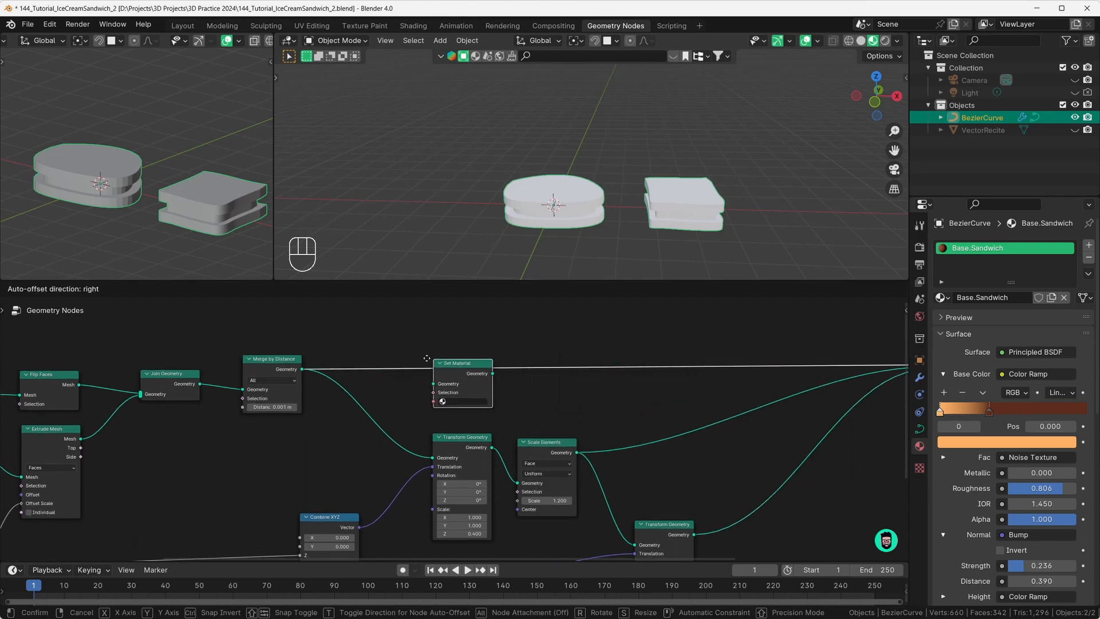
{"action": "left_click", "coordinate": [426, 354]}
{"action": "left_click", "coordinate": [443, 392]}
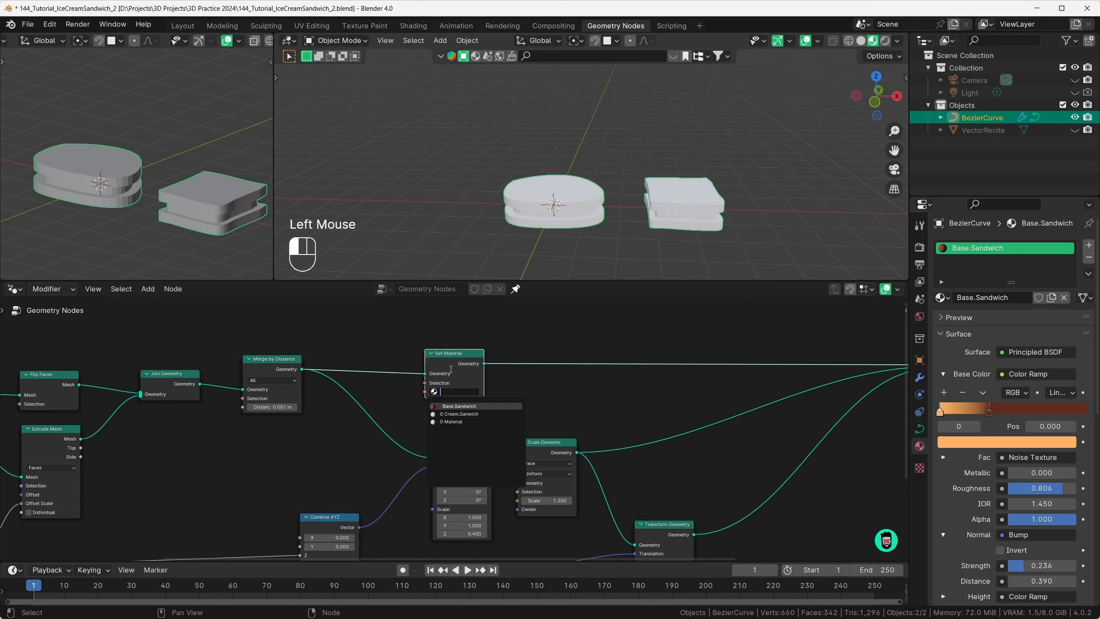
{"action": "left_click", "coordinate": [462, 406]}
Step: Replace the Set Material node's material with Cream.Sanwich for the cream layer
{"action": "middle_click_drag", "start_coordinate": [512, 243], "coordinate": [551, 221]}
{"action": "left_click", "coordinate": [473, 392]}
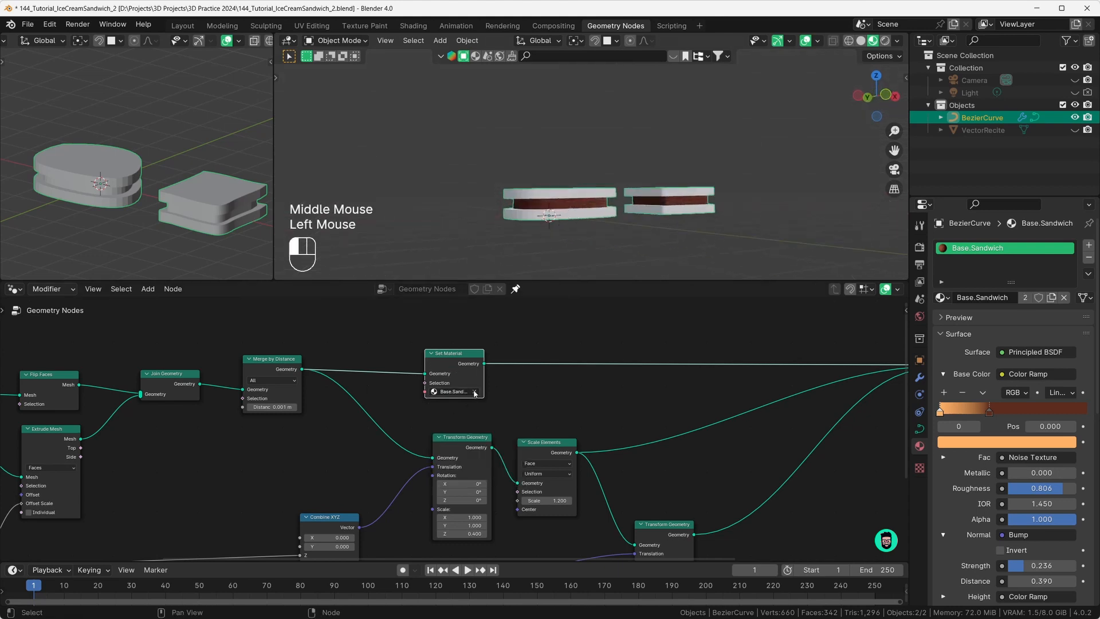
{"action": "left_click", "coordinate": [446, 392]}
{"action": "left_click", "coordinate": [443, 414]}
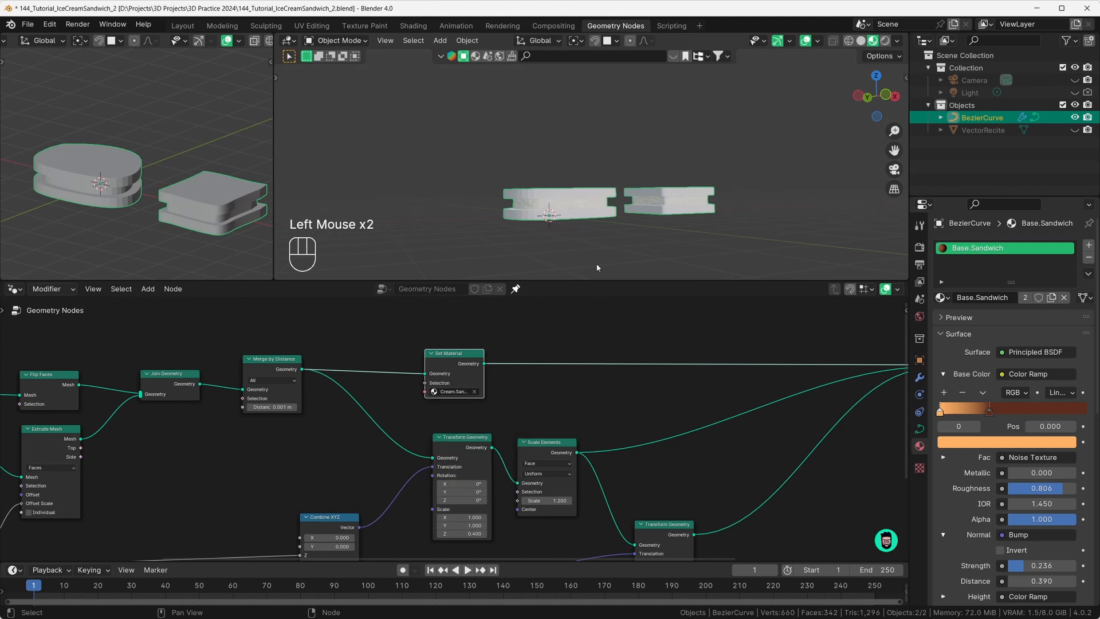
Step: Inspect the cream filling and shift the lower Transform Geometry node down-left
{"action": "middle_click_drag", "start_coordinate": [547, 220], "coordinate": [537, 198]}
{"action": "scroll", "coordinate": [552, 218], "scroll_direction": "up", "scroll_amount": 3}
{"action": "scroll", "coordinate": [541, 201], "scroll_direction": "down", "scroll_amount": 2}
{"action": "middle_click_drag", "start_coordinate": [538, 199], "coordinate": [536, 206]}
{"action": "scroll", "coordinate": [535, 389], "scroll_direction": "down", "scroll_amount": 3}
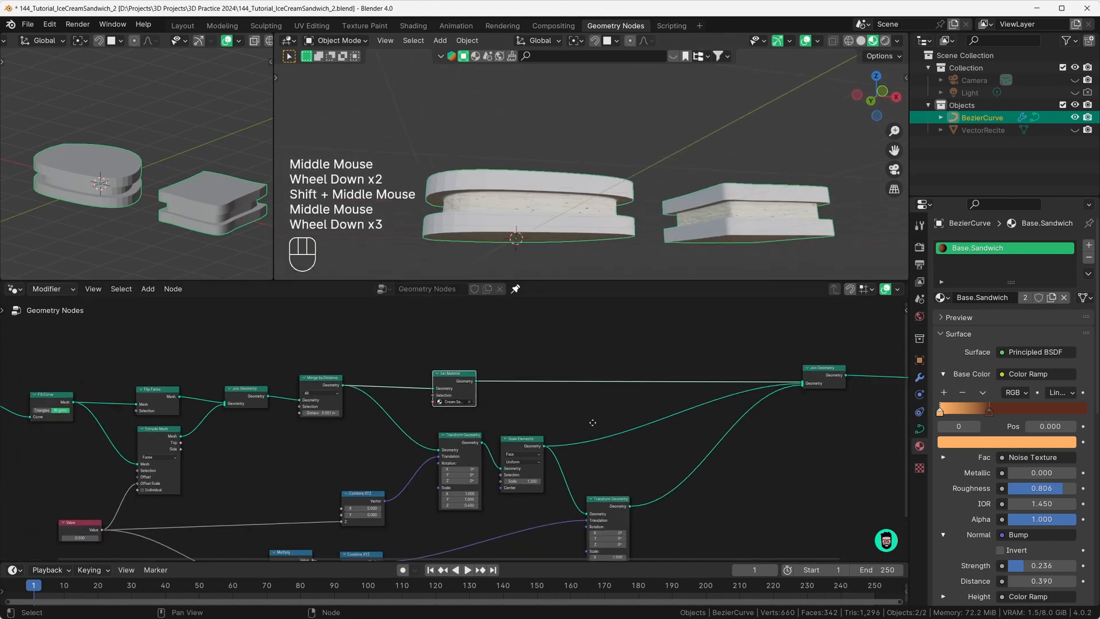
{"action": "middle_click_drag", "start_coordinate": [535, 389], "coordinate": [513, 371]}
{"action": "left_click", "coordinate": [452, 386]}
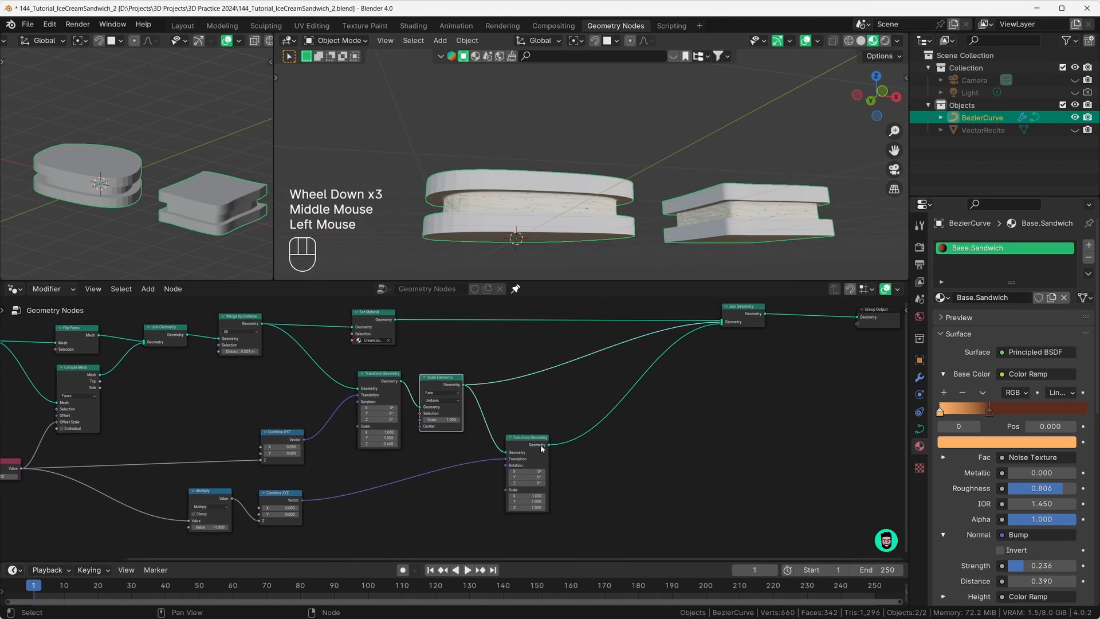
{"action": "left_click_drag", "start_coordinate": [539, 445], "coordinate": [534, 451]}
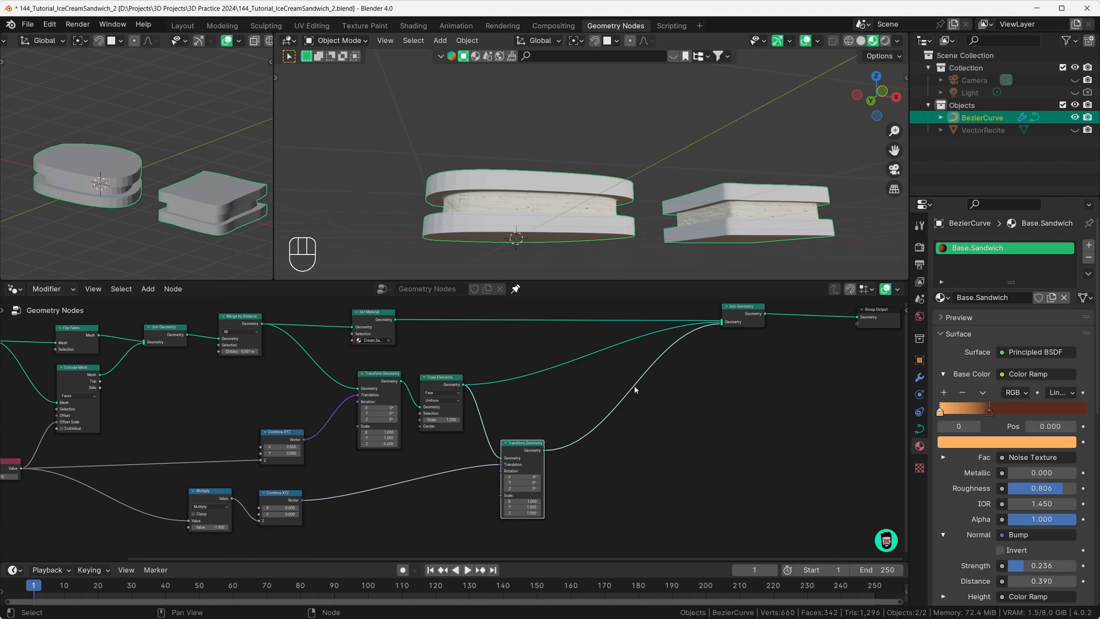
Step: Drop a Join Geometry node onto the Scale Elements link and feed in the lower Transform Geometry output
{"action": "key", "text": "shift+a"}
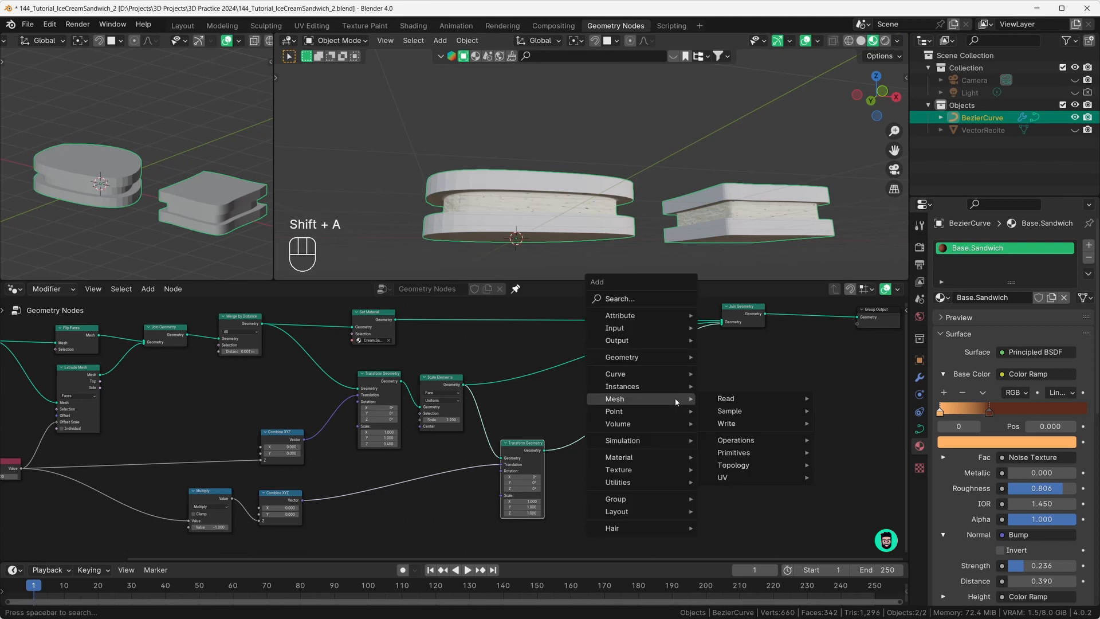
{"action": "type", "text": "joim"}
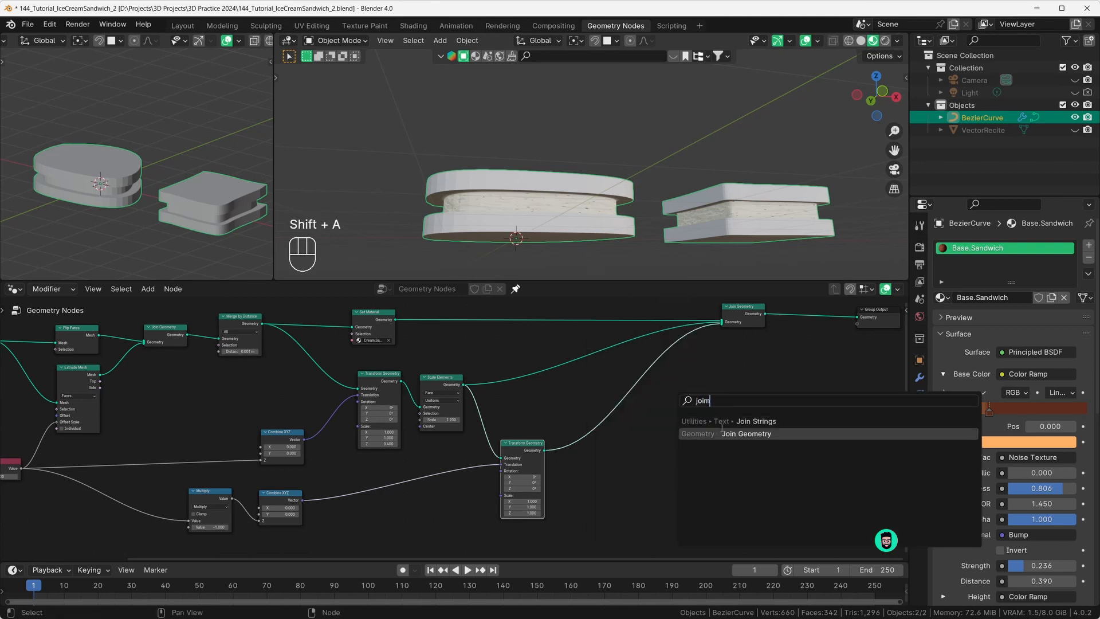
{"action": "left_click", "coordinate": [746, 433]}
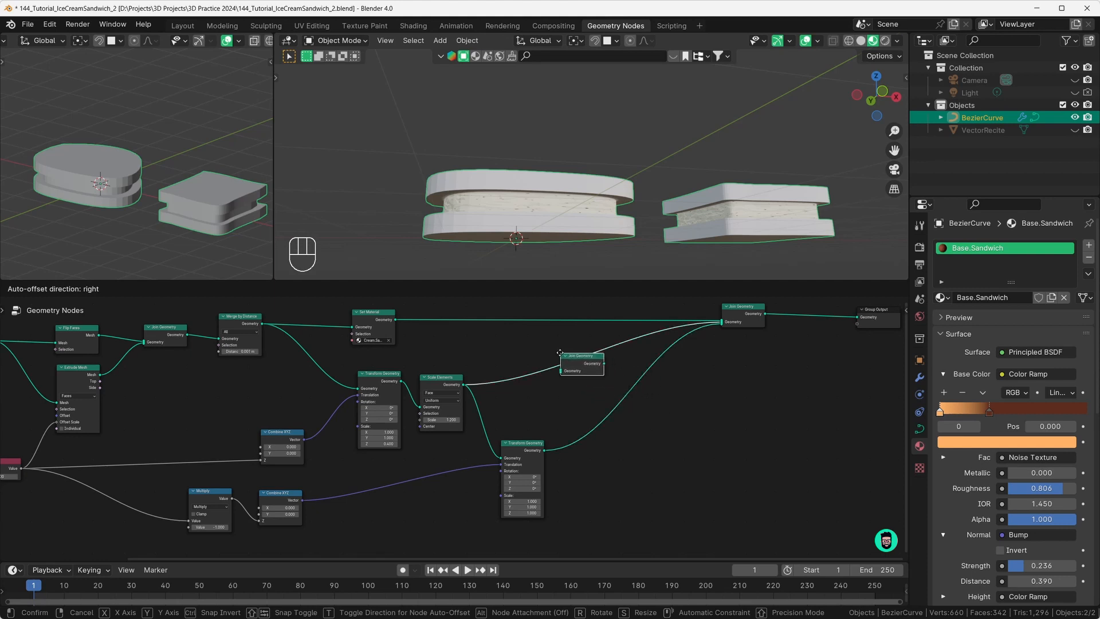
{"action": "left_click", "coordinate": [562, 353]}
{"action": "left_click_drag", "start_coordinate": [590, 362], "coordinate": [592, 366]}
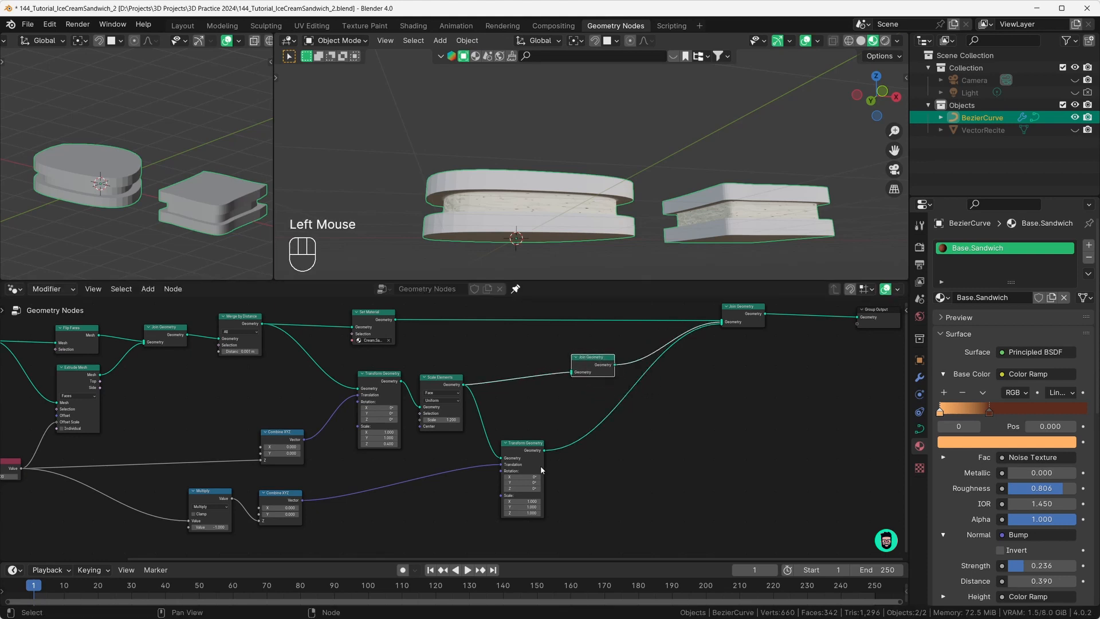
{"action": "left_click_drag", "start_coordinate": [544, 451], "coordinate": [592, 378]}
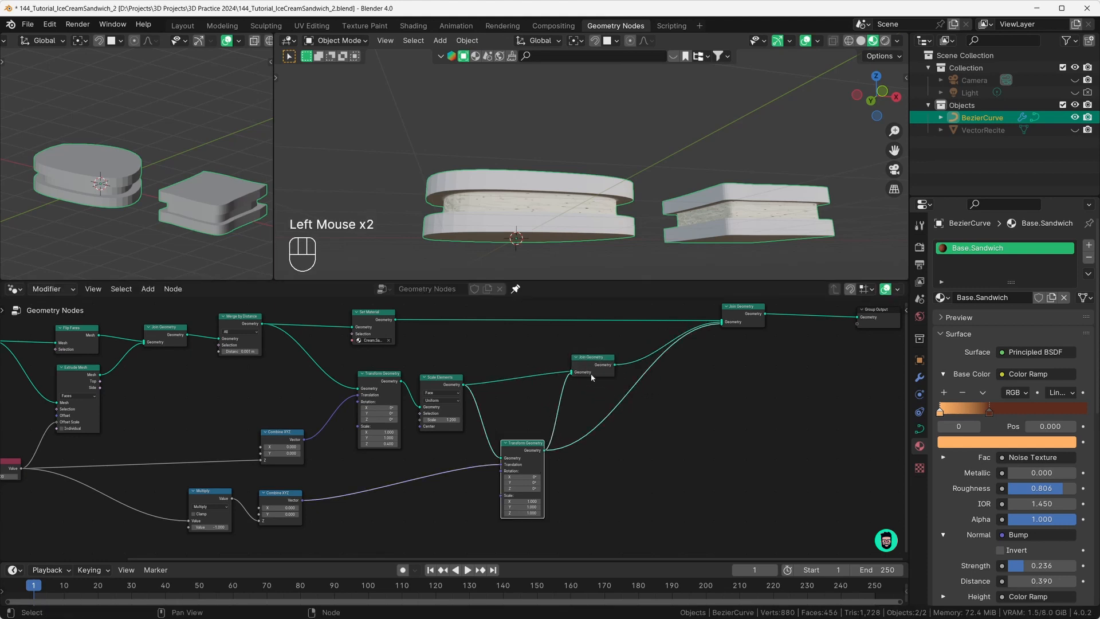
Step: Detach Transform Geometry from the final Join Geometry and tidy the middle join and Set Material nodes
{"action": "left_click_drag", "start_coordinate": [721, 325], "coordinate": [698, 373]}
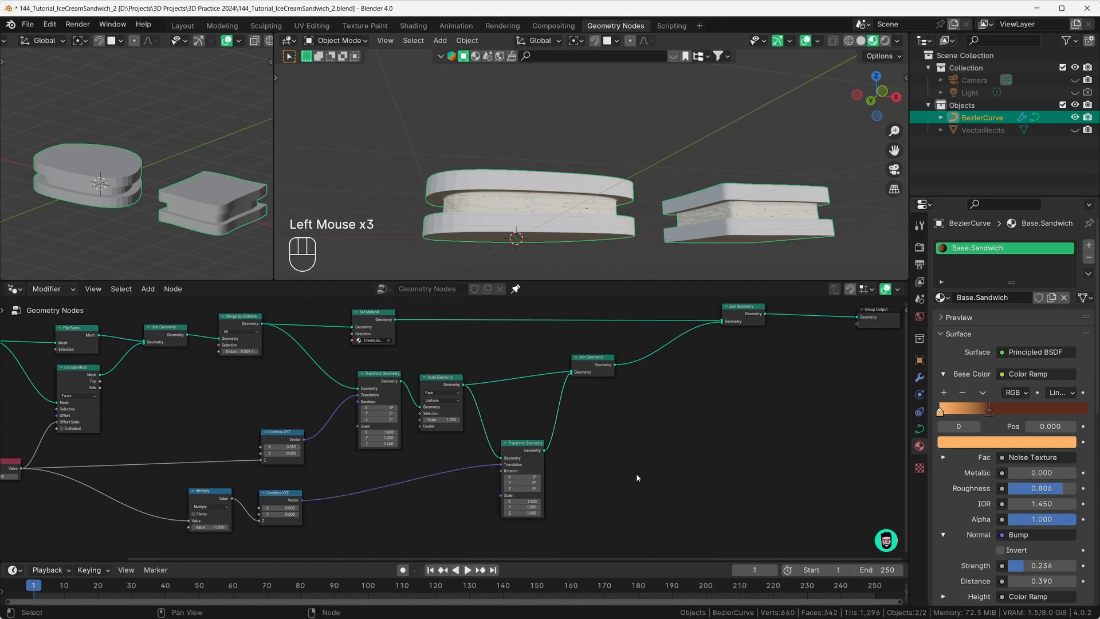
{"action": "left_click_drag", "start_coordinate": [587, 361], "coordinate": [579, 387]}
{"action": "scroll", "coordinate": [539, 403], "scroll_direction": "up", "scroll_amount": 3}
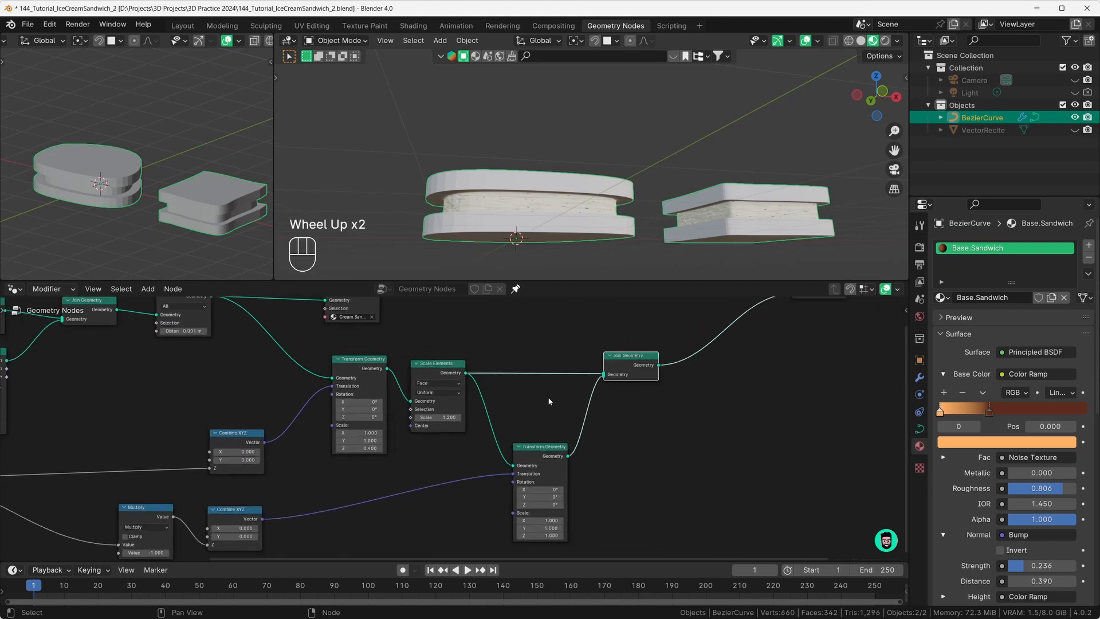
{"action": "middle_click_drag", "start_coordinate": [539, 404], "coordinate": [583, 401]}
{"action": "left_click_drag", "start_coordinate": [302, 336], "coordinate": [302, 334]}
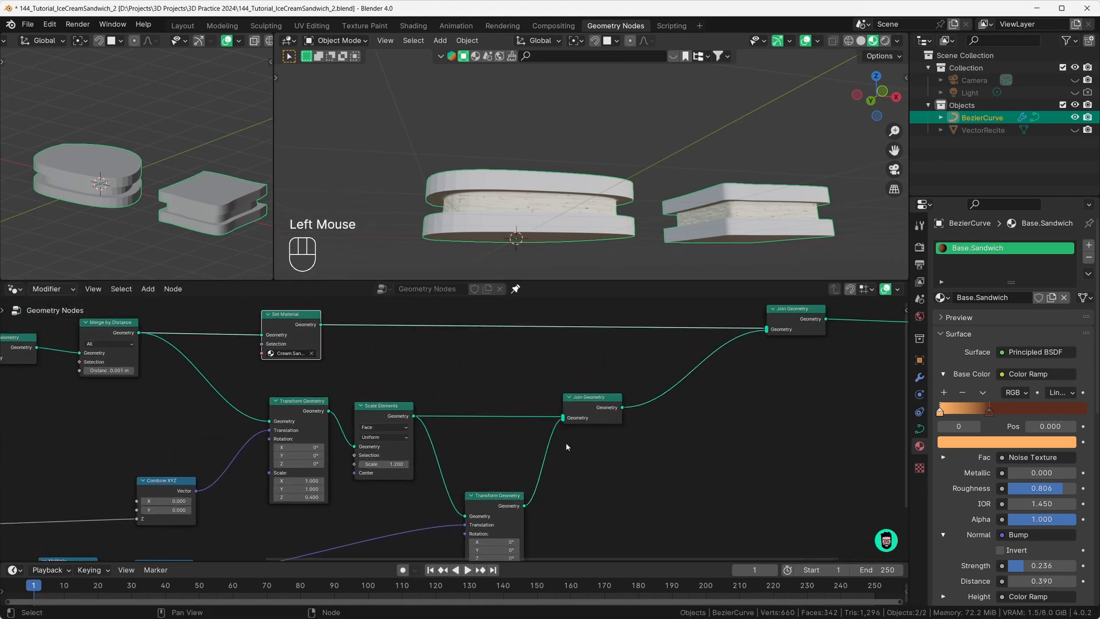
{"action": "left_click_drag", "start_coordinate": [595, 399], "coordinate": [596, 401]}
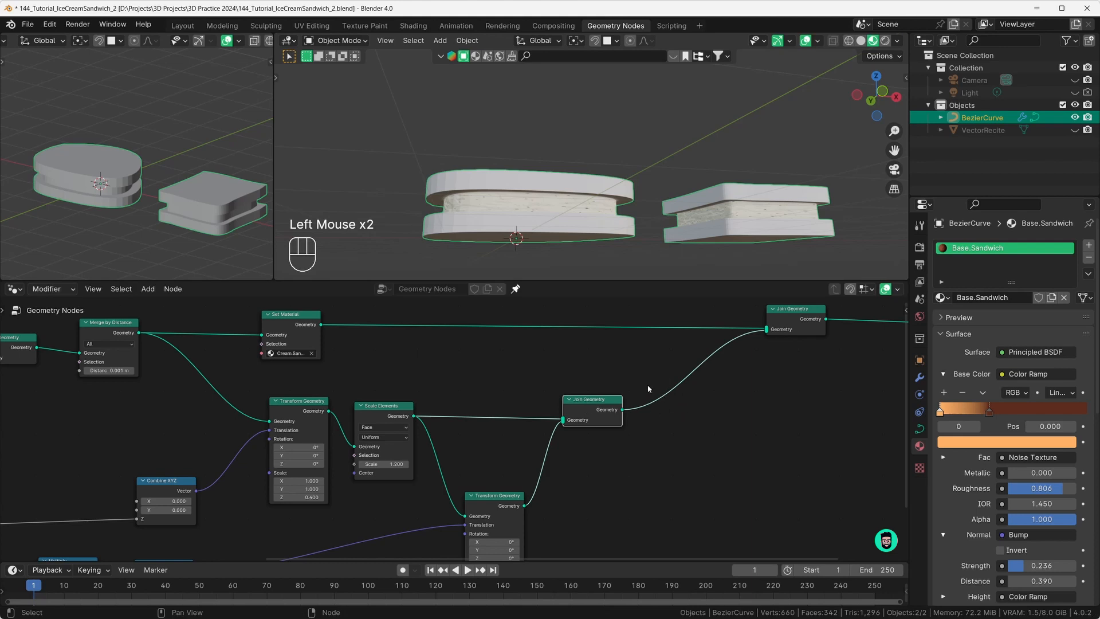
Step: Duplicate the Set Material node after the middle Join Geometry and set it to Base.Sandwich
{"action": "left_click", "coordinate": [302, 329]}
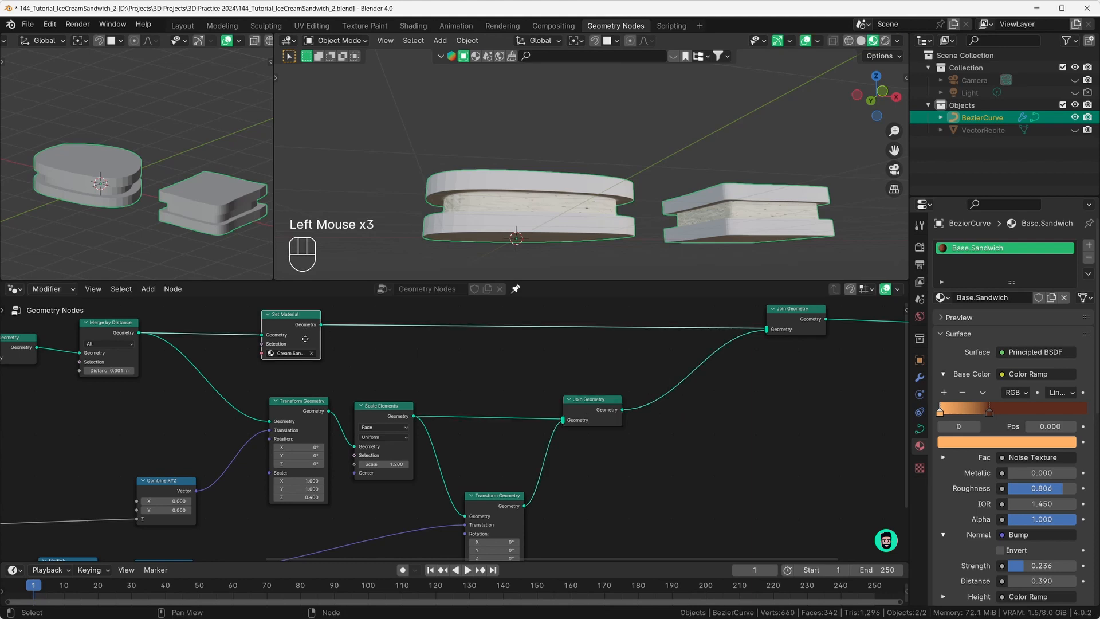
{"action": "middle_click_drag", "start_coordinate": [304, 337], "coordinate": [310, 349]}
{"action": "key", "text": "shift+d"}
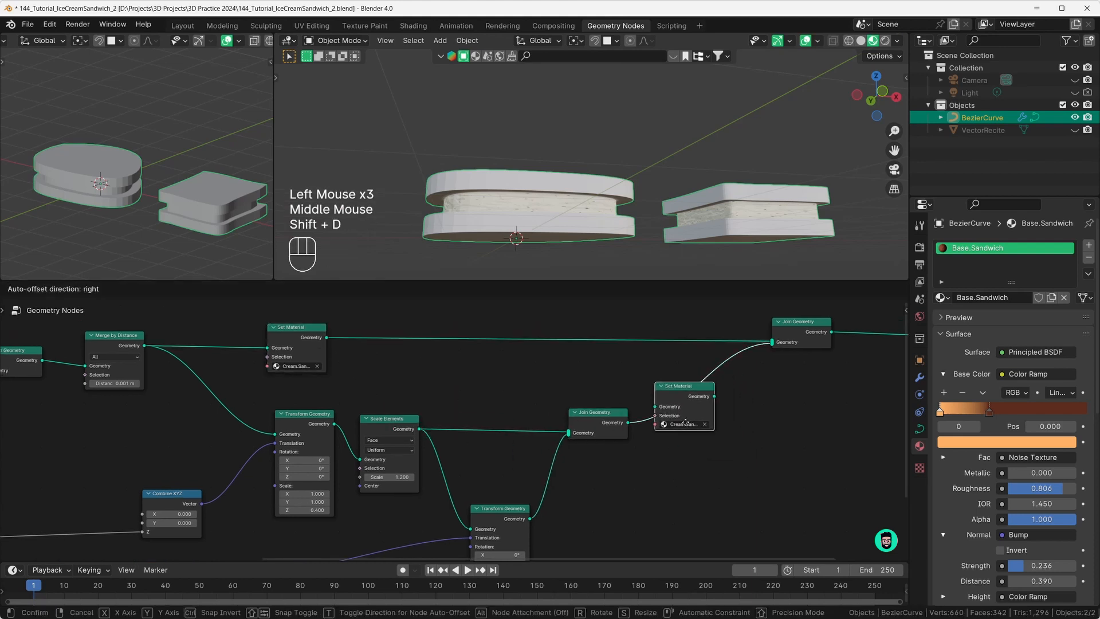
{"action": "left_click", "coordinate": [704, 417]}
{"action": "middle_click_drag", "start_coordinate": [744, 442], "coordinate": [714, 445]}
{"action": "middle_click_drag", "start_coordinate": [637, 172], "coordinate": [636, 197]}
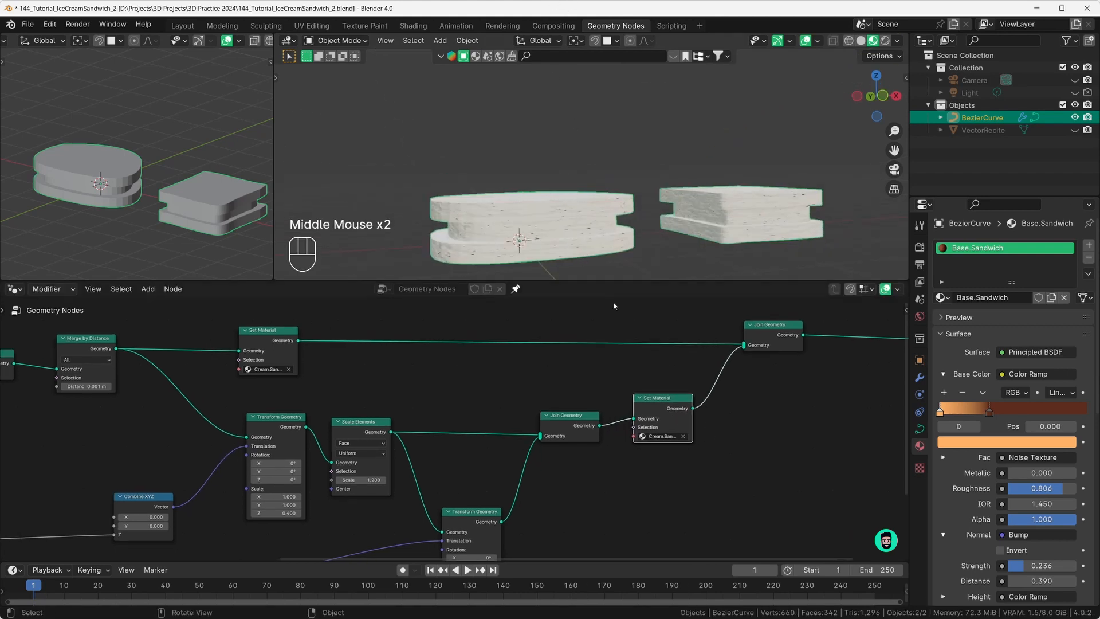
{"action": "left_click", "coordinate": [664, 442]}
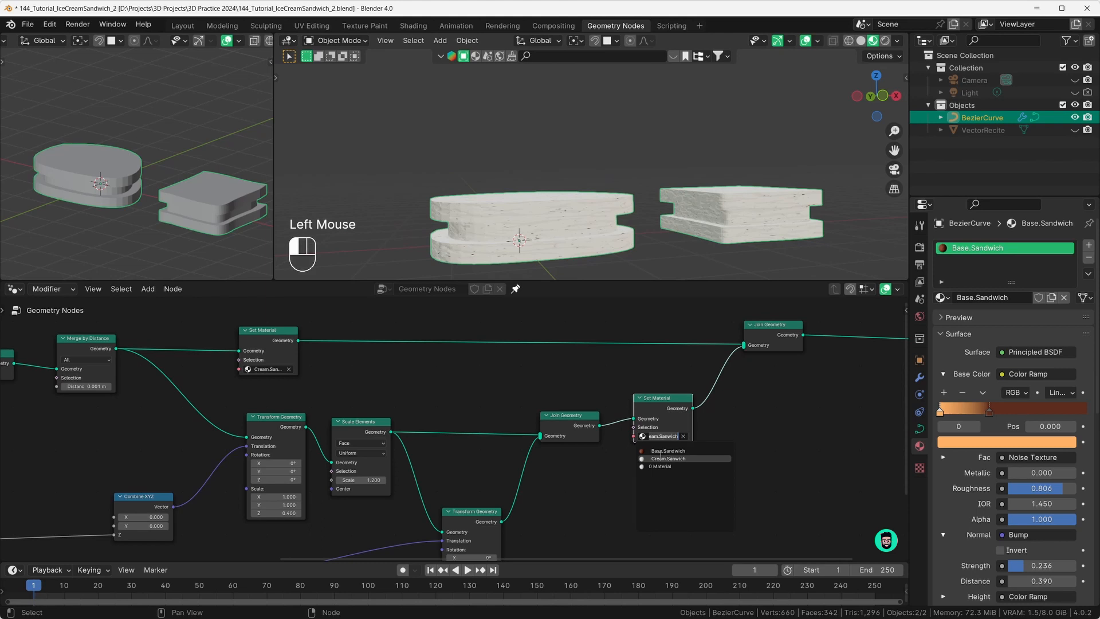
{"action": "left_click", "coordinate": [676, 451]}
Step: Switch to top view with a larger, centred 3D viewport
{"action": "middle_click_drag", "start_coordinate": [564, 280], "coordinate": [594, 212]}
{"action": "scroll", "coordinate": [483, 184], "scroll_direction": "down", "scroll_amount": 3}
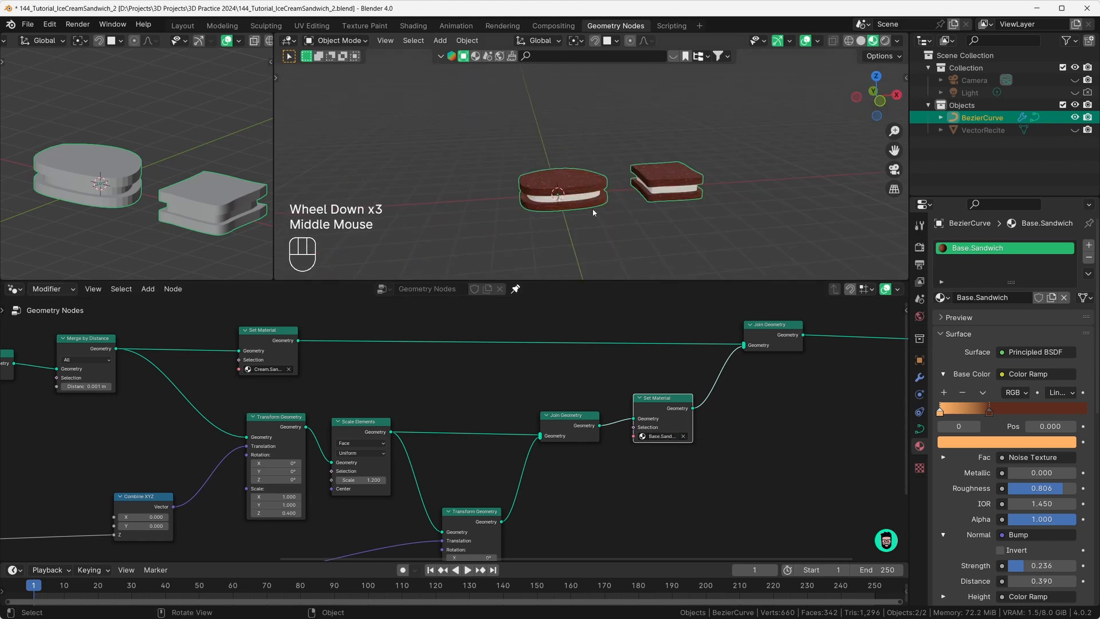
{"action": "key", "text": "KP_7"}
{"action": "left_click_drag", "start_coordinate": [565, 281], "coordinate": [560, 502]}
{"action": "middle_click_drag", "start_coordinate": [606, 330], "coordinate": [587, 293], "text": "shift"}
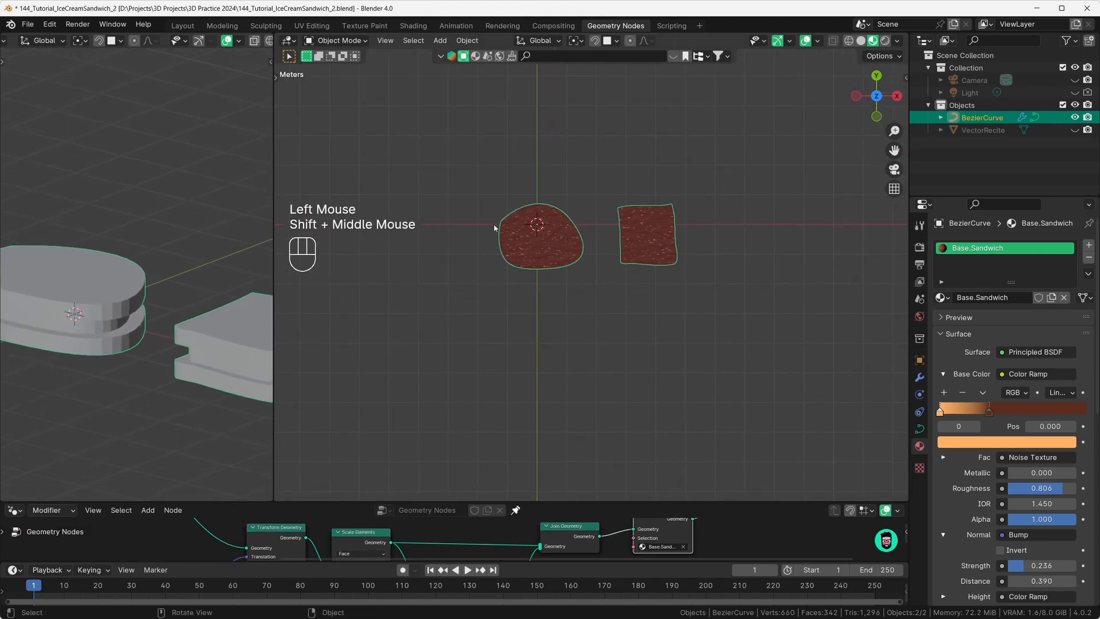
Step: Enter Edit Mode on the BezierCurve and turn off the on-screen key display
{"action": "key", "text": "Tab"}
{"action": "key", "text": "t"}
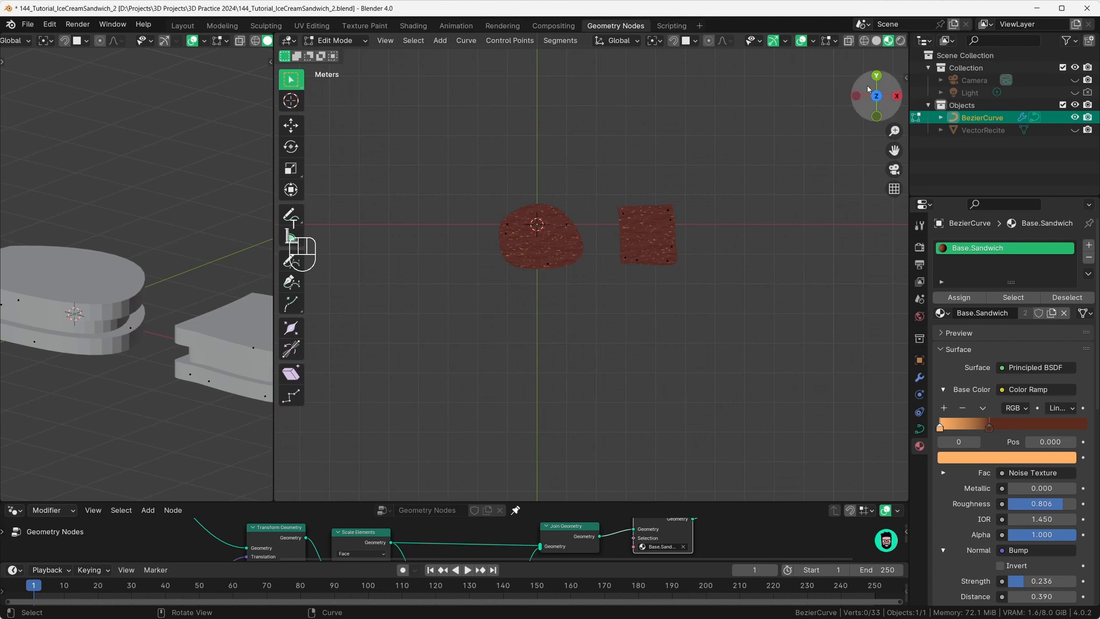
{"action": "left_click", "coordinate": [906, 78]}
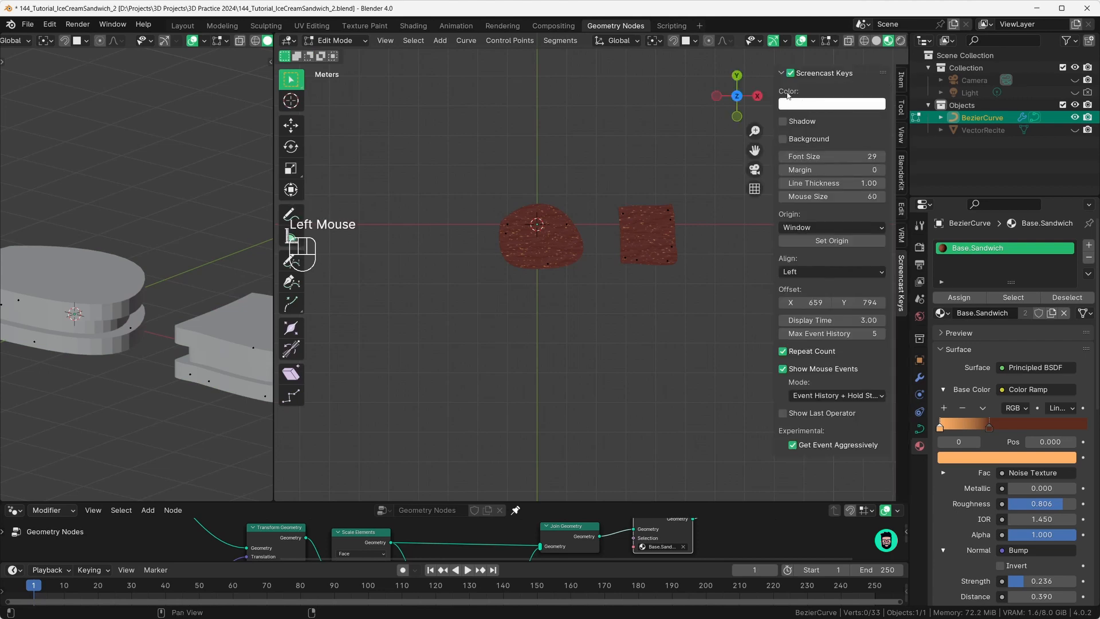
{"action": "left_click", "coordinate": [791, 73]}
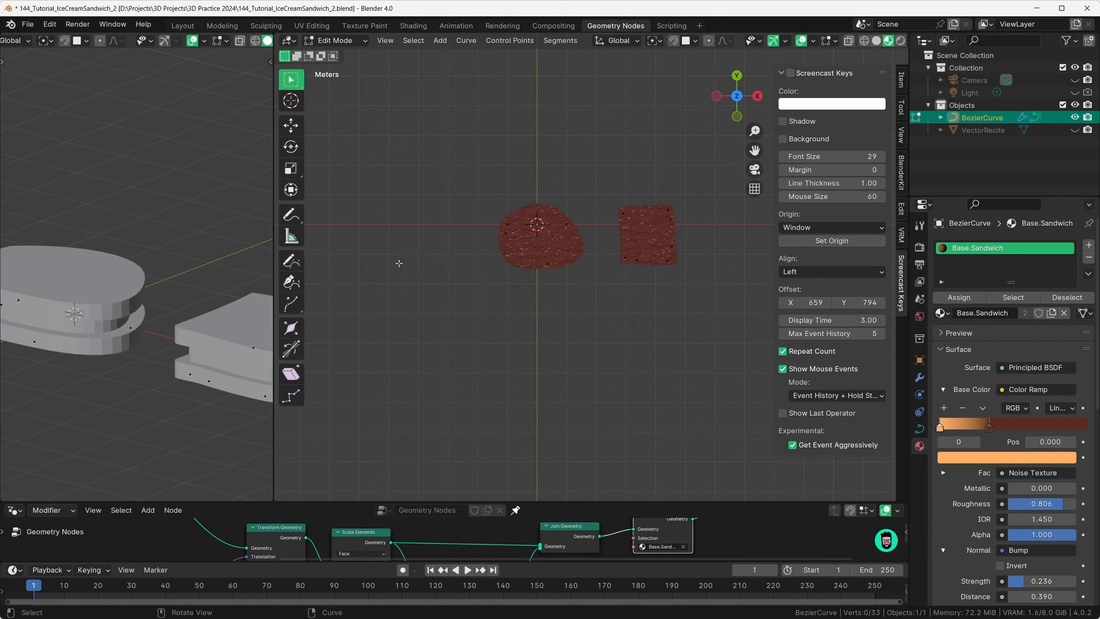
{"action": "key", "text": "n"}
Step: Draw two freehand sandwich outlines and undo a stray long slab
{"action": "left_click", "coordinate": [293, 260]}
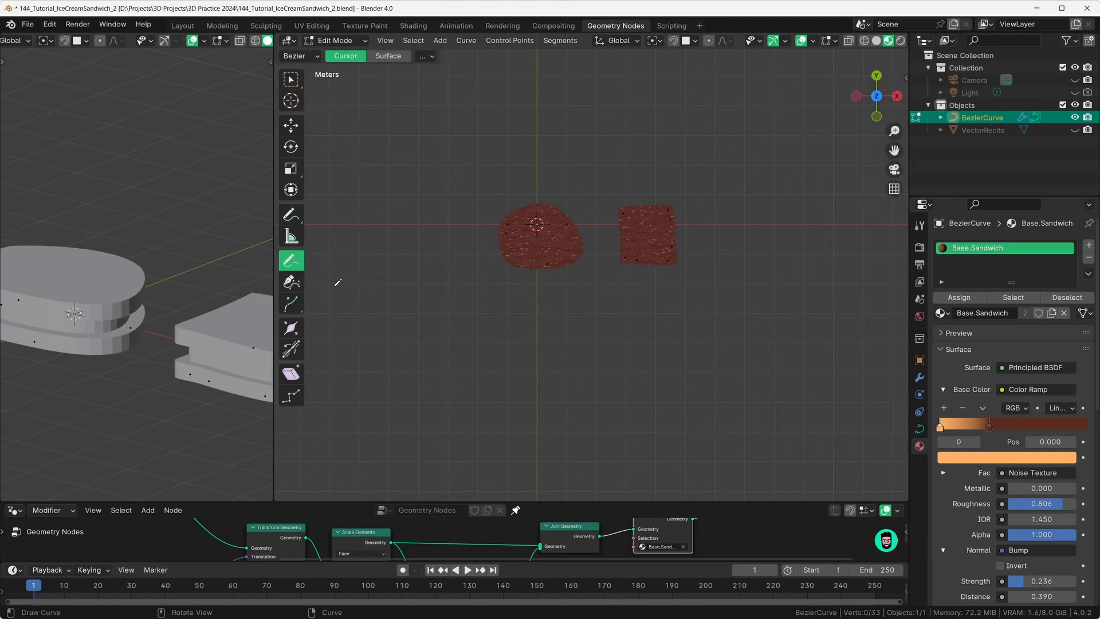
{"action": "mouse_move", "coordinate": [469, 296]}
{"action": "left_mouse_down"}
{"action": "mouse_move", "coordinate": [535, 411]}
{"action": "mouse_move", "coordinate": [566, 344]}
{"action": "mouse_move", "coordinate": [566, 312]}
{"action": "left_mouse_up"}
{"action": "mouse_move", "coordinate": [637, 321]}
{"action": "left_mouse_down"}
{"action": "mouse_move", "coordinate": [732, 338]}
{"action": "mouse_move", "coordinate": [635, 391]}
{"action": "left_mouse_up"}
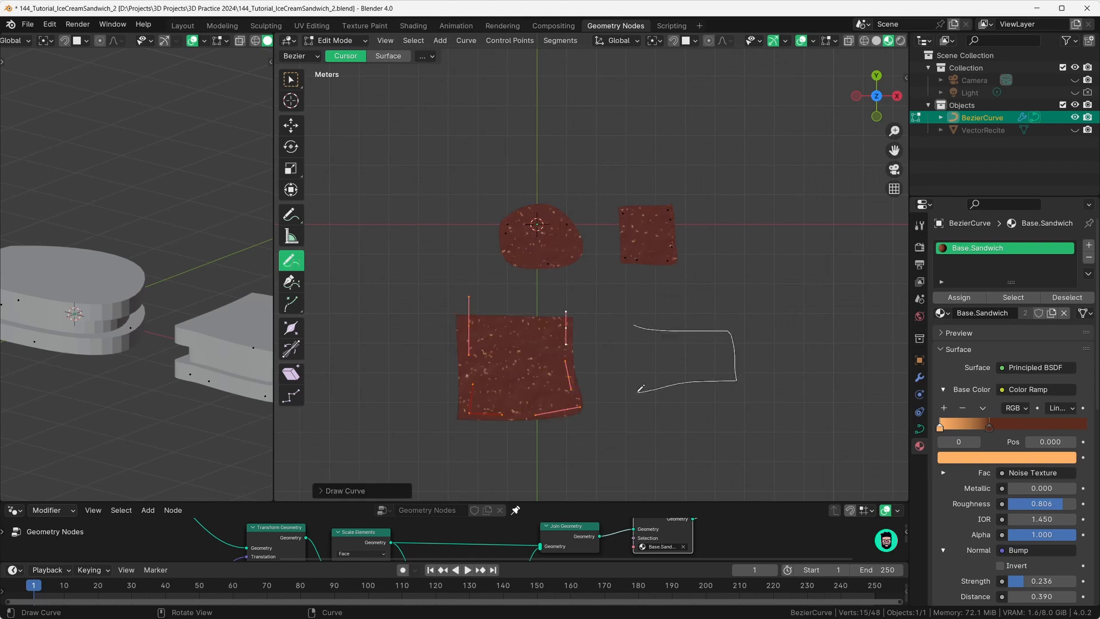
{"action": "mouse_move", "coordinate": [635, 392]}
{"action": "middle_mouse_down"}
{"action": "mouse_move", "coordinate": [680, 260]}
{"action": "mouse_move", "coordinate": [572, 327]}
{"action": "mouse_move", "coordinate": [457, 309]}
{"action": "middle_mouse_up"}
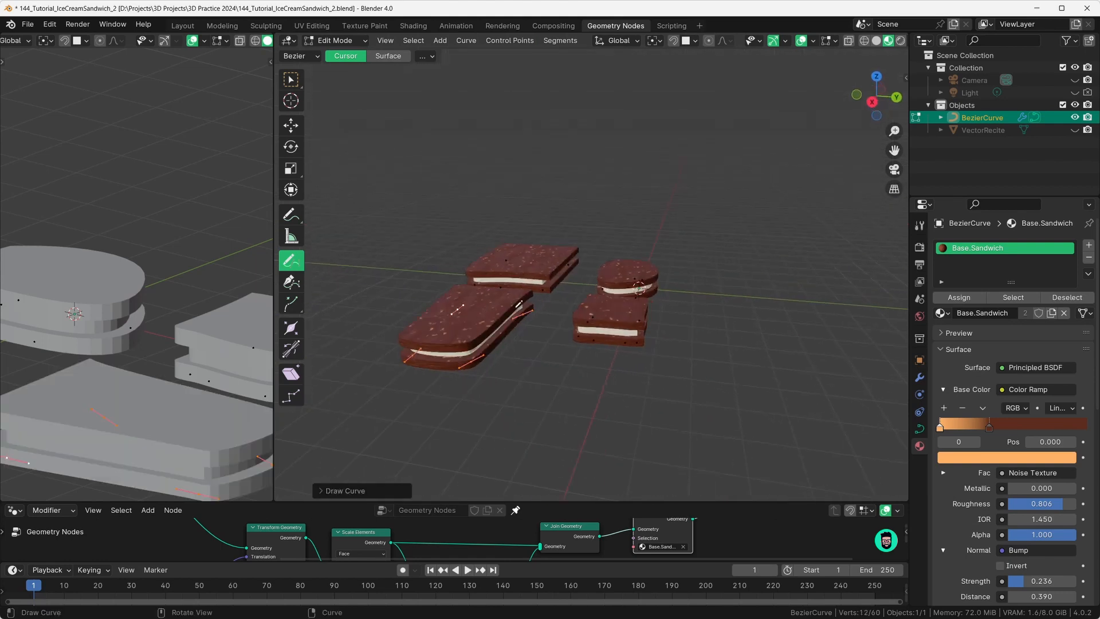
{"action": "mouse_move", "coordinate": [607, 385]}
{"action": "left_mouse_down"}
{"action": "mouse_move", "coordinate": [664, 449]}
{"action": "mouse_move", "coordinate": [737, 381]}
{"action": "left_mouse_up"}
{"action": "mouse_move", "coordinate": [737, 381]}
{"action": "middle_mouse_down"}
{"action": "mouse_move", "coordinate": [716, 396]}
{"action": "mouse_move", "coordinate": [679, 394]}
{"action": "mouse_move", "coordinate": [633, 446]}
{"action": "middle_mouse_up"}
{"action": "key", "text": "ctrl+z"}
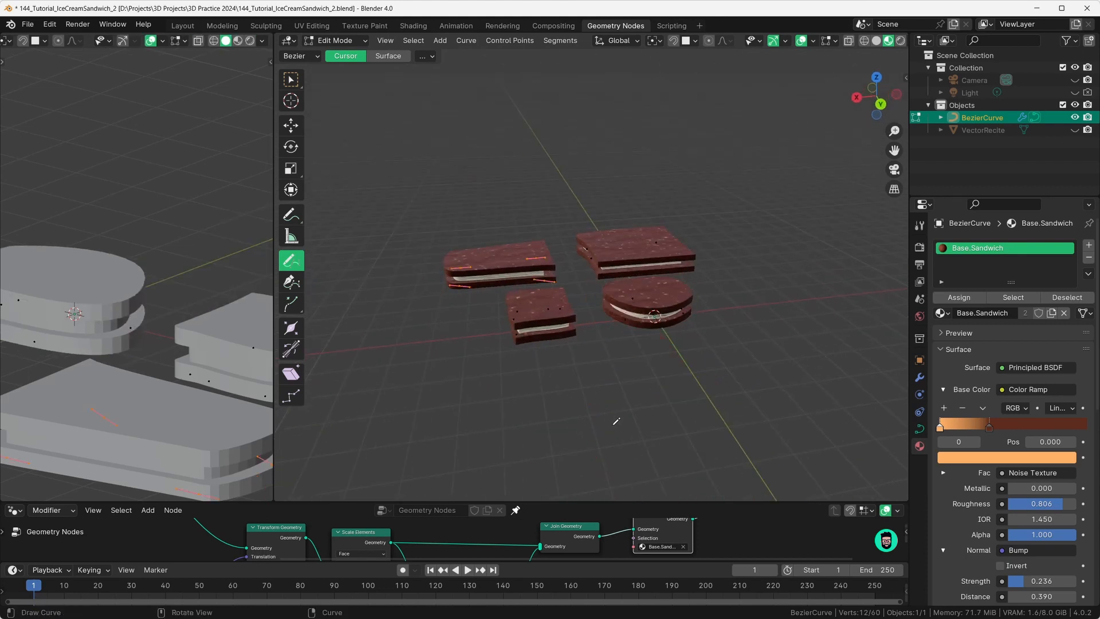
{"action": "middle_click_drag", "start_coordinate": [625, 407], "coordinate": [593, 368]}
{"action": "scroll", "coordinate": [594, 369], "scroll_direction": "down", "scroll_amount": 2}
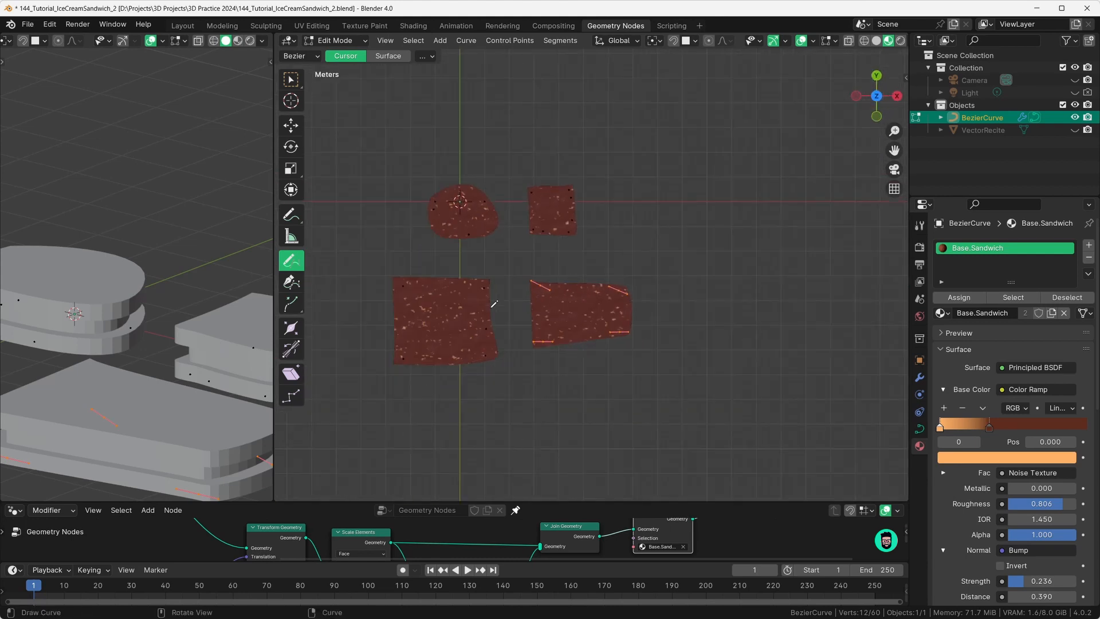
Step: Draw another outline on the left, return to Object Mode, and view all sandwiches
{"action": "mouse_move", "coordinate": [637, 189]}
{"action": "left_mouse_down"}
{"action": "mouse_move", "coordinate": [638, 167]}
{"action": "mouse_move", "coordinate": [700, 154]}
{"action": "mouse_move", "coordinate": [709, 255]}
{"action": "mouse_move", "coordinate": [687, 255]}
{"action": "left_mouse_up"}
{"action": "key", "text": "Tab"}
{"action": "mouse_move", "coordinate": [748, 312]}
{"action": "middle_mouse_down"}
{"action": "mouse_move", "coordinate": [684, 336]}
{"action": "mouse_move", "coordinate": [700, 261]}
{"action": "mouse_move", "coordinate": [496, 278]}
{"action": "mouse_move", "coordinate": [606, 315]}
{"action": "mouse_move", "coordinate": [590, 347]}
{"action": "mouse_move", "coordinate": [600, 346]}
{"action": "middle_mouse_up"}
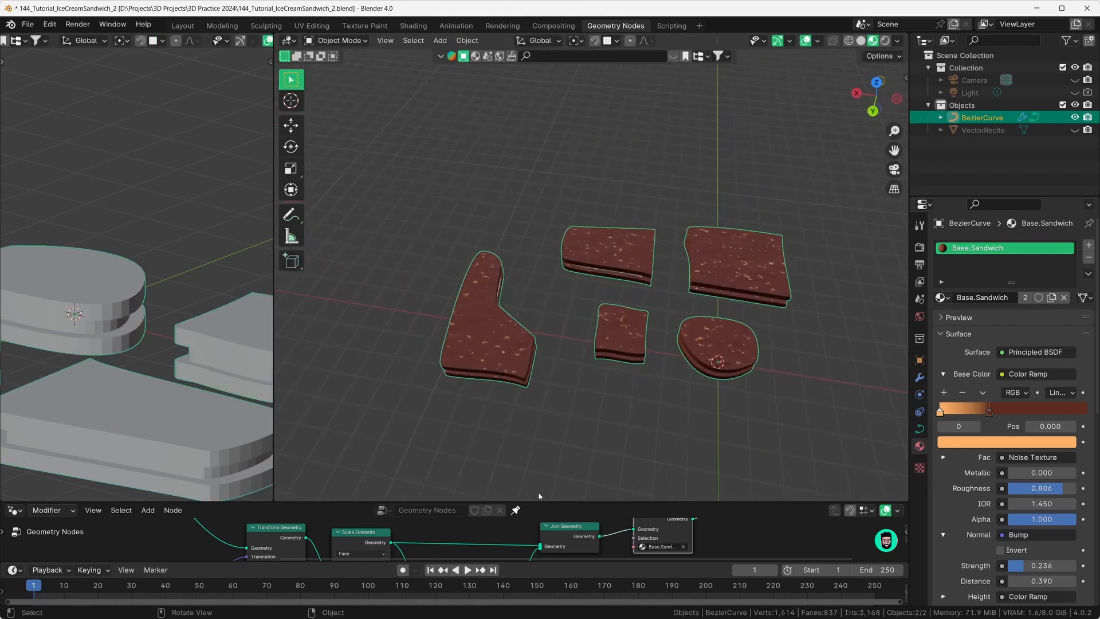
{"action": "left_click_drag", "start_coordinate": [539, 503], "coordinate": [538, 319]}
{"action": "scroll", "coordinate": [536, 430], "scroll_direction": "down", "scroll_amount": 2}
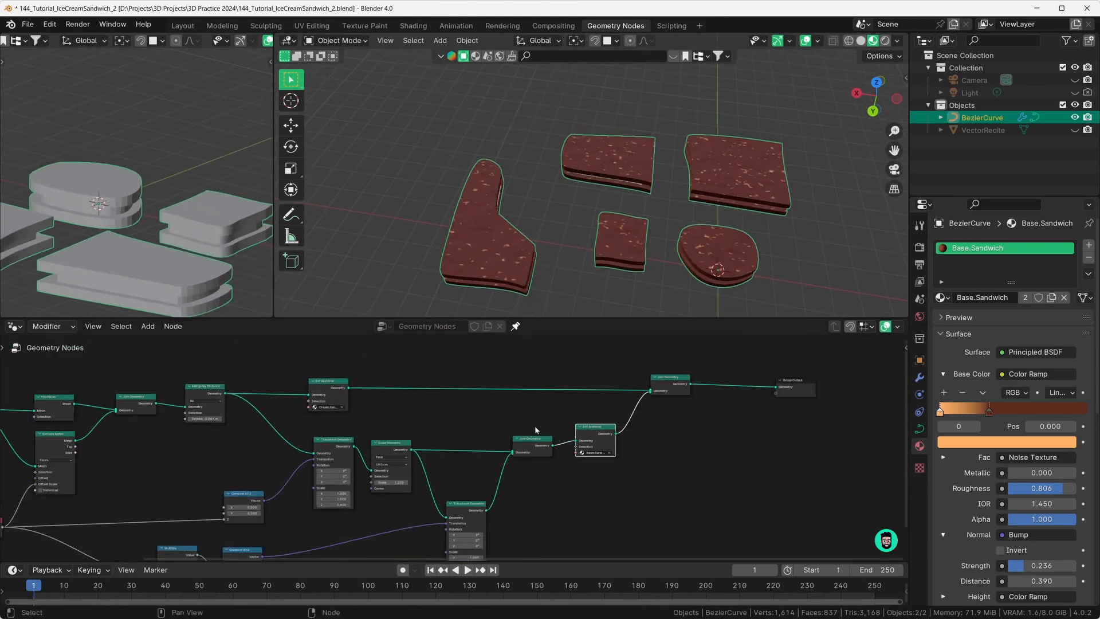
Step: In the Shading workspace, rearrange the biscuit material's upper Noise Texture and Color Ramp nodes
{"action": "key", "text": "Home"}
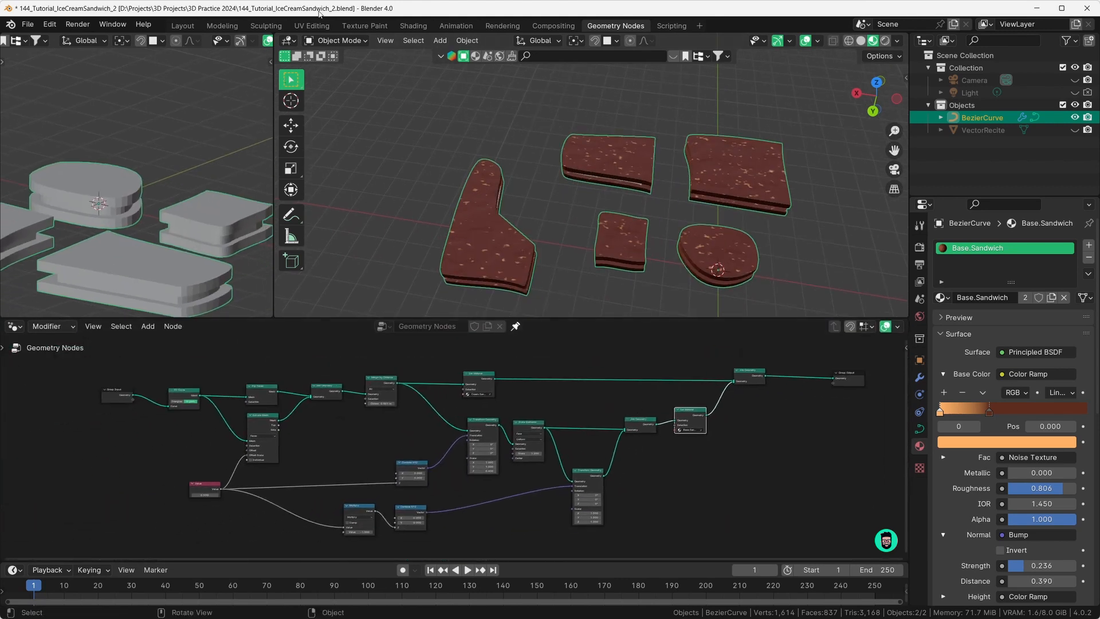
{"action": "left_click", "coordinate": [414, 26]}
{"action": "middle_click_drag", "start_coordinate": [505, 229], "coordinate": [554, 290]}
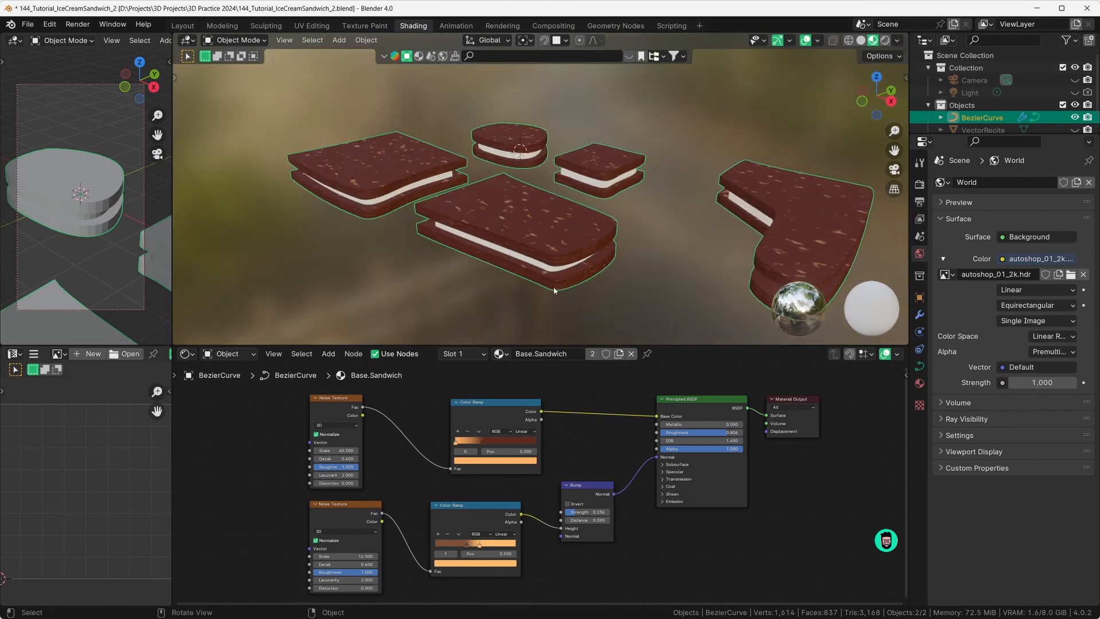
{"action": "scroll", "coordinate": [586, 456], "scroll_direction": "up", "scroll_amount": 3}
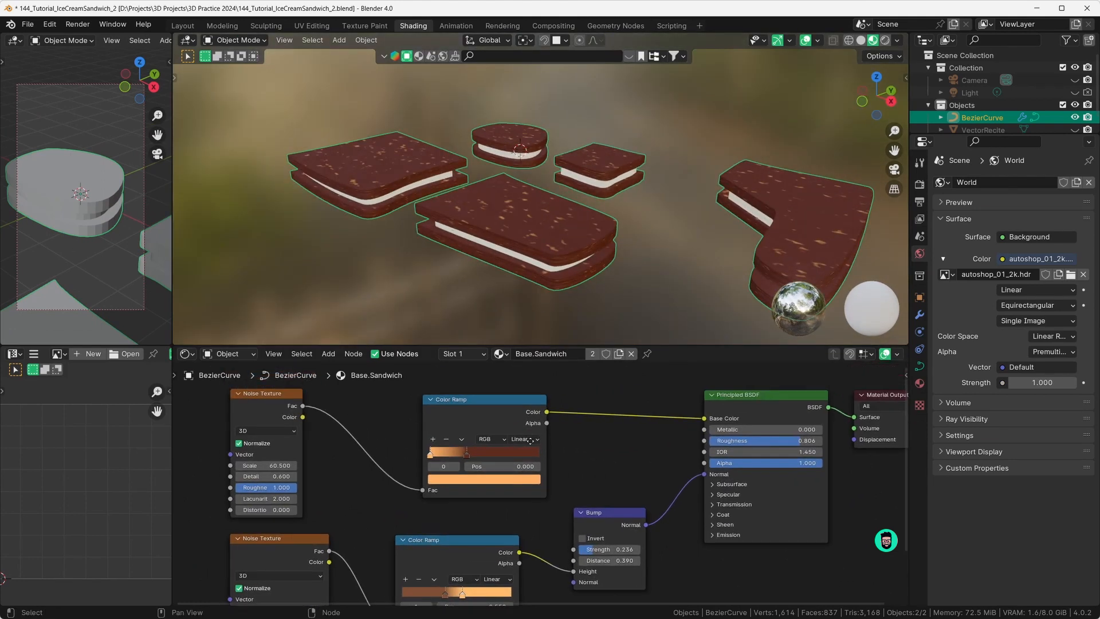
{"action": "middle_click_drag", "start_coordinate": [524, 443], "coordinate": [550, 436]}
{"action": "scroll", "coordinate": [551, 436], "scroll_direction": "down", "scroll_amount": 1}
{"action": "left_click_drag", "start_coordinate": [342, 416], "coordinate": [342, 416]}
{"action": "left_click_drag", "start_coordinate": [507, 419], "coordinate": [511, 420]}
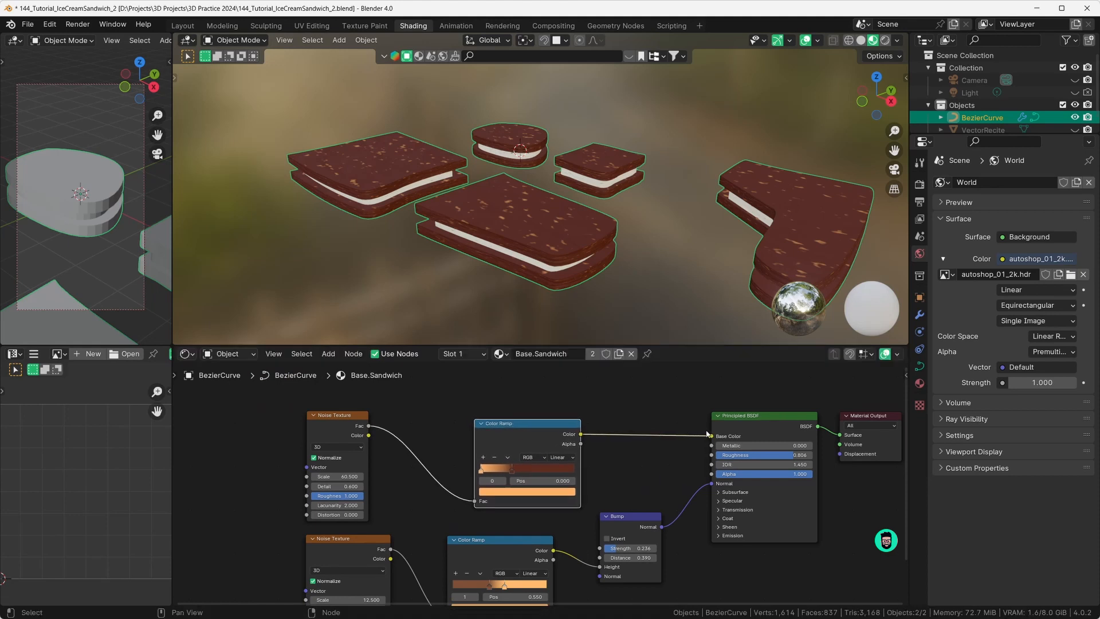
Step: Inspect the Color Ramp stops' hex colours, confirming the dark red stop as 5E2C1E
{"action": "left_click", "coordinate": [512, 469]}
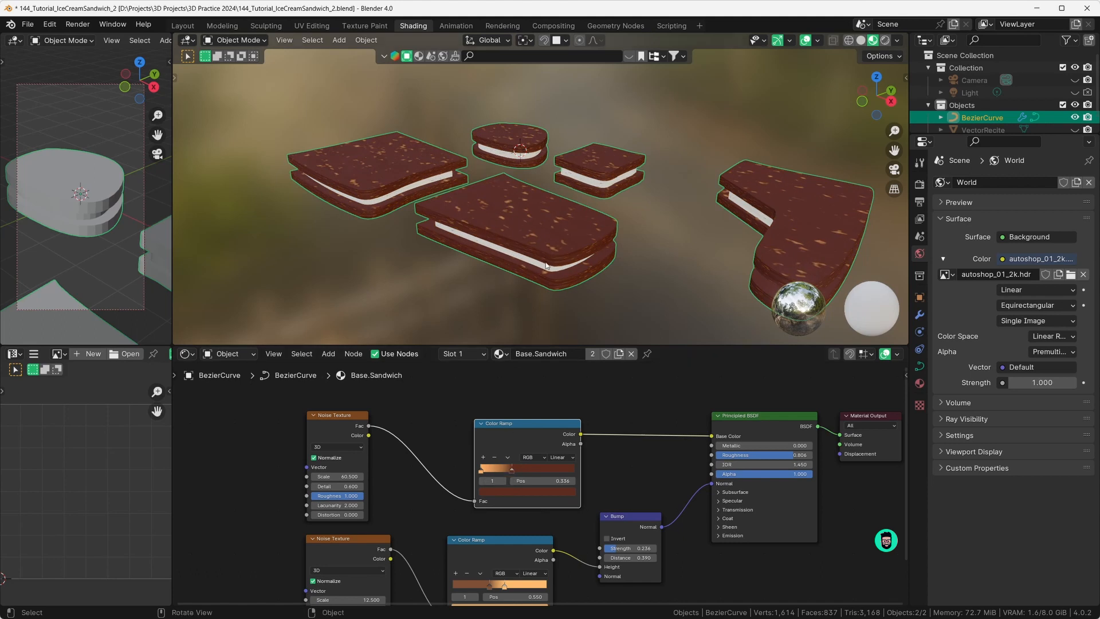
{"action": "scroll", "coordinate": [516, 500], "scroll_direction": "up", "scroll_amount": 4}
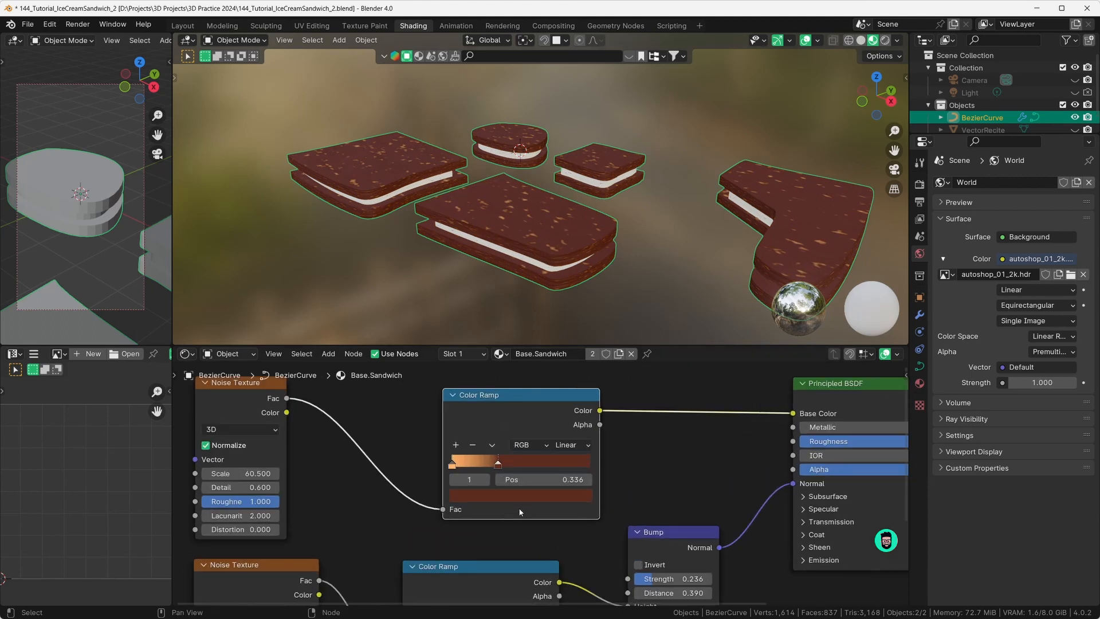
{"action": "left_click", "coordinate": [547, 499]}
{"action": "left_click", "coordinate": [572, 395]}
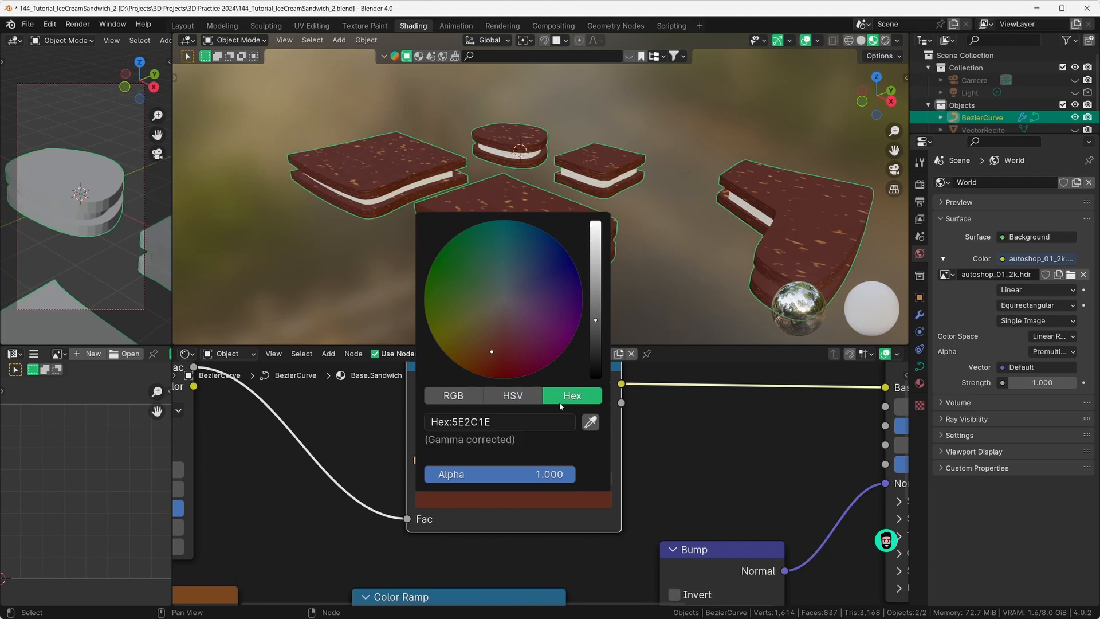
{"action": "left_click", "coordinate": [458, 423]}
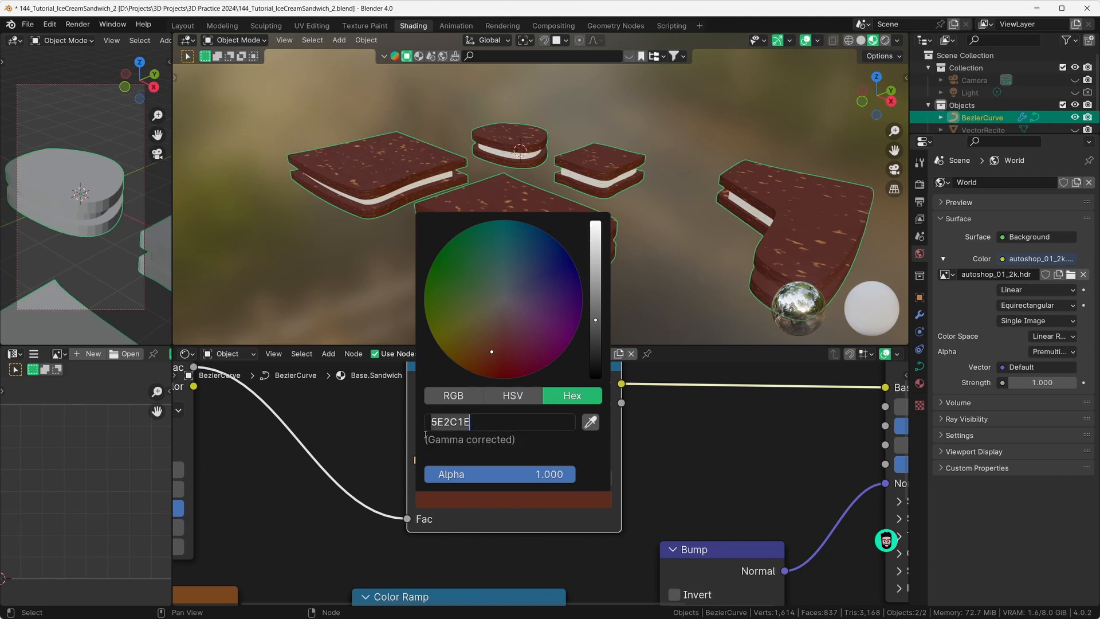
{"action": "left_click", "coordinate": [492, 516]}
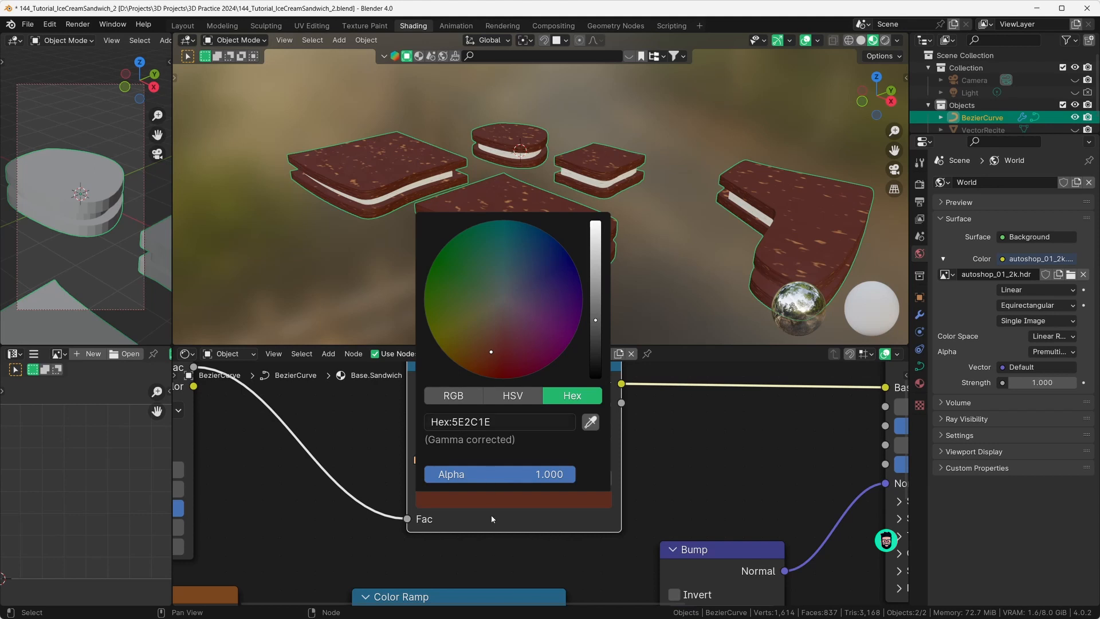
{"action": "left_click", "coordinate": [419, 462]}
{"action": "left_click", "coordinate": [438, 503]}
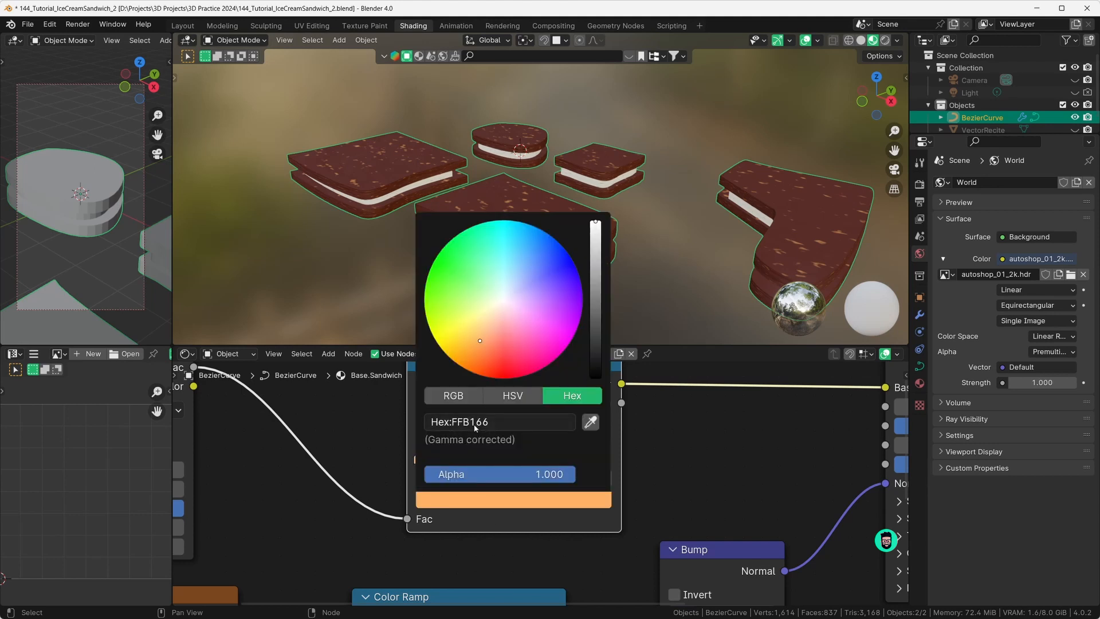
Step: Make the node editor taller and frame the lower Noise Texture node
{"action": "scroll", "coordinate": [416, 523], "scroll_direction": "down", "scroll_amount": 3}
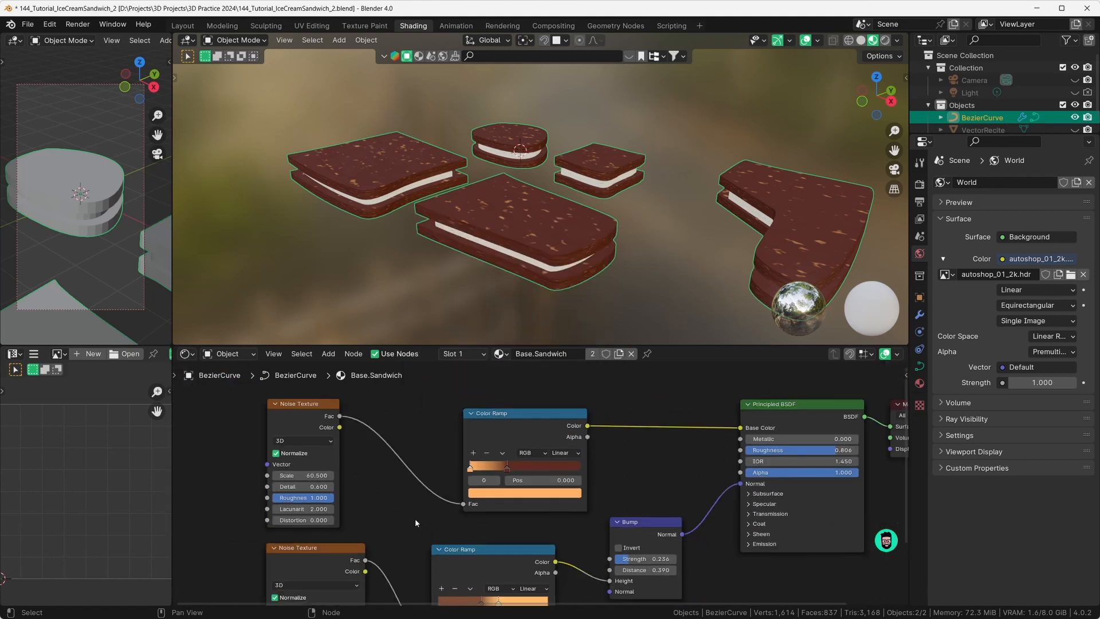
{"action": "middle_click_drag", "start_coordinate": [416, 522], "coordinate": [491, 465]}
{"action": "scroll", "coordinate": [408, 505], "scroll_direction": "down", "scroll_amount": 3}
{"action": "left_click", "coordinate": [429, 498]}
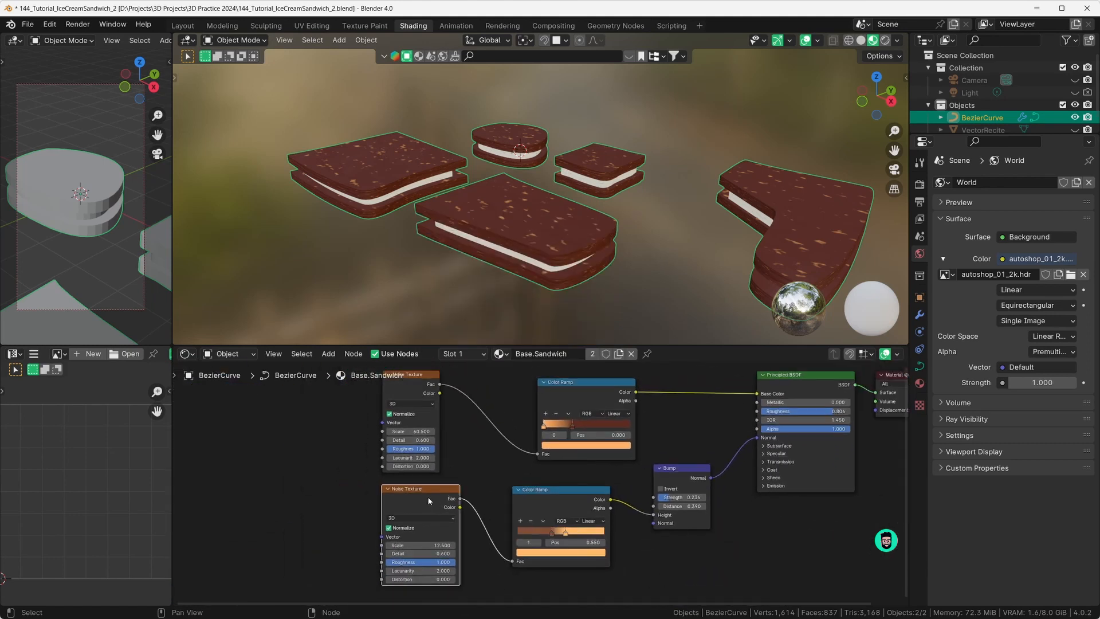
{"action": "left_click_drag", "start_coordinate": [467, 345], "coordinate": [479, 266]}
{"action": "scroll", "coordinate": [476, 442], "scroll_direction": "up", "scroll_amount": 2}
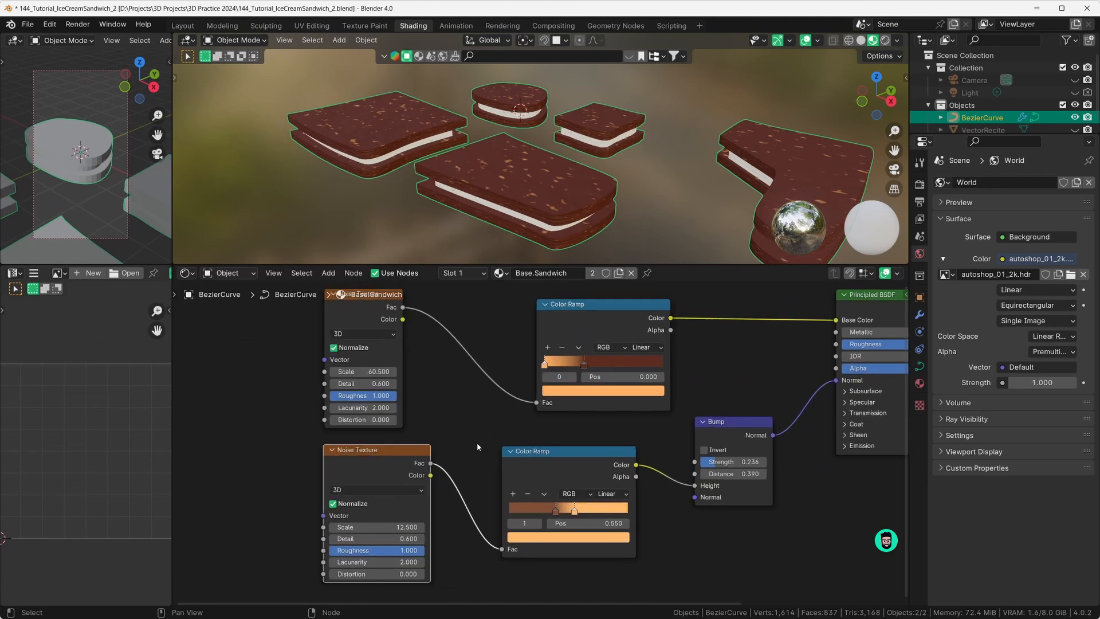
{"action": "middle_click_drag", "start_coordinate": [478, 443], "coordinate": [476, 430]}
Step: Rearrange the lower Color Ramp, Bump and Noise Texture nodes
{"action": "left_click_drag", "start_coordinate": [566, 442], "coordinate": [565, 448]}
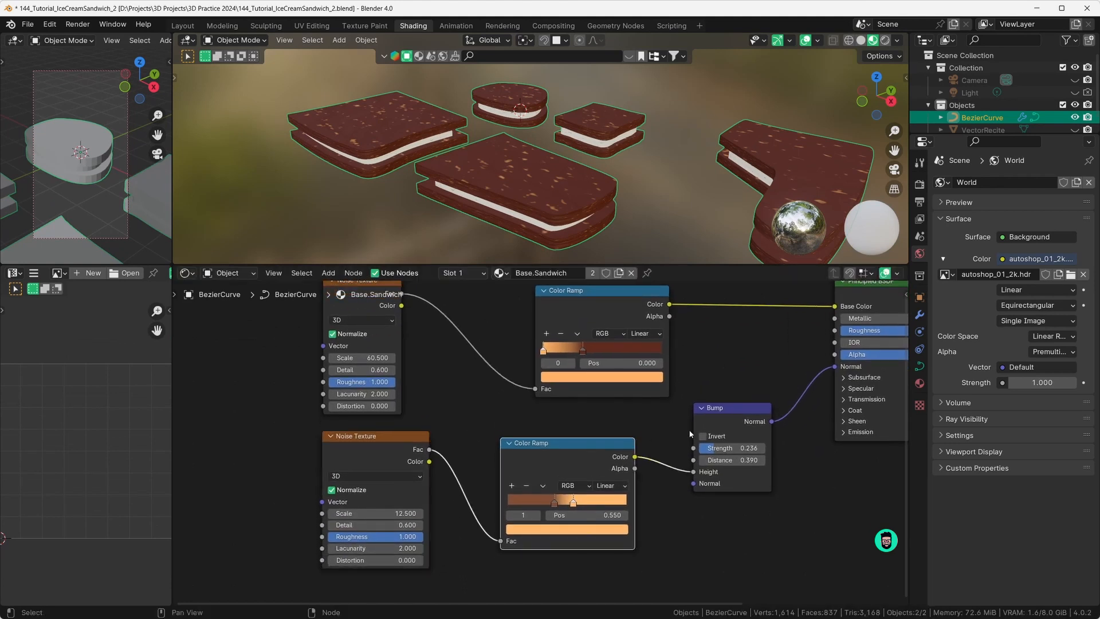
{"action": "left_click_drag", "start_coordinate": [719, 419], "coordinate": [715, 431]}
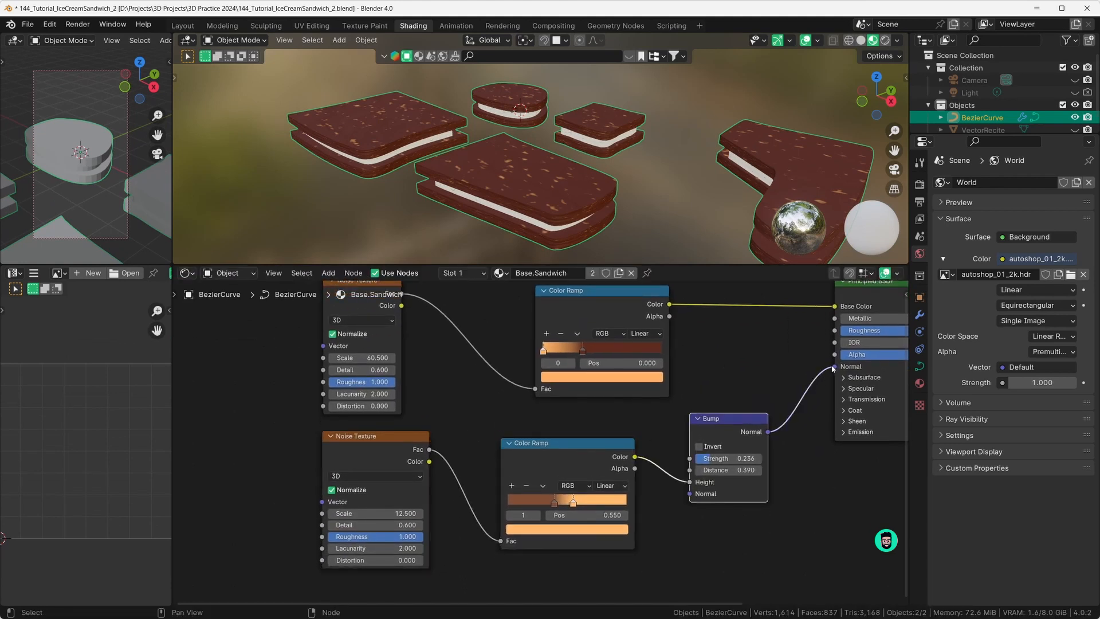
{"action": "middle_click_drag", "start_coordinate": [584, 198], "coordinate": [582, 180]}
{"action": "scroll", "coordinate": [573, 164], "scroll_direction": "up", "scroll_amount": 6}
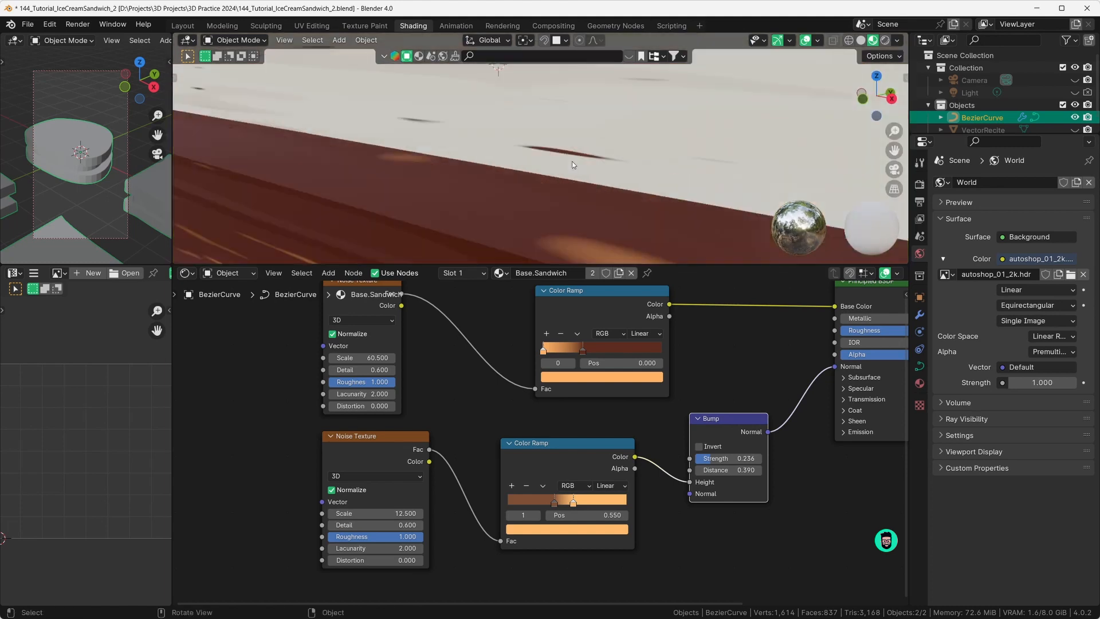
{"action": "scroll", "coordinate": [571, 161], "scroll_direction": "down", "scroll_amount": 8}
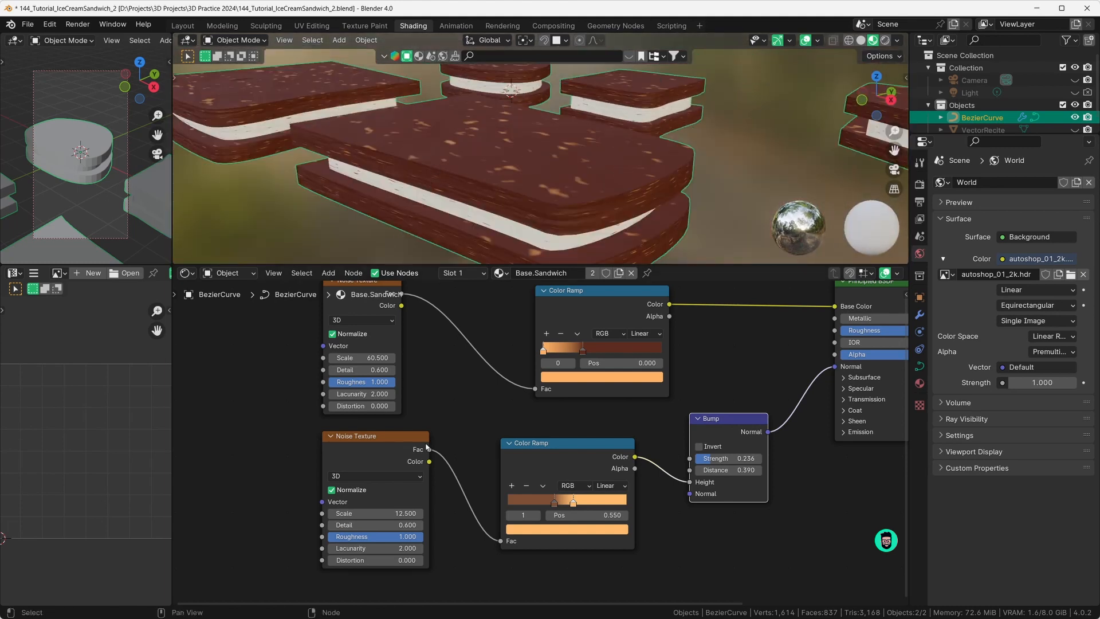
{"action": "left_click_drag", "start_coordinate": [397, 450], "coordinate": [399, 448]}
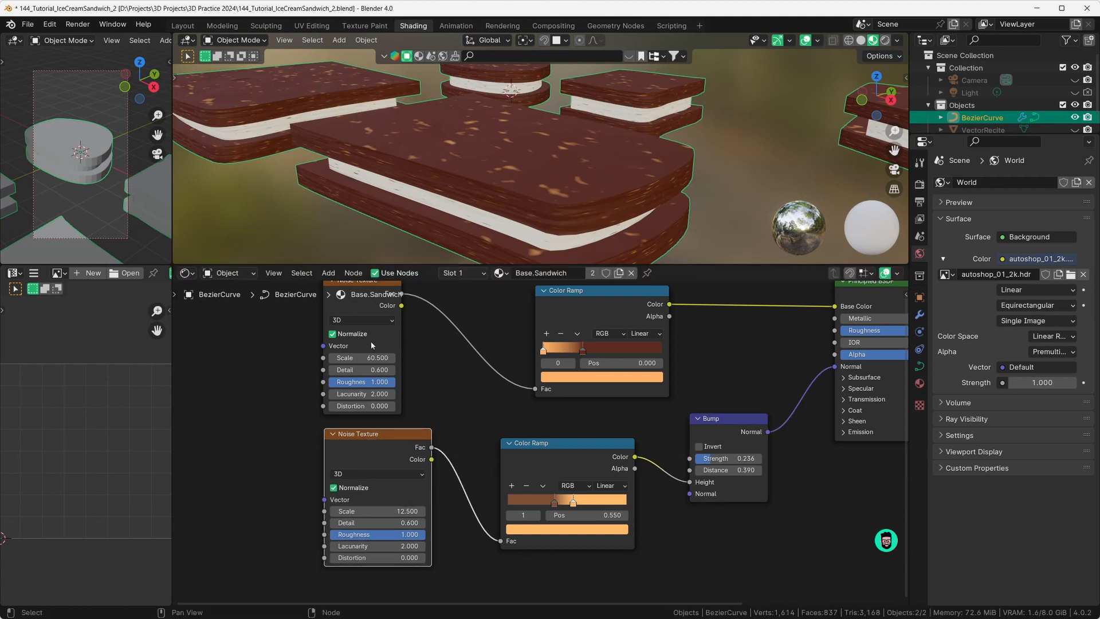
{"action": "middle_click_drag", "start_coordinate": [365, 335], "coordinate": [365, 363]}
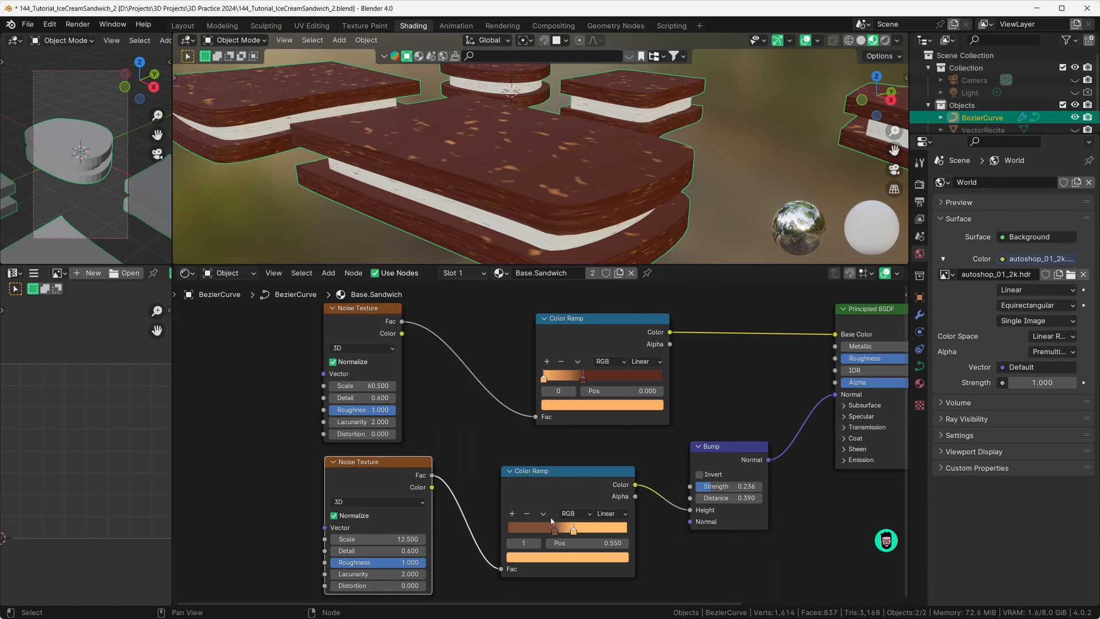
{"action": "left_click_drag", "start_coordinate": [548, 504], "coordinate": [550, 507]}
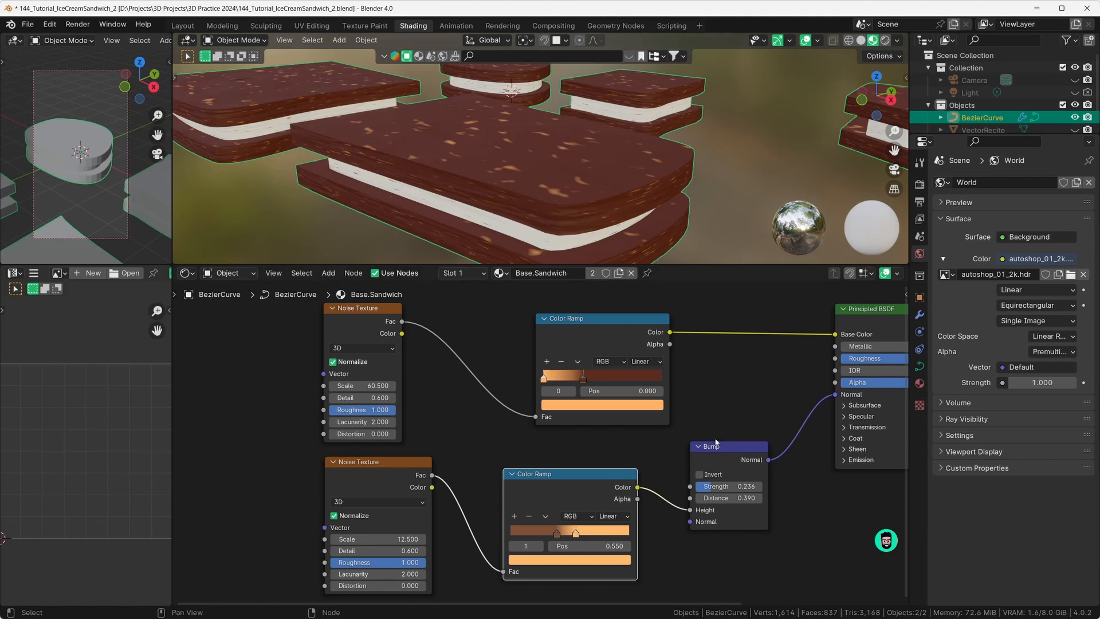
Step: Switch the material editor to the Cream.Sanwich material
{"action": "left_click", "coordinate": [500, 272]}
{"action": "left_click", "coordinate": [463, 273]}
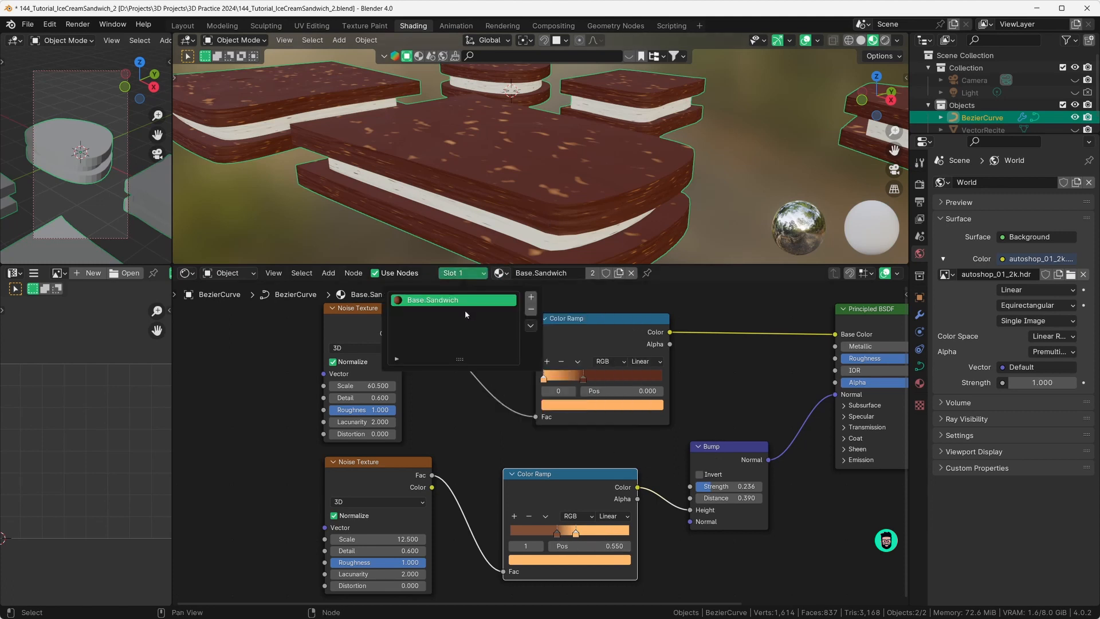
{"action": "left_click", "coordinate": [503, 273]}
{"action": "left_click", "coordinate": [513, 303]}
Step: Move the cream Color Ramp stop to position 0.314 and nudge the lower texture nodes
{"action": "key", "text": "Home"}
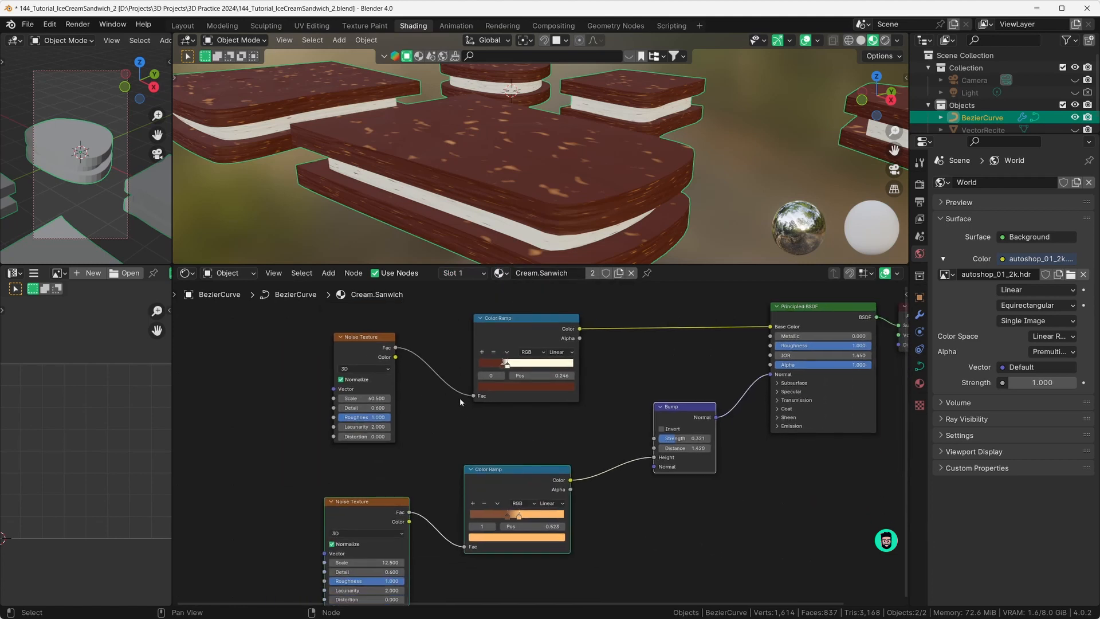
{"action": "left_click", "coordinate": [507, 365]}
{"action": "mouse_move", "coordinate": [507, 365]}
{"action": "left_mouse_down"}
{"action": "mouse_move", "coordinate": [496, 367]}
{"action": "mouse_move", "coordinate": [509, 368]}
{"action": "left_mouse_up"}
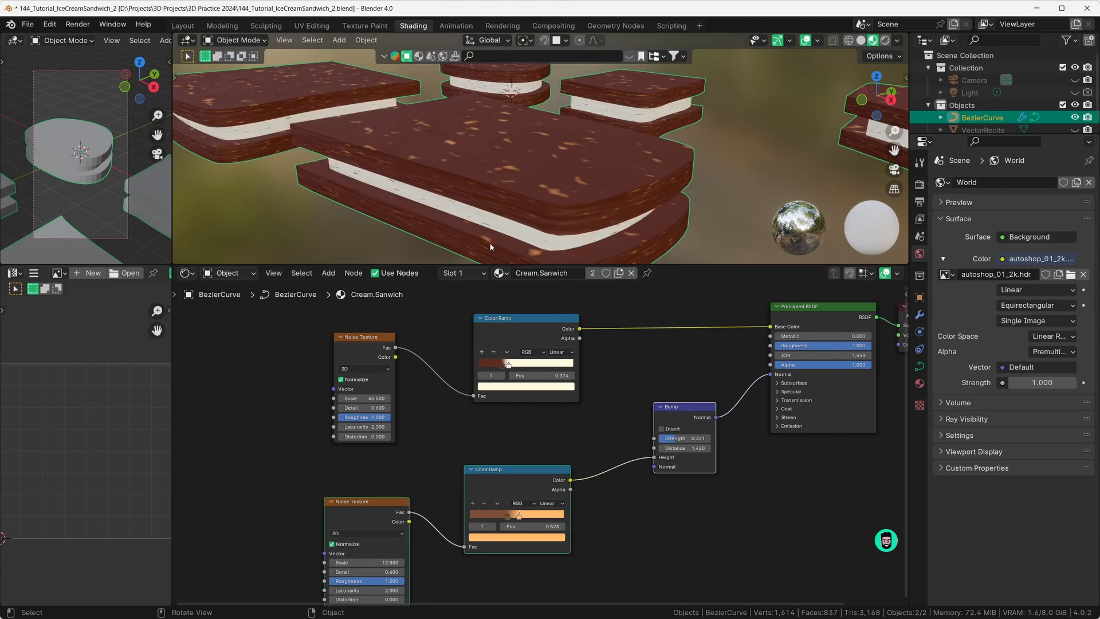
{"action": "middle_click_drag", "start_coordinate": [491, 244], "coordinate": [495, 213]}
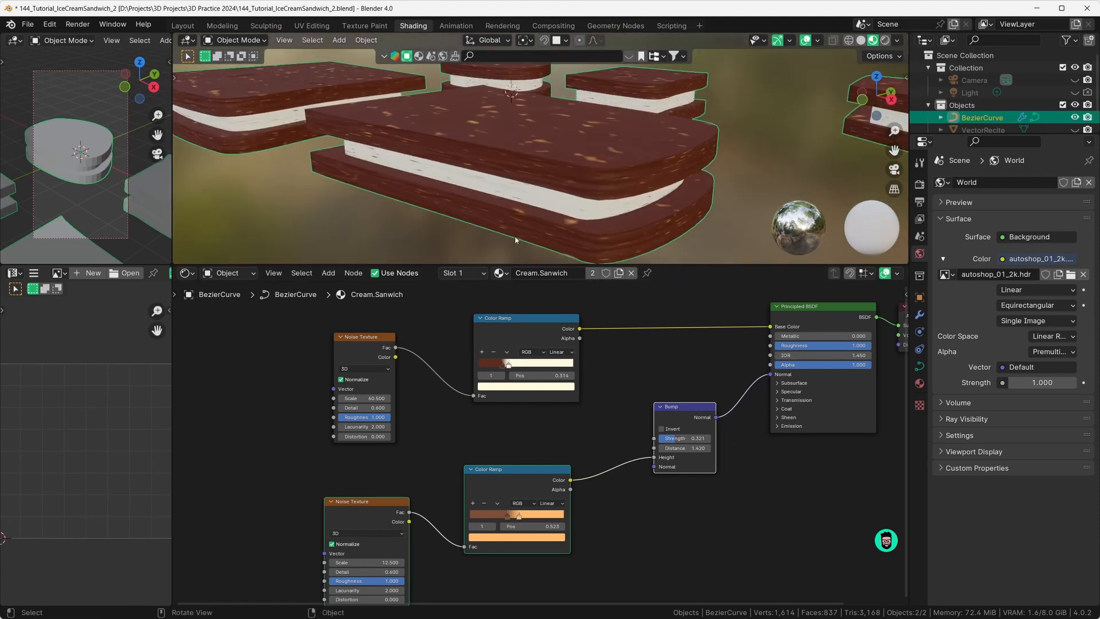
{"action": "scroll", "coordinate": [493, 519], "scroll_direction": "down", "scroll_amount": 2}
{"action": "left_click_drag", "start_coordinate": [396, 494], "coordinate": [402, 482]}
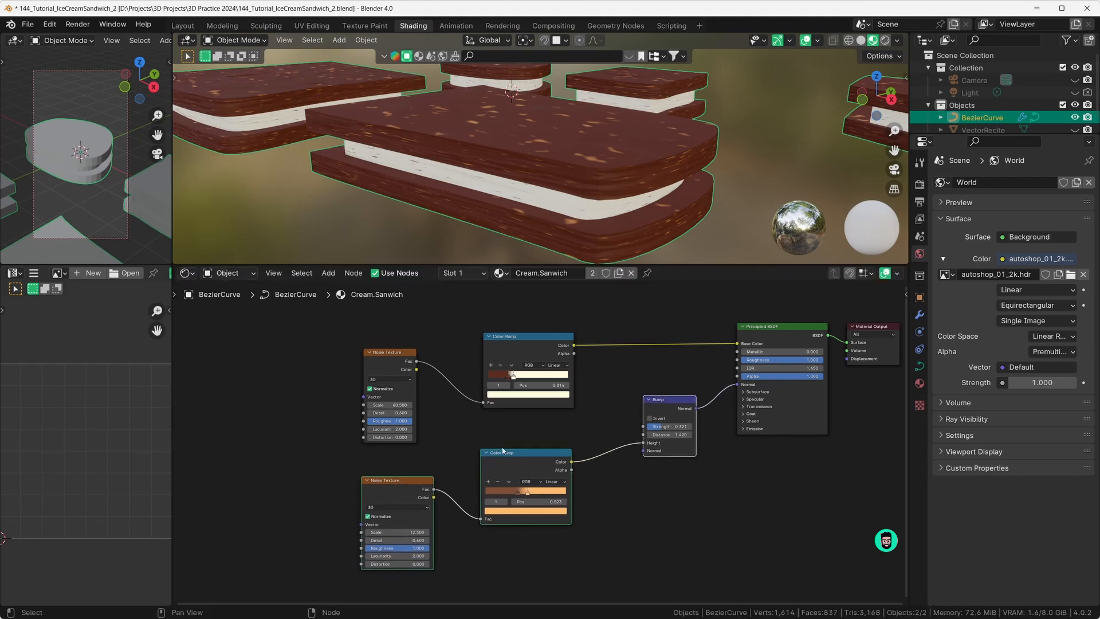
Step: Return to the Modeling workspace in Object Mode and orbit around the sandwiches
{"action": "left_click", "coordinate": [226, 26]}
{"action": "scroll", "coordinate": [366, 344], "scroll_direction": "down", "scroll_amount": 4}
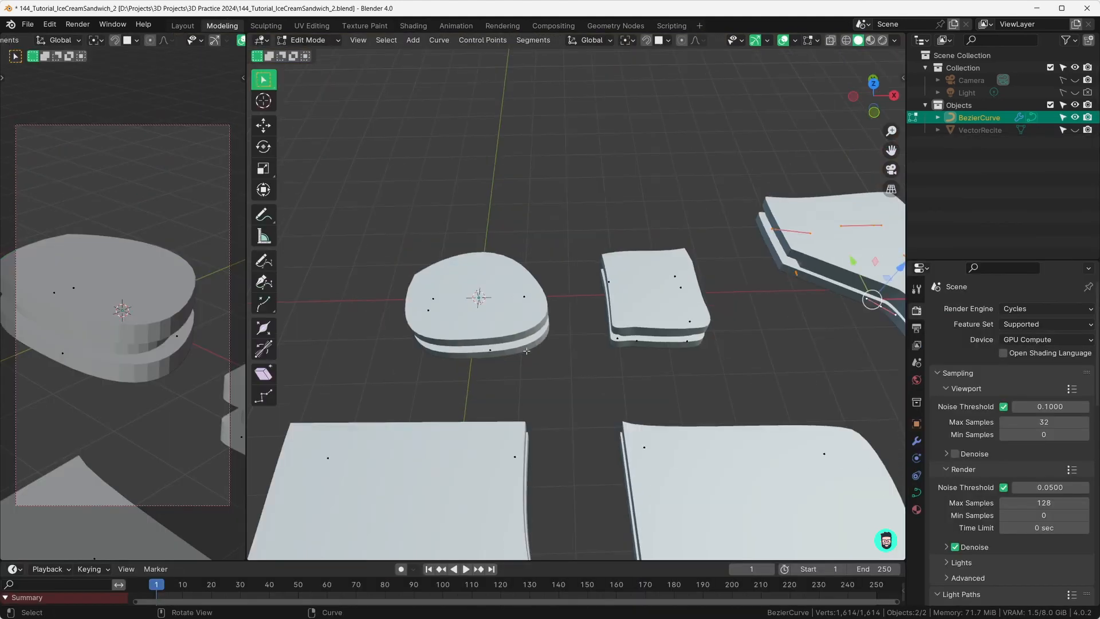
{"action": "key", "text": "Tab"}
{"action": "mouse_move", "coordinate": [320, 390]}
{"action": "middle_mouse_down"}
{"action": "mouse_move", "coordinate": [500, 400]}
{"action": "mouse_move", "coordinate": [511, 397]}
{"action": "mouse_move", "coordinate": [508, 378]}
{"action": "mouse_move", "coordinate": [542, 360]}
{"action": "middle_mouse_up"}
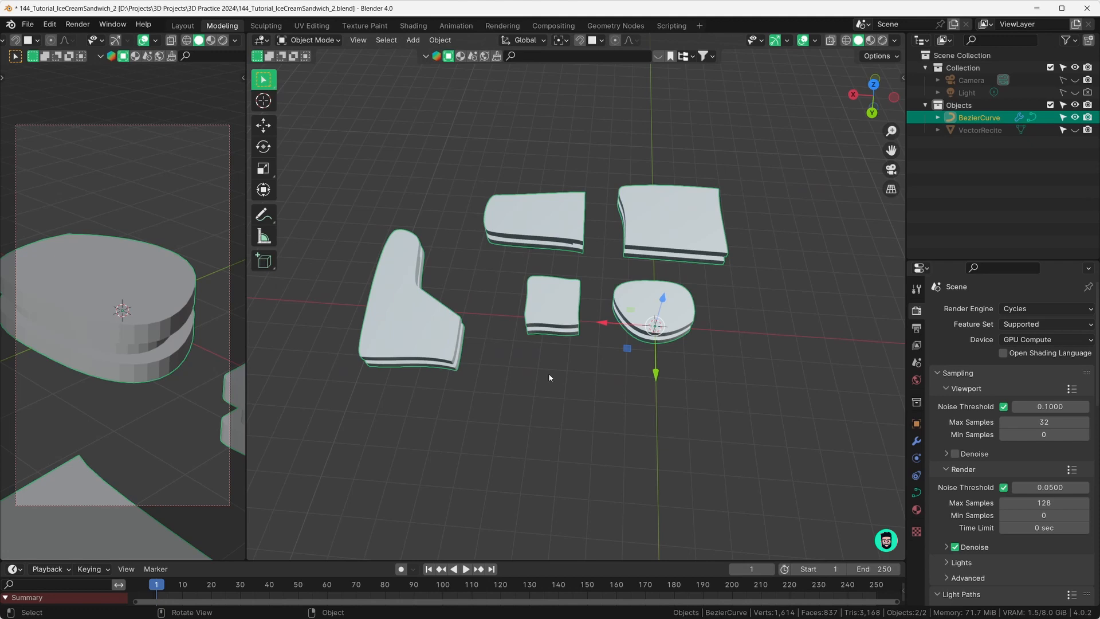